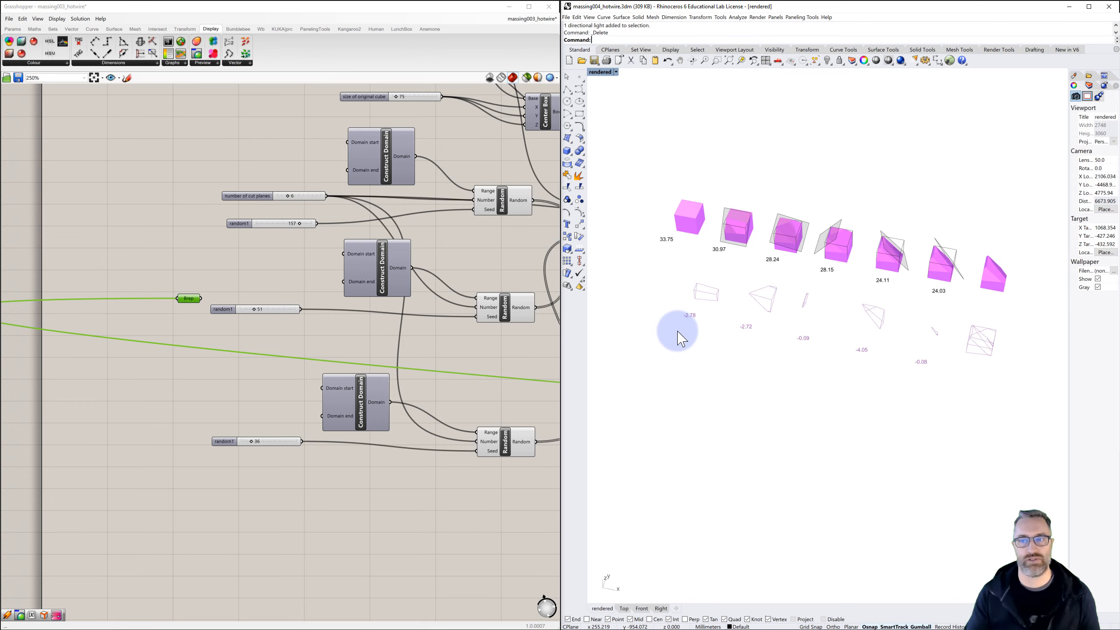
# Examine the hotwire cutting definition and the row of progressively cut cubes from several angles
pyautogui.scroll(-6, 430, 344)
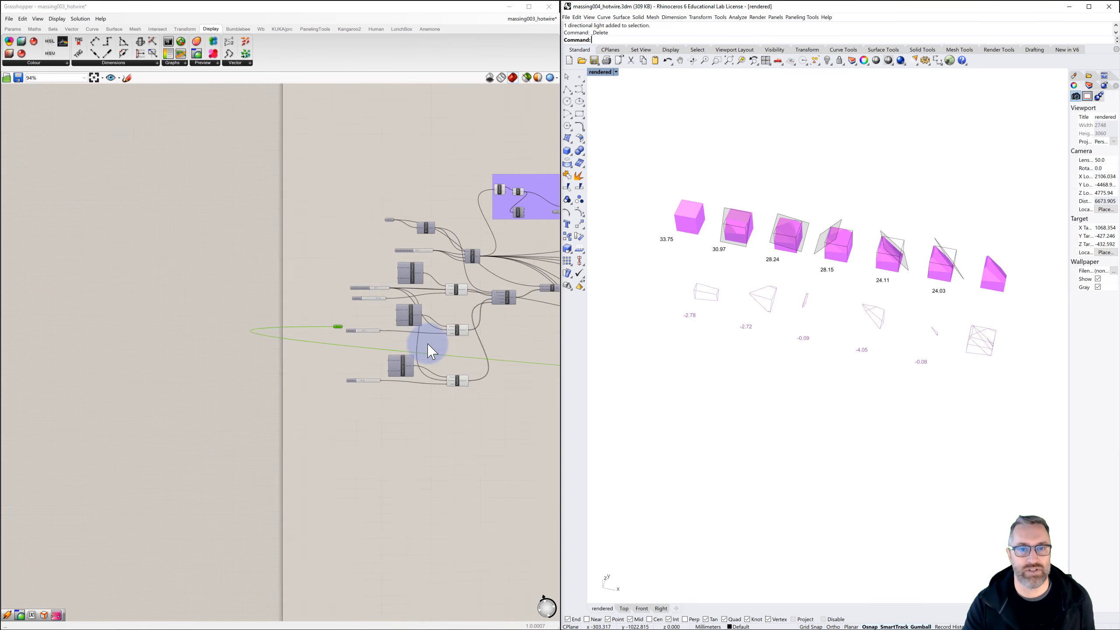
pyautogui.moveTo(424, 345); pyautogui.dragTo(117, 257, button='right')
pyautogui.scroll(-2, 151, 258)
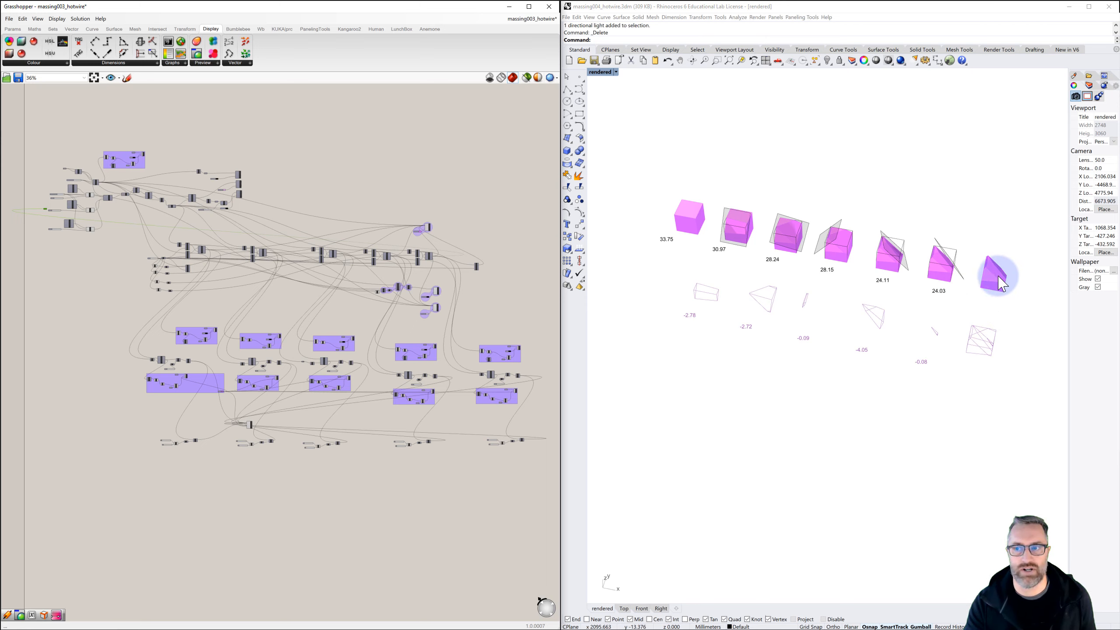
pyautogui.moveTo(997, 291); pyautogui.dragTo(975, 295, button='right')
pyautogui.scroll(5, 983, 300)
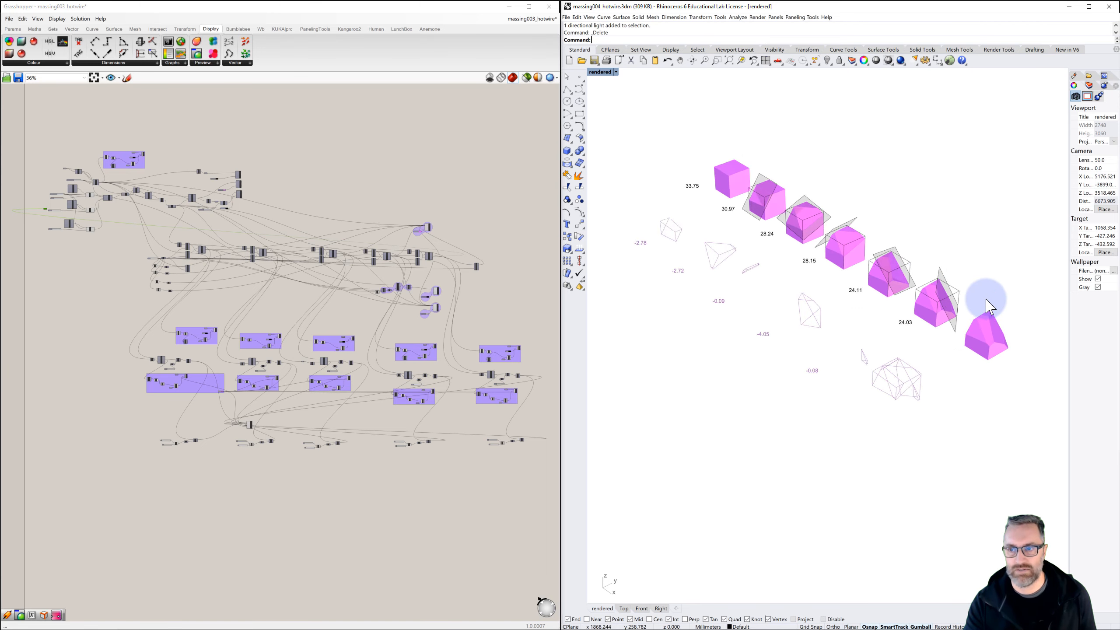
pyautogui.scroll(2, 908, 307)
pyautogui.moveTo(895, 305)
pyautogui.mouseDown(button='right')
pyautogui.moveTo(928, 300)
pyautogui.moveTo(902, 293)
pyautogui.mouseUp(button='right')
pyautogui.scroll(-2, 847, 292)
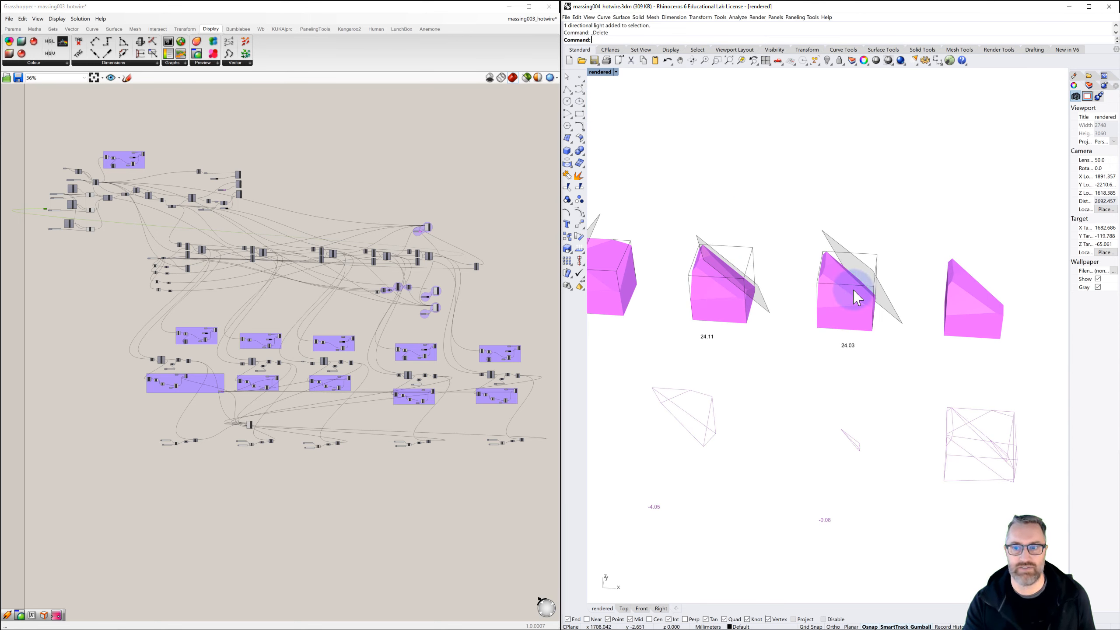
pyautogui.moveTo(849, 298); pyautogui.dragTo(831, 295, button='right')
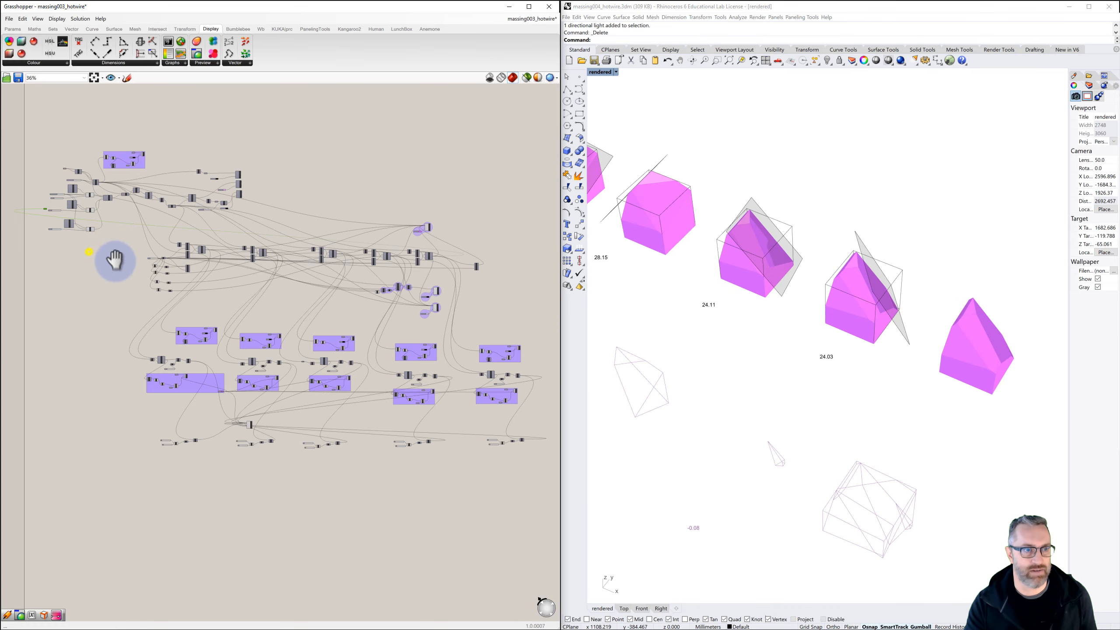
# Set the second random seed slider, beside the Brep component, to 75
pyautogui.moveTo(101, 255); pyautogui.dragTo(251, 297, button='right')
pyautogui.scroll(12, 209, 258)
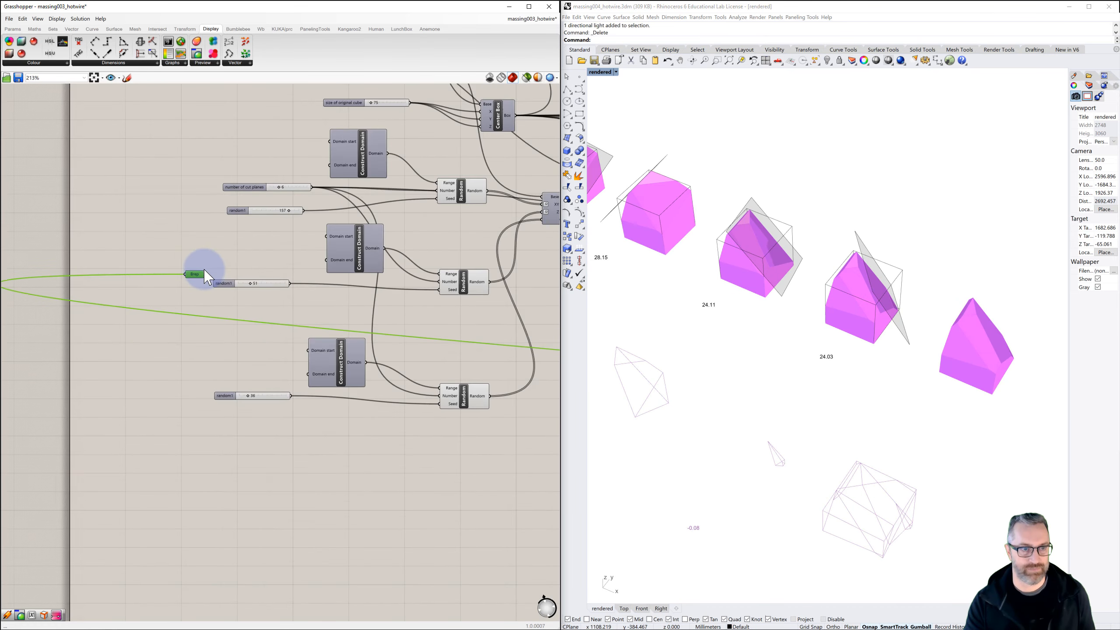
pyautogui.moveTo(204, 253); pyautogui.dragTo(213, 260)
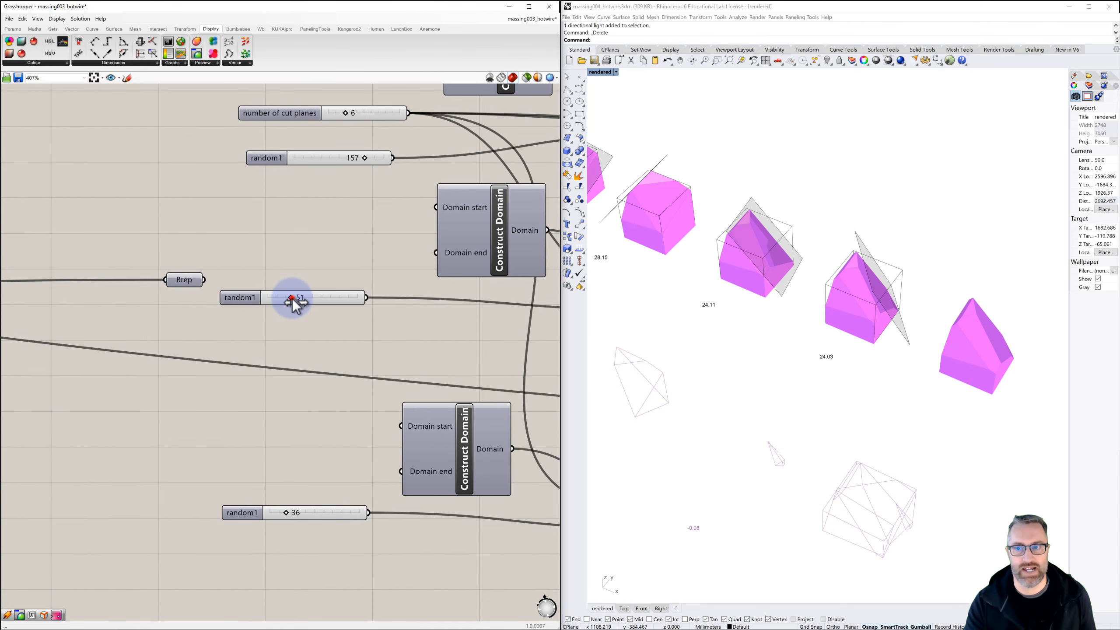
pyautogui.moveTo(299, 296); pyautogui.dragTo(304, 297)
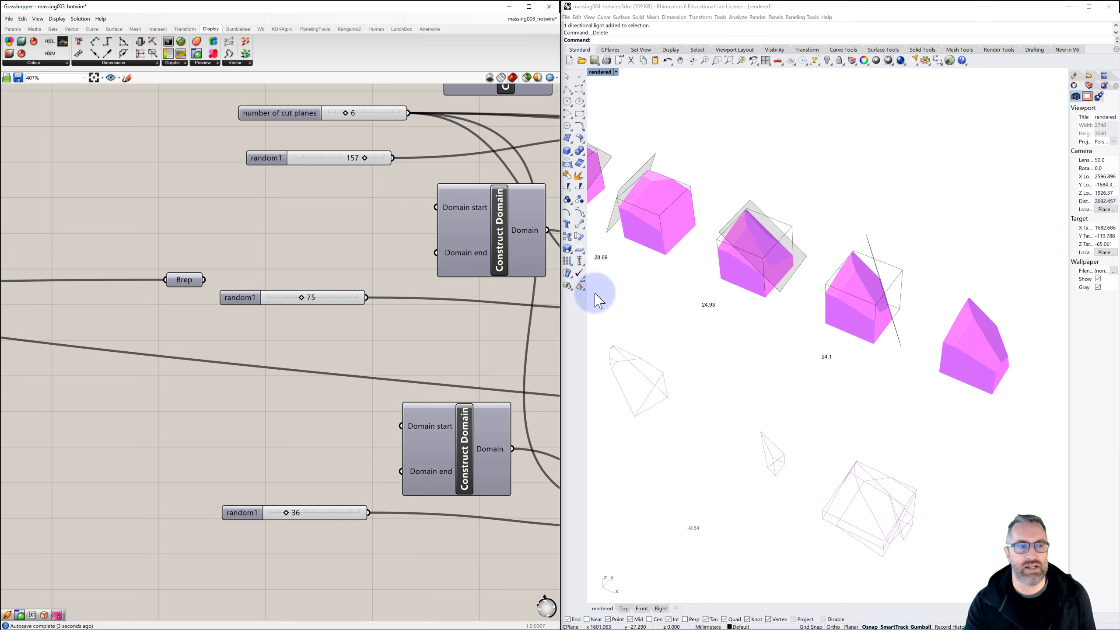
# Bake the Brep with grouping enabled and move the baked solid behind the row of cut cubes
pyautogui.click(182, 280)
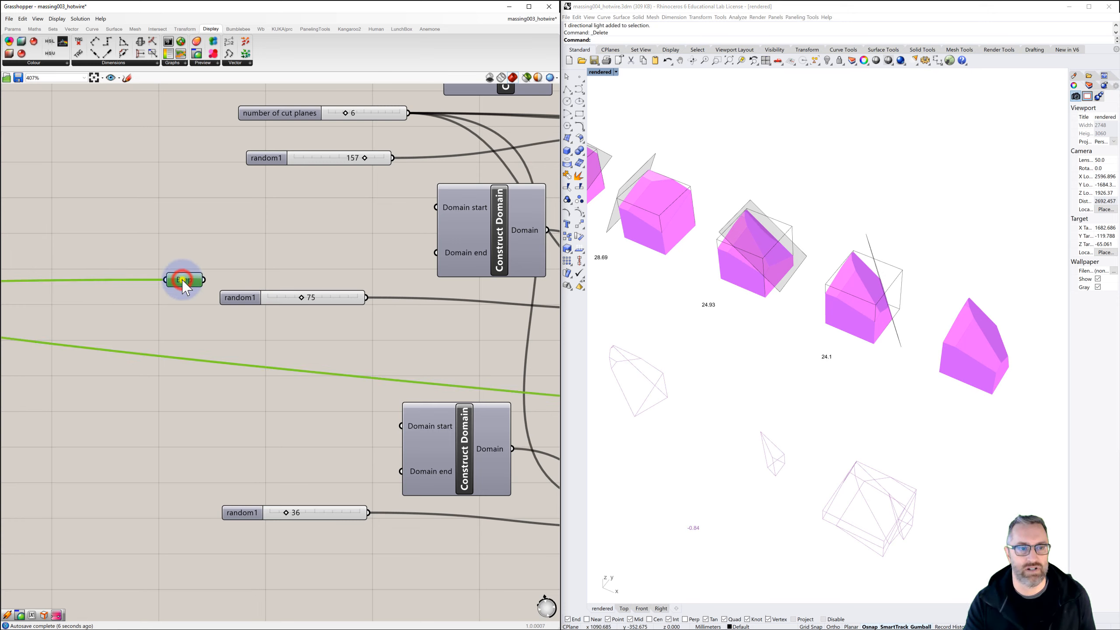
pyautogui.rightClick(182, 279)
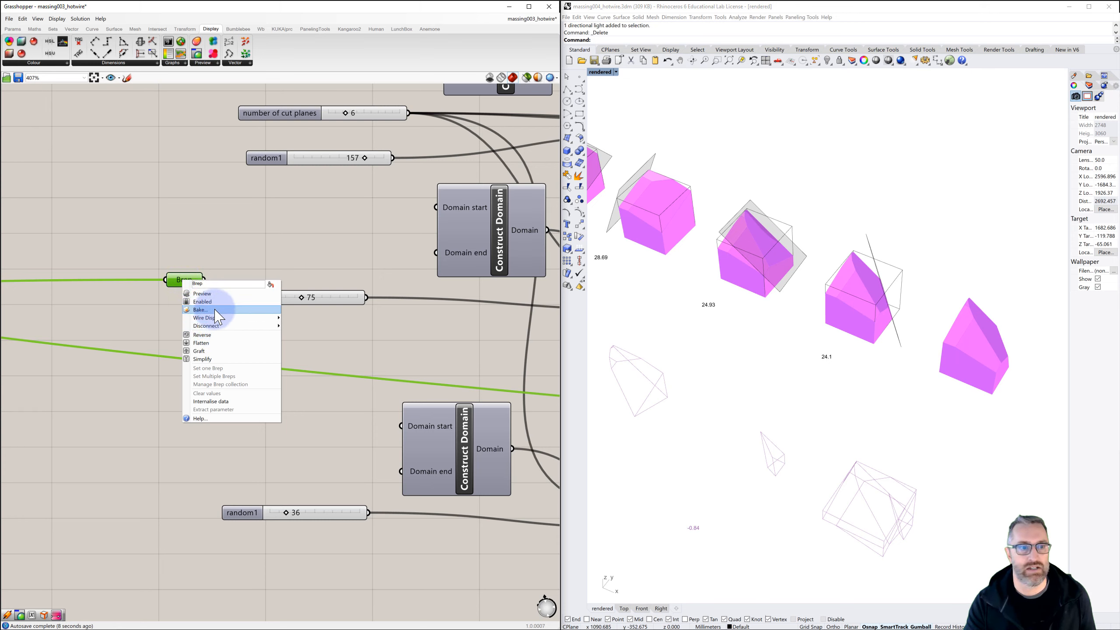
pyautogui.click(216, 311)
pyautogui.click(189, 359)
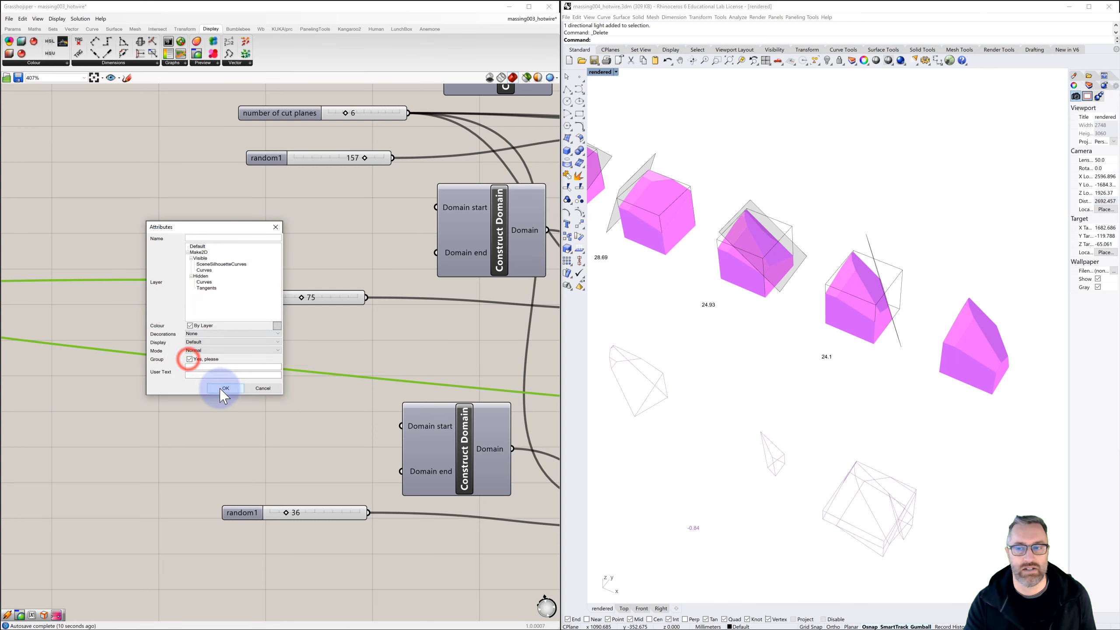
pyautogui.click(225, 387)
pyautogui.moveTo(844, 324); pyautogui.dragTo(926, 220)
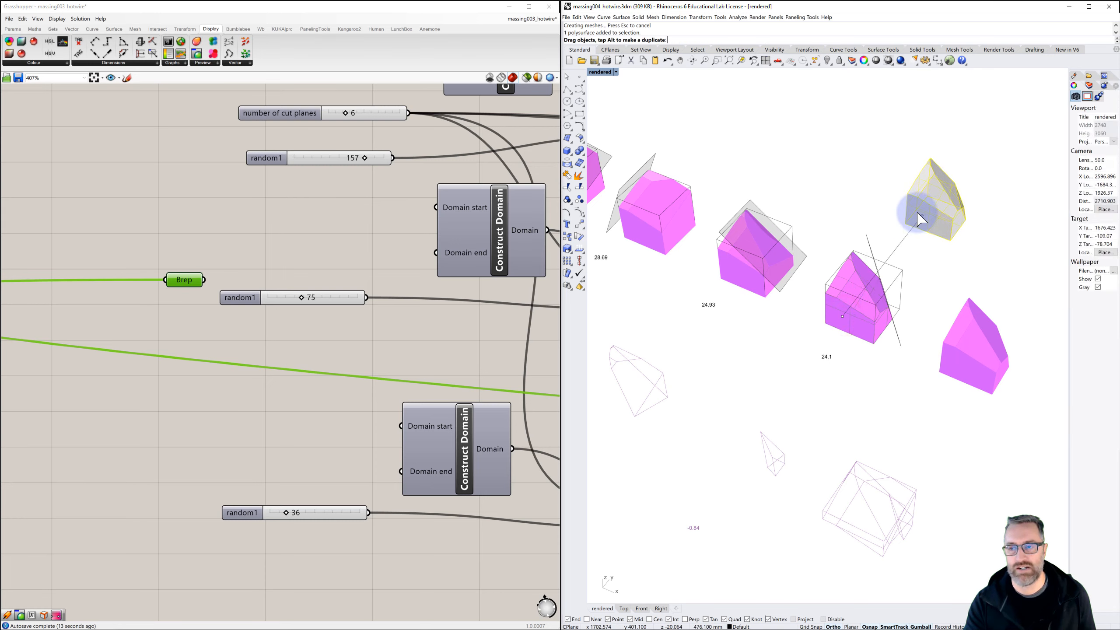
pyautogui.click(919, 248)
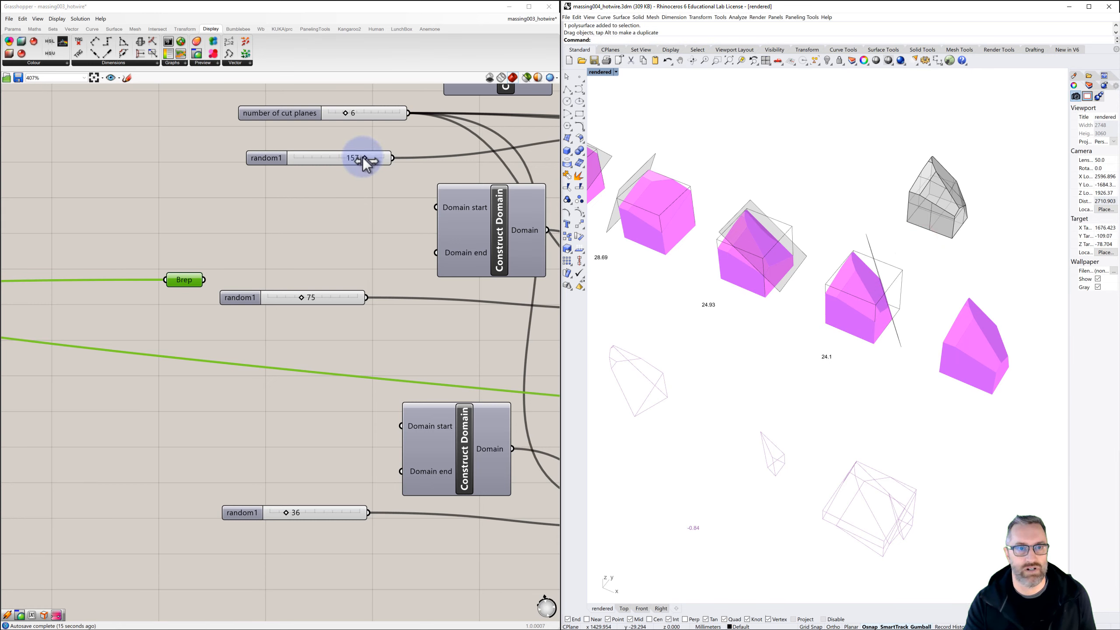
# Set the three random seed sliders to 57, 1 and 71, from the uppermost to the lowest
pyautogui.moveTo(363, 158); pyautogui.dragTo(318, 158)
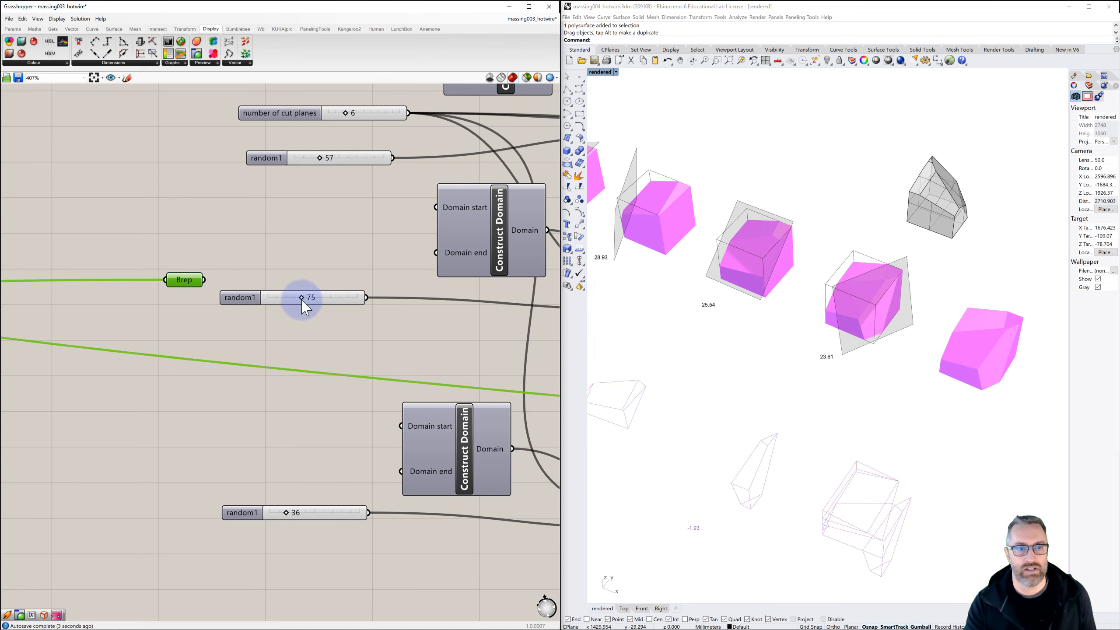
pyautogui.moveTo(301, 297); pyautogui.dragTo(270, 296)
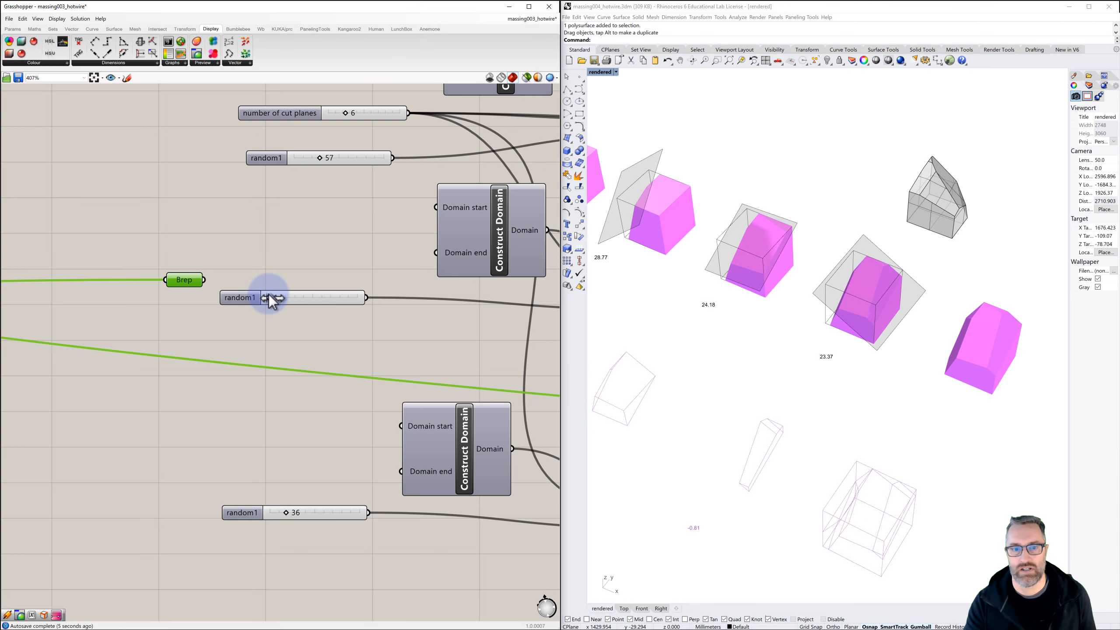
pyautogui.moveTo(296, 515); pyautogui.dragTo(304, 517)
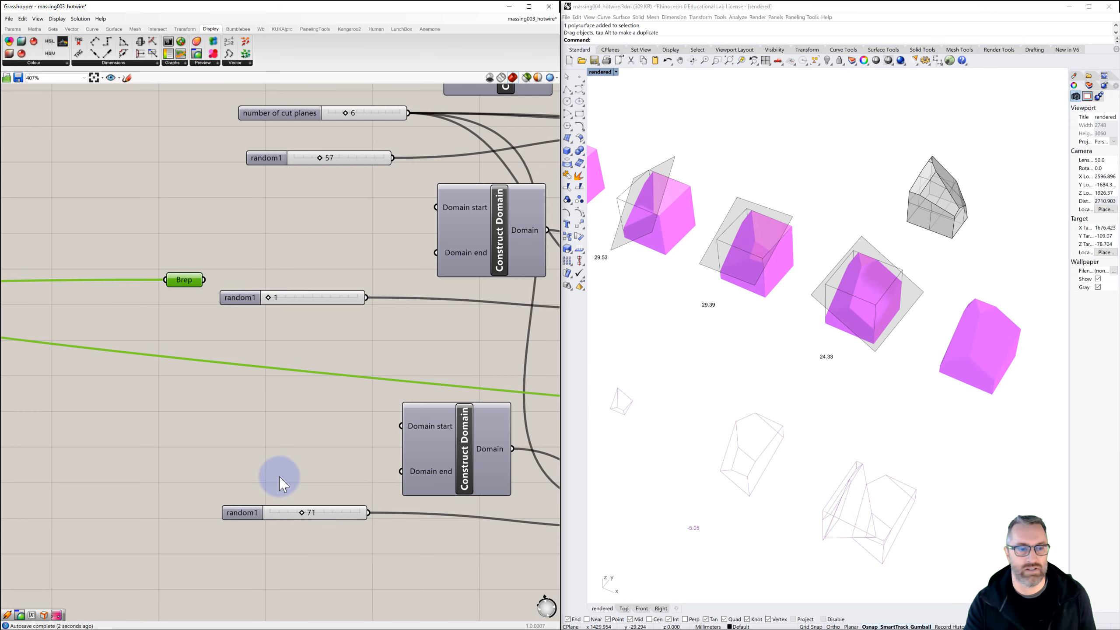
# Bake the new Brep variation with grouping enabled and move it beside the first baked solid
pyautogui.rightClick(189, 280)
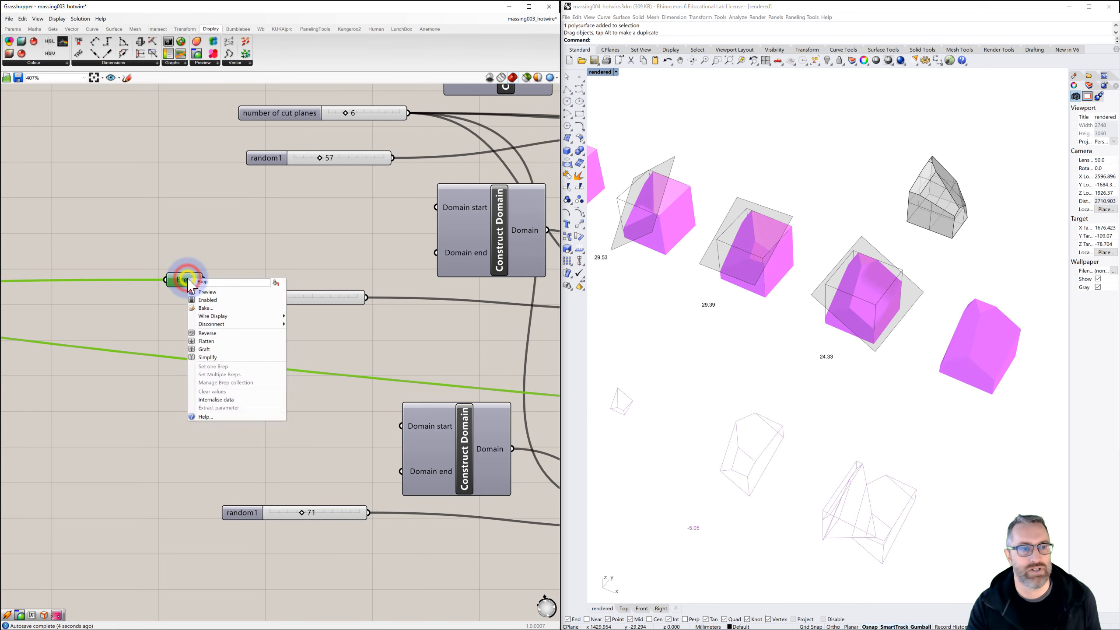
pyautogui.click(216, 308)
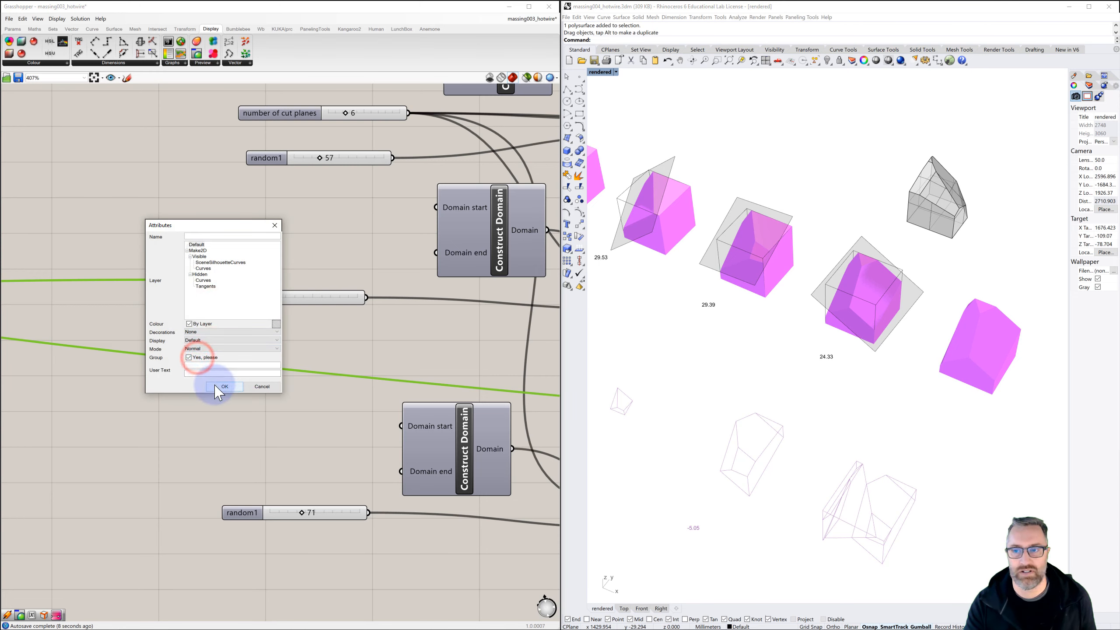
pyautogui.click(216, 387)
pyautogui.click(863, 311)
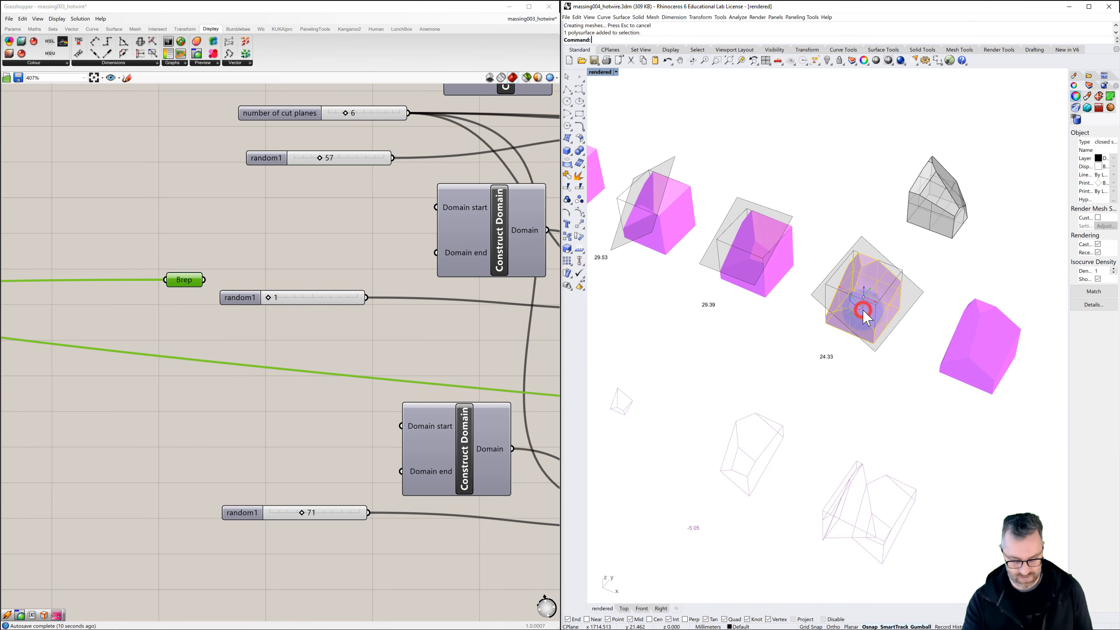
pyautogui.moveTo(875, 327); pyautogui.dragTo(997, 180)
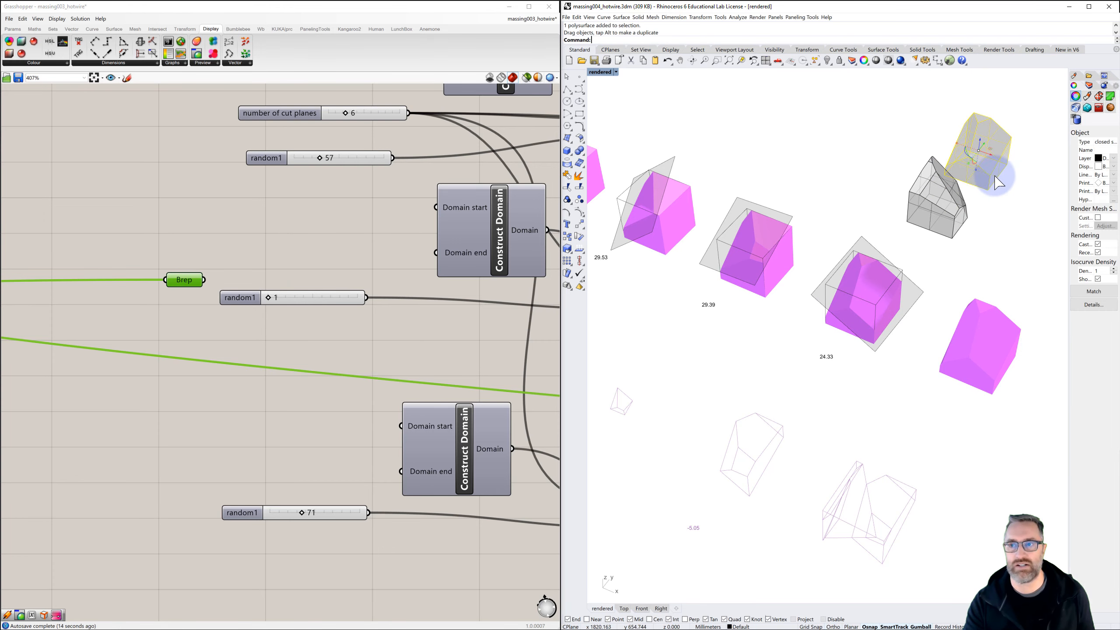
# Move the two baked solids into each other so that their volumes overlap
pyautogui.click(740, 60)
pyautogui.moveTo(836, 263); pyautogui.dragTo(795, 287, button='right')
pyautogui.scroll(-8, 811, 259)
pyautogui.moveTo(681, 305); pyautogui.dragTo(932, 405)
pyautogui.moveTo(857, 408); pyautogui.dragTo(859, 366, button='right')
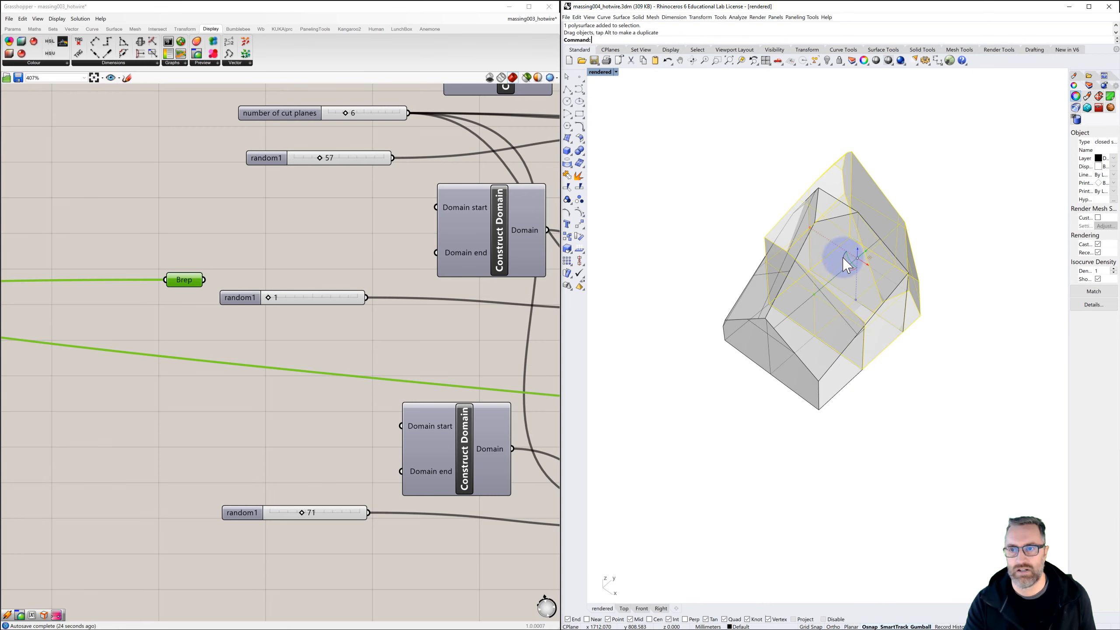
pyautogui.moveTo(846, 264)
pyautogui.mouseDown()
pyautogui.moveTo(842, 243)
pyautogui.moveTo(854, 251)
pyautogui.mouseUp()
pyautogui.click(955, 263)
# Refine the overlap of the two baked solids by repositioning them from other angles and inspect their intersection closely
pyautogui.moveTo(933, 298); pyautogui.dragTo(898, 286, button='right')
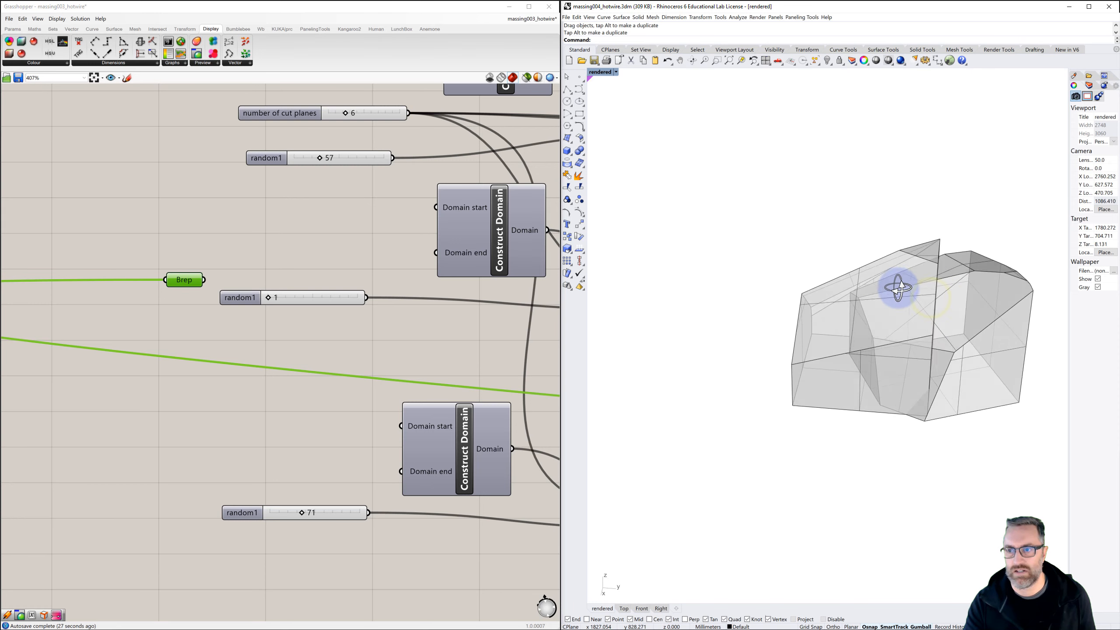
pyautogui.moveTo(977, 313); pyautogui.dragTo(835, 321)
pyautogui.click(1008, 348)
pyautogui.moveTo(978, 367); pyautogui.dragTo(925, 370, button='right')
pyautogui.moveTo(934, 367); pyautogui.dragTo(988, 426)
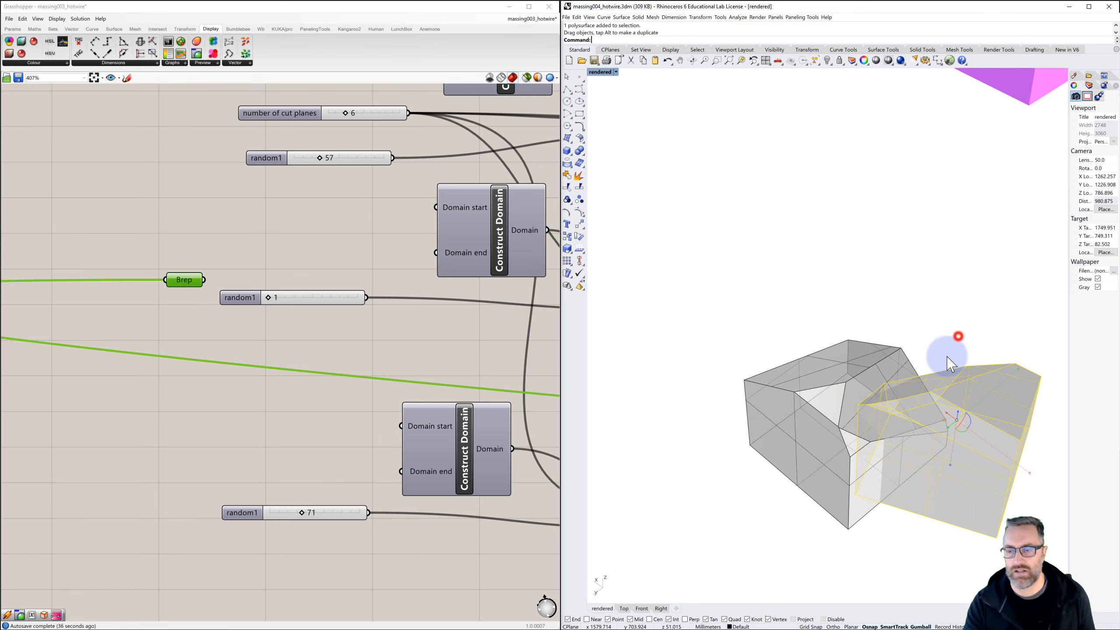
pyautogui.moveTo(950, 364); pyautogui.dragTo(866, 347, button='right')
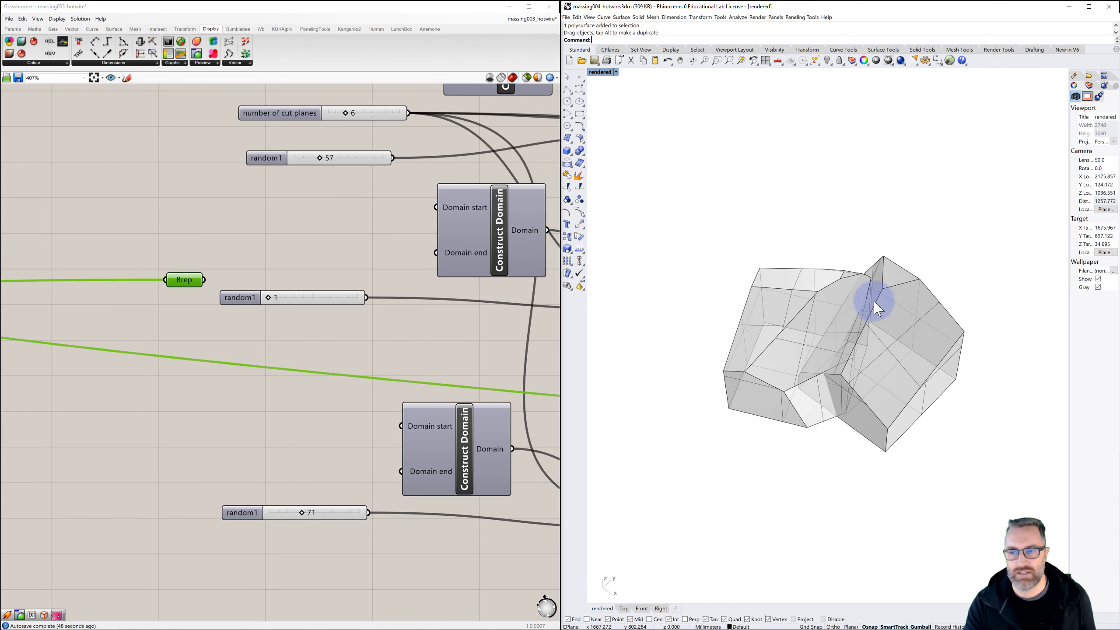
pyautogui.scroll(6, 904, 296)
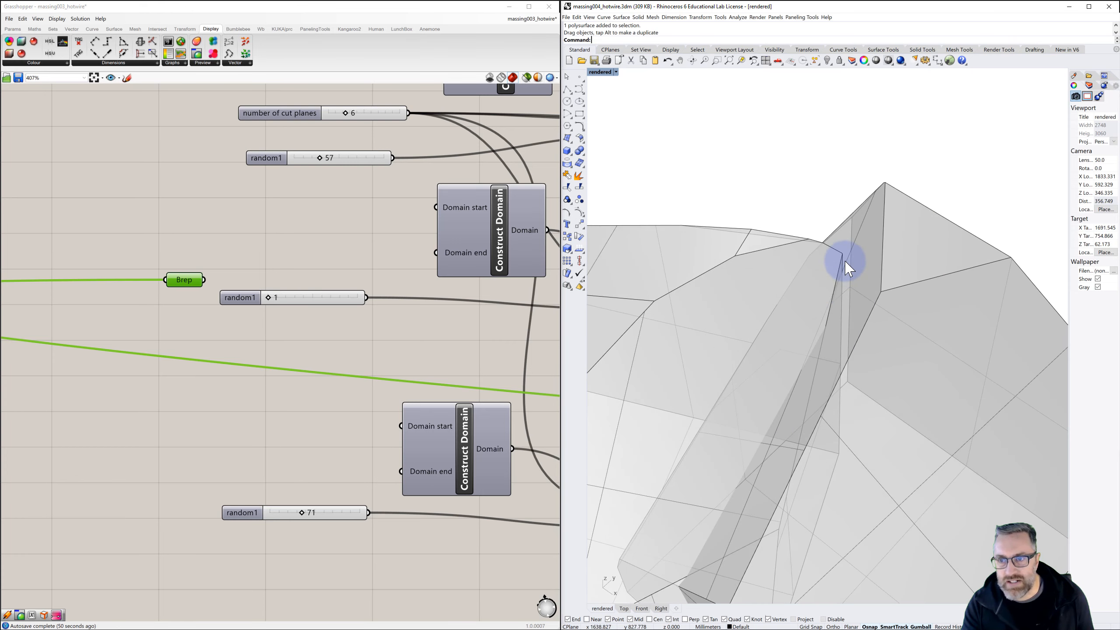
pyautogui.scroll(-6, 840, 269)
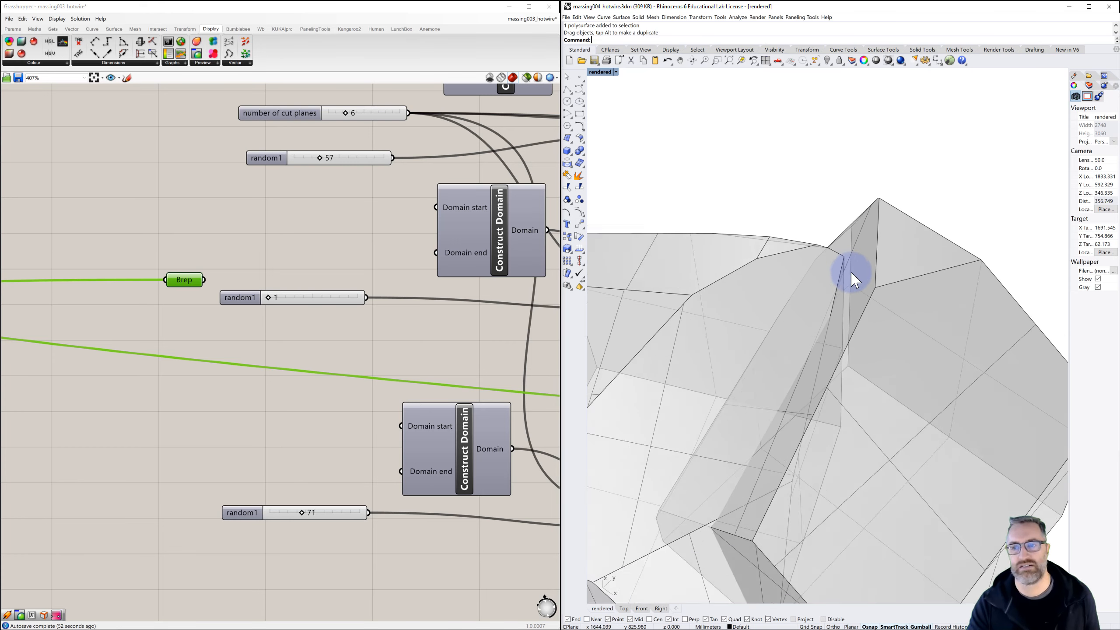
# Join the two overlapping baked solids into one massing with a Boolean union
pyautogui.click(749, 326)
pyautogui.keyDown('shift'); pyautogui.click(885, 335); pyautogui.keyUp('shift')
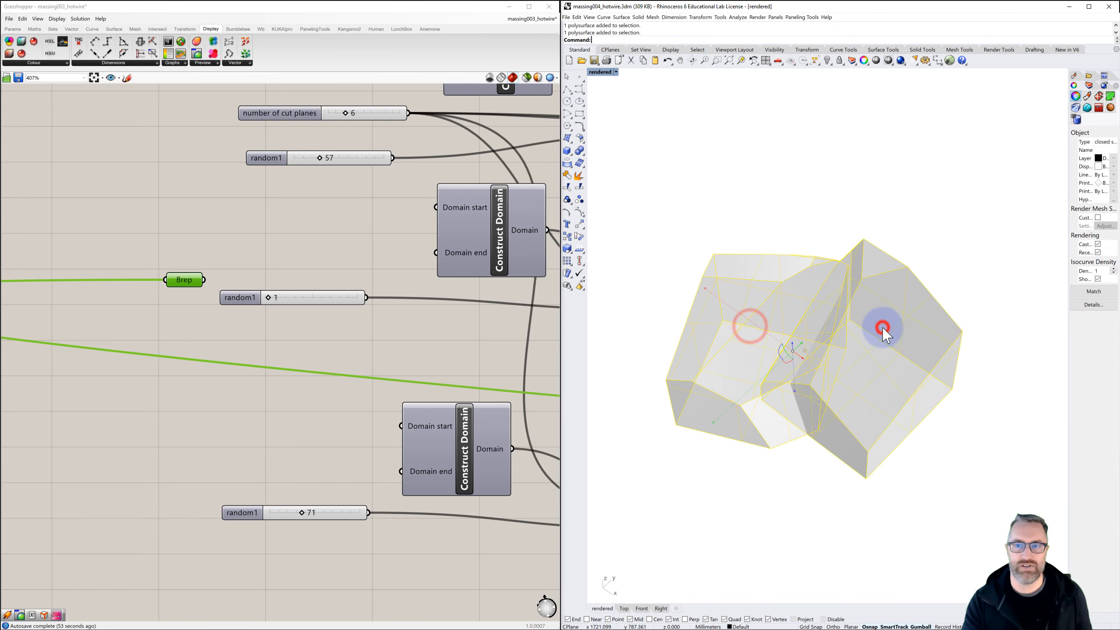
pyautogui.click(639, 18)
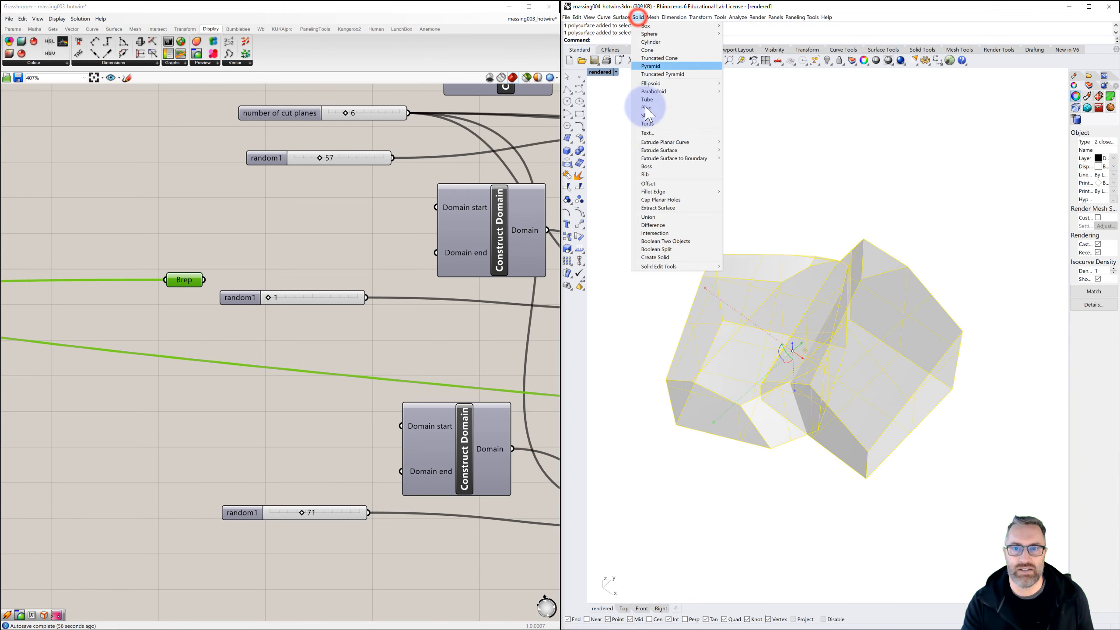
pyautogui.click(653, 217)
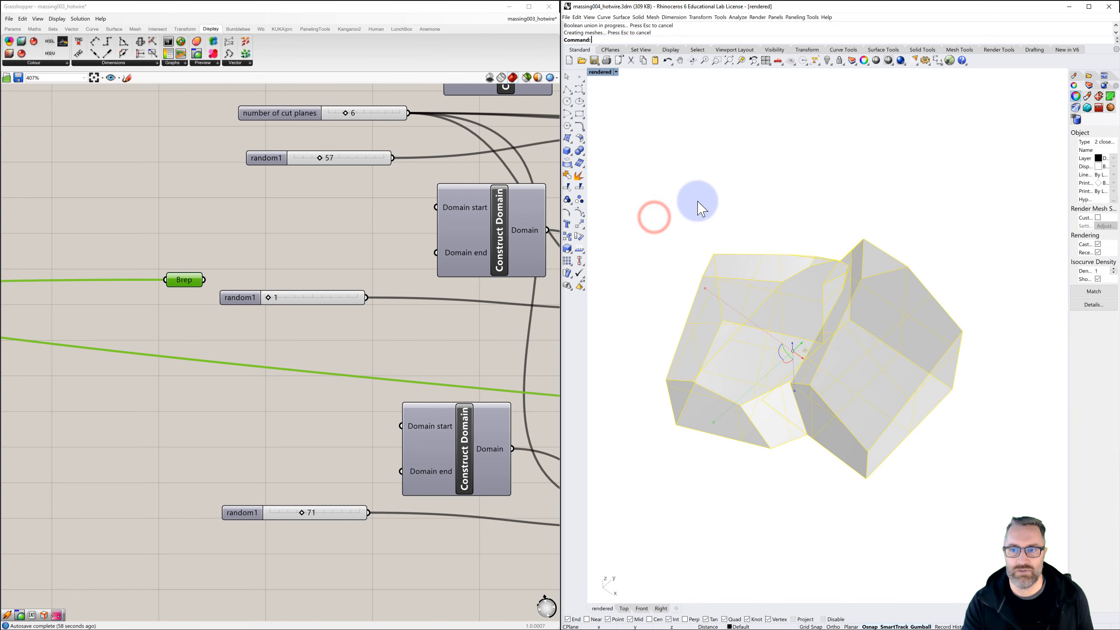
pyautogui.click(699, 198)
# Move the merged massing away from the cut cubes to the group of other finished massings
pyautogui.click(782, 291)
pyautogui.scroll(-5, 833, 282)
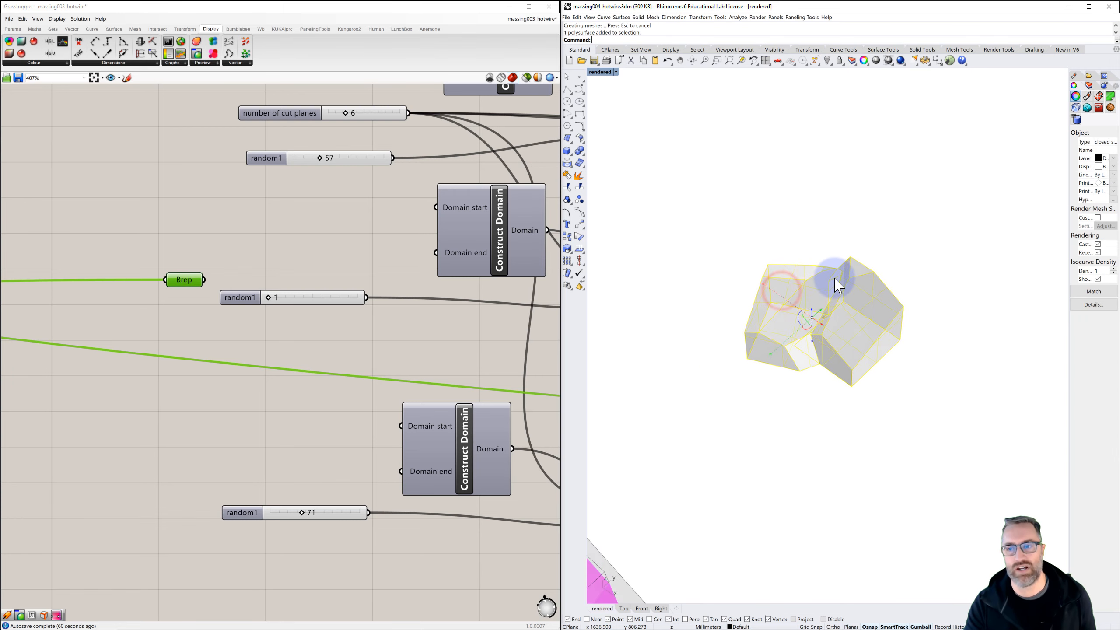
pyautogui.scroll(-4, 849, 302)
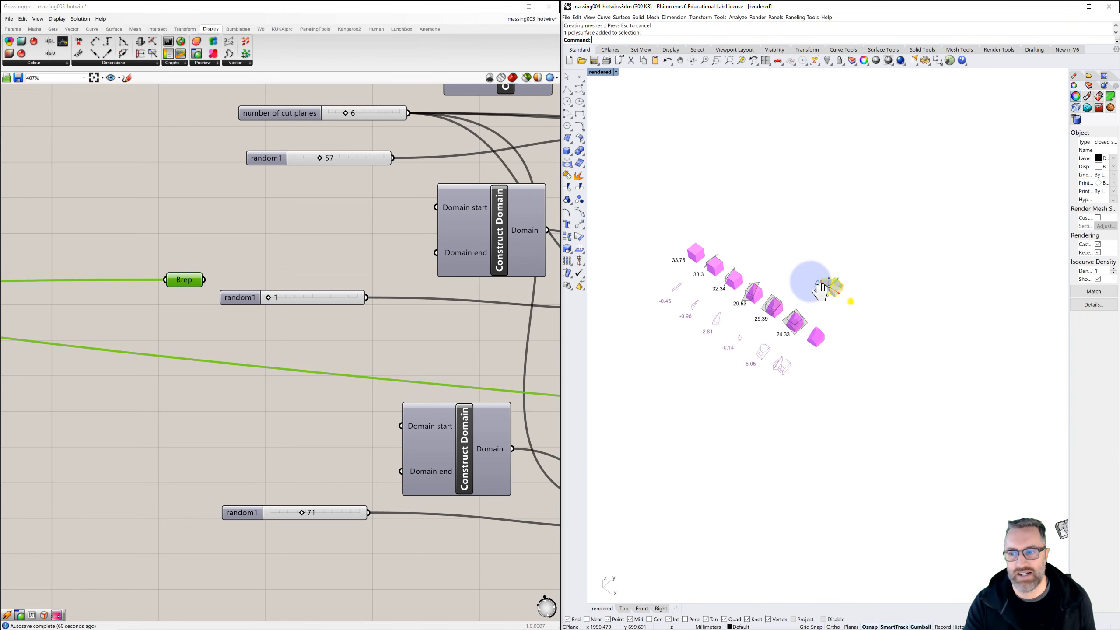
pyautogui.keyDown('shift'); pyautogui.moveTo(850, 302); pyautogui.dragTo(759, 264, button='right'); pyautogui.keyUp('shift')
pyautogui.moveTo(743, 246); pyautogui.dragTo(952, 421)
pyautogui.click(979, 401)
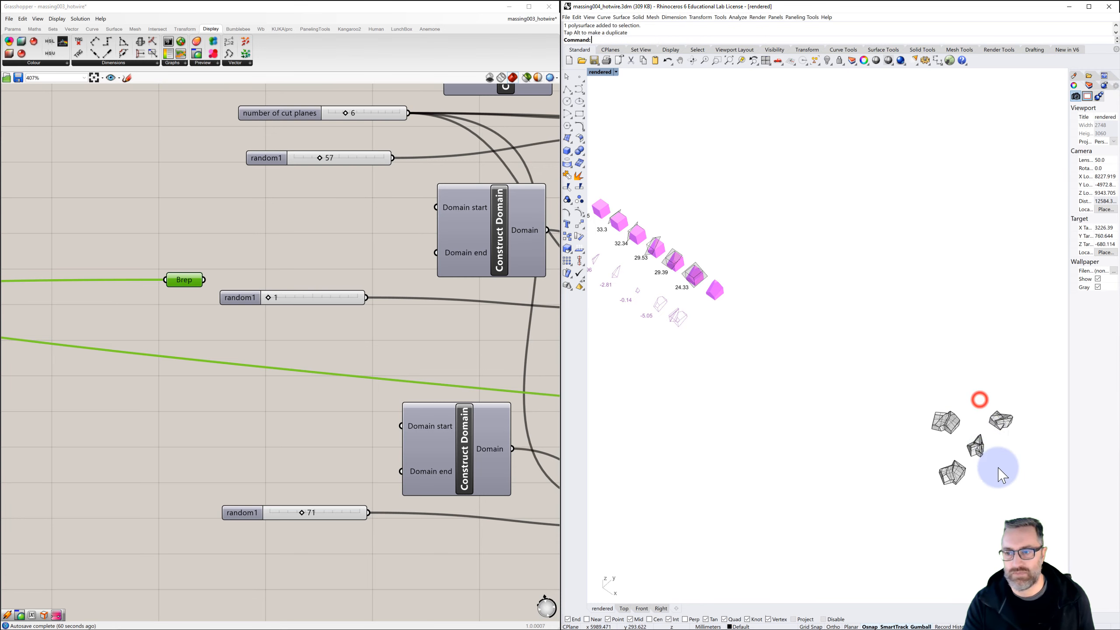
# Switch to the four-viewport layout and frame the four finished massings in the Top and Front views
pyautogui.moveTo(997, 468); pyautogui.dragTo(976, 455, button='right')
pyautogui.moveTo(867, 430); pyautogui.dragTo(768, 337, button='right')
pyautogui.moveTo(957, 217); pyautogui.dragTo(742, 320)
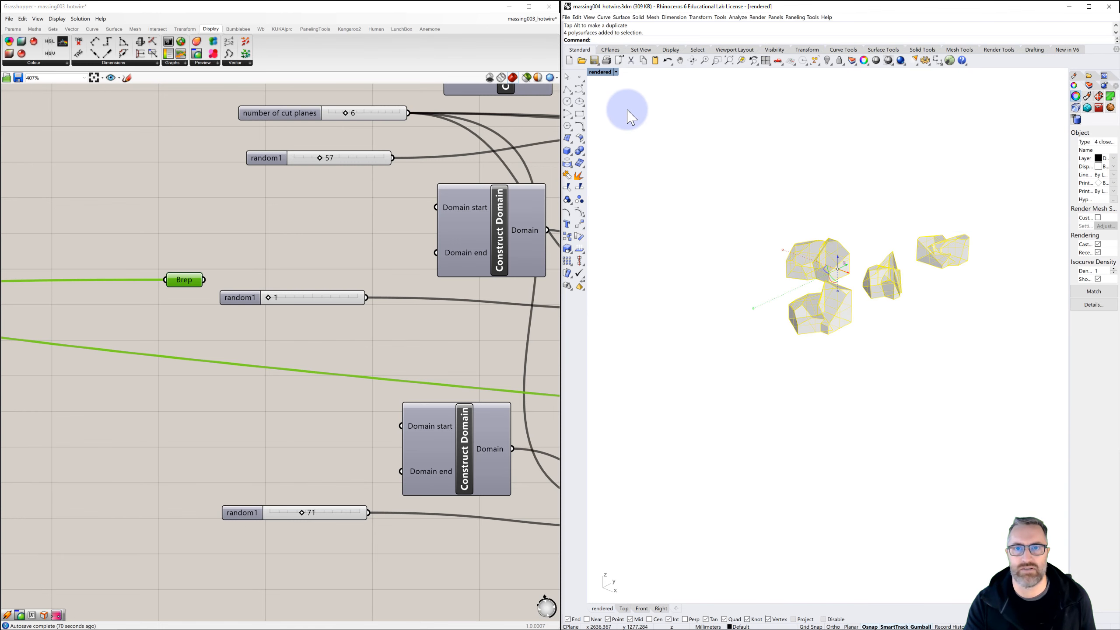
pyautogui.doubleClick(606, 72)
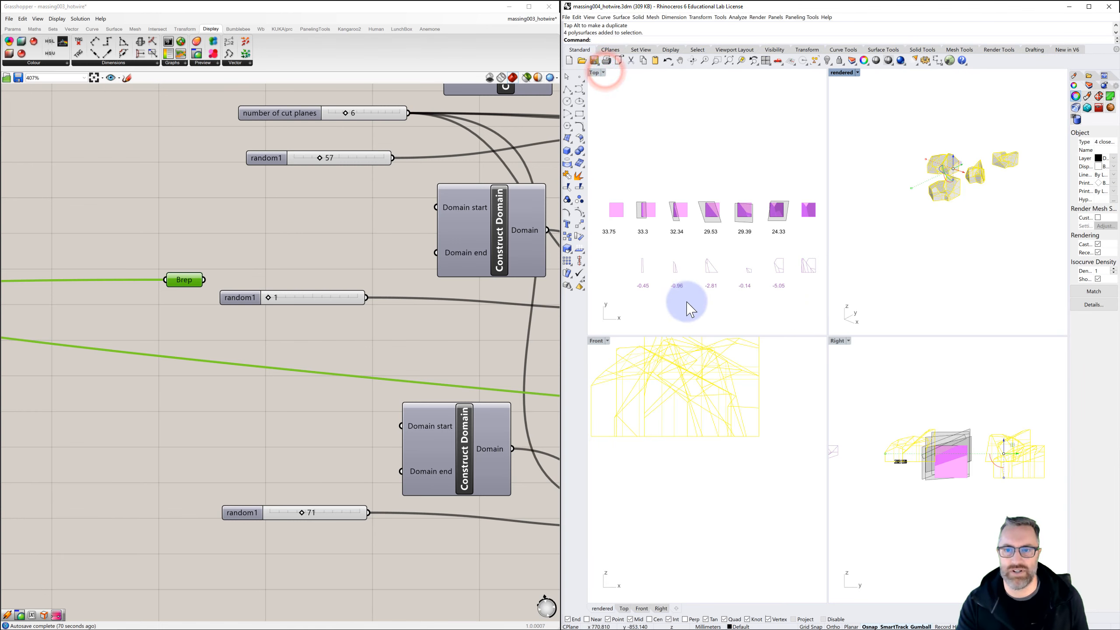
pyautogui.scroll(-5, 683, 292)
pyautogui.scroll(4, 720, 296)
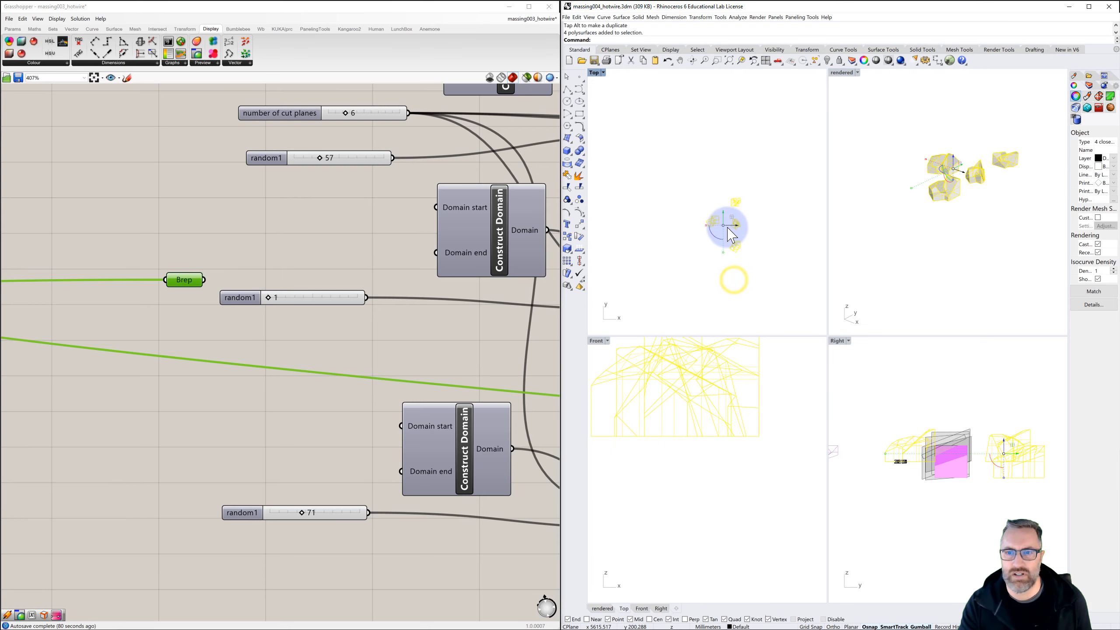
pyautogui.scroll(-3, 728, 392)
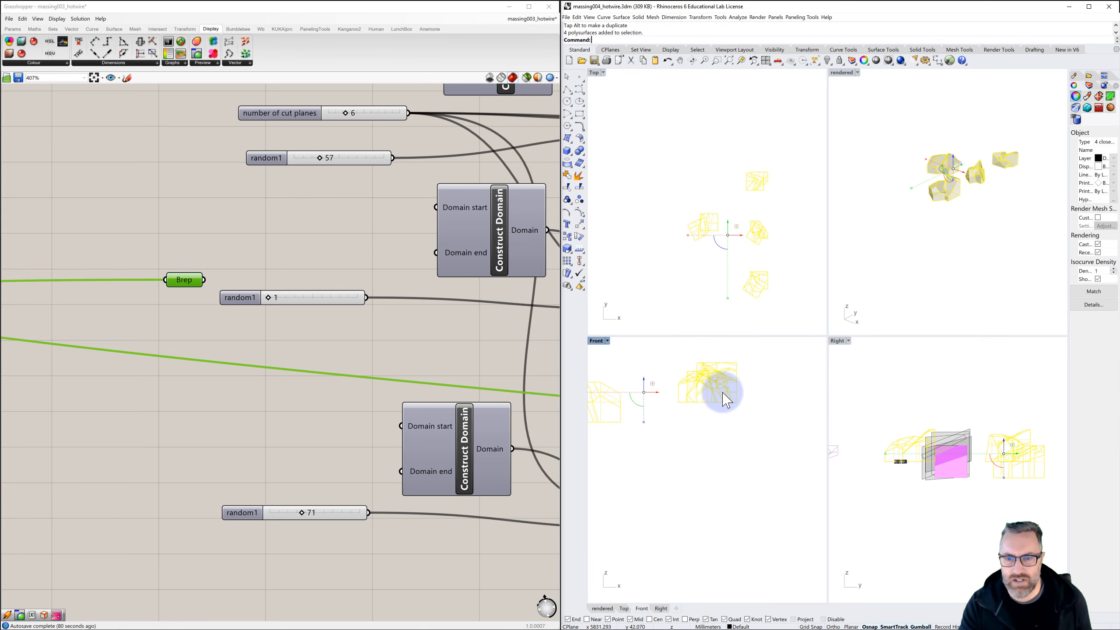
pyautogui.moveTo(727, 400); pyautogui.dragTo(782, 403, button='right')
pyautogui.click(763, 432)
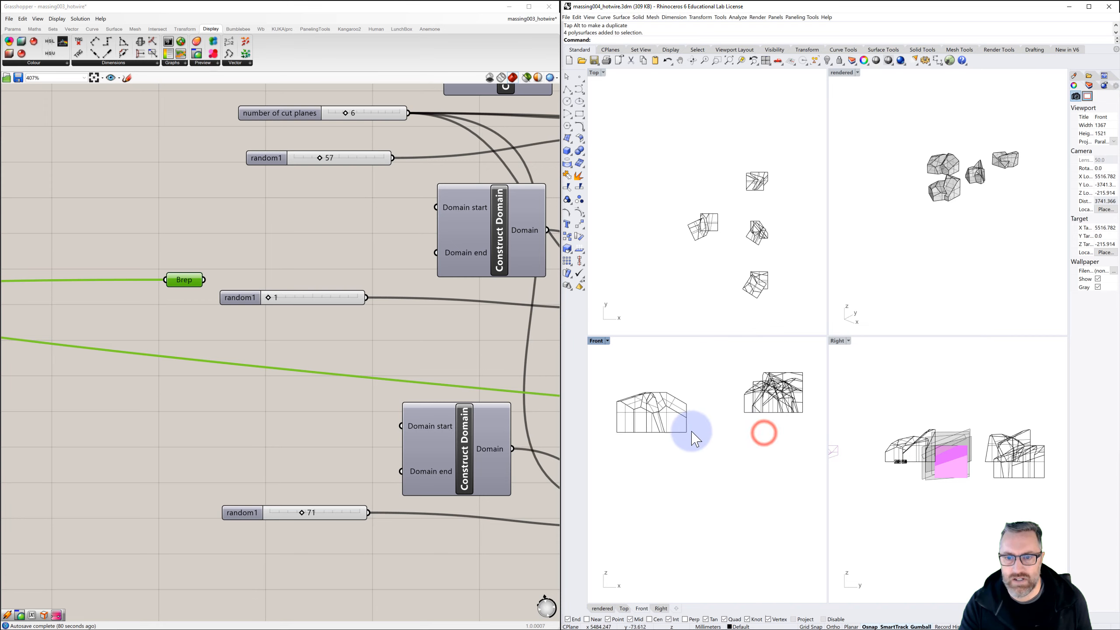
# Move the lower-lying massing in the Front view so its bottom corner snaps to the base corner of the other massings
pyautogui.click(665, 414)
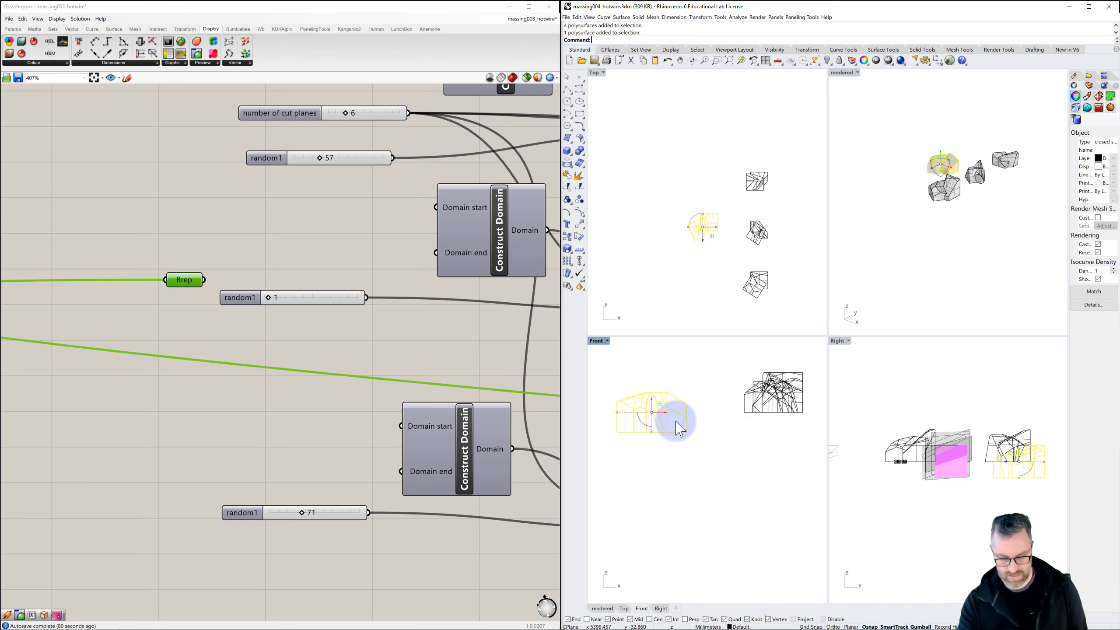
pyautogui.write('M')
pyautogui.press('Return')
pyautogui.click(686, 434)
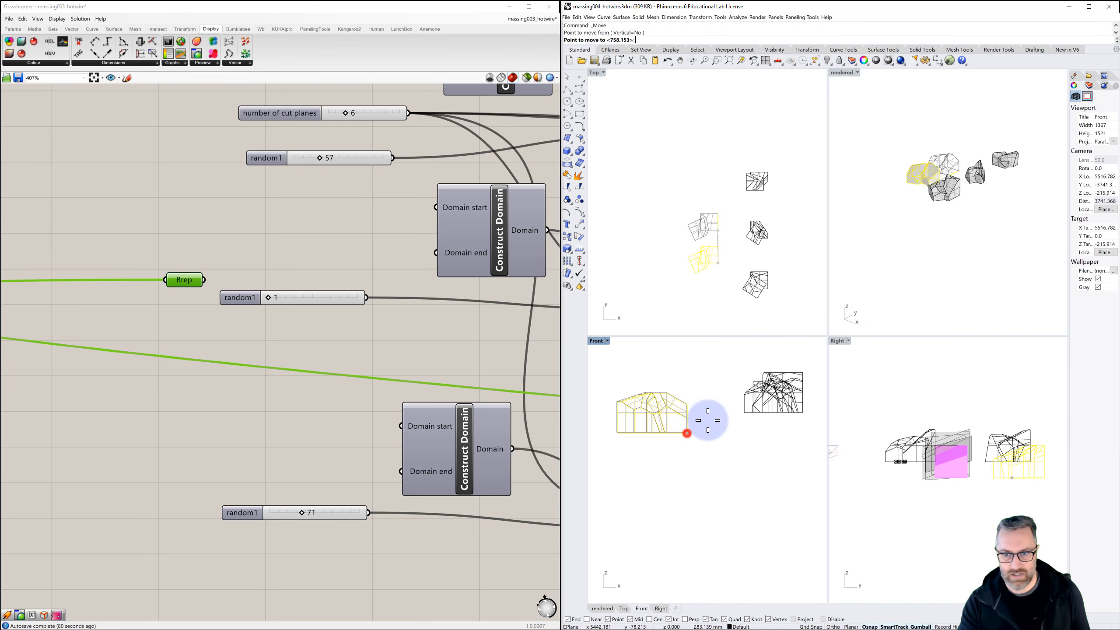
pyautogui.click(743, 412)
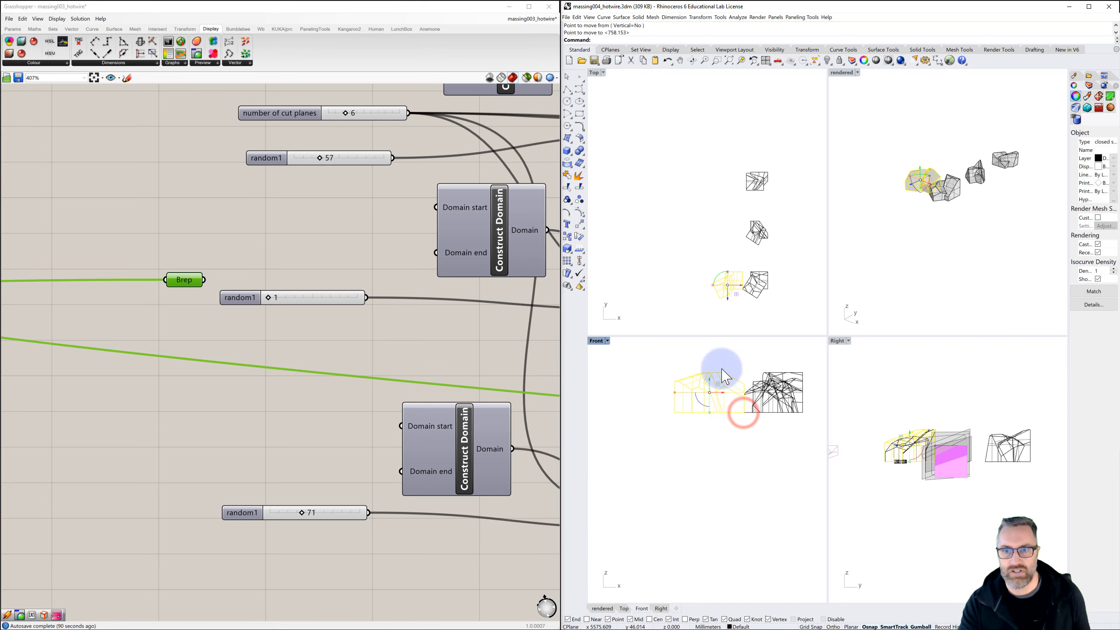
# Shift the moved massing in the Top view to leave a clear gap beside its neighbour
pyautogui.scroll(5, 725, 310)
pyautogui.moveTo(740, 255); pyautogui.dragTo(692, 199)
pyautogui.click(749, 176)
pyautogui.scroll(-6, 701, 175)
pyautogui.moveTo(711, 161); pyautogui.dragTo(692, 197, button='right')
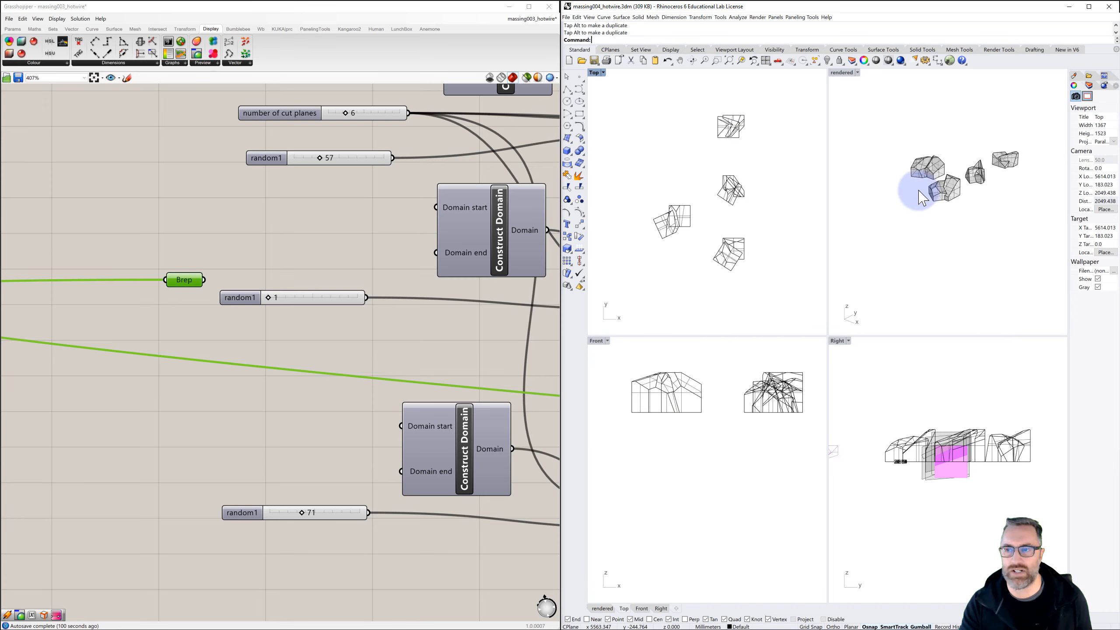
# Maximize the perspective viewport and frame all four massings from an elevated angle
pyautogui.moveTo(916, 183); pyautogui.dragTo(913, 191, button='right')
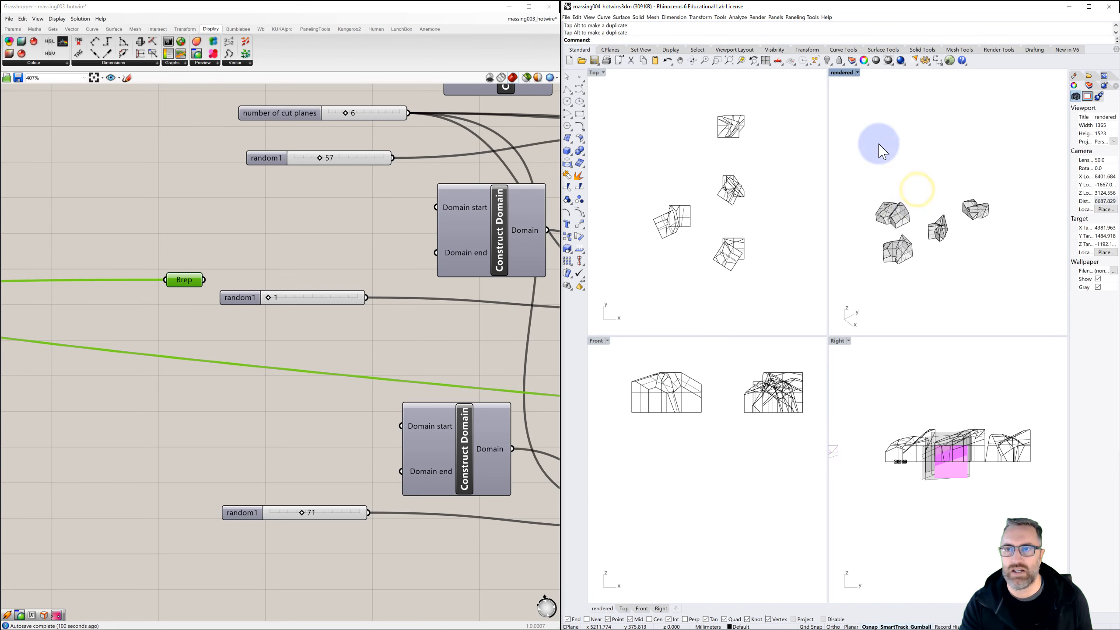
pyautogui.doubleClick(839, 72)
pyautogui.moveTo(771, 265); pyautogui.dragTo(790, 283, button='right')
pyautogui.moveTo(789, 286)
pyautogui.mouseDown(button='right')
pyautogui.moveTo(810, 286)
pyautogui.moveTo(798, 267)
pyautogui.mouseUp(button='right')
pyautogui.scroll(3, 807, 292)
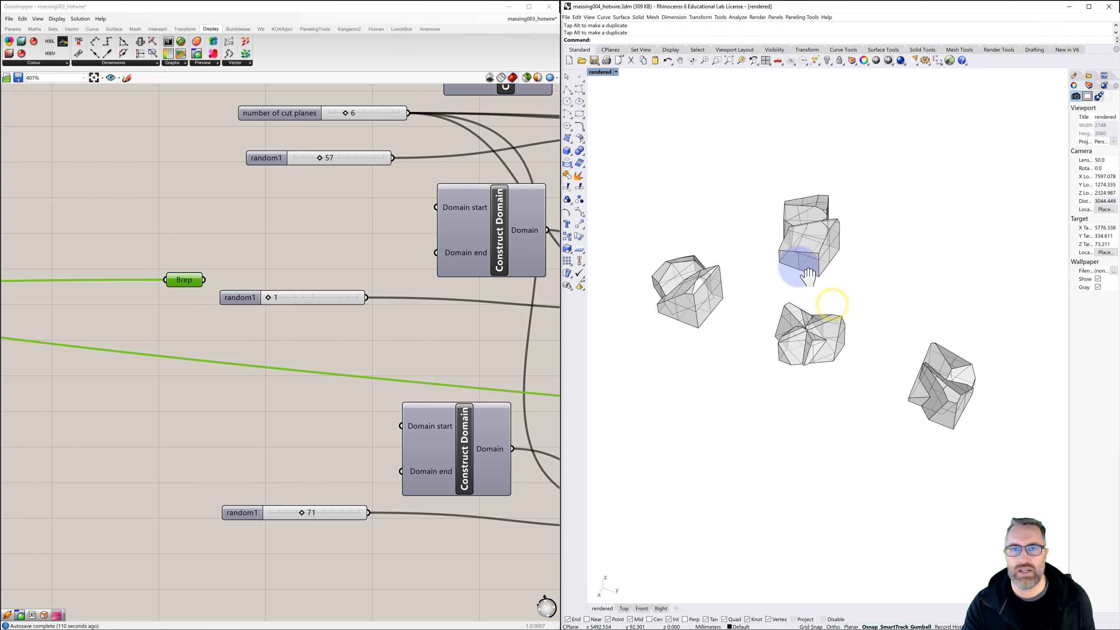
# Save the current perspective as a named view called rendered2
pyautogui.click(607, 73)
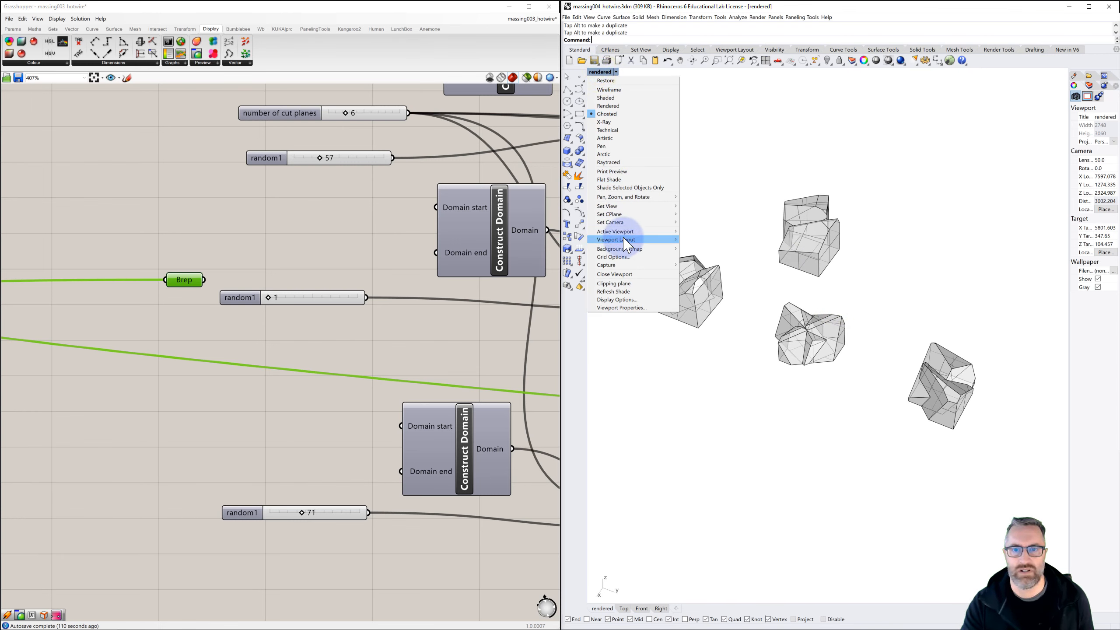
pyautogui.click(619, 206)
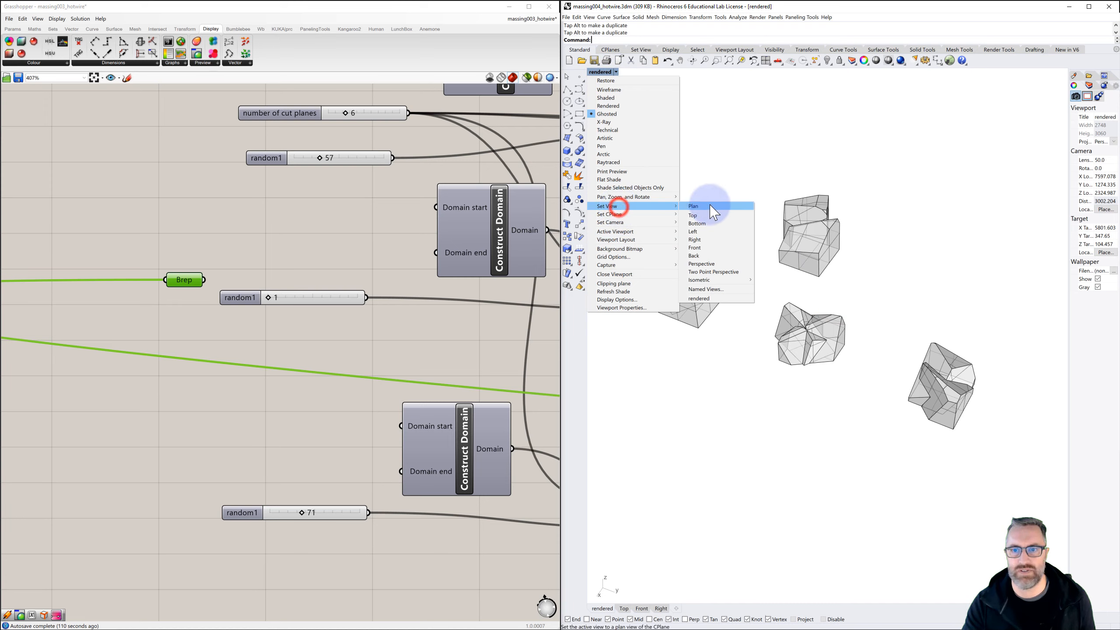
pyautogui.click(705, 290)
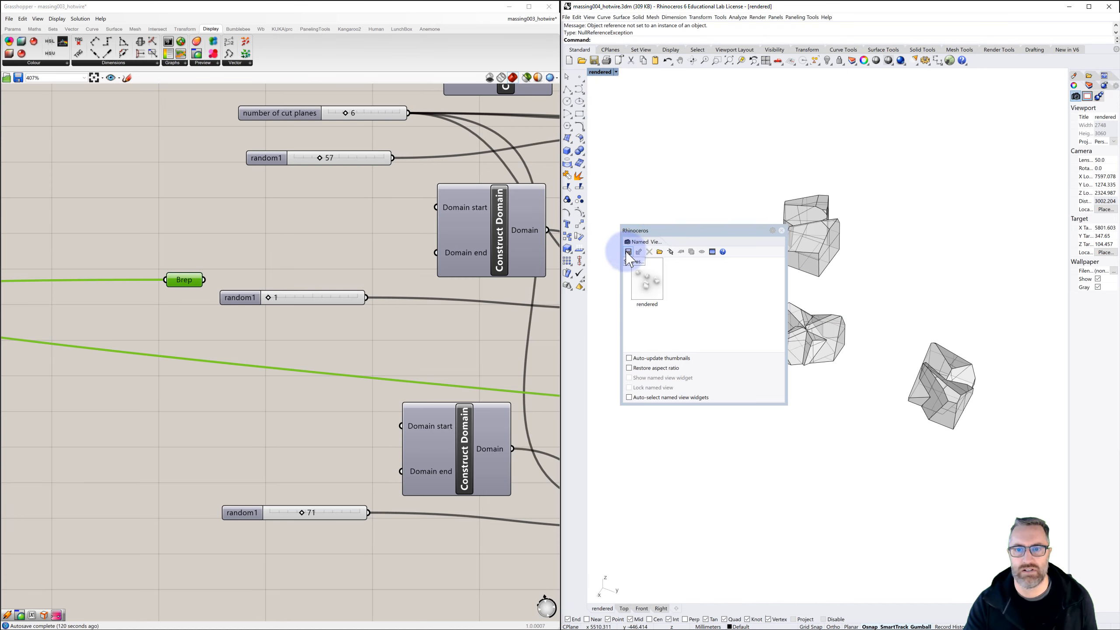
pyautogui.click(627, 252)
pyautogui.doubleClick(816, 313)
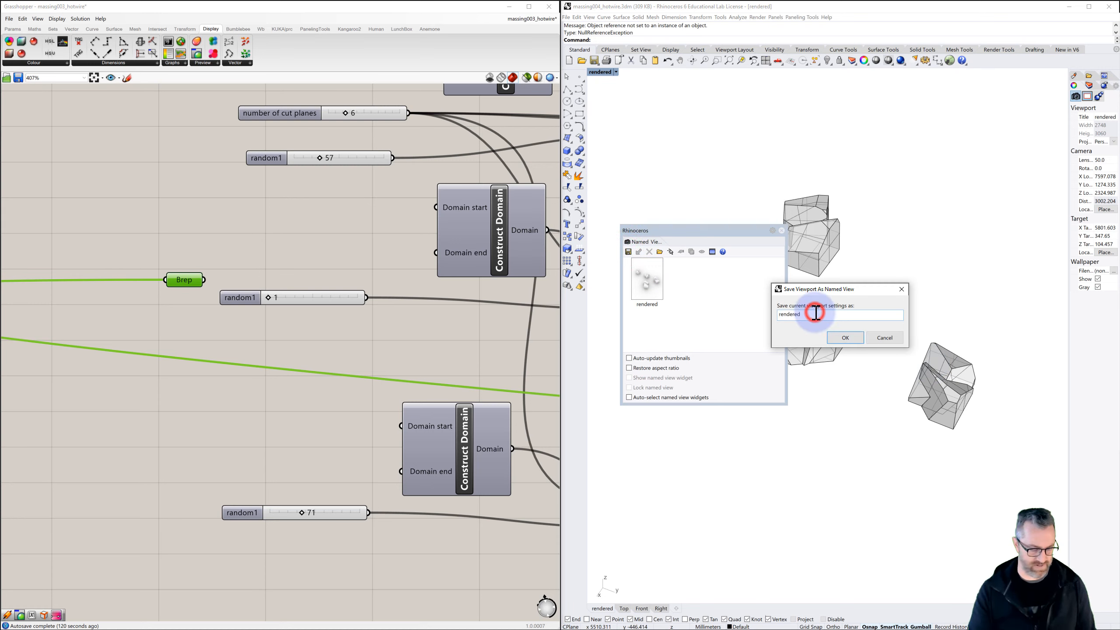
pyautogui.write('2')
pyautogui.click(850, 338)
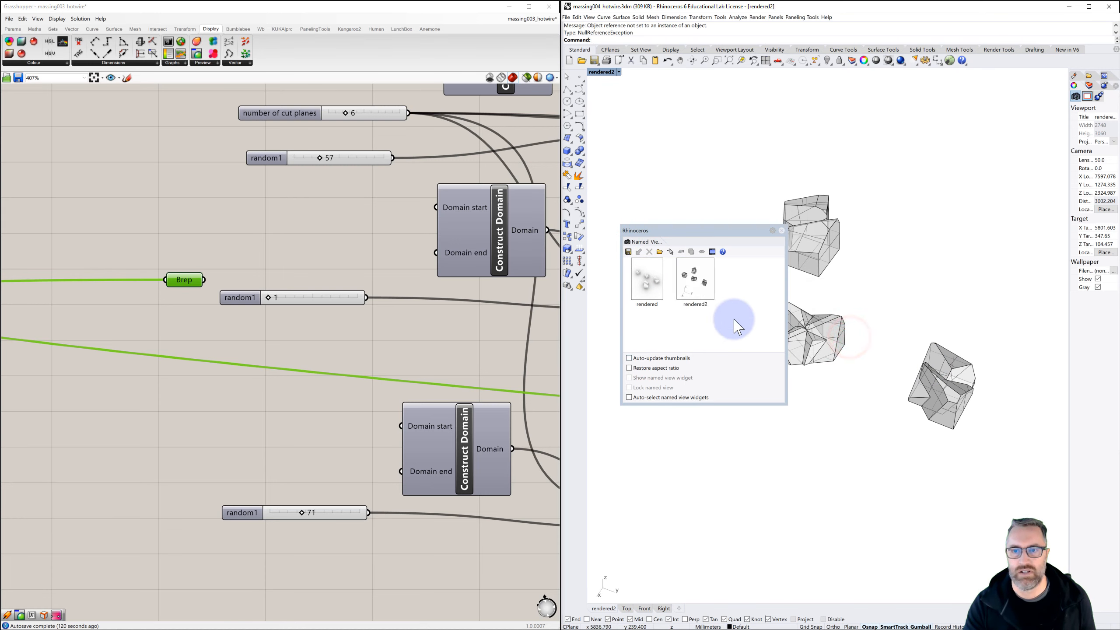
pyautogui.click(782, 229)
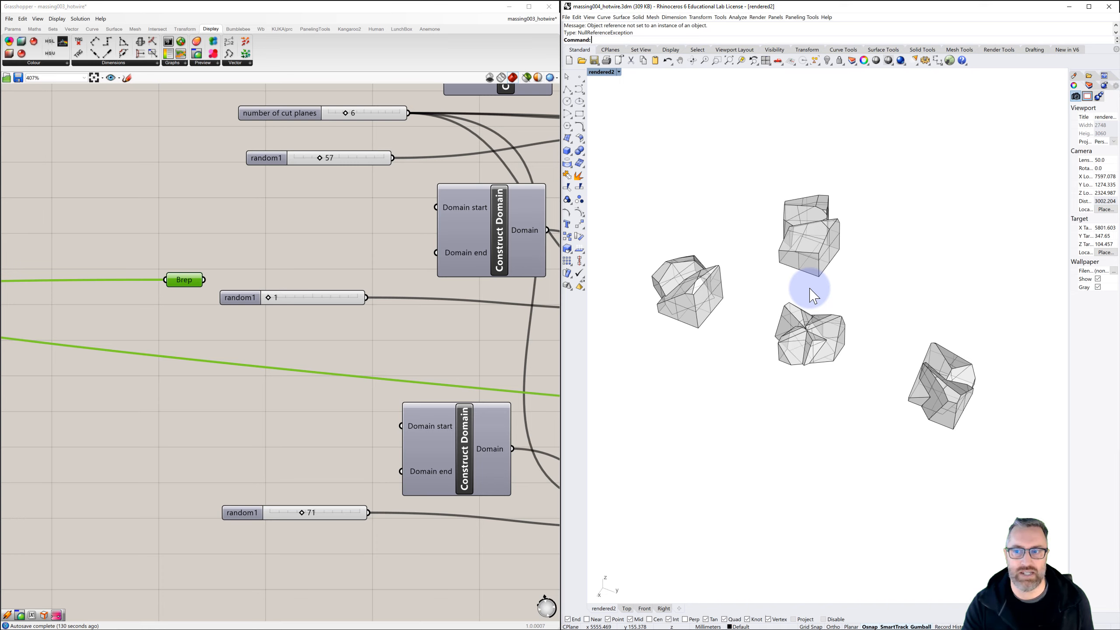
# Create a large corner-to-corner plane surface around the four massings as a ground plane
pyautogui.scroll(-10, 815, 295)
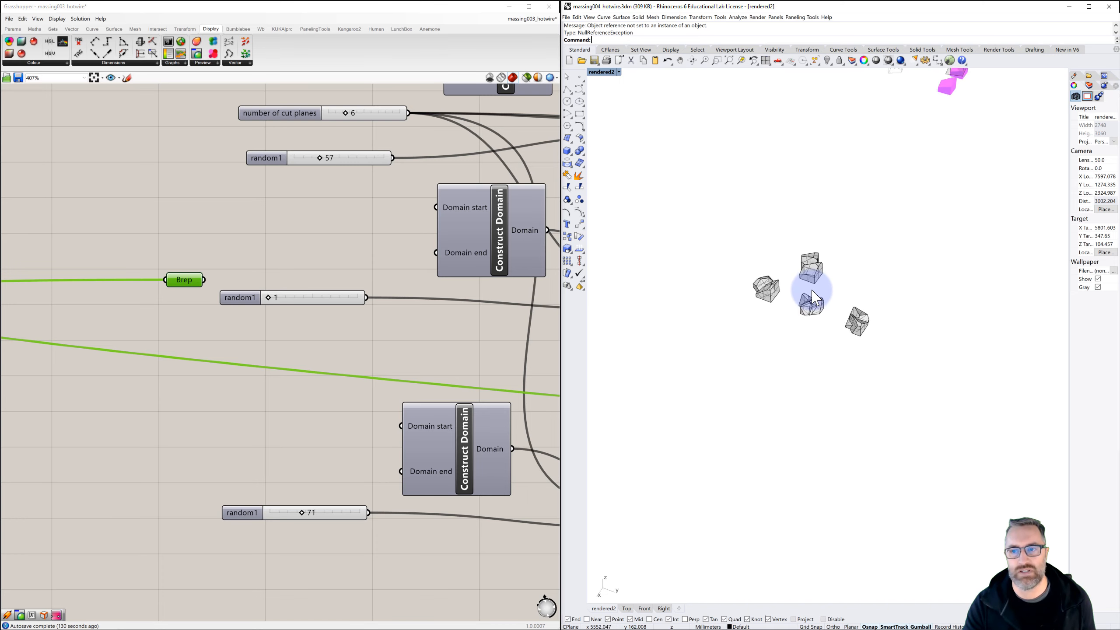
pyautogui.scroll(-2, 814, 298)
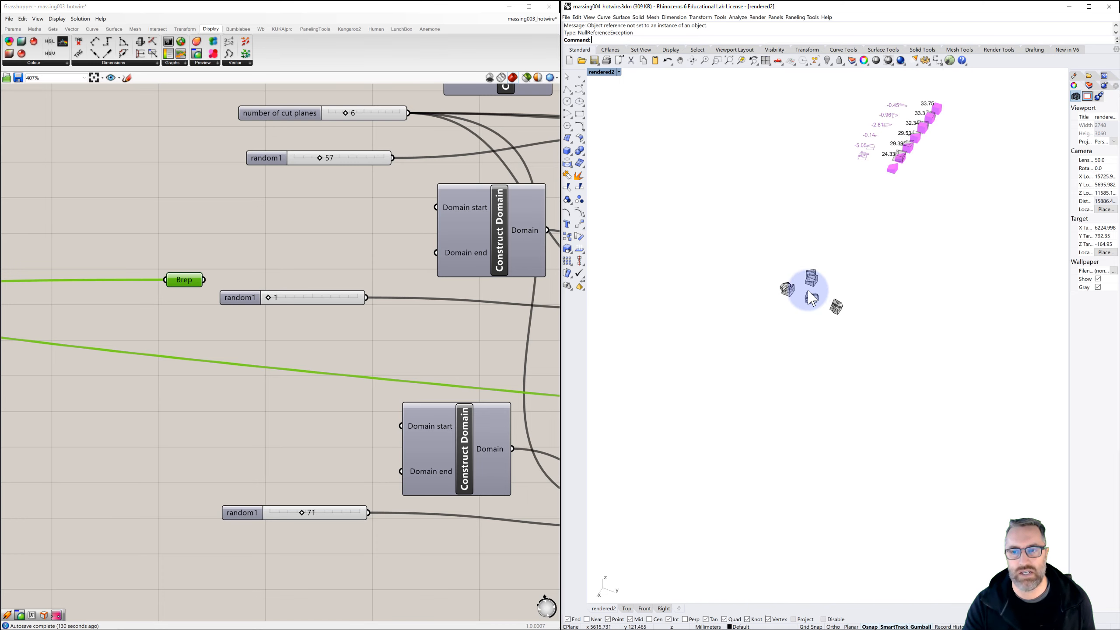
pyautogui.moveTo(811, 299)
pyautogui.mouseDown(button='right')
pyautogui.moveTo(822, 309)
pyautogui.moveTo(822, 298)
pyautogui.mouseUp(button='right')
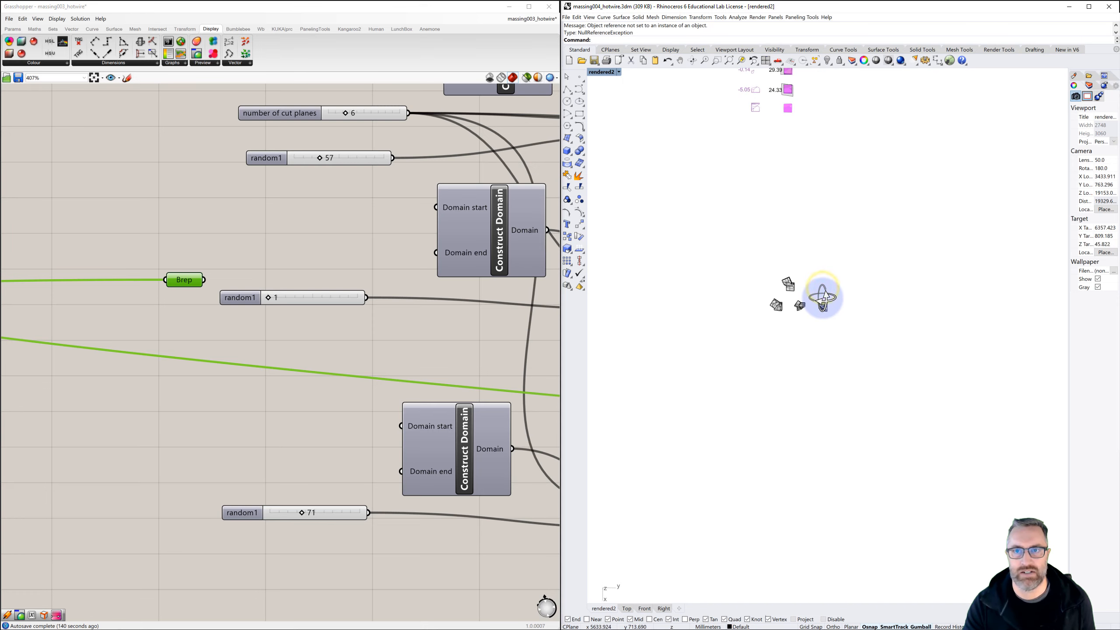
pyautogui.scroll(-4, 773, 215)
pyautogui.keyDown('shift'); pyautogui.moveTo(774, 215); pyautogui.dragTo(804, 261, button='right'); pyautogui.keyUp('shift')
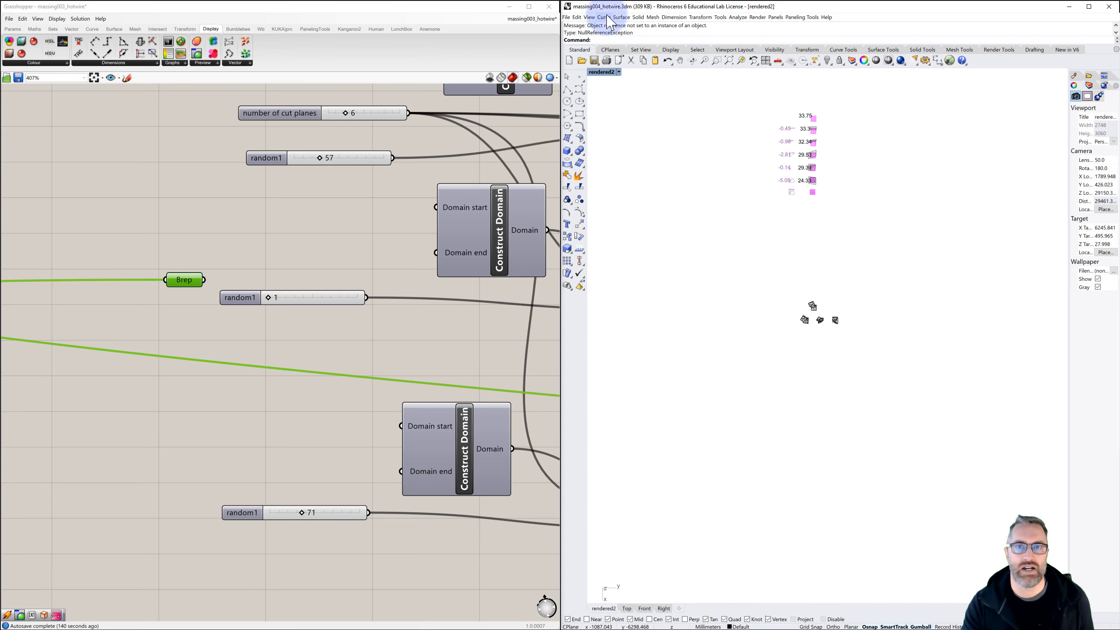
pyautogui.click(621, 18)
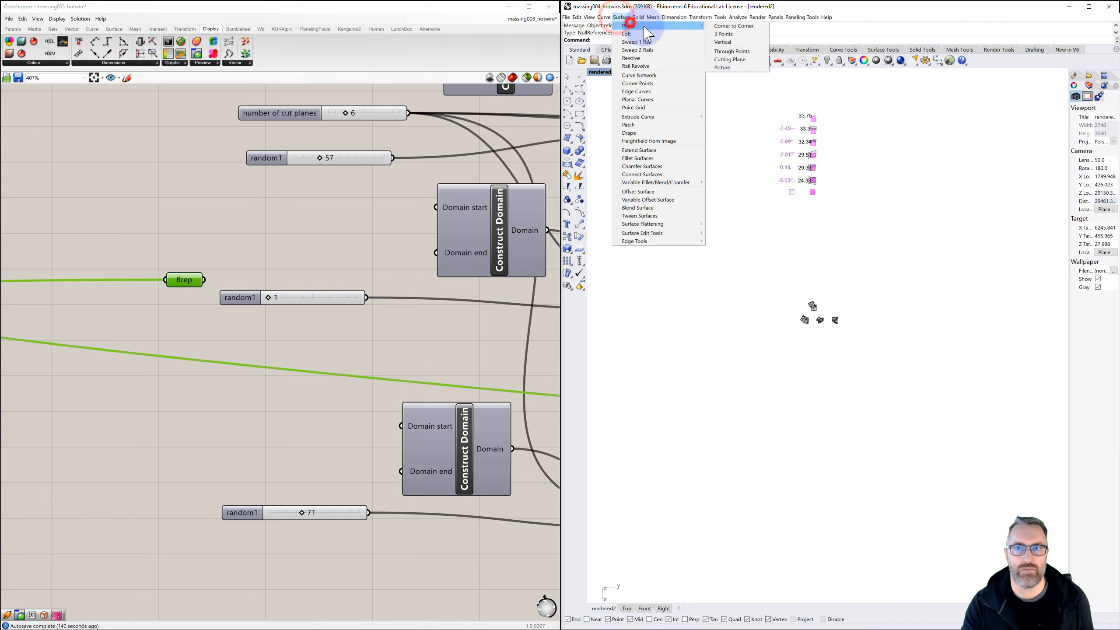
pyautogui.click(720, 18)
pyautogui.moveTo(622, 19)
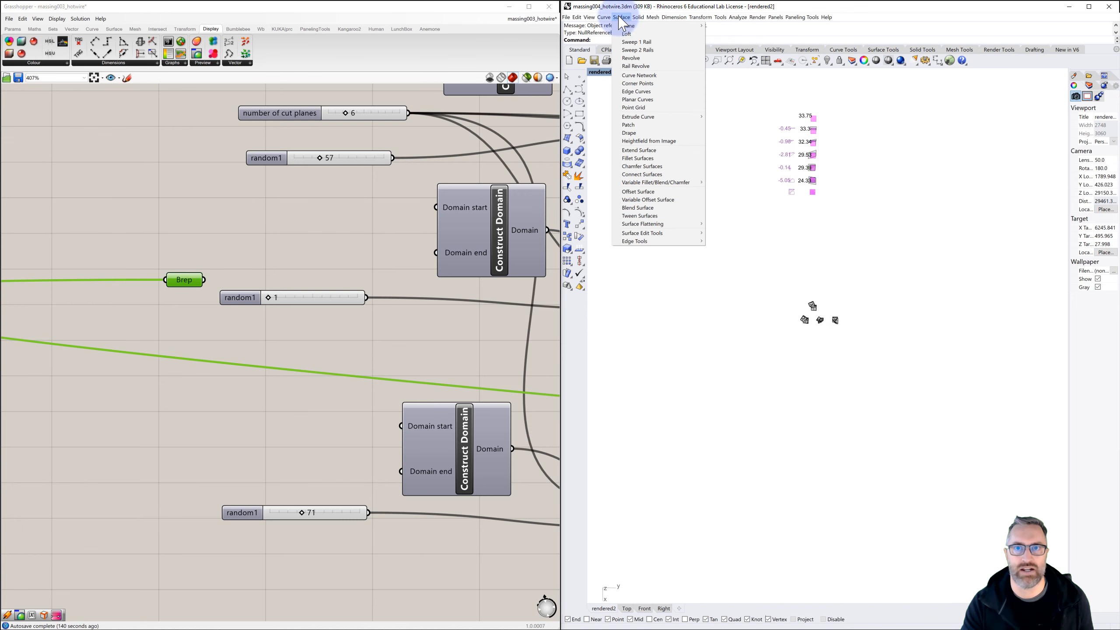
pyautogui.moveTo(661, 26)
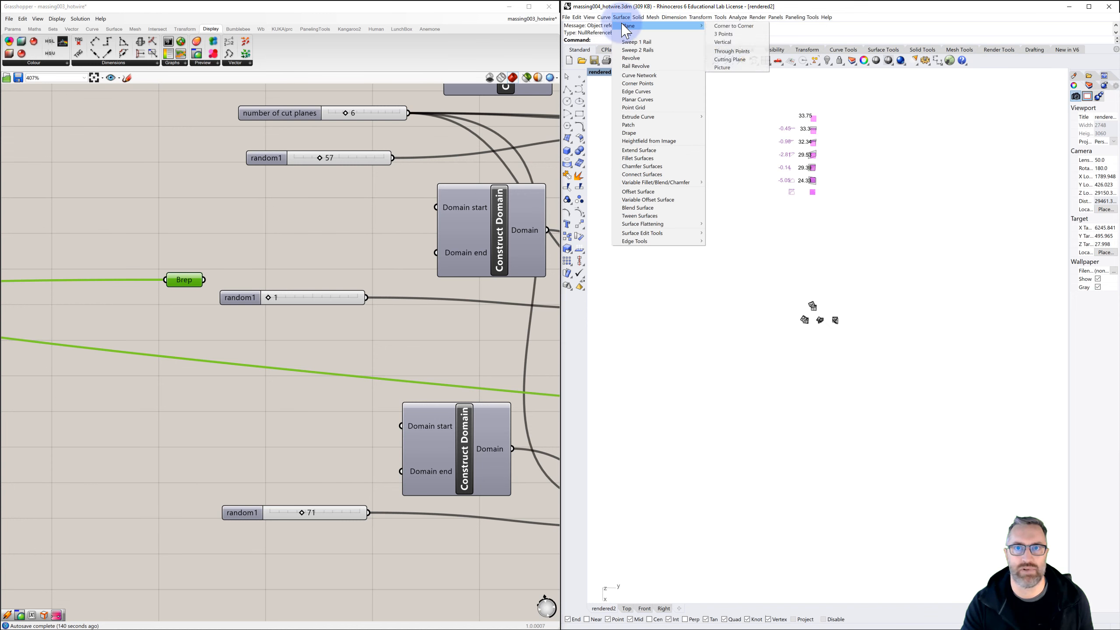
pyautogui.click(720, 27)
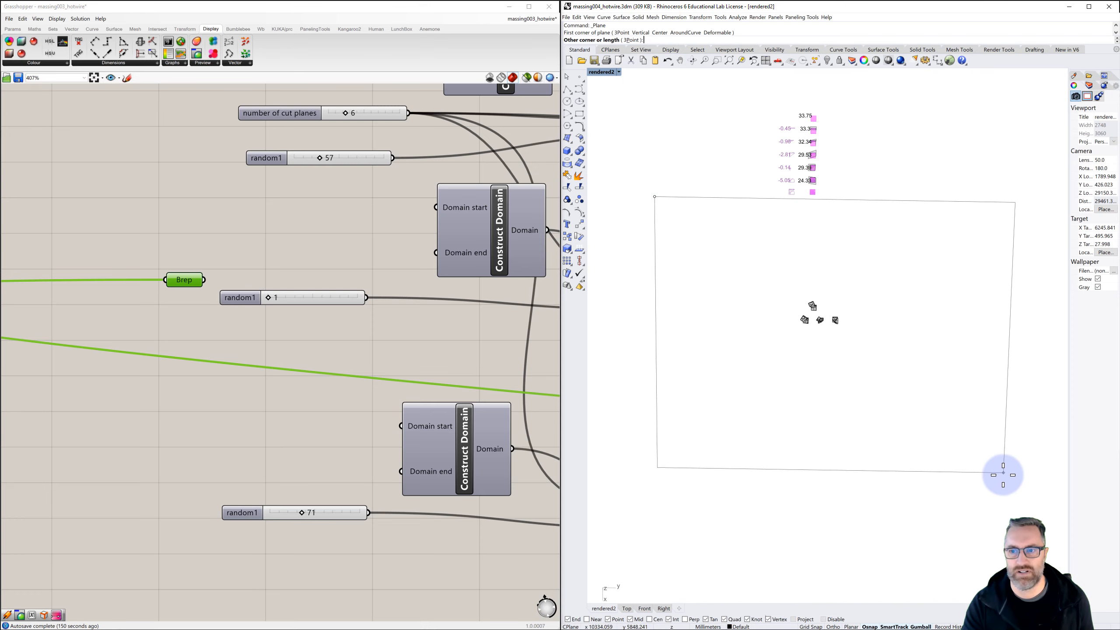
pyautogui.click(985, 486)
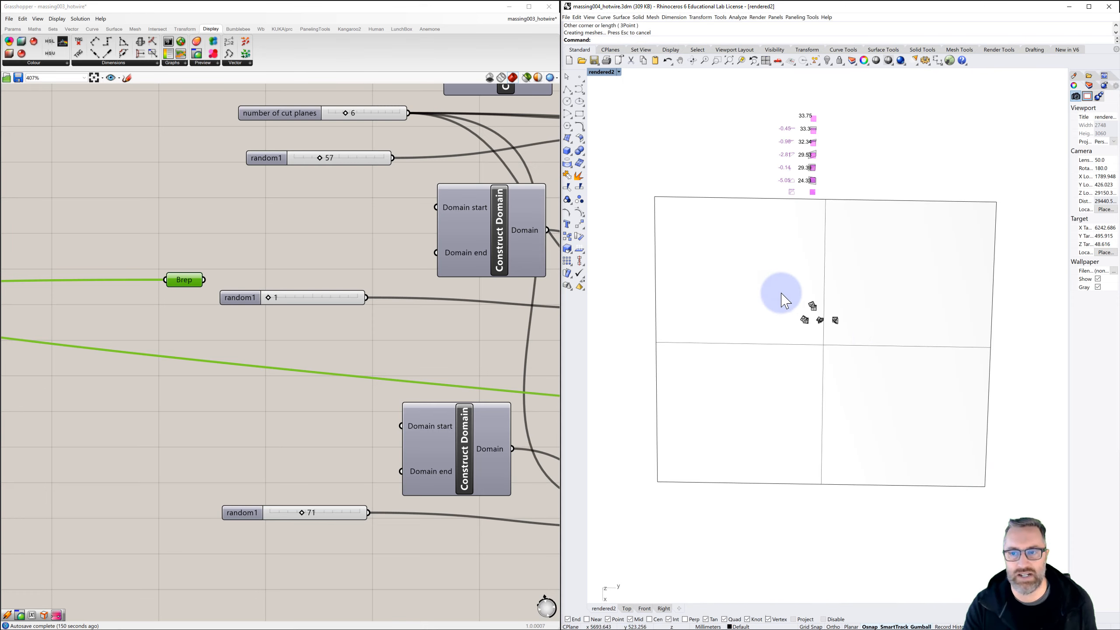
# Restore the named view rendered2 in the perspective viewport
pyautogui.click(603, 71)
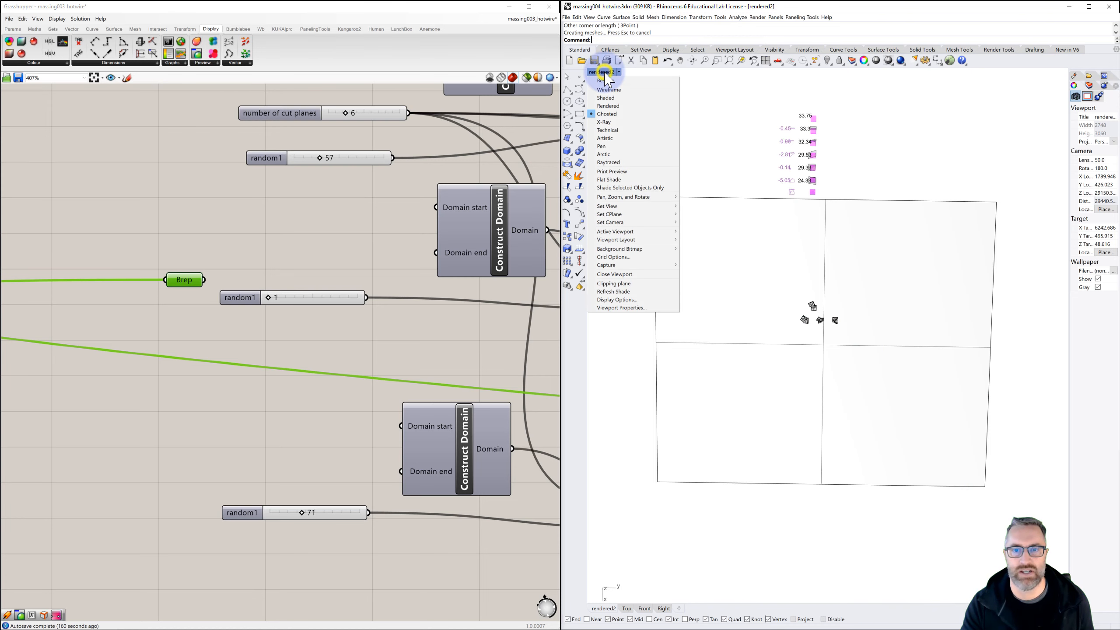
pyautogui.click(624, 205)
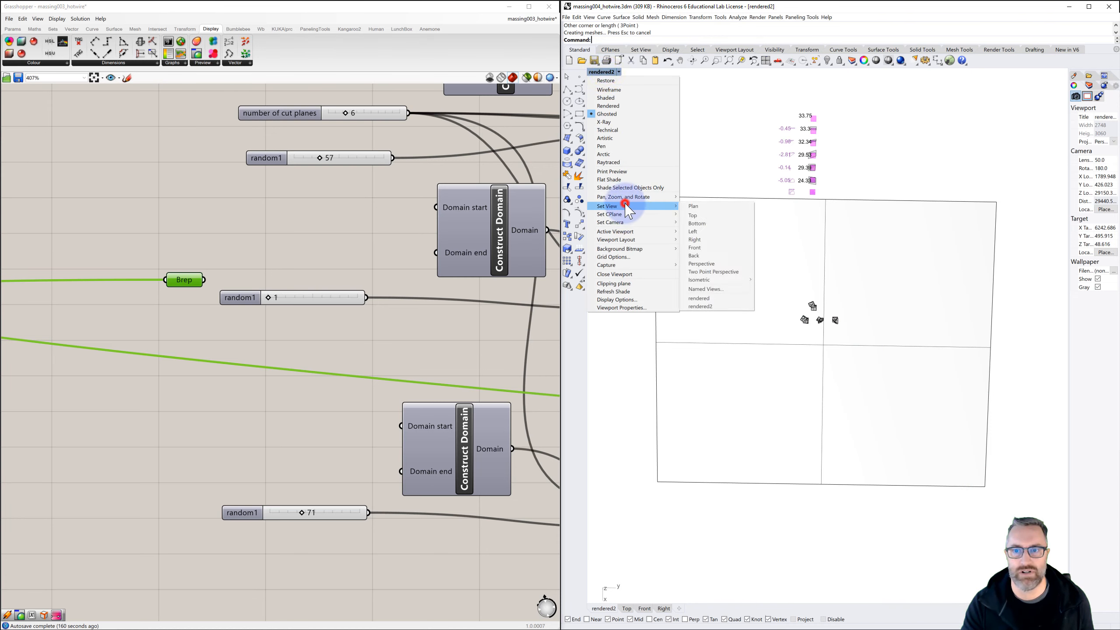
pyautogui.click(701, 306)
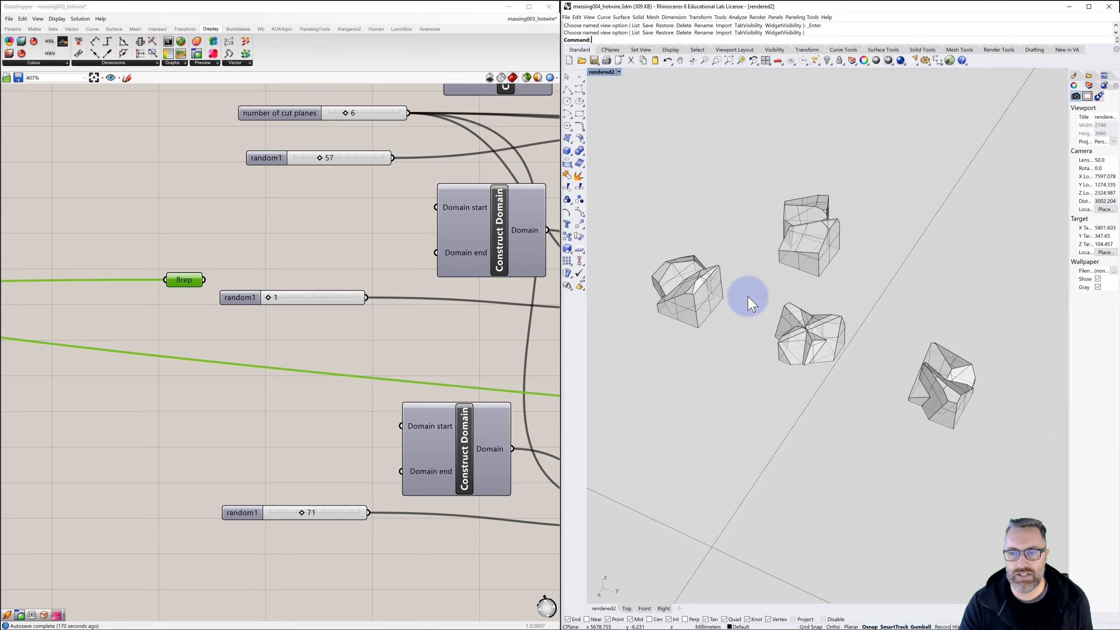
# Examine at eye level and close up in the Front view how the massings sit on the ground plane
pyautogui.moveTo(750, 304); pyautogui.dragTo(774, 297, button='right')
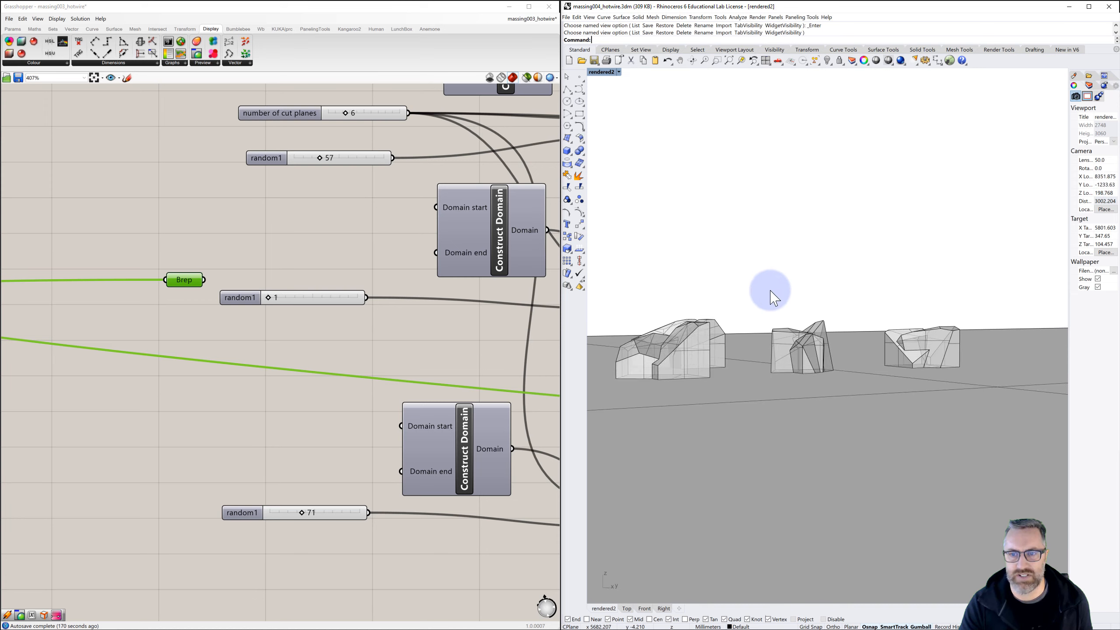
pyautogui.doubleClick(605, 72)
pyautogui.scroll(8, 661, 379)
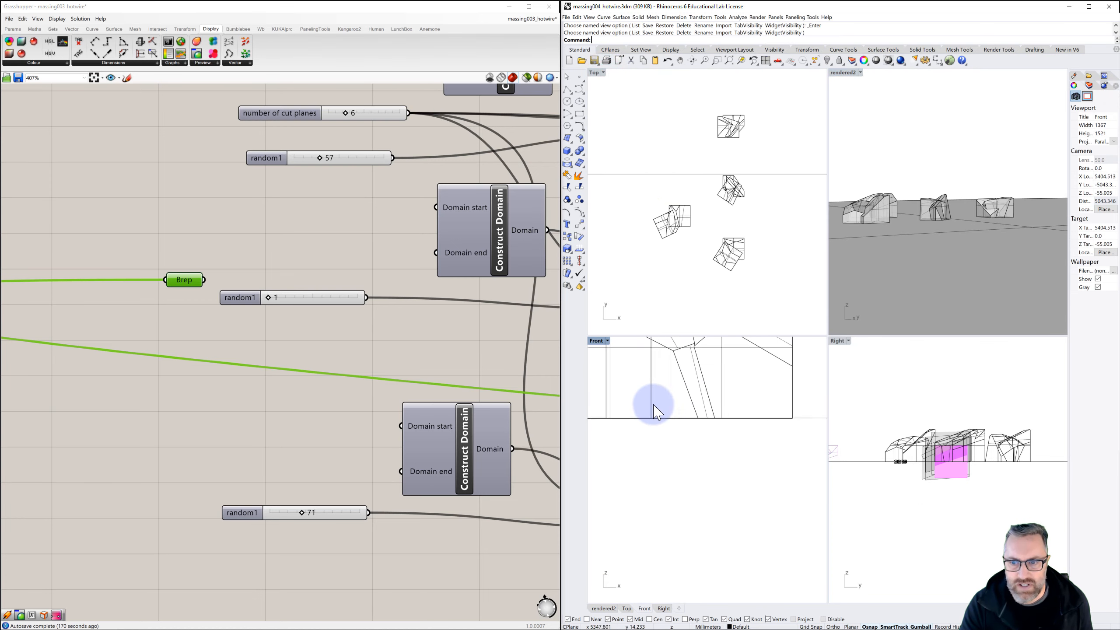
pyautogui.moveTo(767, 422); pyautogui.dragTo(705, 416, button='right')
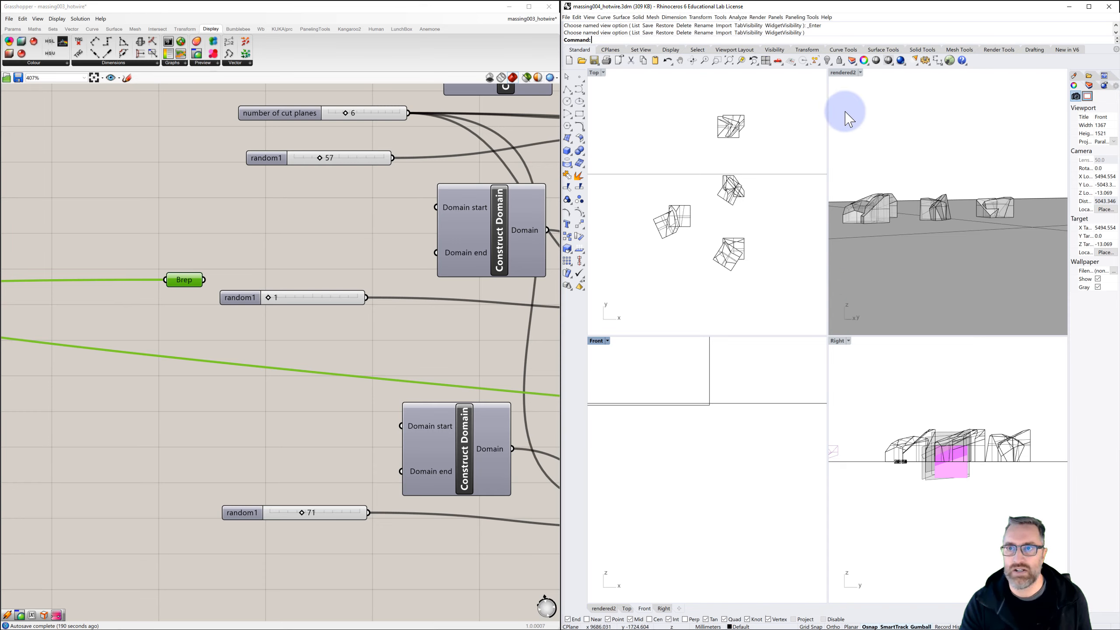
# Place a directional light in the Top view beside the massings by defining its direction vector
pyautogui.click(752, 172)
pyautogui.scroll(-5, 749, 173)
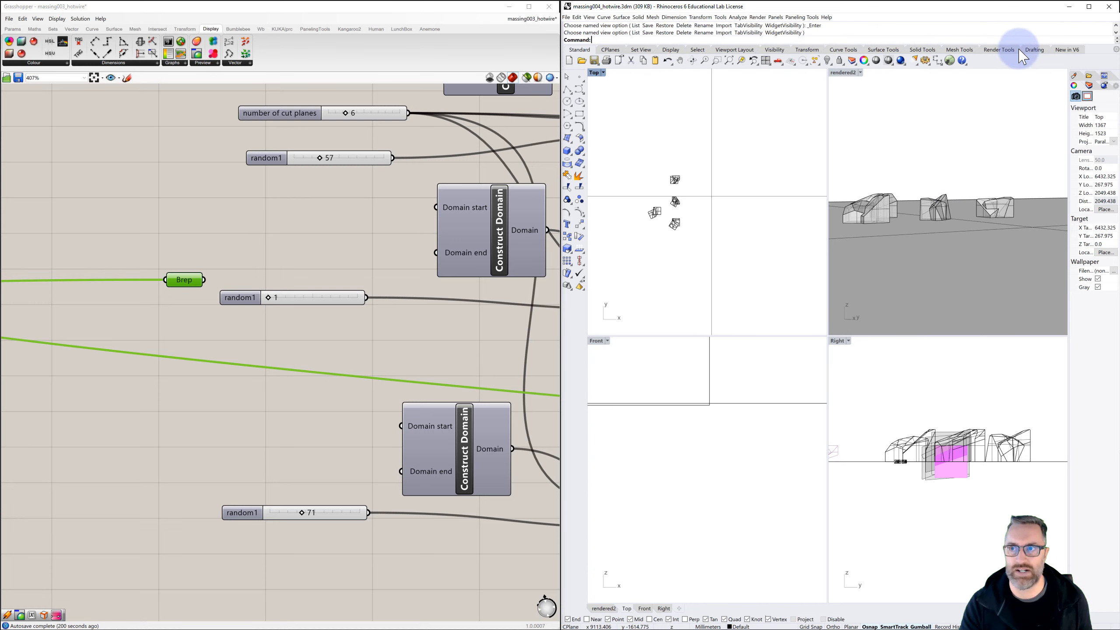
pyautogui.click(997, 50)
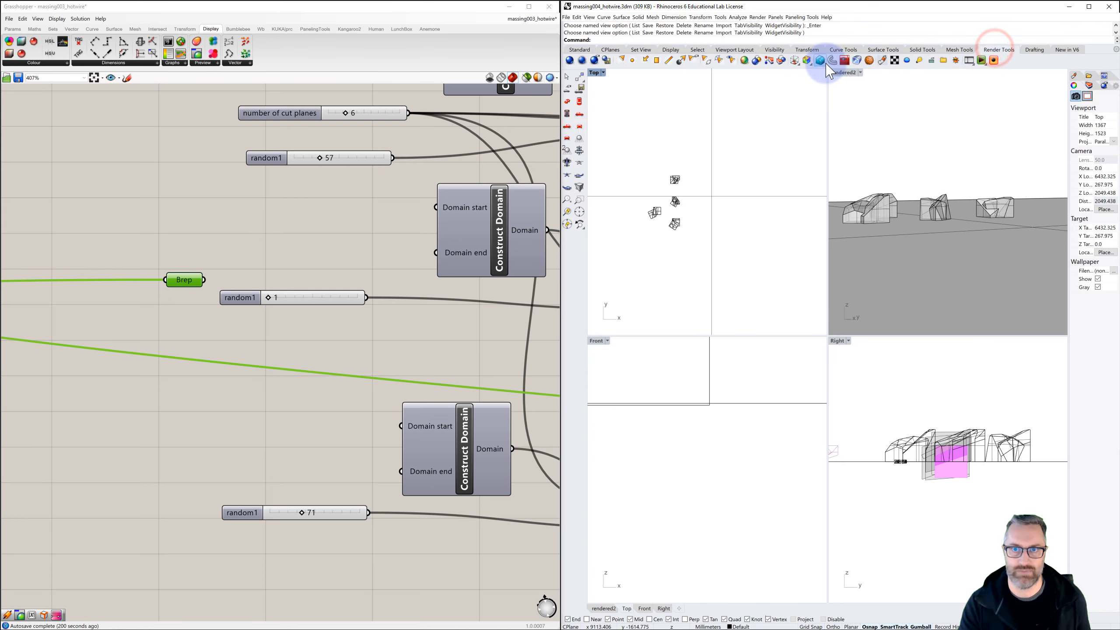
pyautogui.click(646, 66)
pyautogui.click(739, 233)
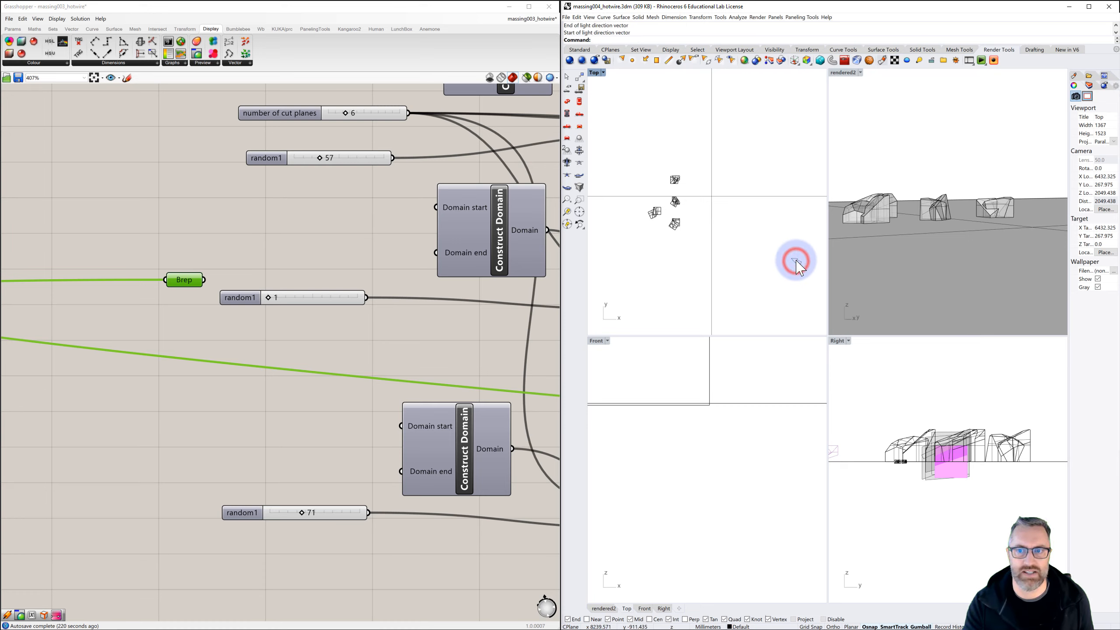
# Move the directional light nearer the massings and tilt it diagonally upward in the Front view so it shines down from above
pyautogui.moveTo(796, 260); pyautogui.dragTo(740, 232)
pyautogui.click(741, 398)
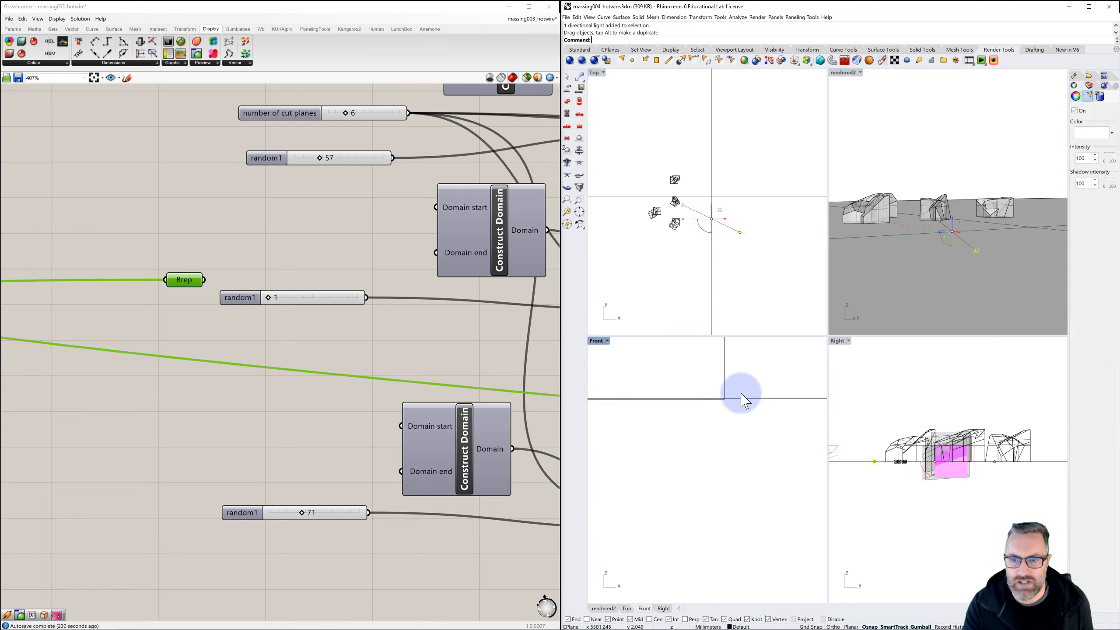
pyautogui.scroll(-10, 740, 392)
pyautogui.moveTo(739, 392); pyautogui.dragTo(668, 399, button='right')
pyautogui.moveTo(783, 400); pyautogui.dragTo(751, 399, button='right')
pyautogui.scroll(2, 737, 398)
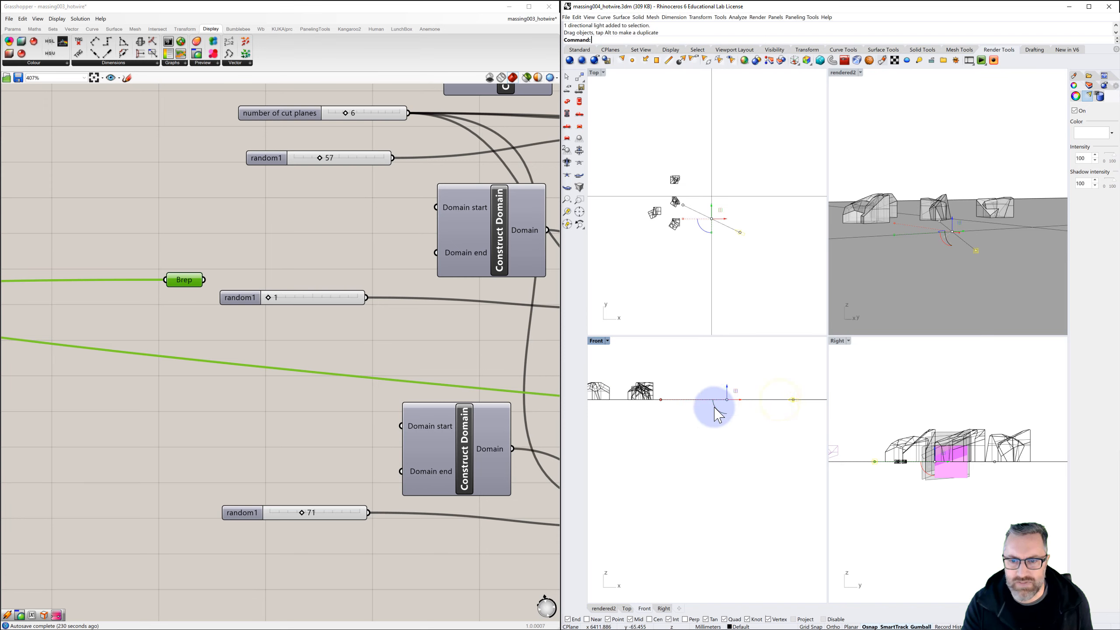
pyautogui.moveTo(715, 410); pyautogui.dragTo(724, 415)
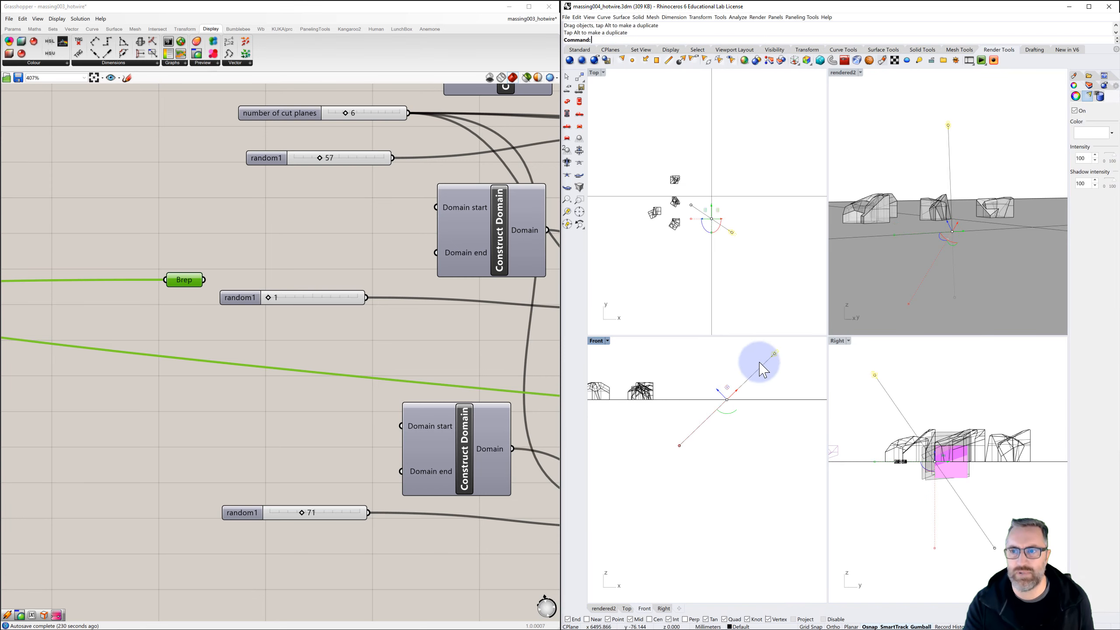
# Switch the rendered2 viewport to the Rendered display mode and check the massings' shadows from above
pyautogui.click(842, 74)
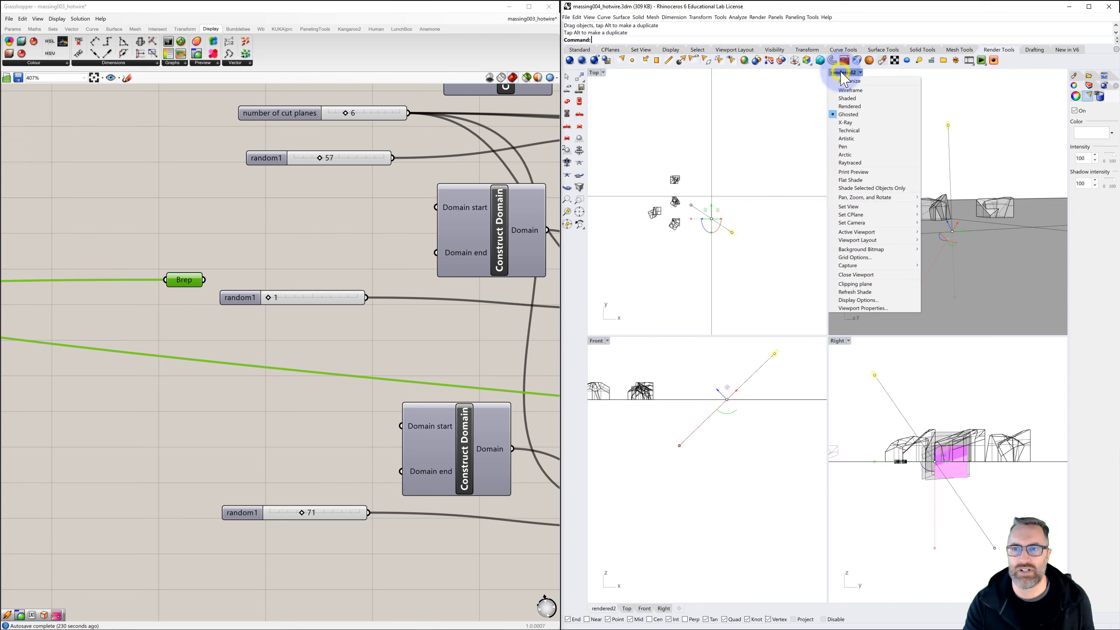
pyautogui.click(855, 106)
pyautogui.moveTo(895, 144); pyautogui.dragTo(893, 187, button='right')
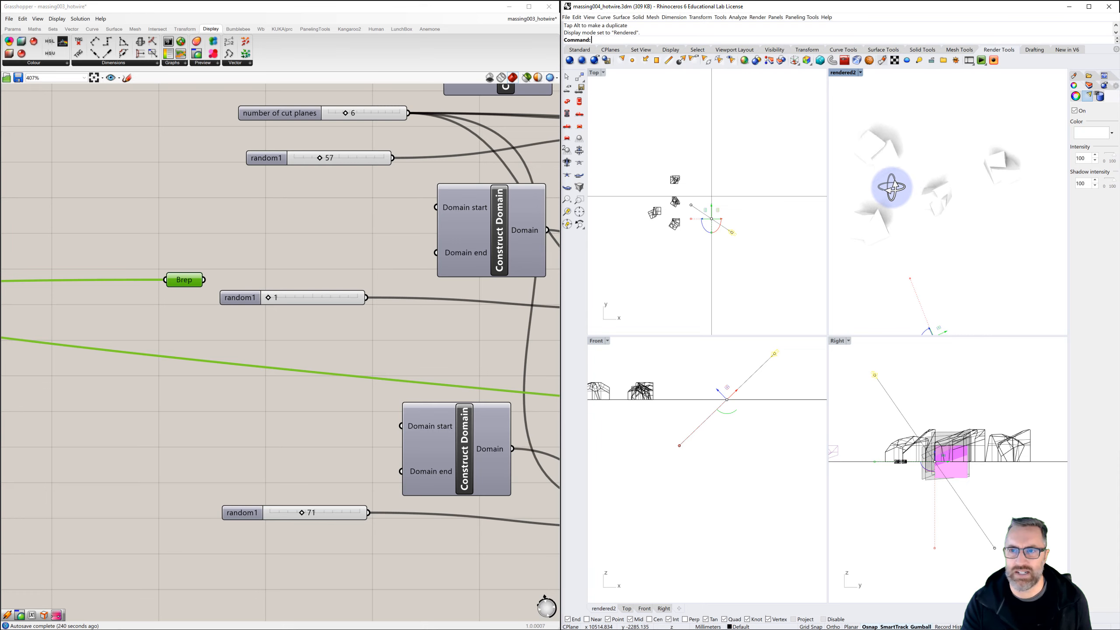
# Restore the named view rendered2 in the rendered perspective viewport
pyautogui.click(842, 75)
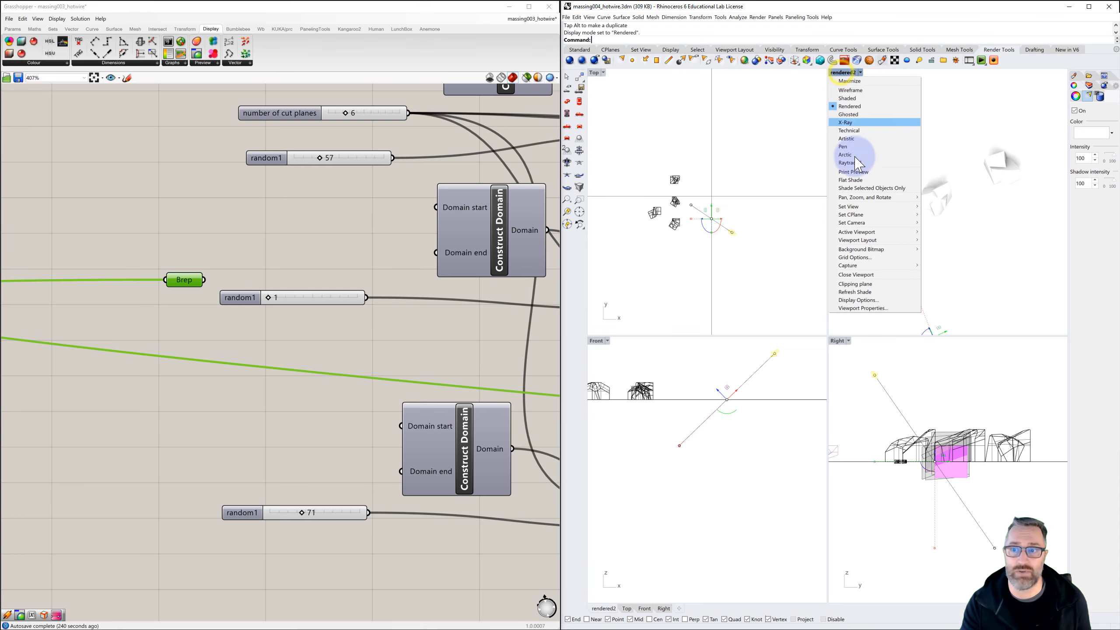
pyautogui.moveTo(850, 207)
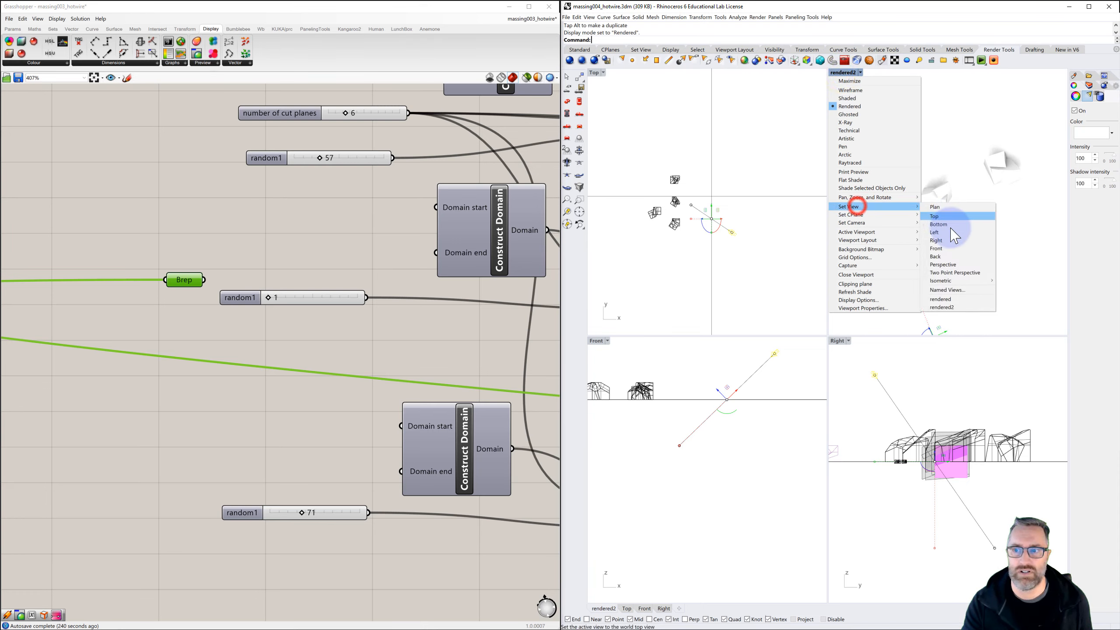
pyautogui.click(947, 307)
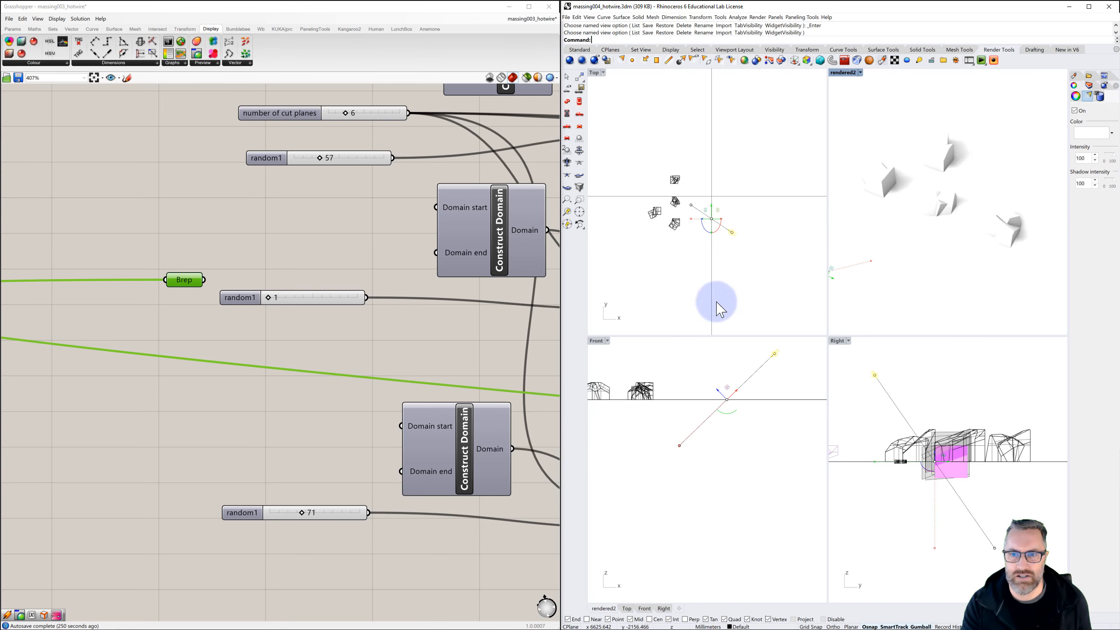
# Rotate the directional light roughly a quarter turn counterclockwise in the Top view and deselect it
pyautogui.moveTo(723, 237)
pyautogui.mouseDown()
pyautogui.moveTo(704, 228)
pyautogui.moveTo(748, 246)
pyautogui.moveTo(739, 248)
pyautogui.mouseUp()
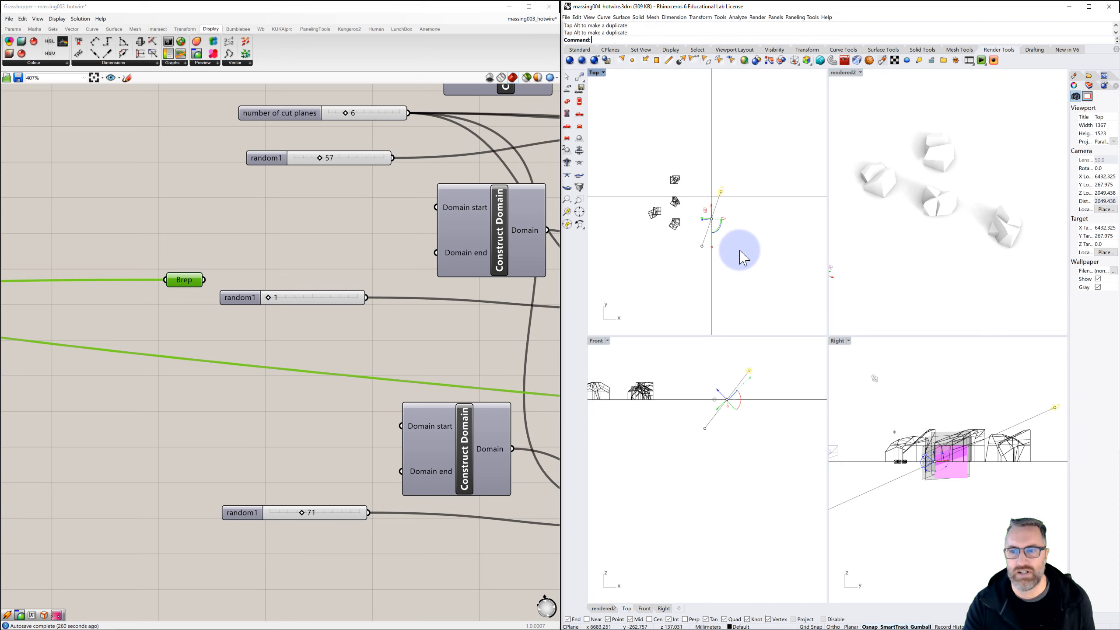
pyautogui.click(769, 376)
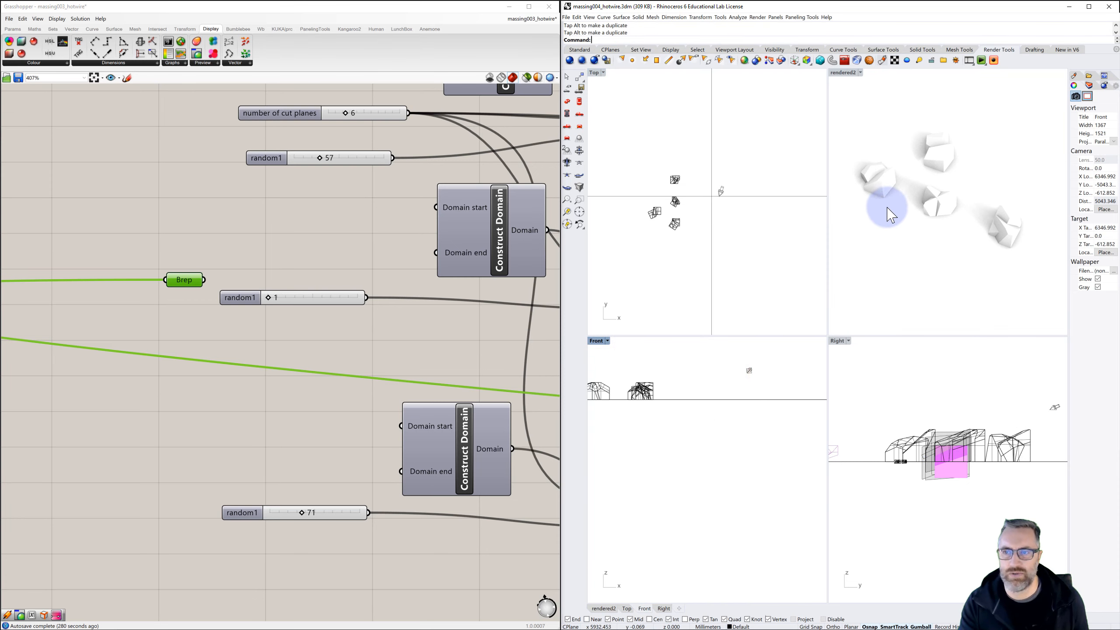
# Preview the maximized rendered2 viewport in the Raytraced display mode and return to the four-viewport layout
pyautogui.doubleClick(837, 75)
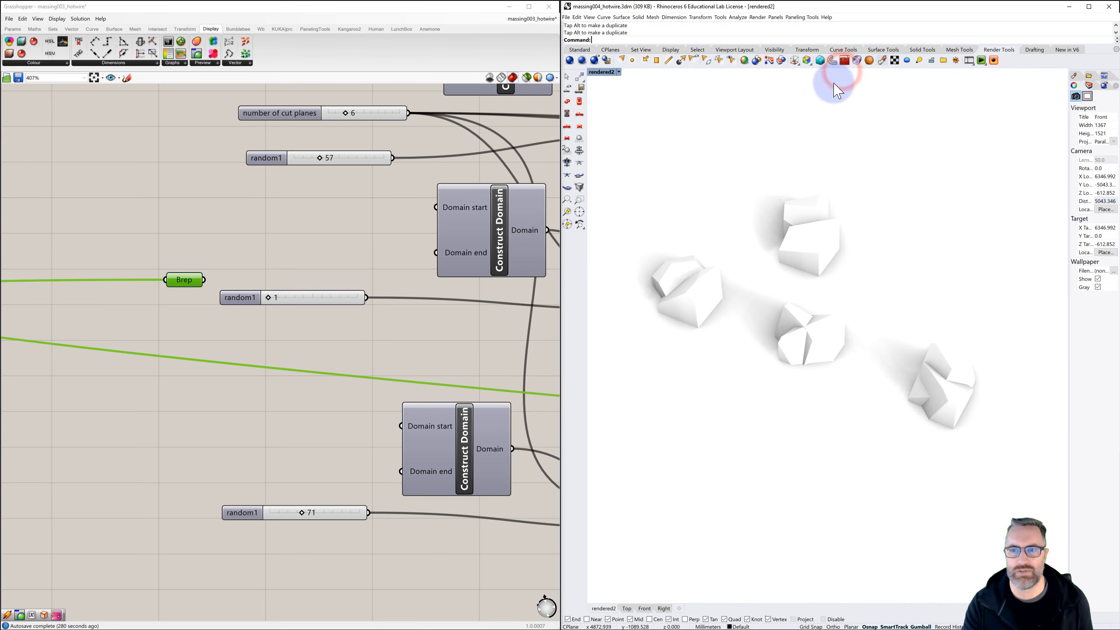
pyautogui.click(607, 75)
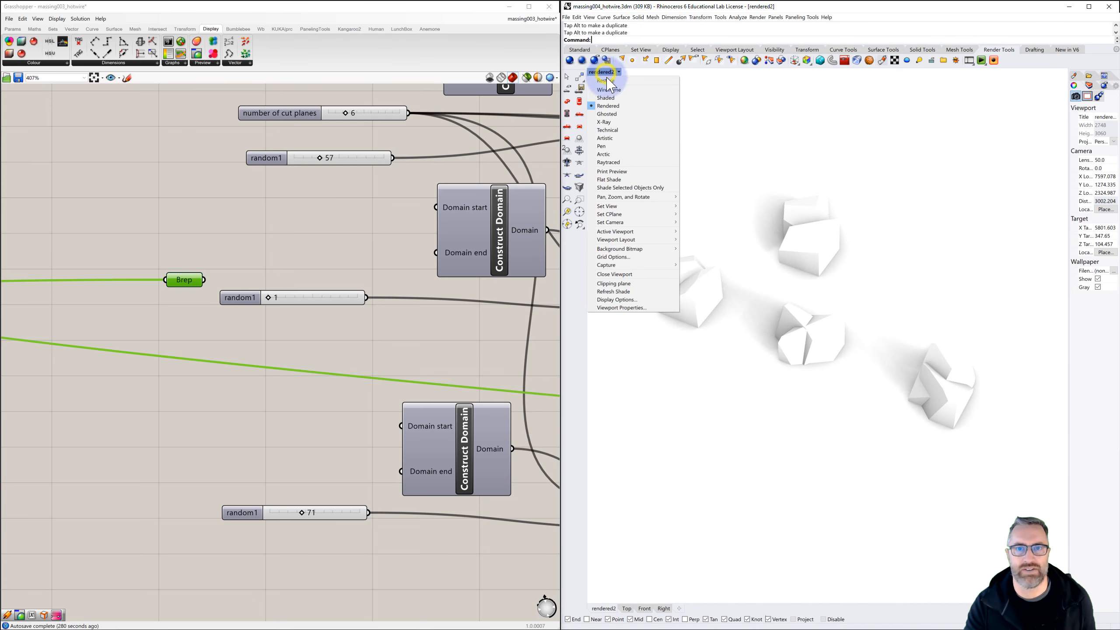
pyautogui.click(608, 162)
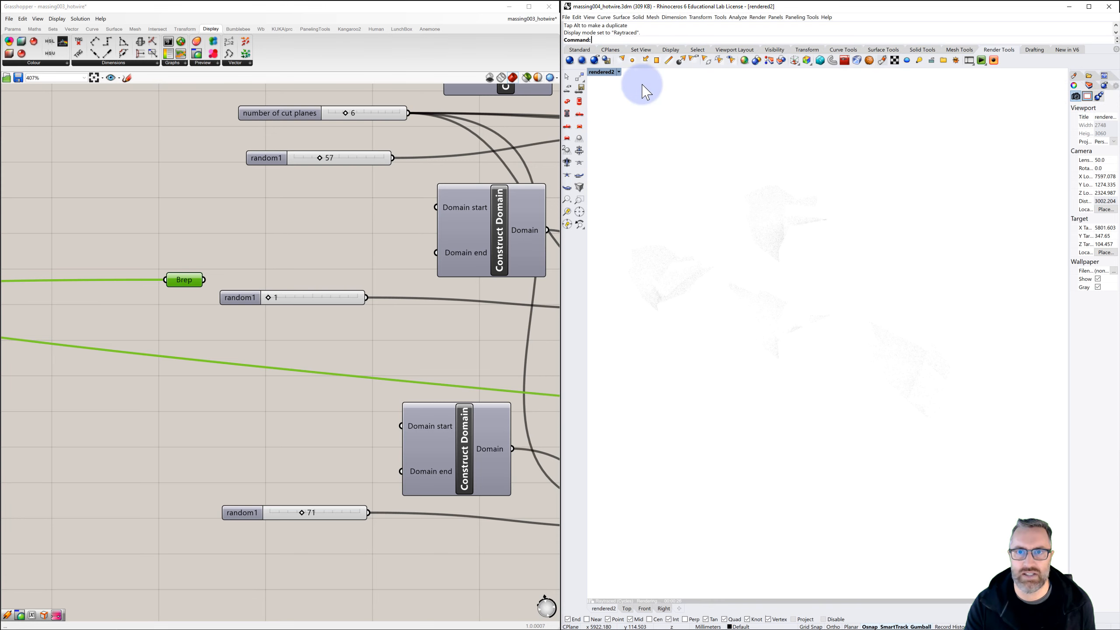
pyautogui.doubleClick(603, 73)
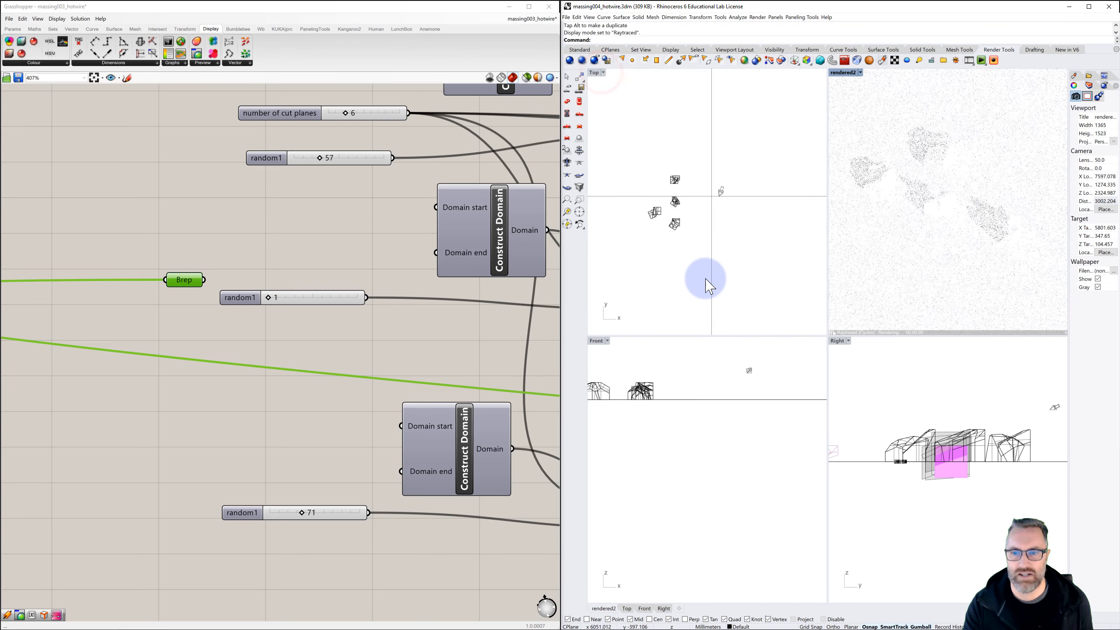
# Set the directional light's intensity to 50 and clear the selection
pyautogui.click(750, 374)
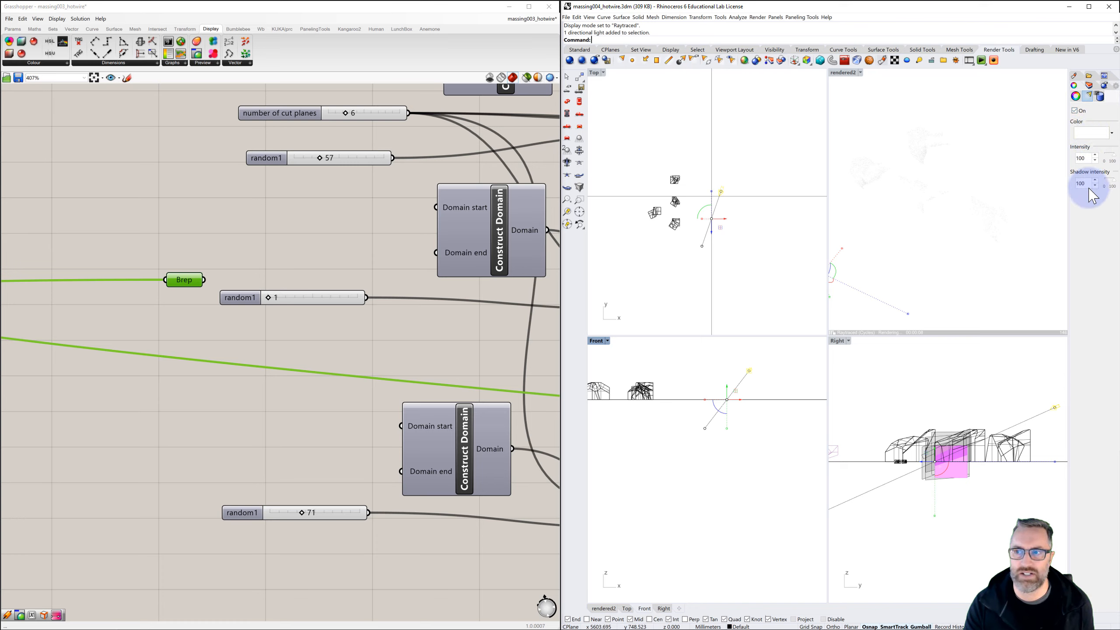
pyautogui.doubleClick(1085, 157)
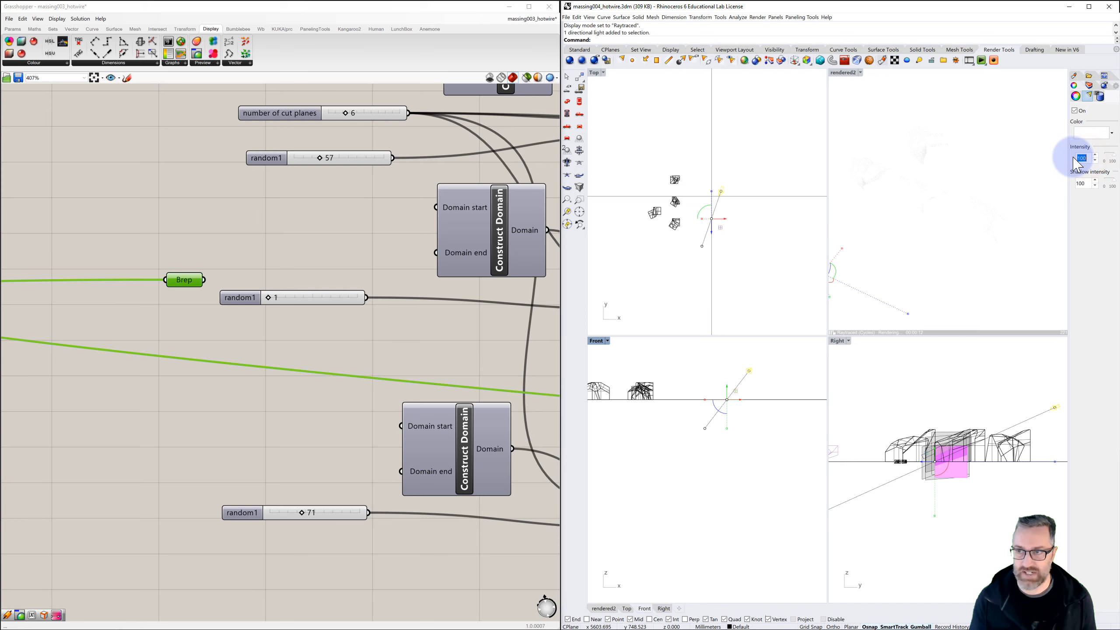
pyautogui.click(960, 190)
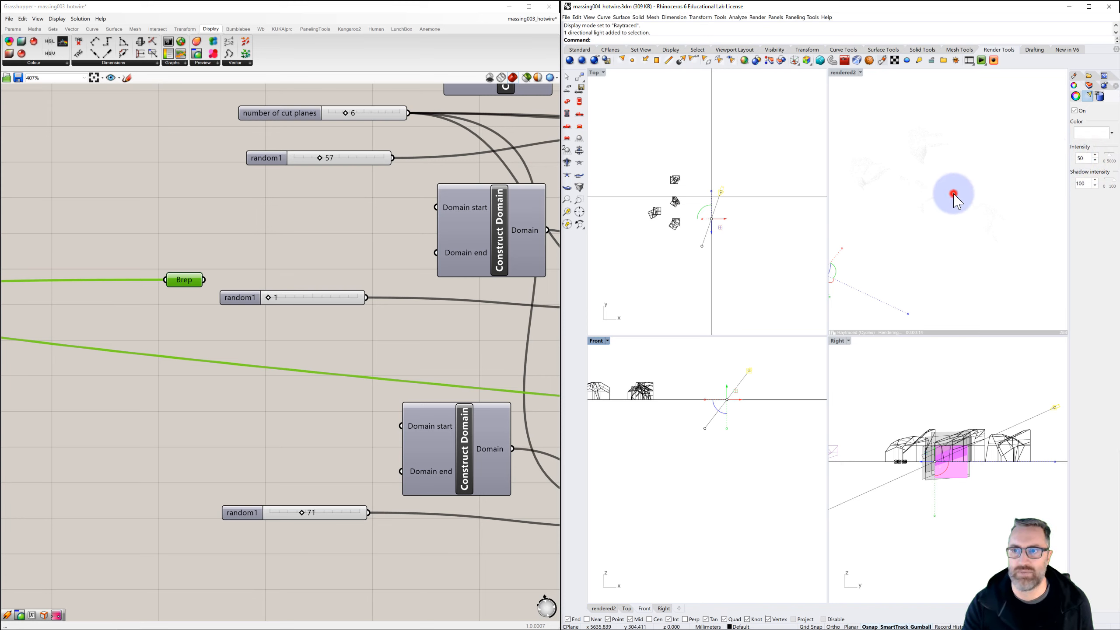
pyautogui.click(952, 207)
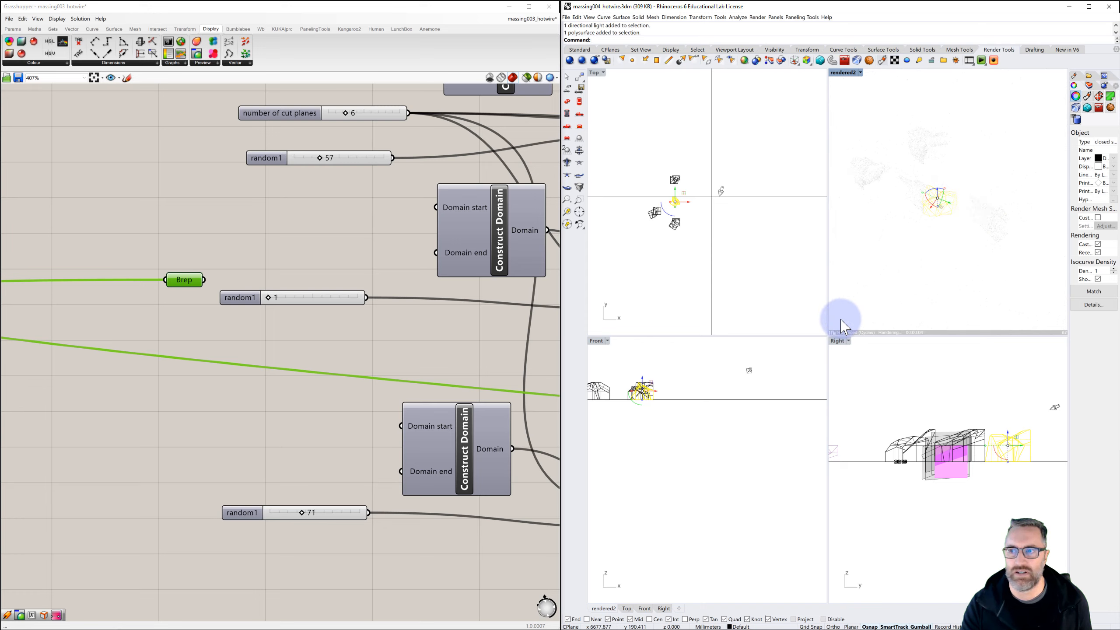
pyautogui.click(800, 365)
# Set the directional light's intensity to 25 and deselect the light
pyautogui.click(748, 372)
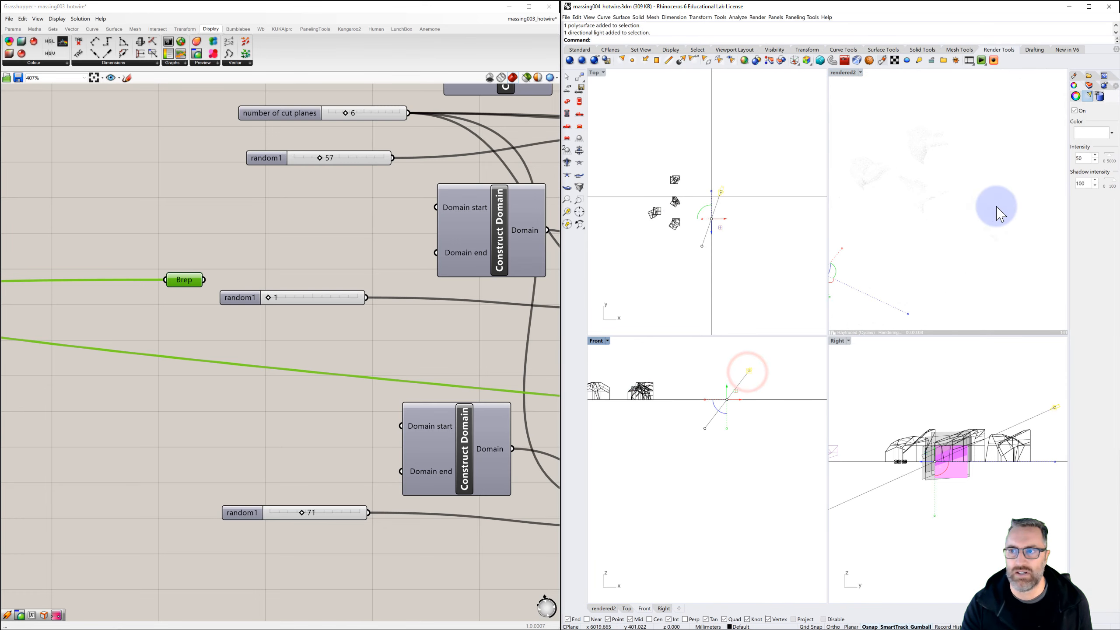
pyautogui.doubleClick(1083, 158)
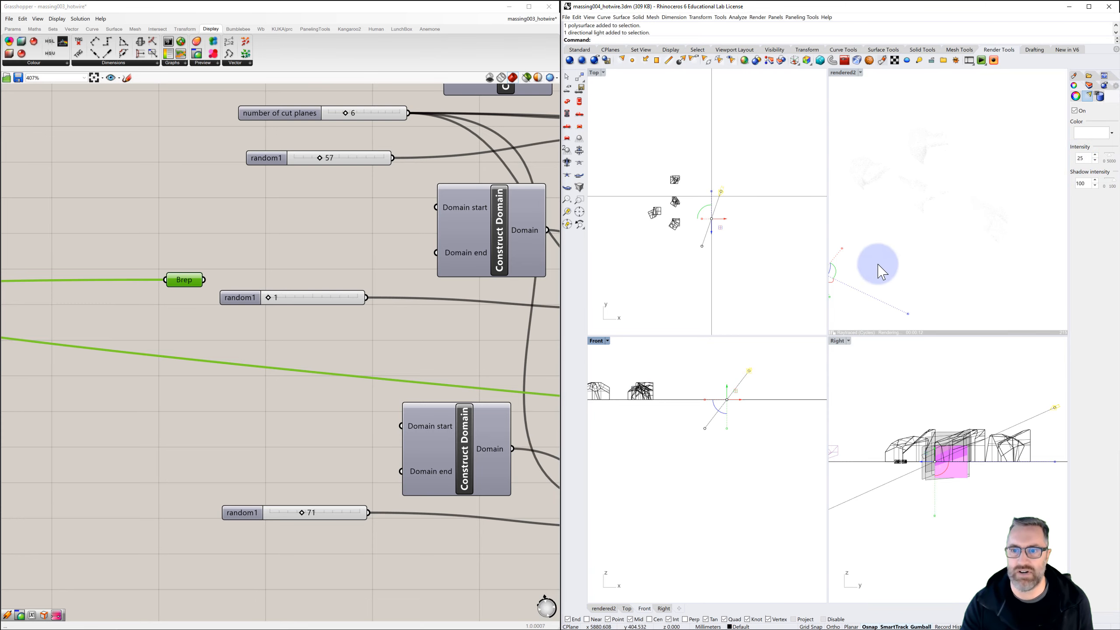
pyautogui.click(797, 366)
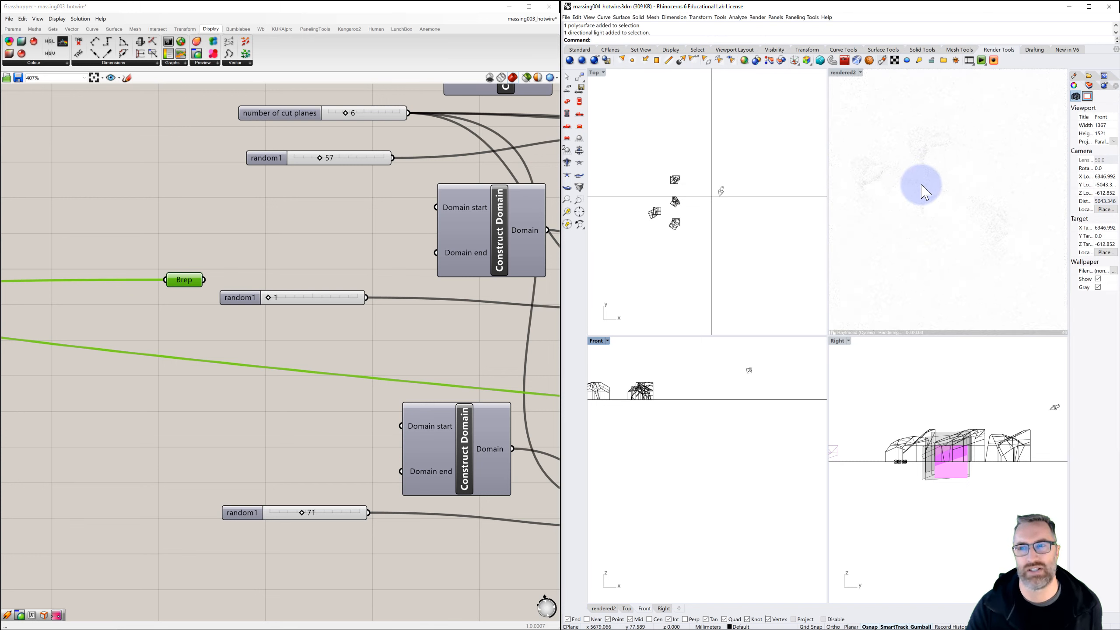
# Maximize the rendered2 viewport, review the document's render properties and set the render quality to Draft quality
pyautogui.doubleClick(844, 76)
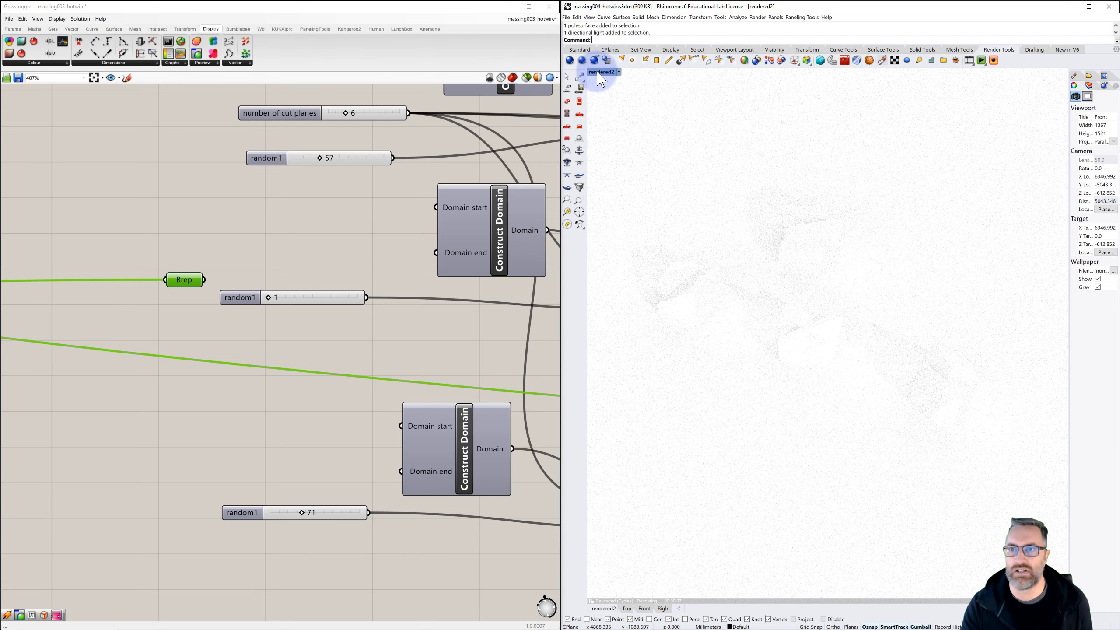
pyautogui.click(757, 18)
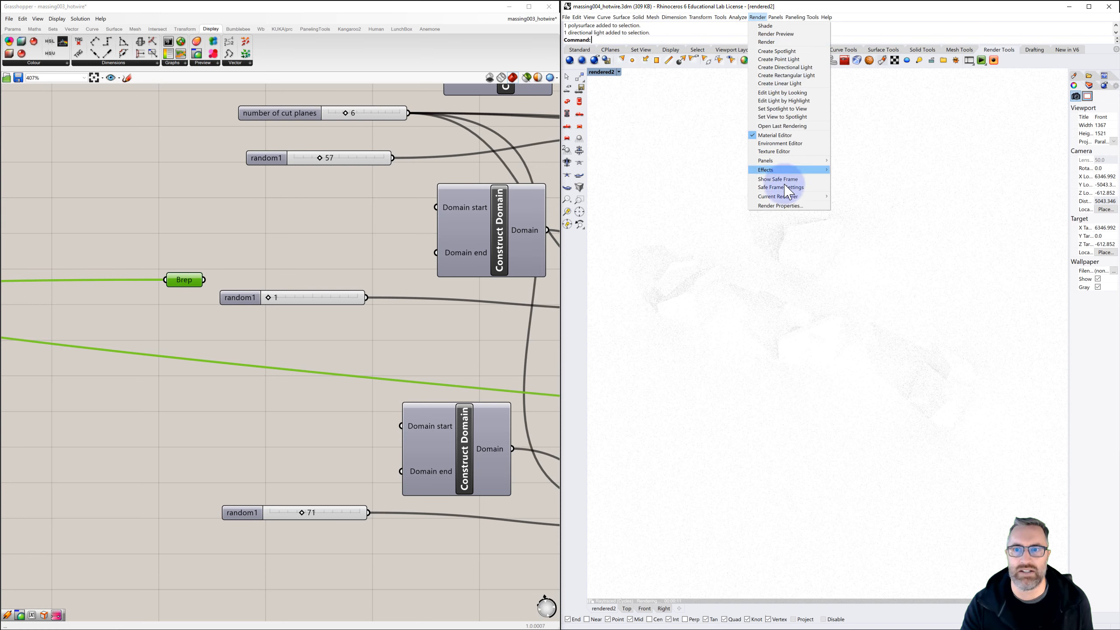
pyautogui.click(780, 206)
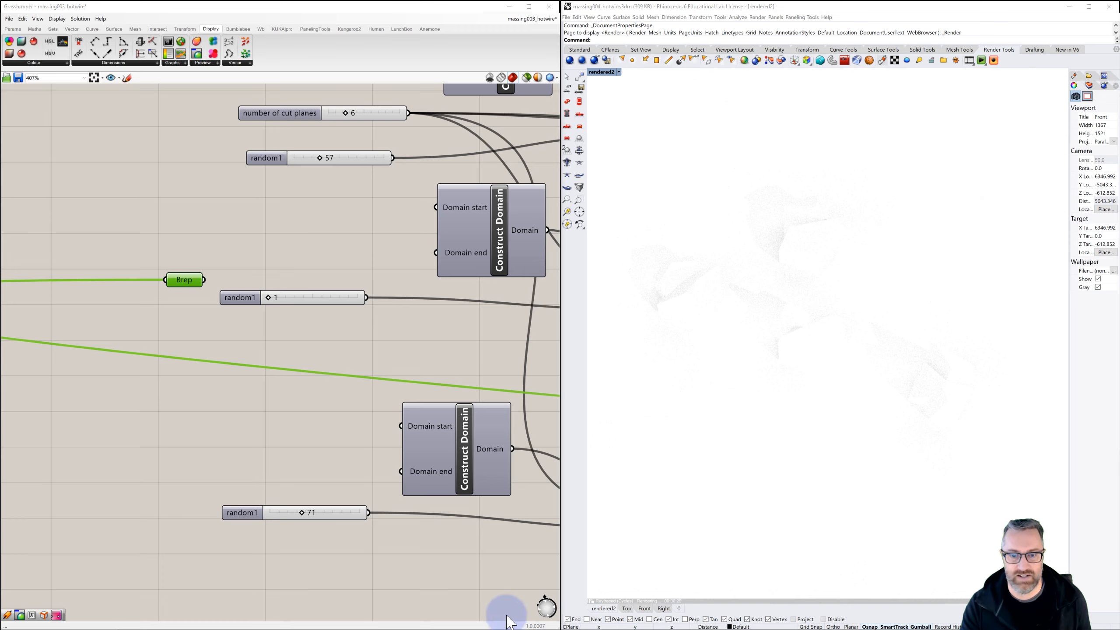
pyautogui.click(642, 373)
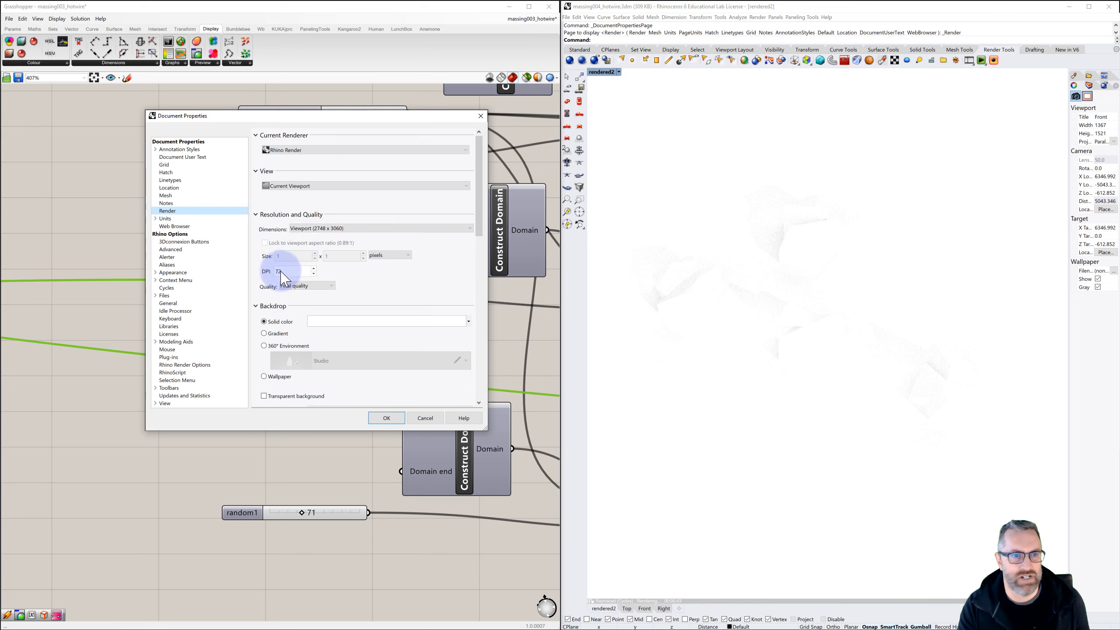
pyautogui.scroll(-3, 358, 286)
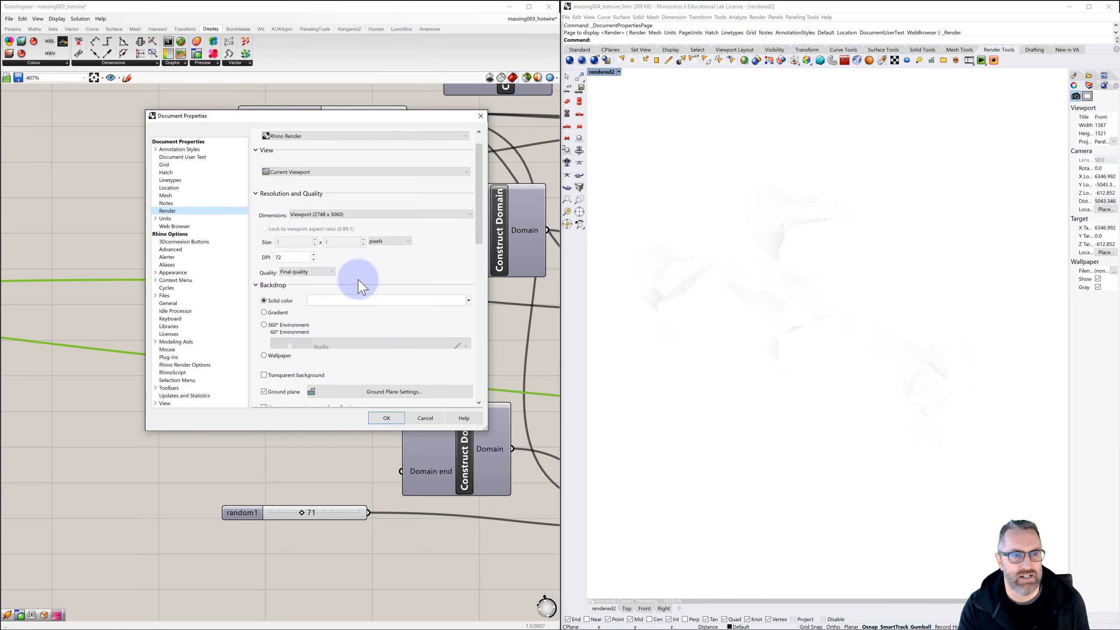
pyautogui.scroll(-8, 345, 304)
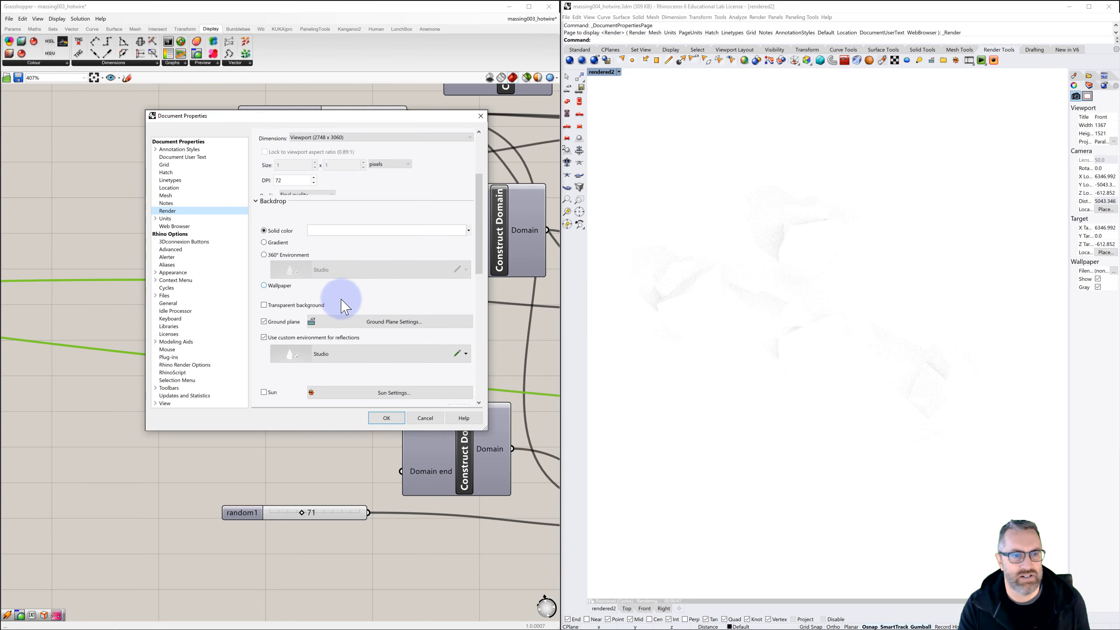
pyautogui.scroll(-5, 343, 337)
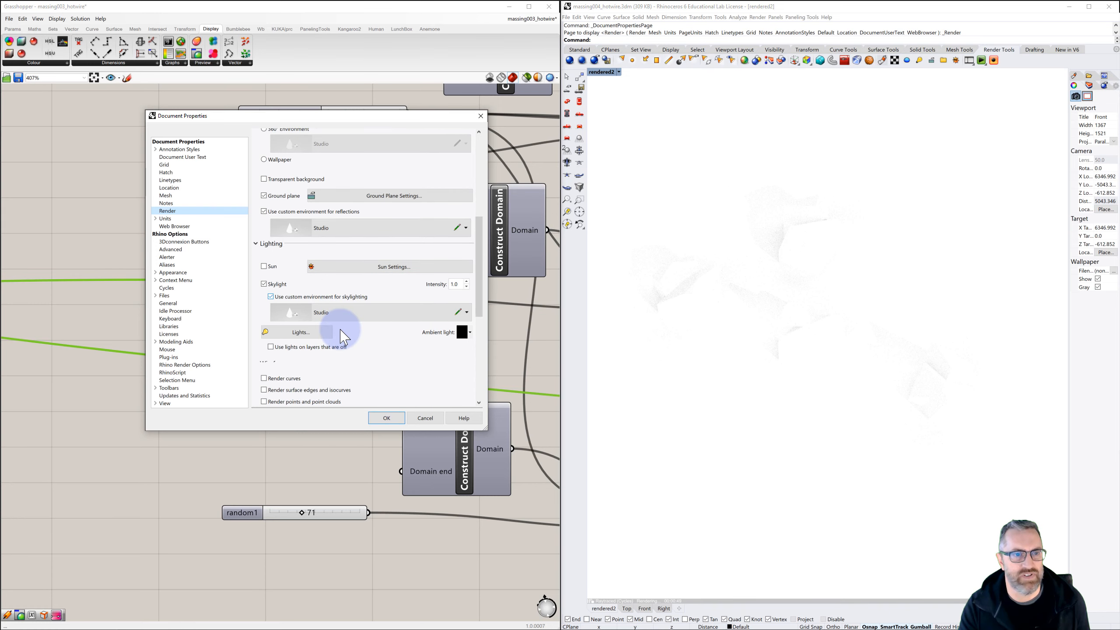
pyautogui.scroll(-8, 327, 304)
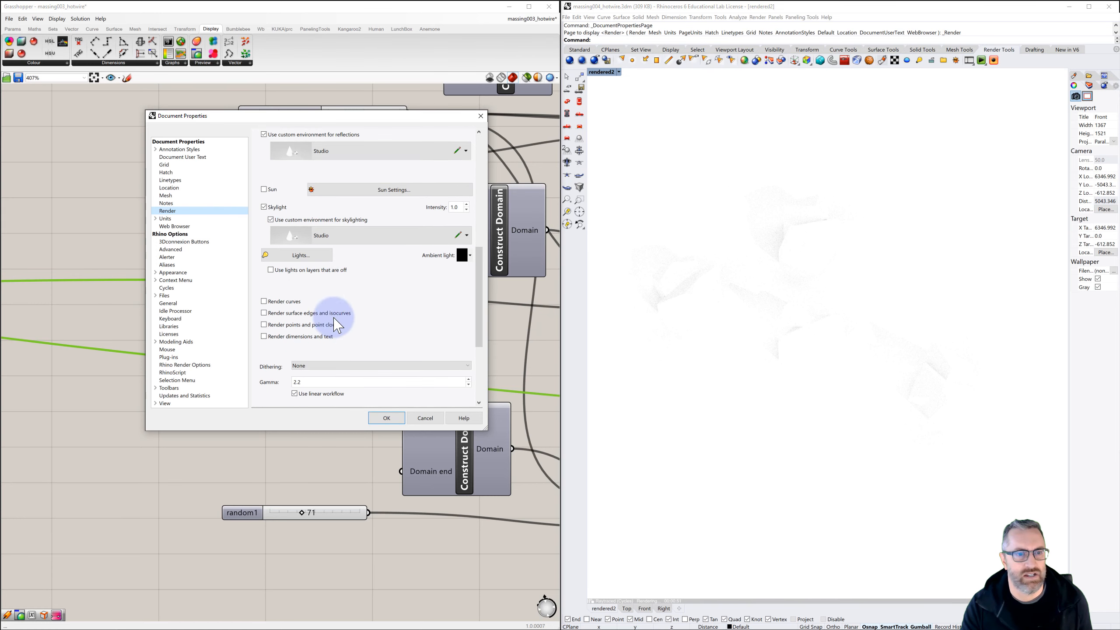
pyautogui.scroll(7, 343, 335)
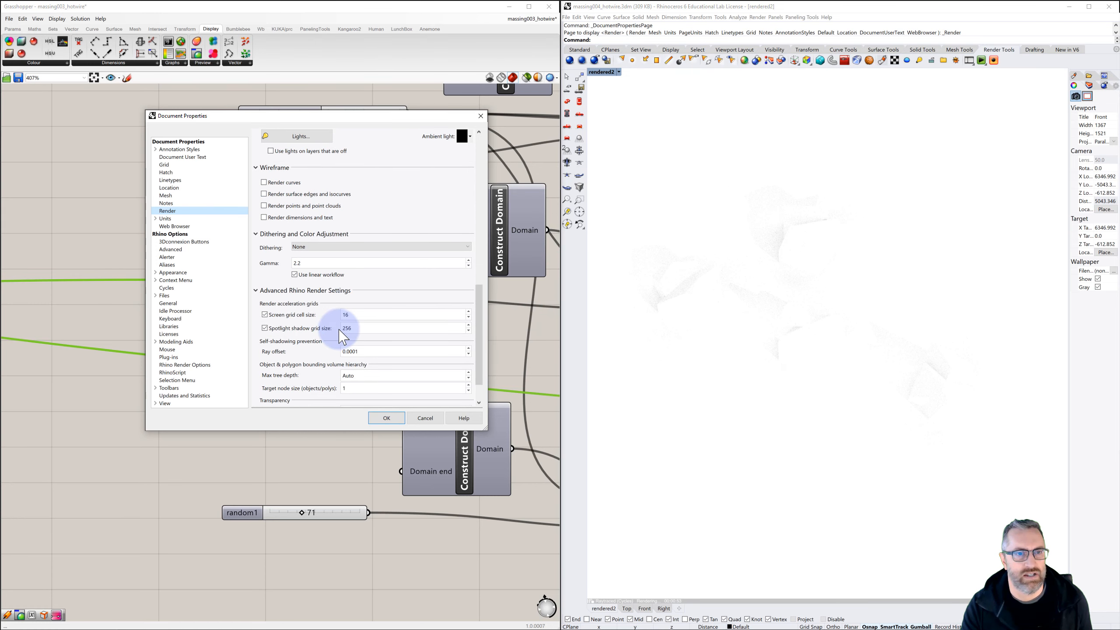
pyautogui.scroll(10, 344, 328)
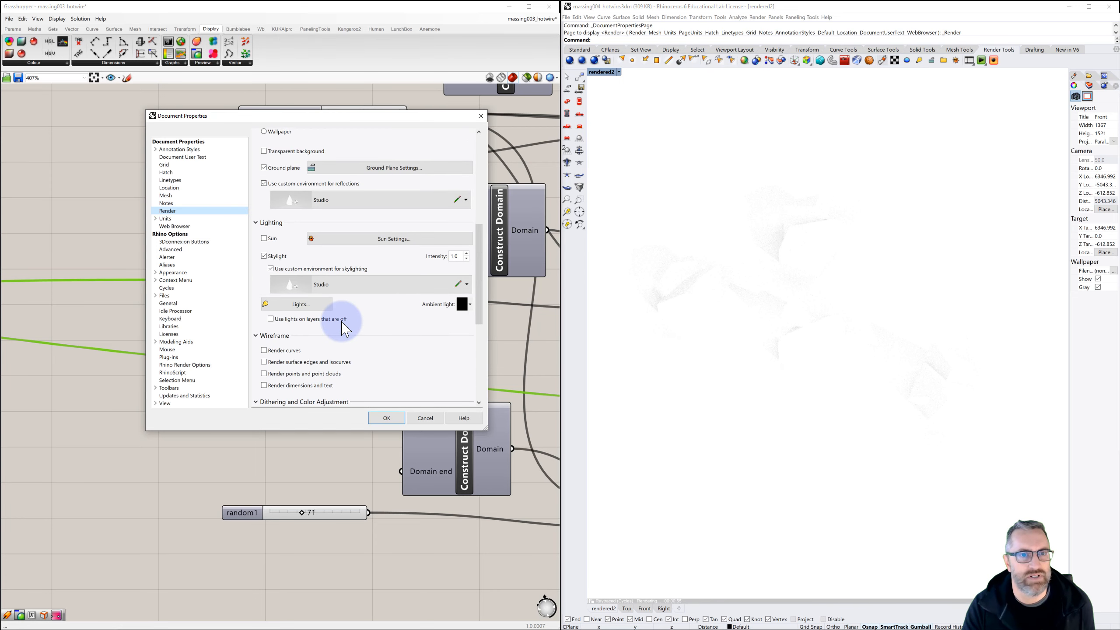
pyautogui.scroll(3, 339, 324)
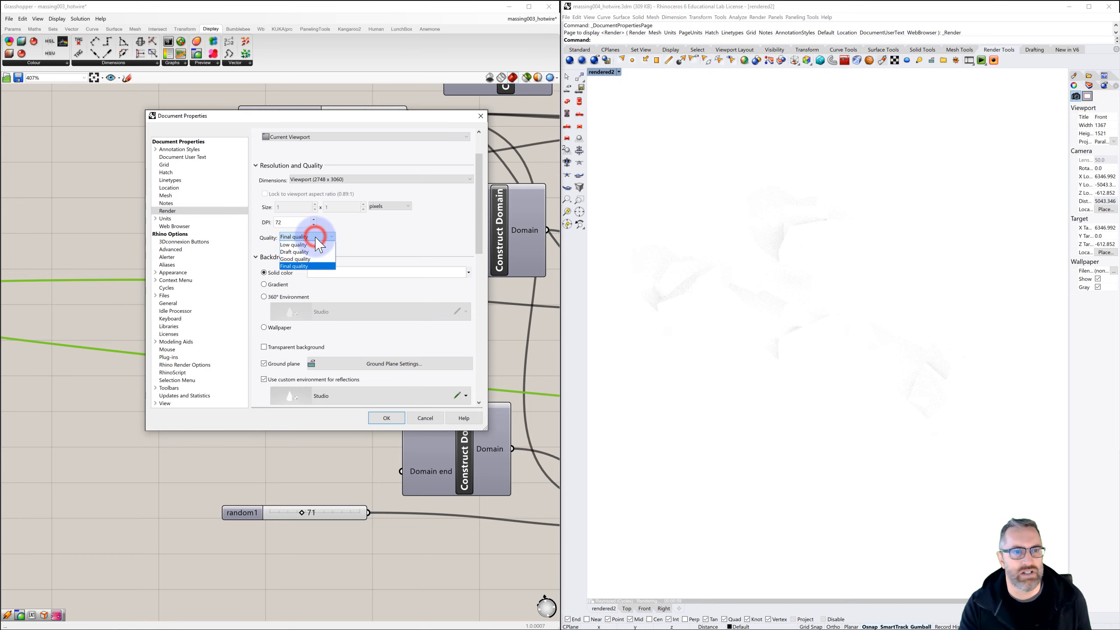
pyautogui.click(304, 253)
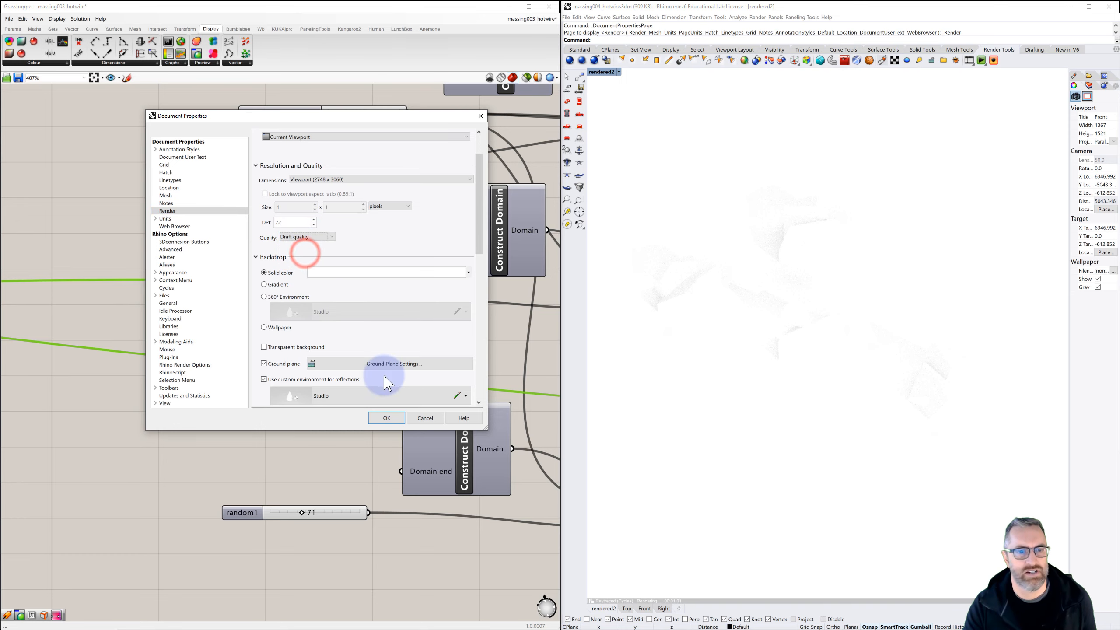
pyautogui.click(385, 418)
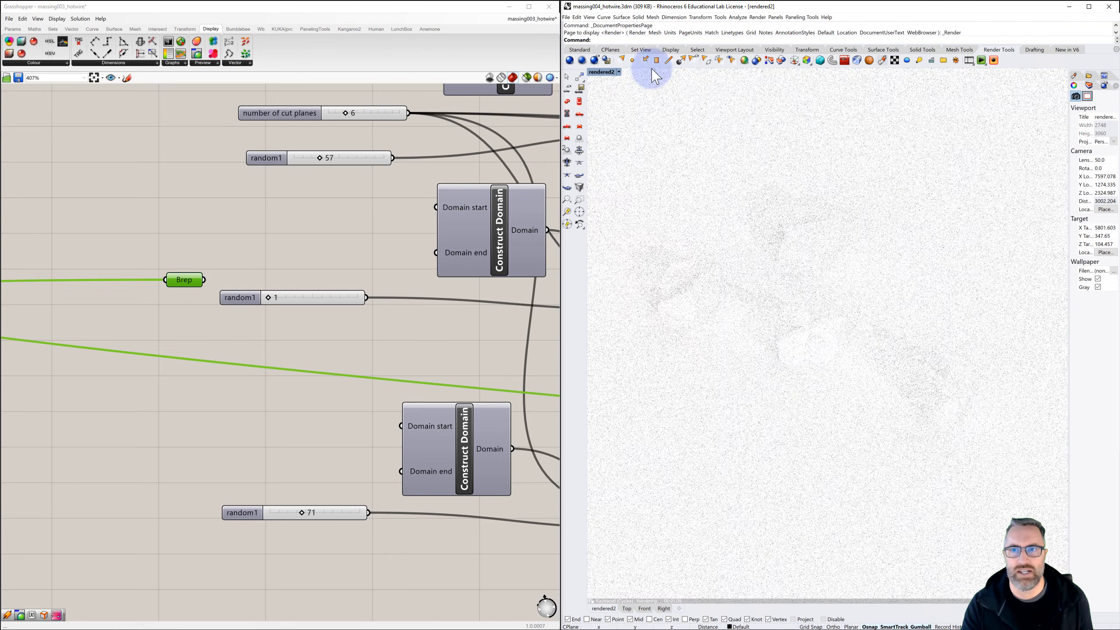
# Switch the rendered2 viewport to the Ghosted display mode
pyautogui.click(758, 18)
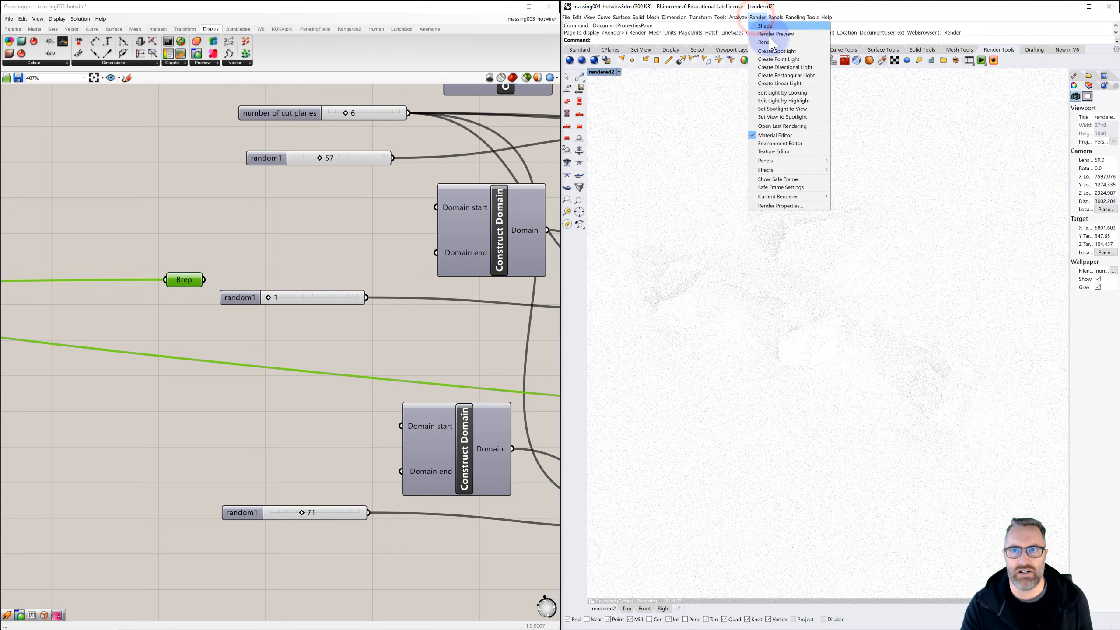
pyautogui.click(602, 72)
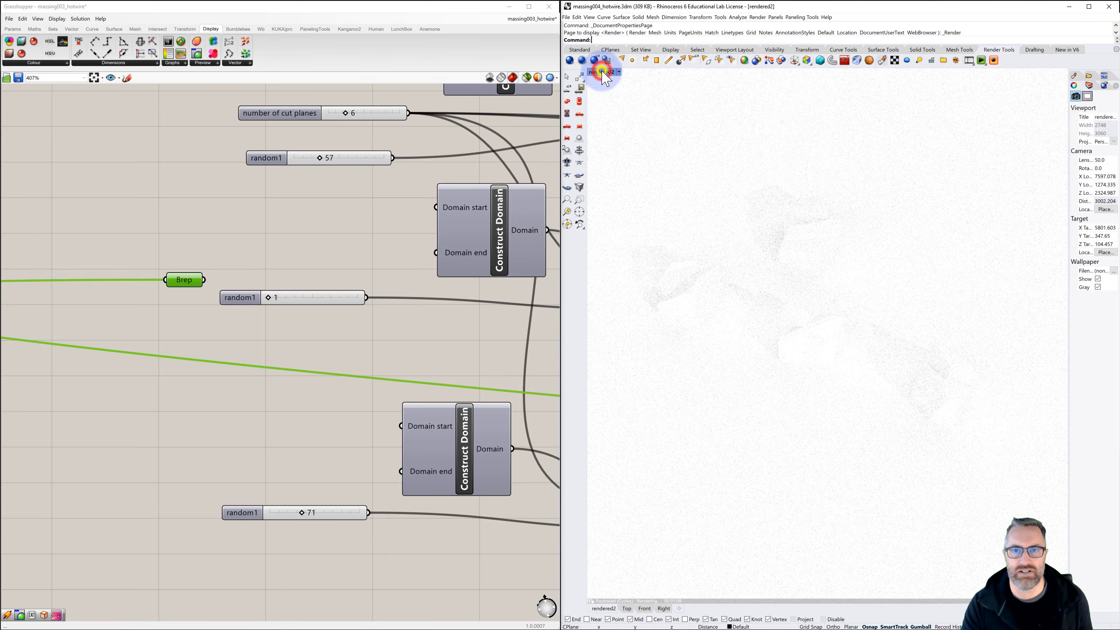
pyautogui.click(602, 72)
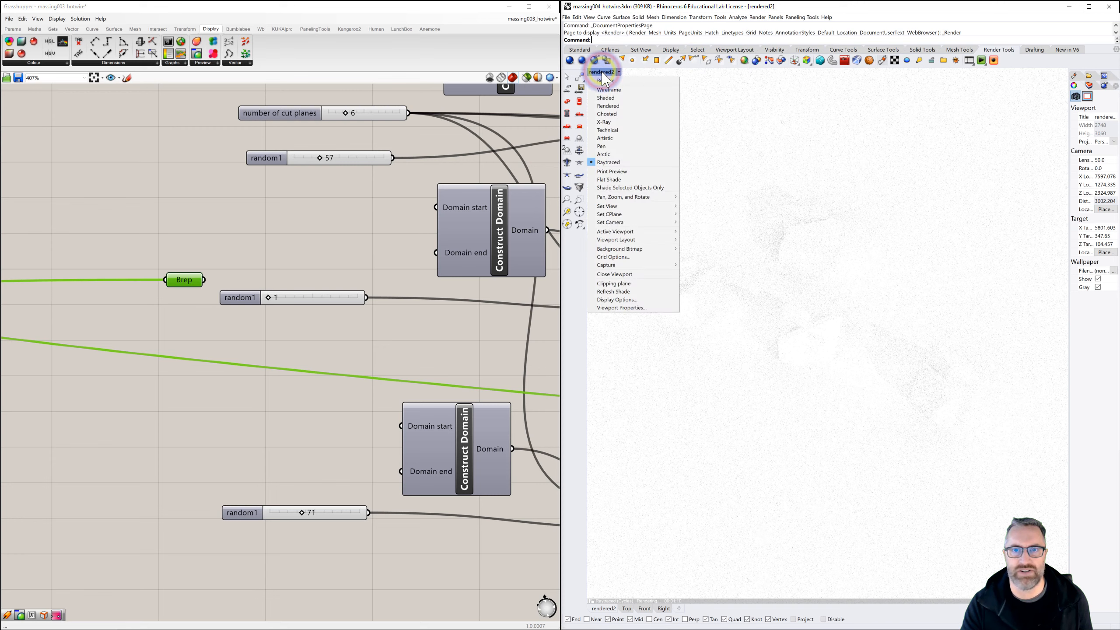
pyautogui.click(610, 114)
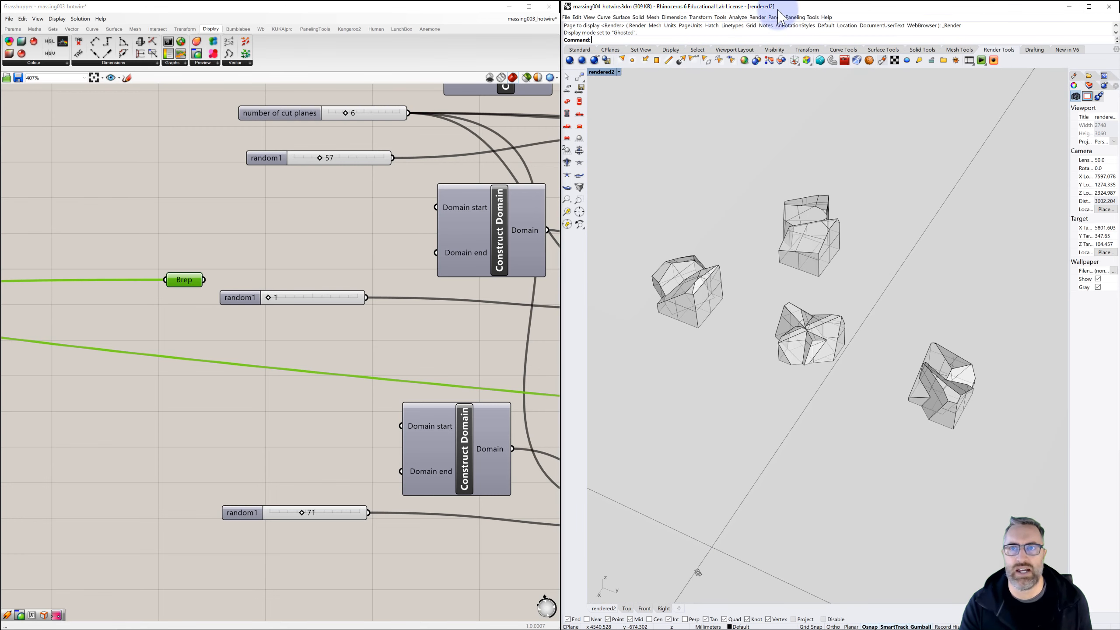
# Render the rendered2 view at draft quality and close the render window
pyautogui.click(757, 17)
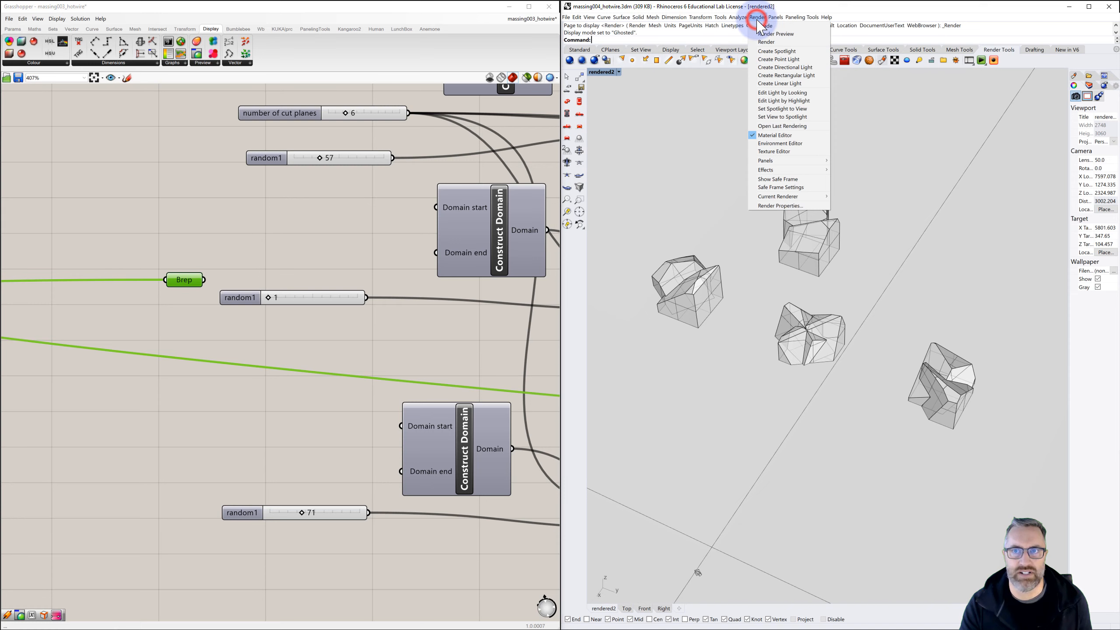
pyautogui.click(775, 43)
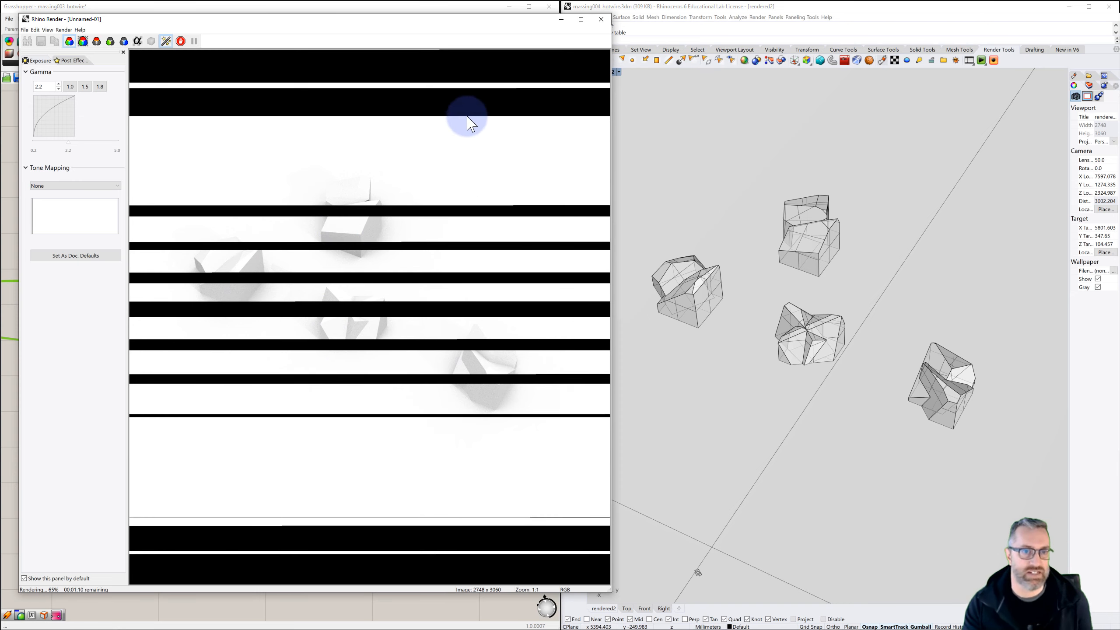
pyautogui.click(600, 19)
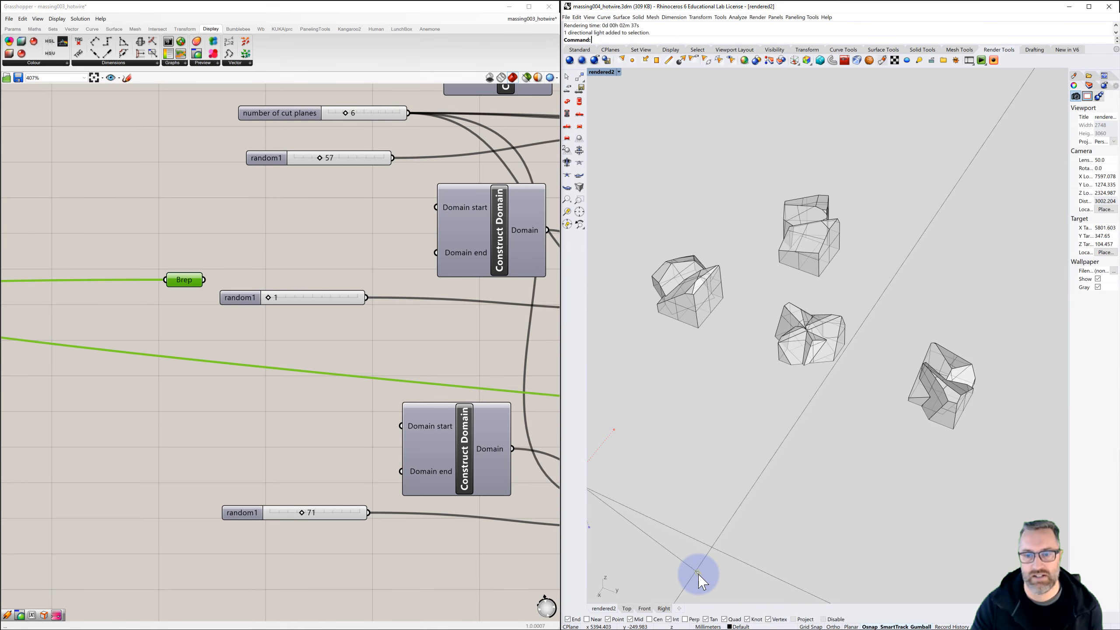
# Set the directional light's intensity to 100 and turn off the skylight in the document's render properties
pyautogui.click(697, 573)
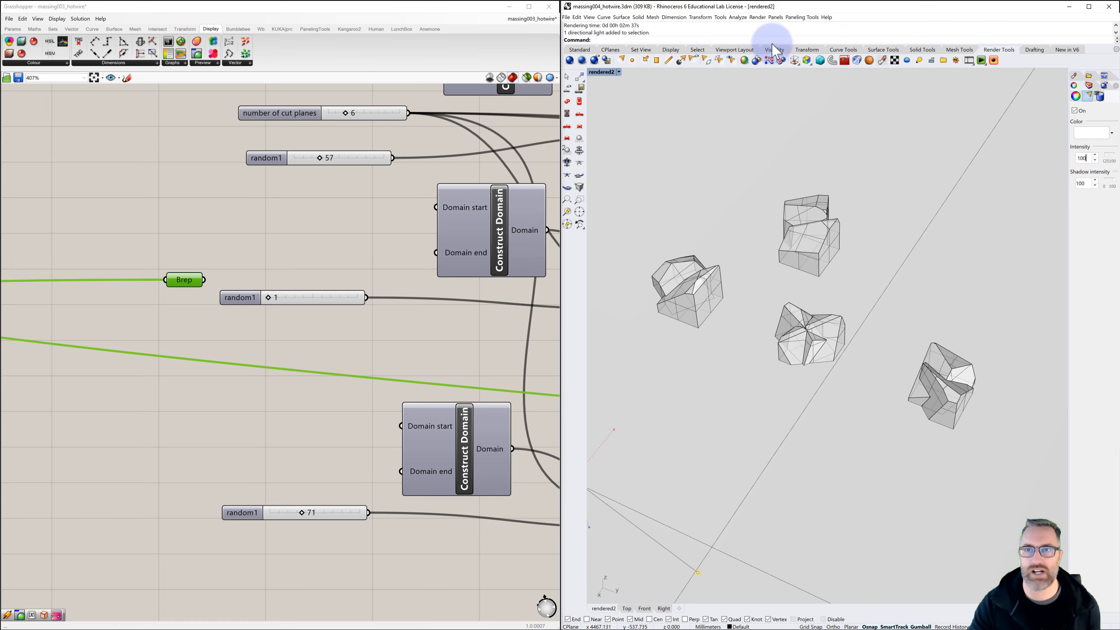
pyautogui.click(757, 18)
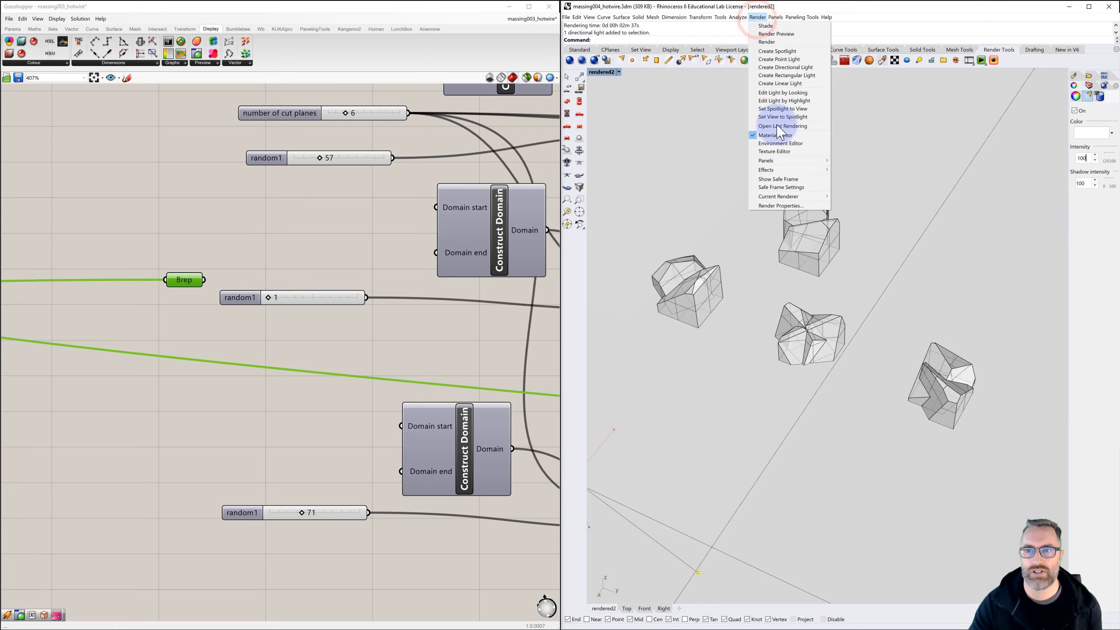
pyautogui.click(777, 206)
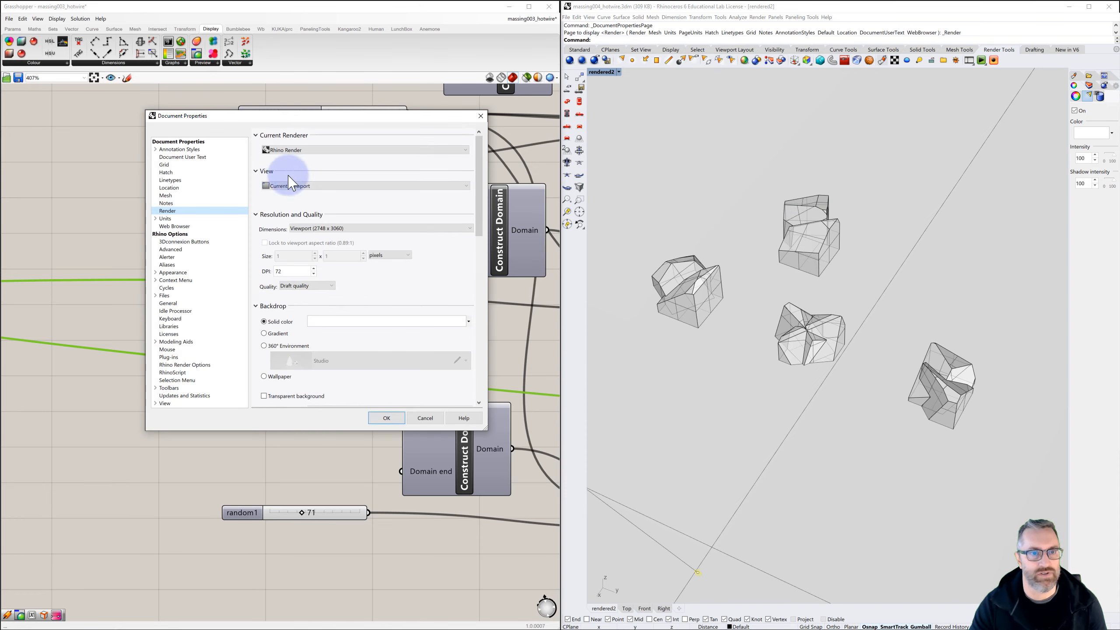
pyautogui.scroll(-5, 352, 282)
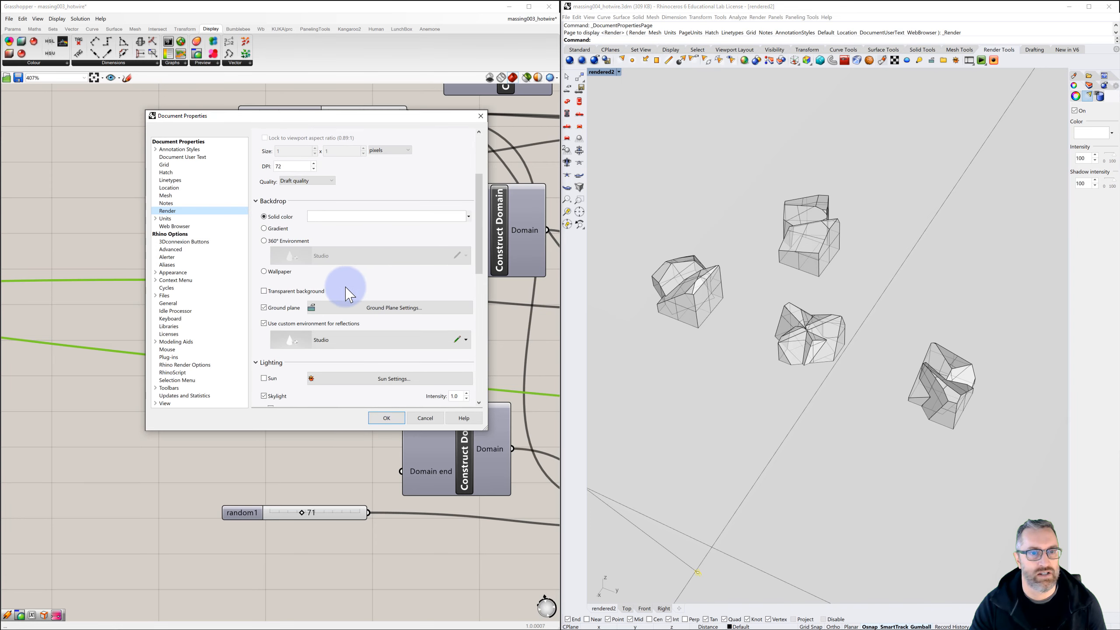
pyautogui.scroll(-2, 339, 298)
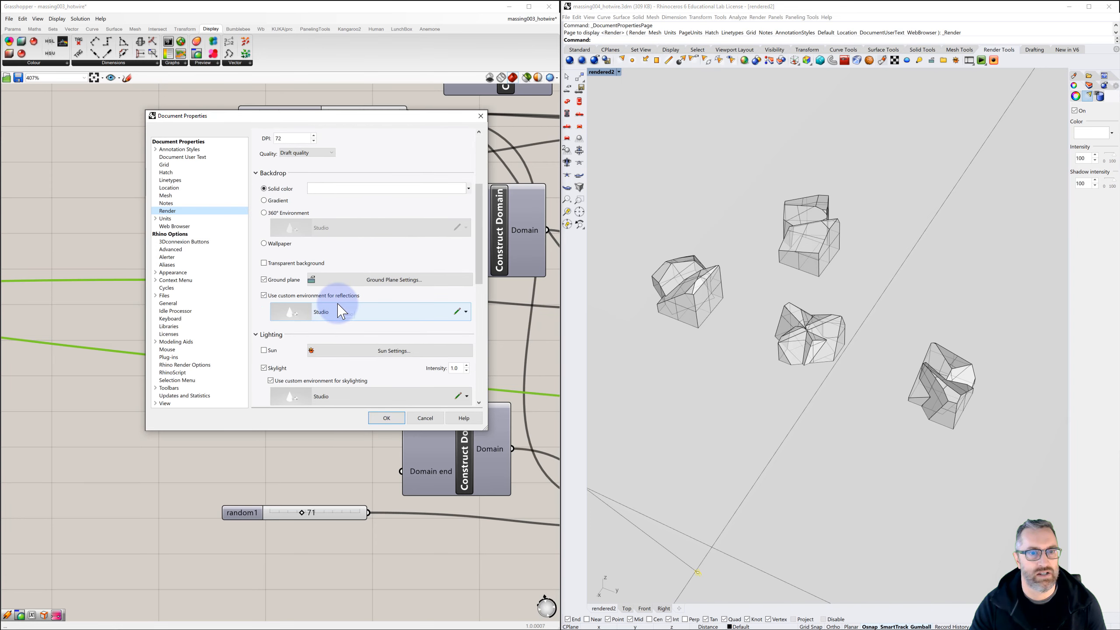
pyautogui.scroll(-5, 339, 311)
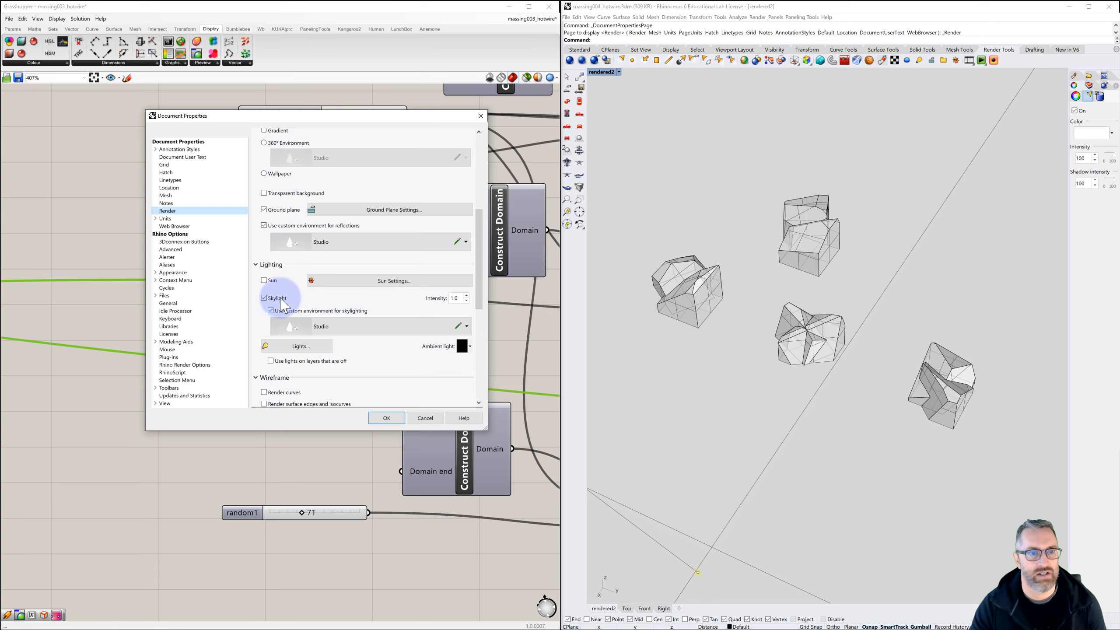
pyautogui.click(279, 304)
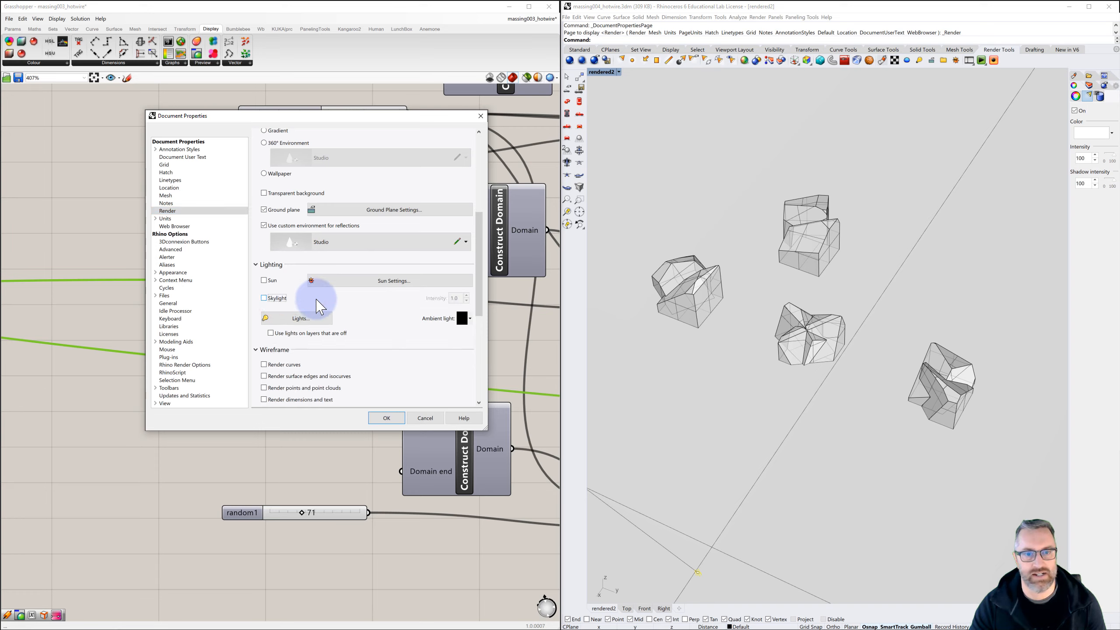
pyautogui.scroll(-9, 308, 302)
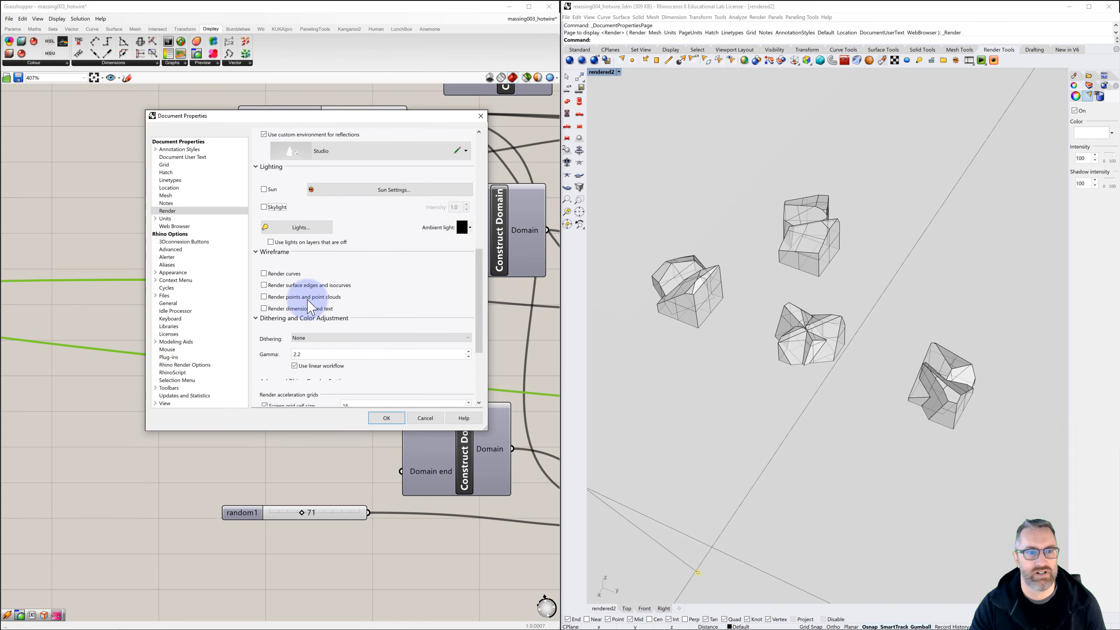
pyautogui.scroll(-6, 311, 309)
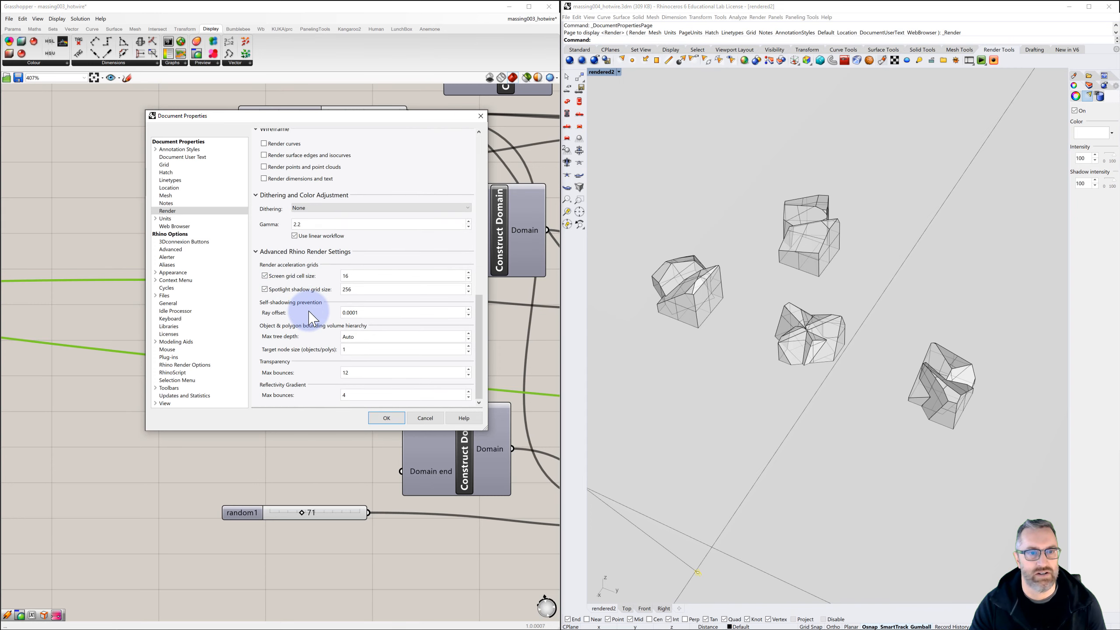
pyautogui.scroll(18, 334, 291)
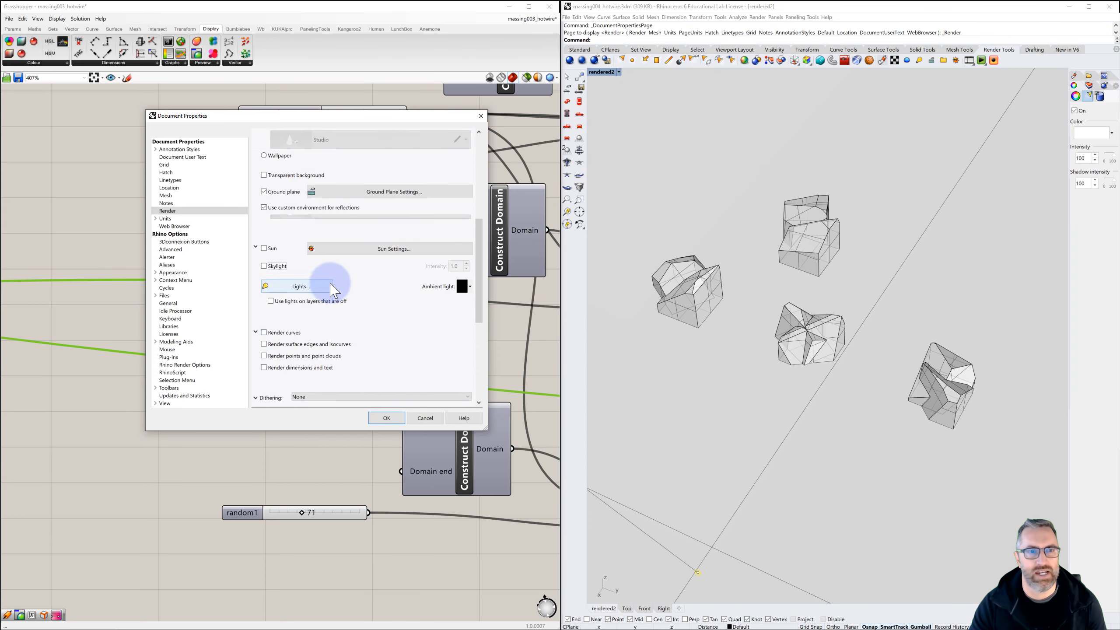
pyautogui.scroll(13, 331, 287)
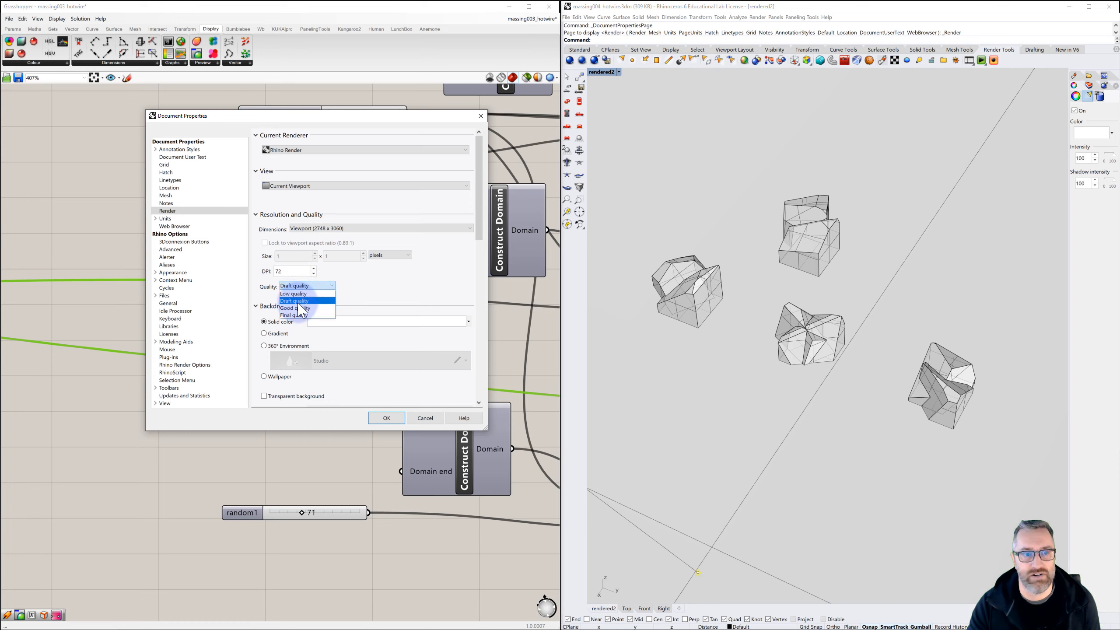
pyautogui.click(387, 418)
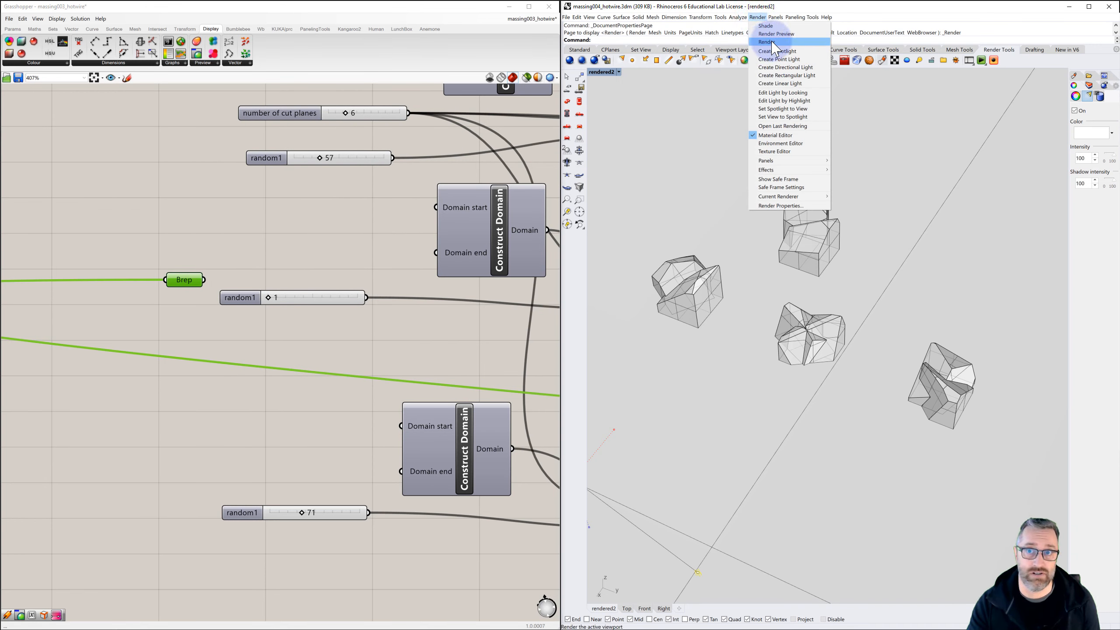
# Render the view without the skylight and close the render window after checking the shadows
pyautogui.click(767, 42)
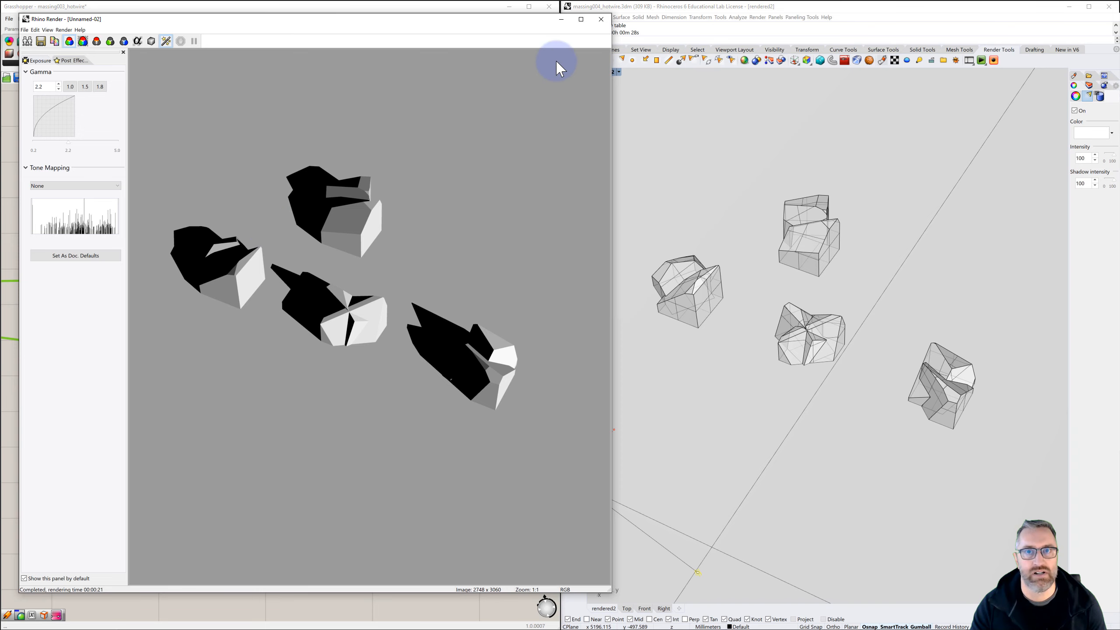
pyautogui.click(601, 18)
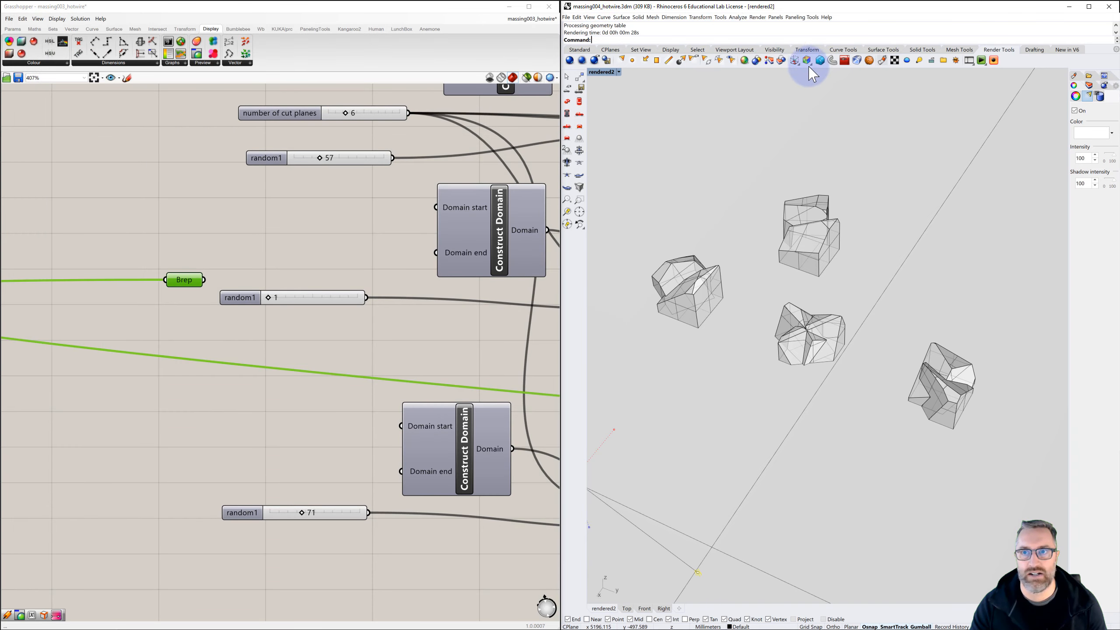
# Turn the skylight back on in the document's render properties and apply the settings
pyautogui.click(757, 18)
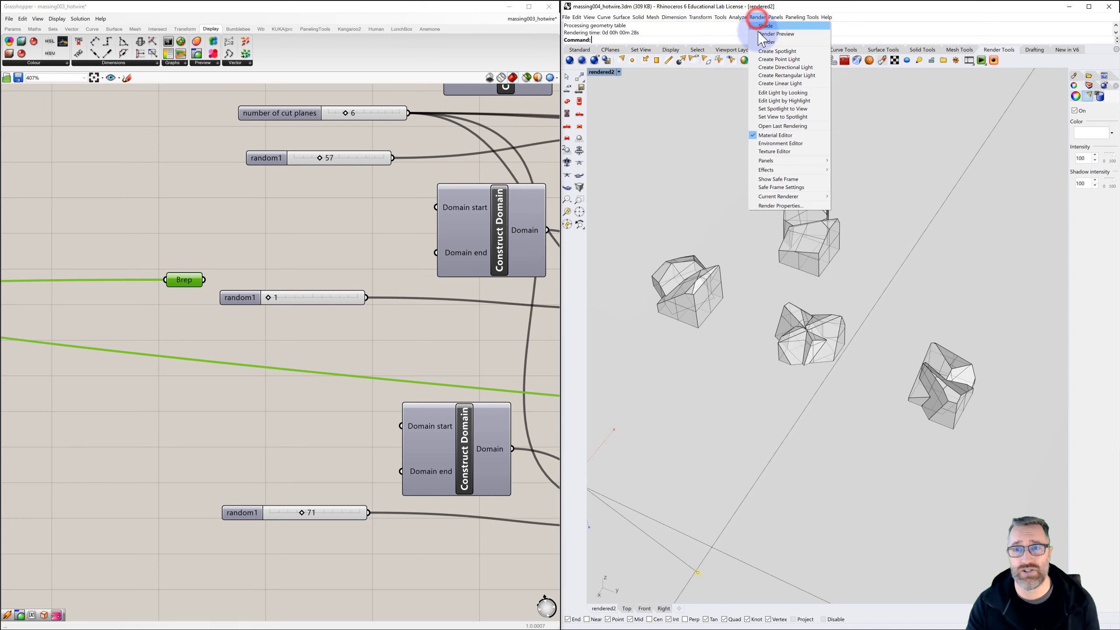
pyautogui.click(770, 206)
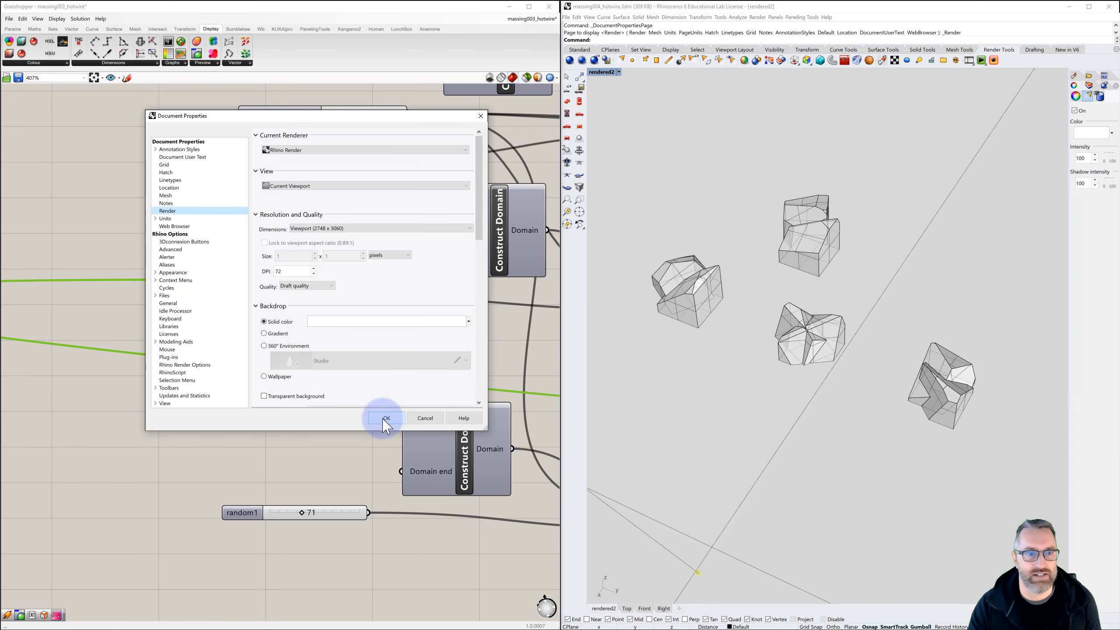
pyautogui.scroll(-1, 350, 291)
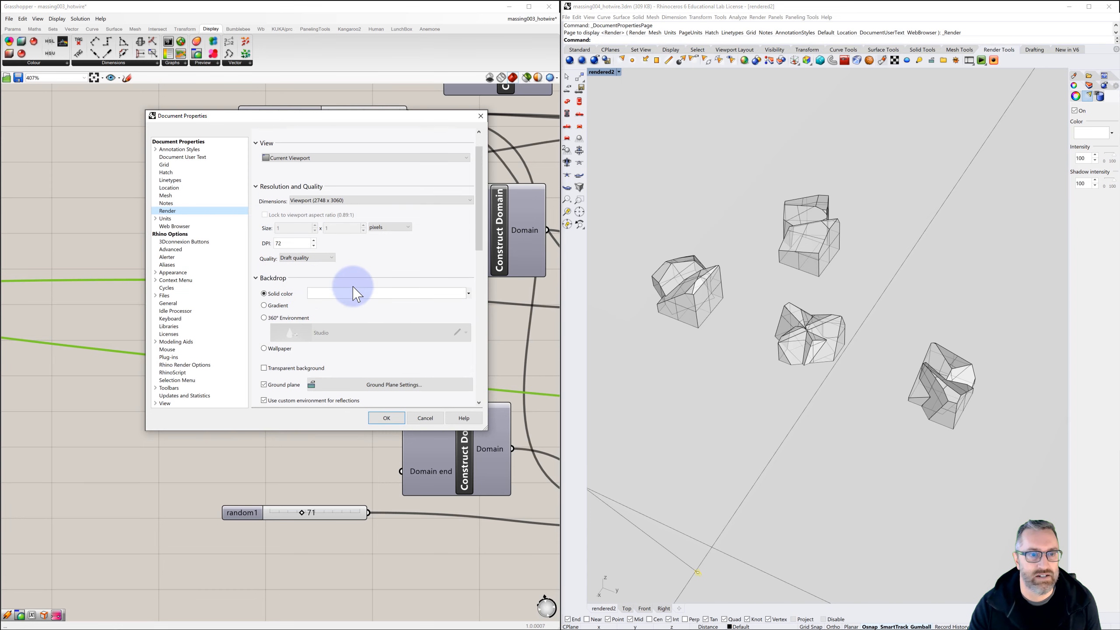
pyautogui.scroll(-2, 356, 293)
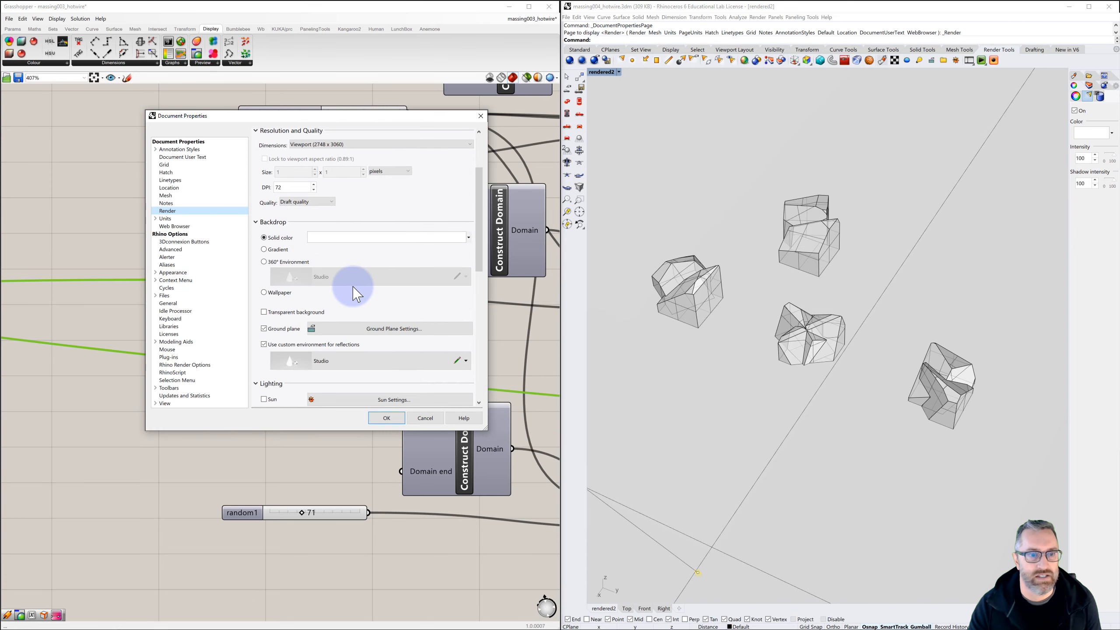
pyautogui.scroll(-4, 355, 293)
pyautogui.click(285, 294)
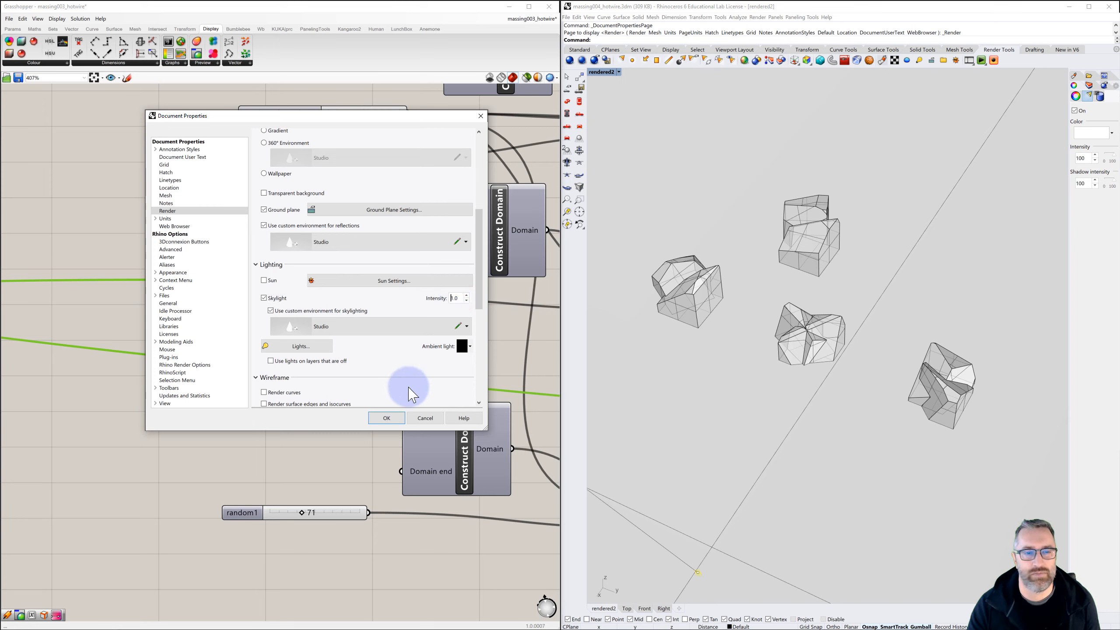
pyautogui.click(388, 418)
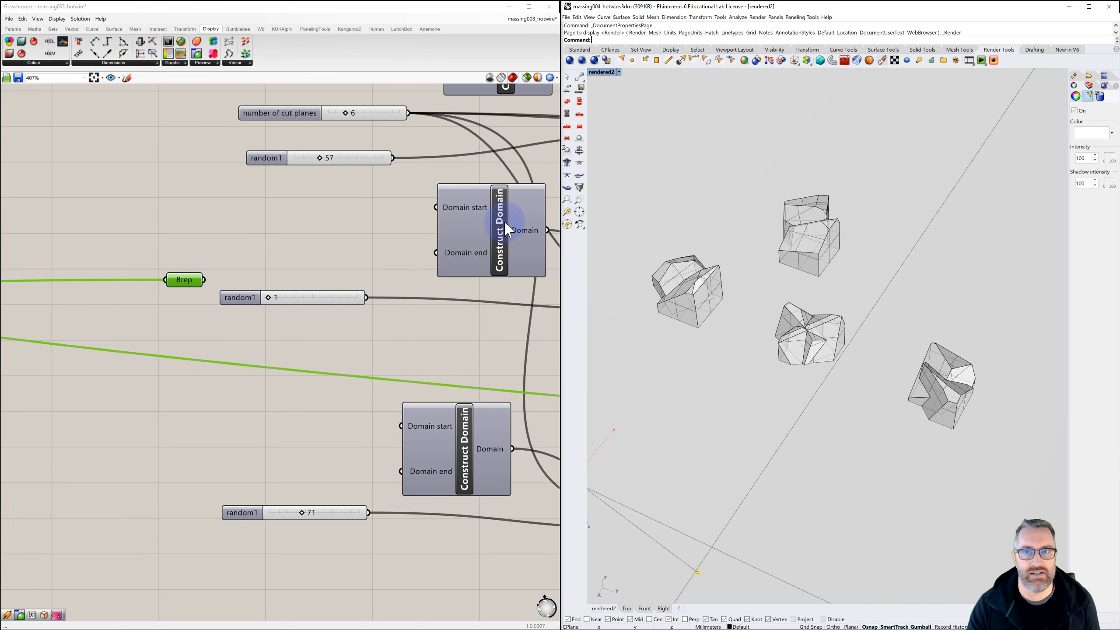
# Render the view with both the skylight and the directional light, and close the render window
pyautogui.click(757, 17)
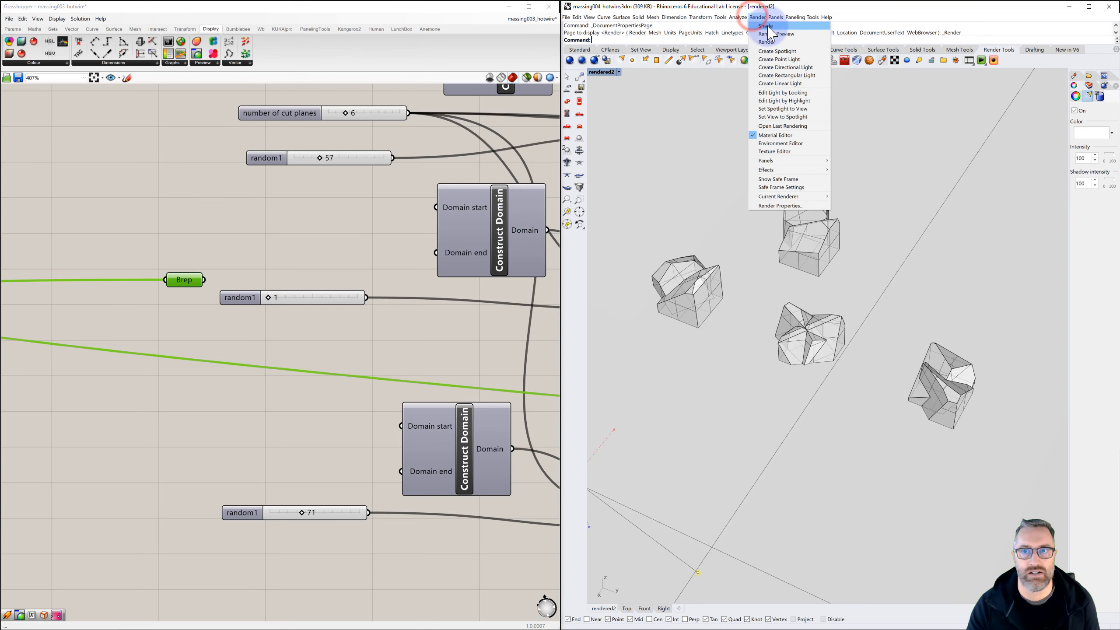
pyautogui.click(772, 43)
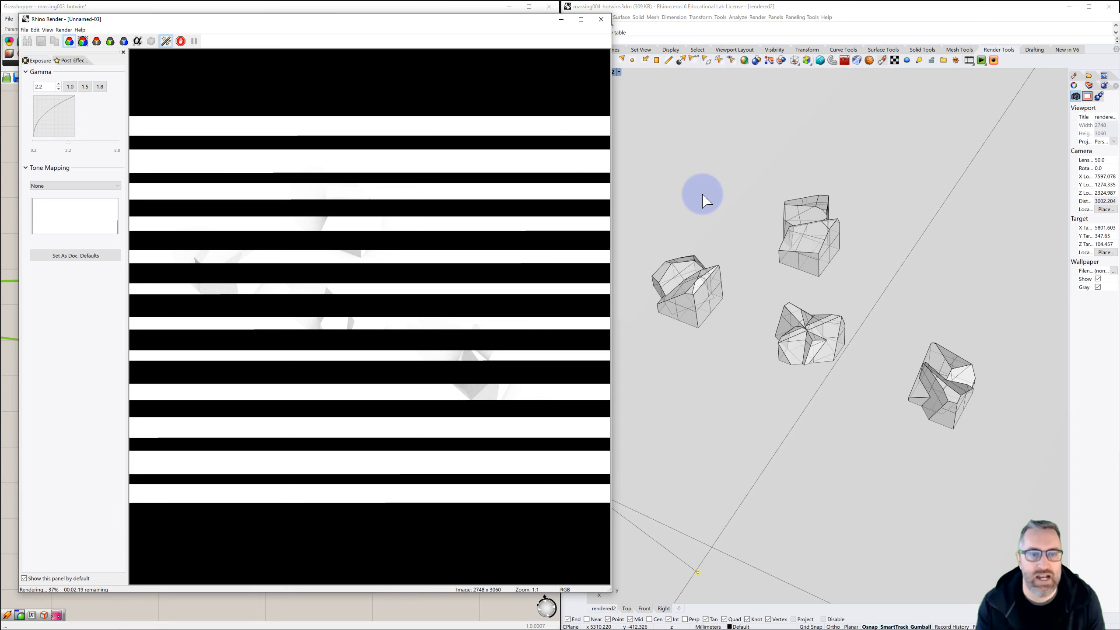
pyautogui.click(602, 20)
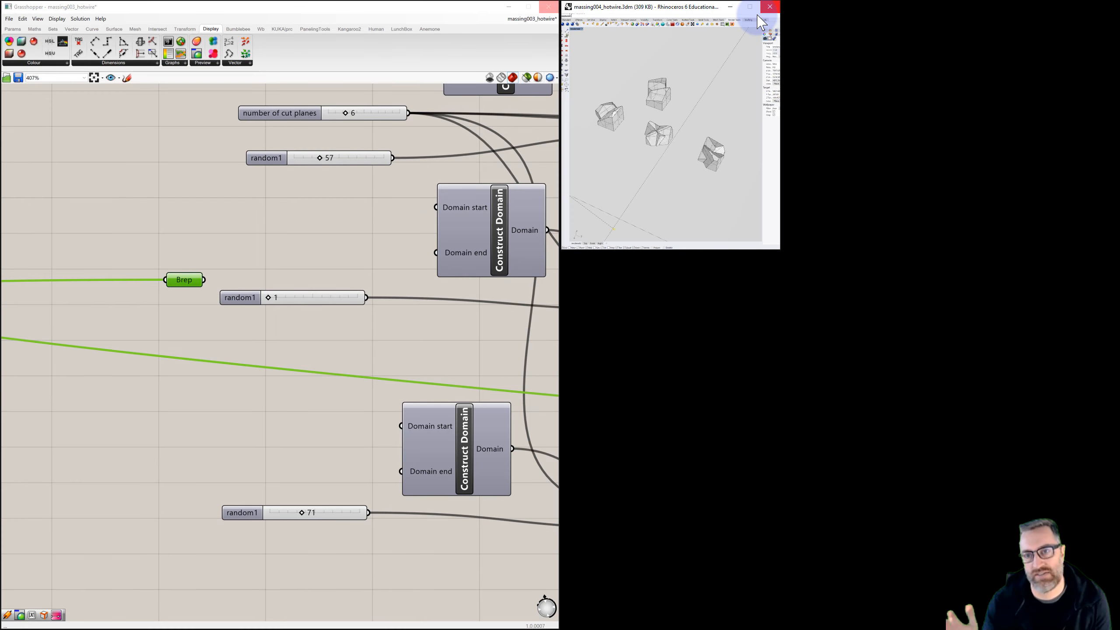
# Set the skylight intensity to .50 in the document's render properties and apply the settings
pyautogui.click(758, 17)
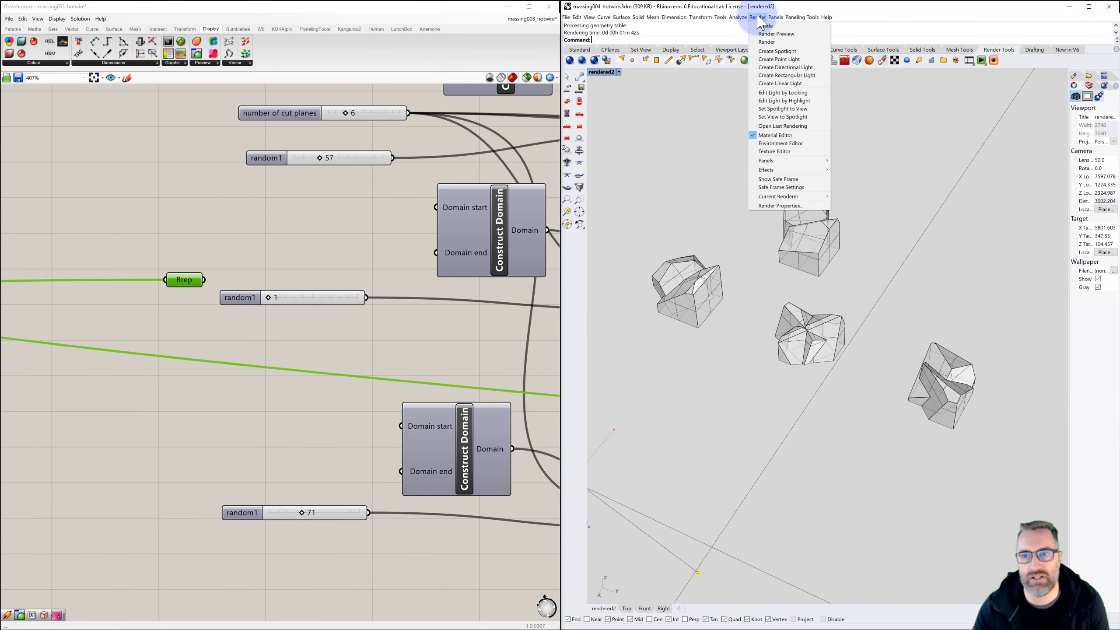
pyautogui.click(789, 205)
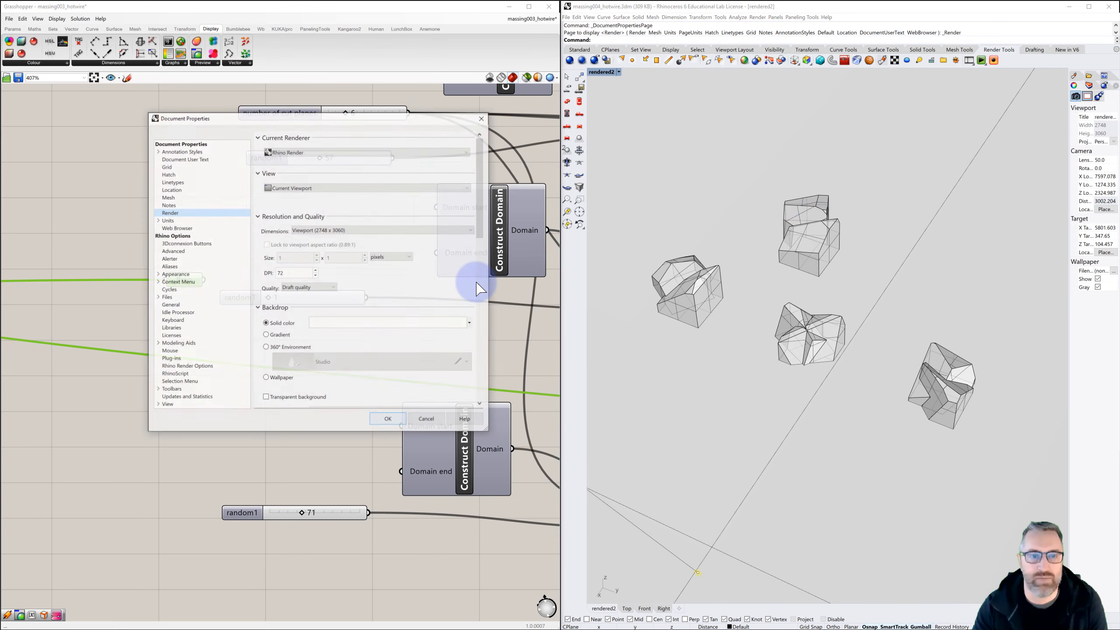
pyautogui.scroll(-2, 371, 293)
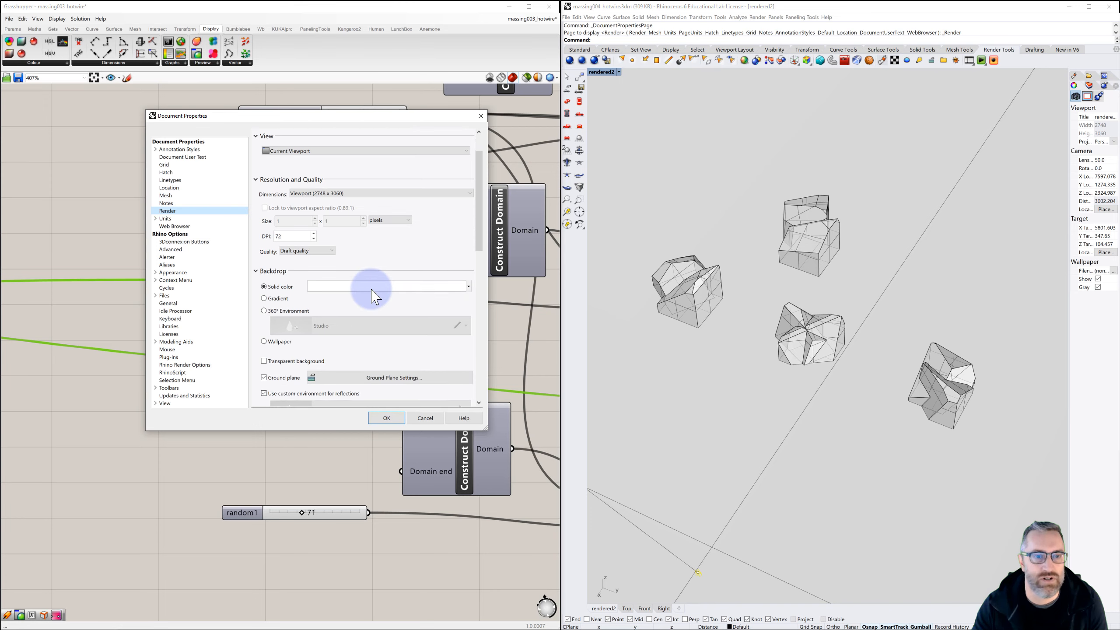
pyautogui.scroll(-3, 371, 293)
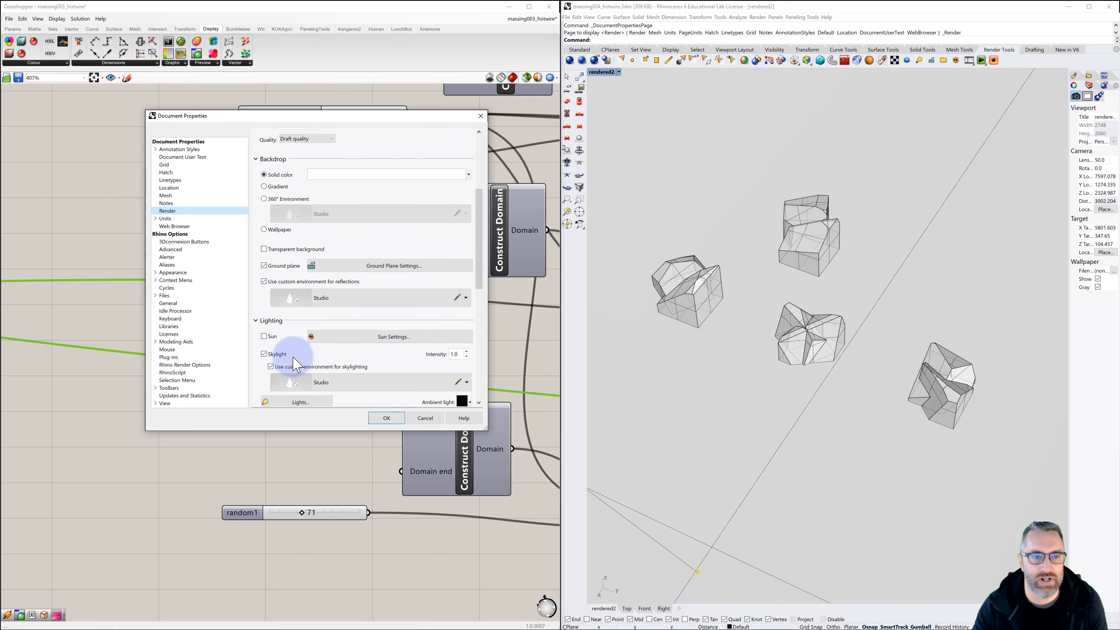
pyautogui.click(453, 353)
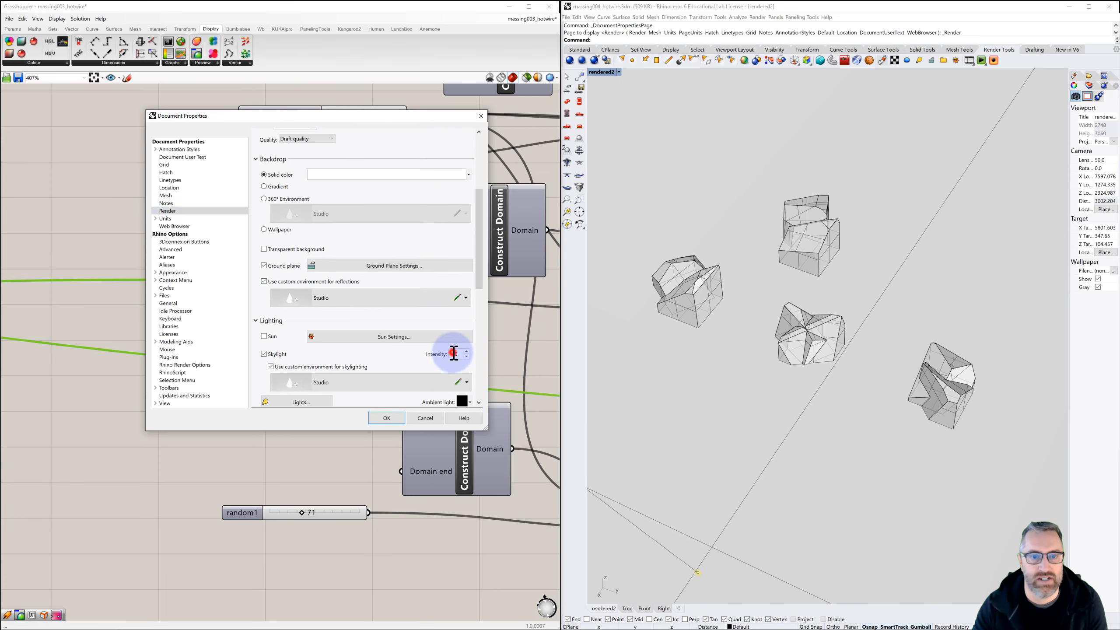
pyautogui.click(452, 354)
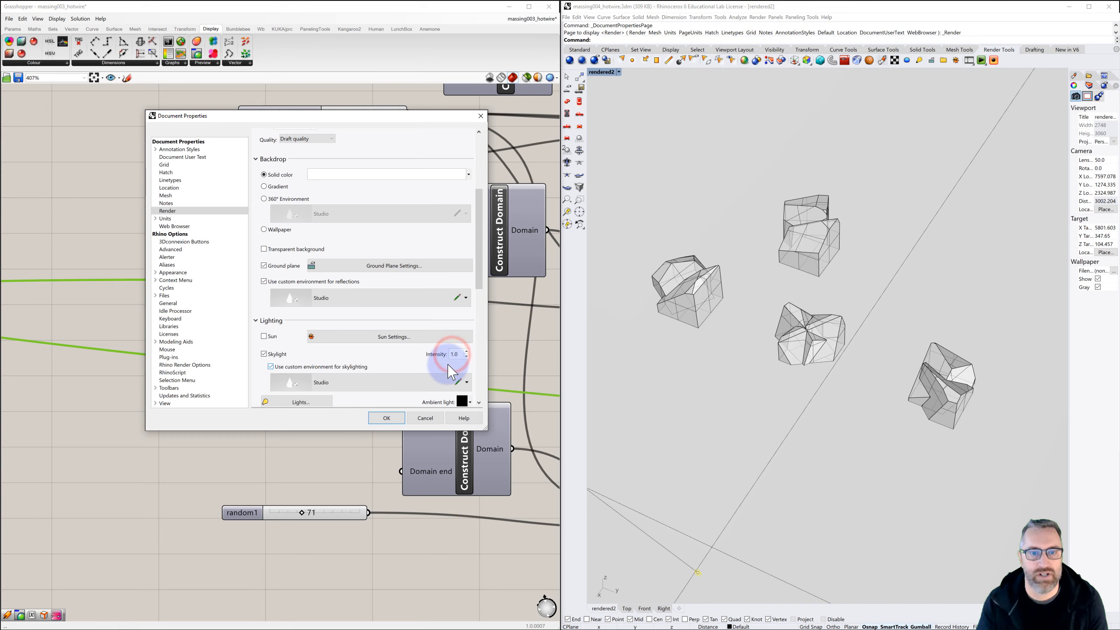
pyautogui.write('.50')
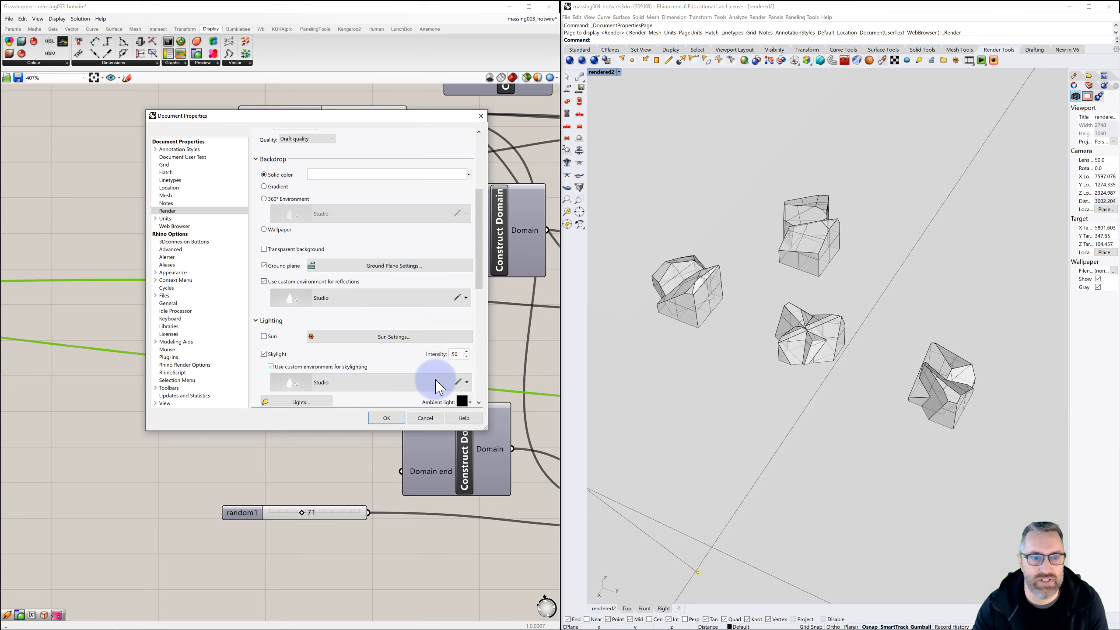
pyautogui.click(387, 418)
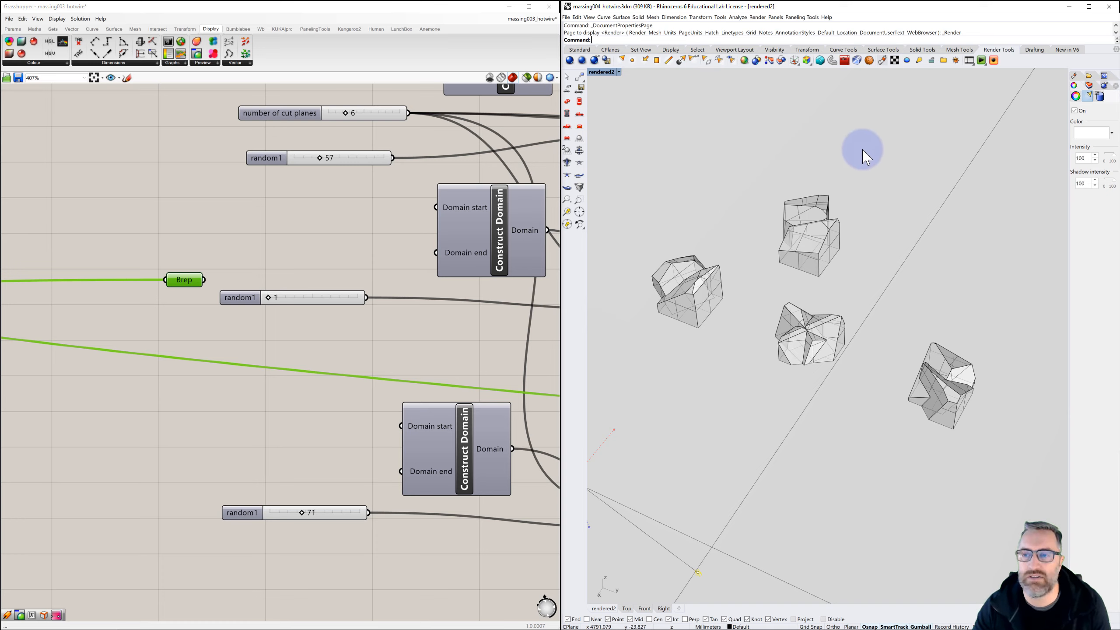
# Select the ground surface and assign a Plaster material to its layer
pyautogui.click(874, 304)
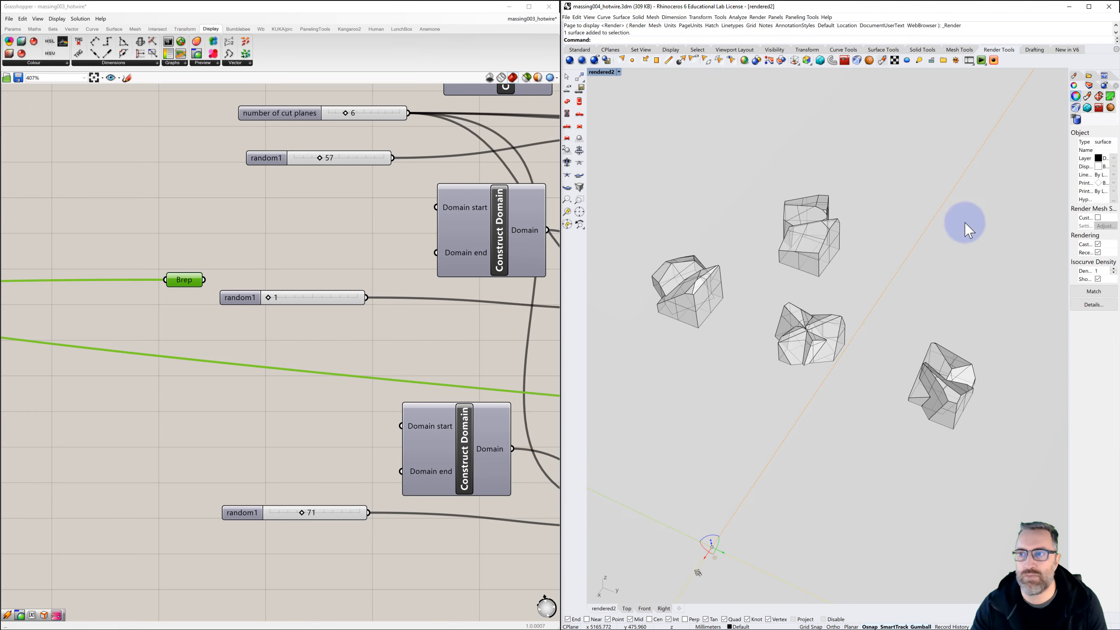
pyautogui.click(1087, 101)
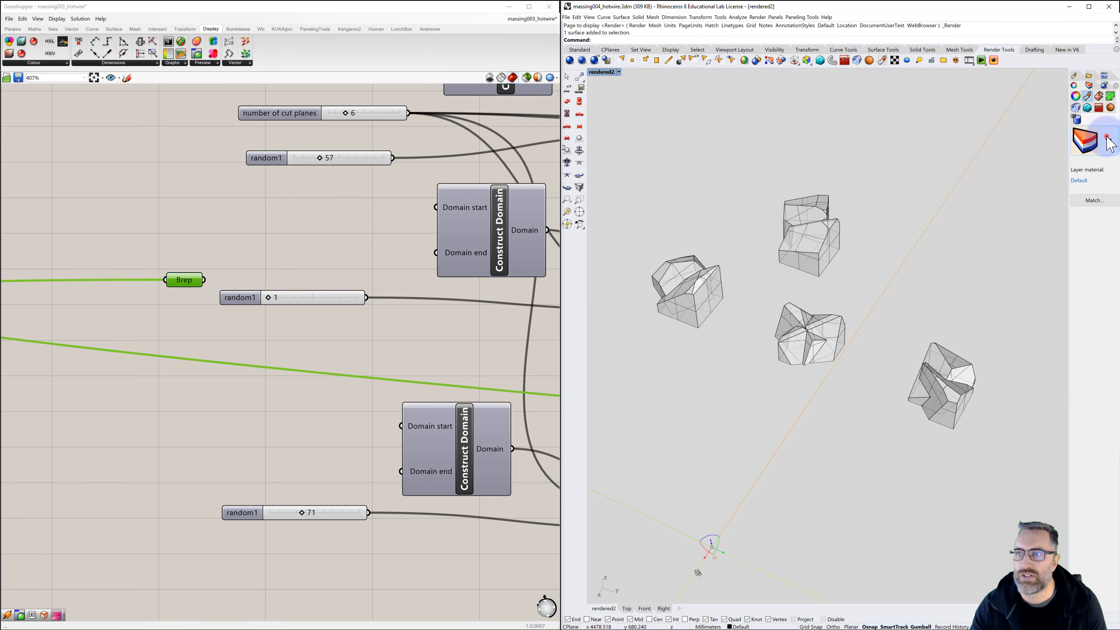
pyautogui.click(1106, 137)
pyautogui.click(1106, 137)
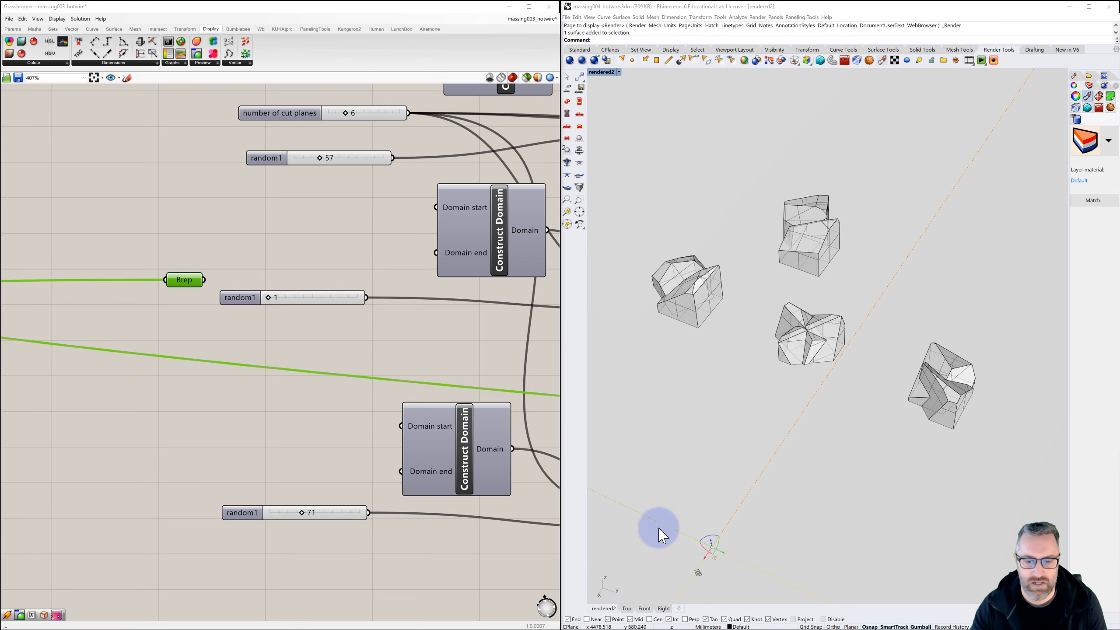
pyautogui.moveTo(569, 629); pyautogui.dragTo(463, 117)
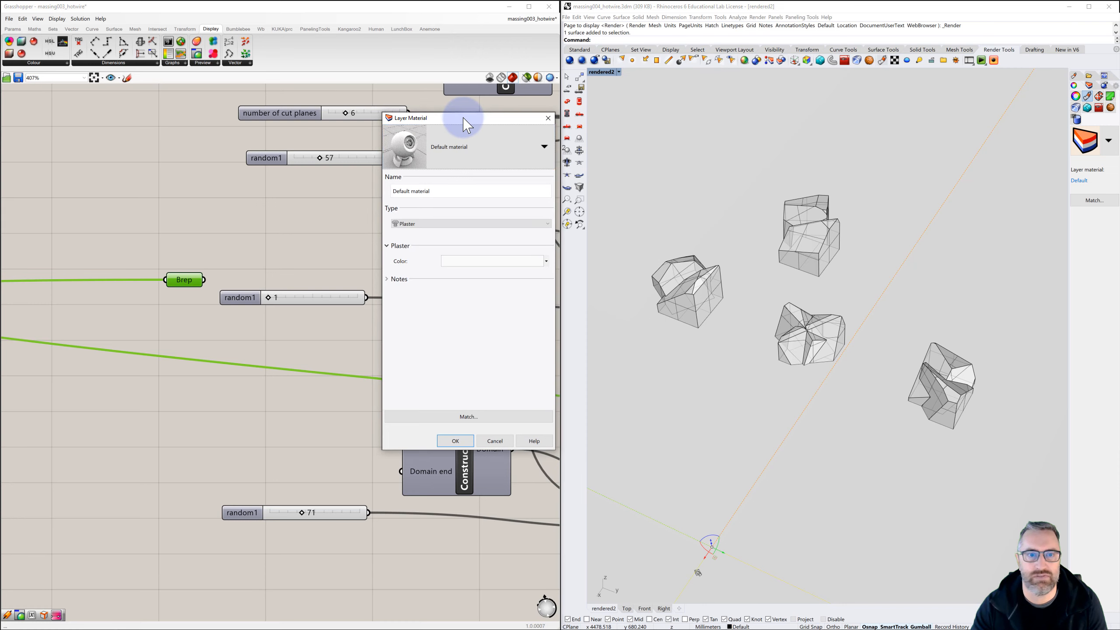
pyautogui.click(464, 223)
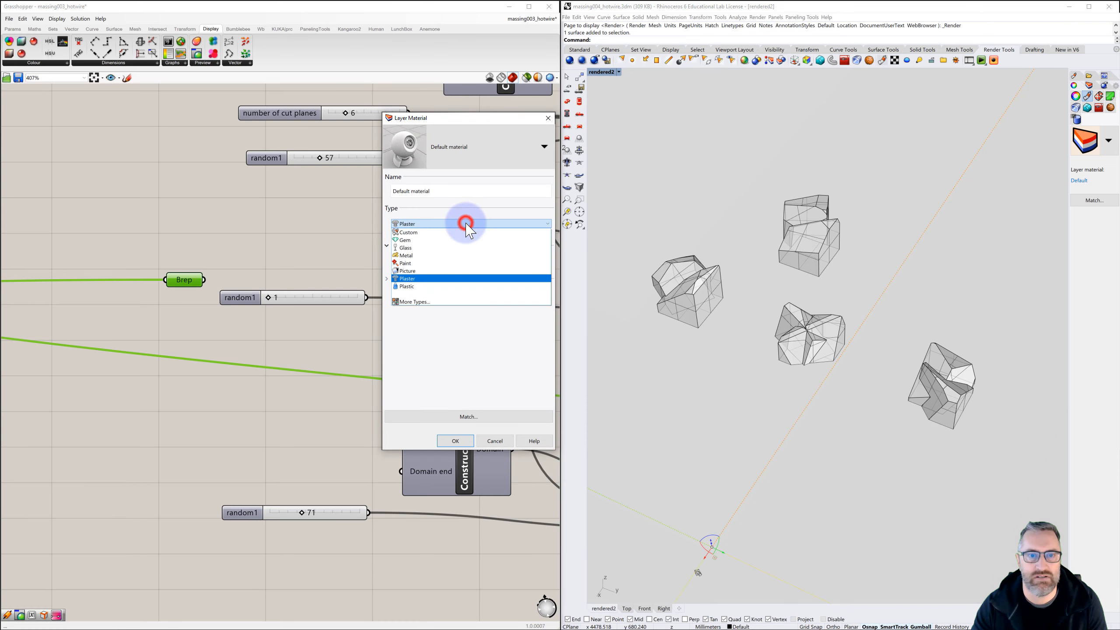
pyautogui.click(430, 278)
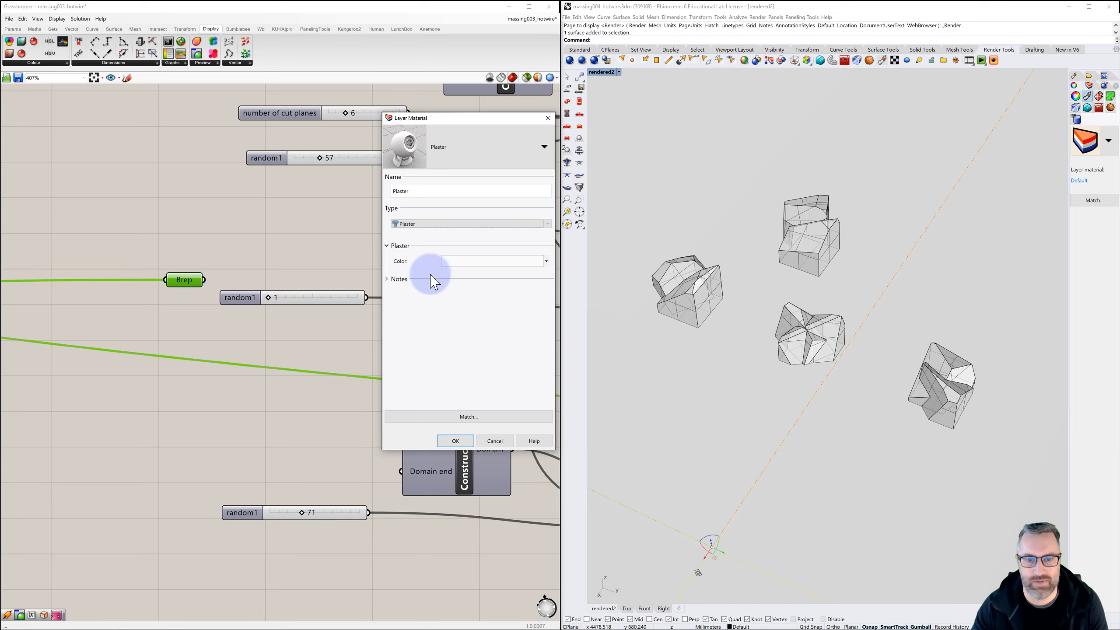
pyautogui.click(454, 441)
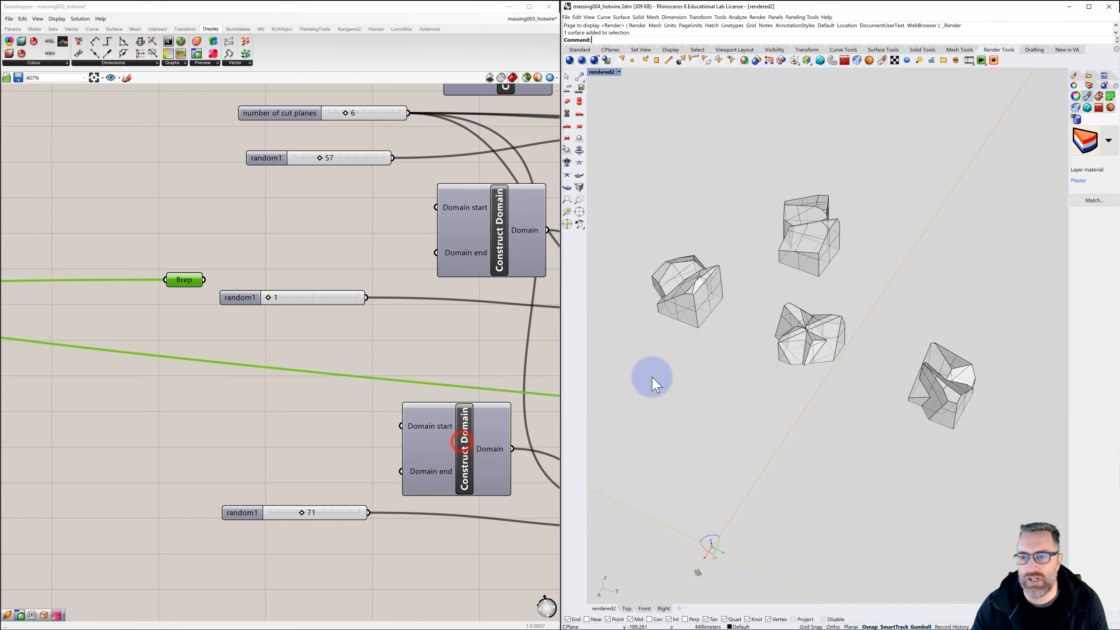
# Check the material of the massing nearest the ground surface's far side and render the view with the reduced skylight
pyautogui.click(931, 394)
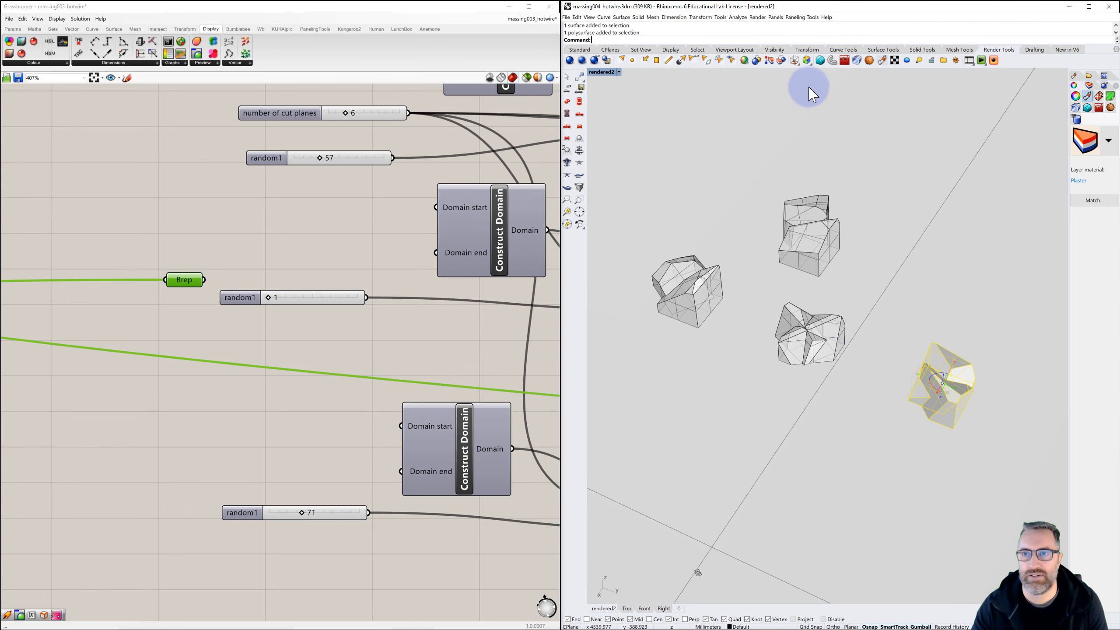
pyautogui.click(757, 16)
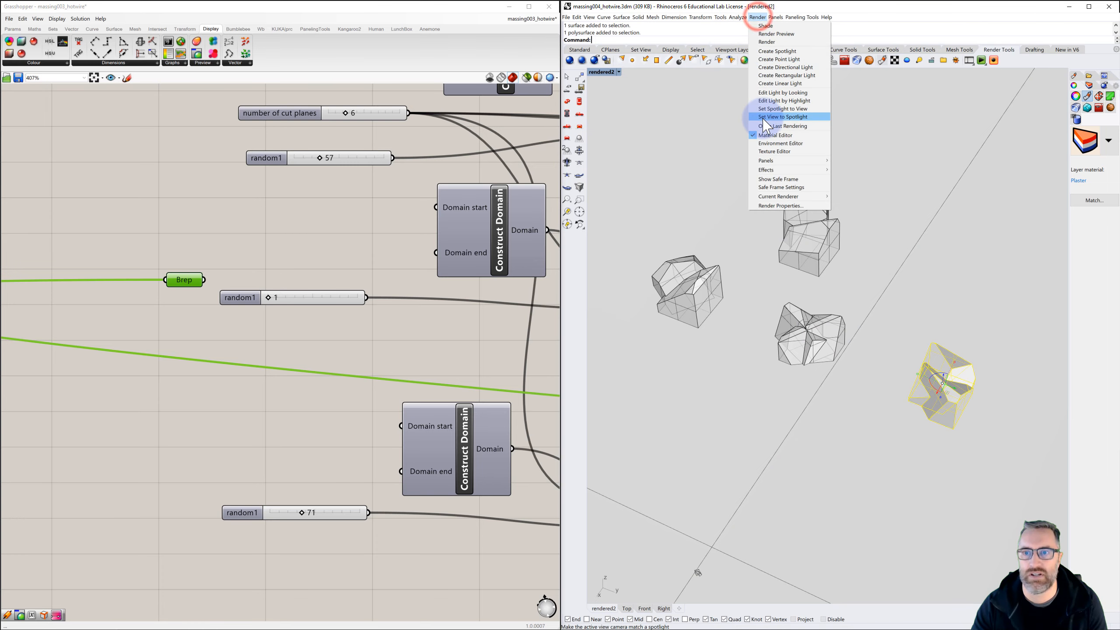
pyautogui.click(769, 42)
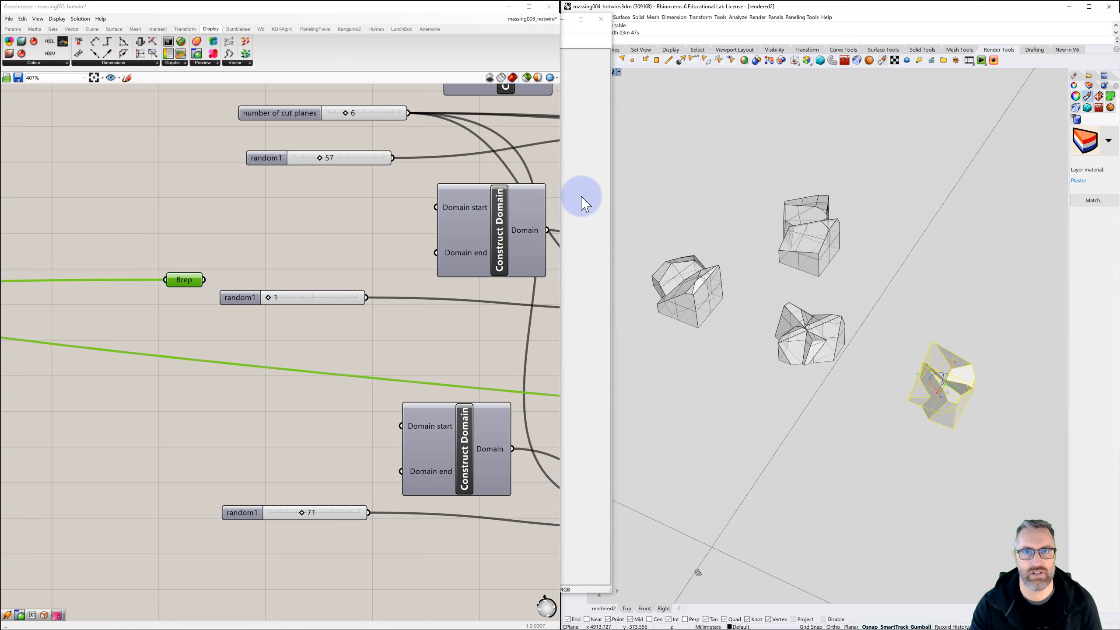
# Bring up the finished render, try a gamma of 1.5 and set it to 1.8
pyautogui.click(592, 83)
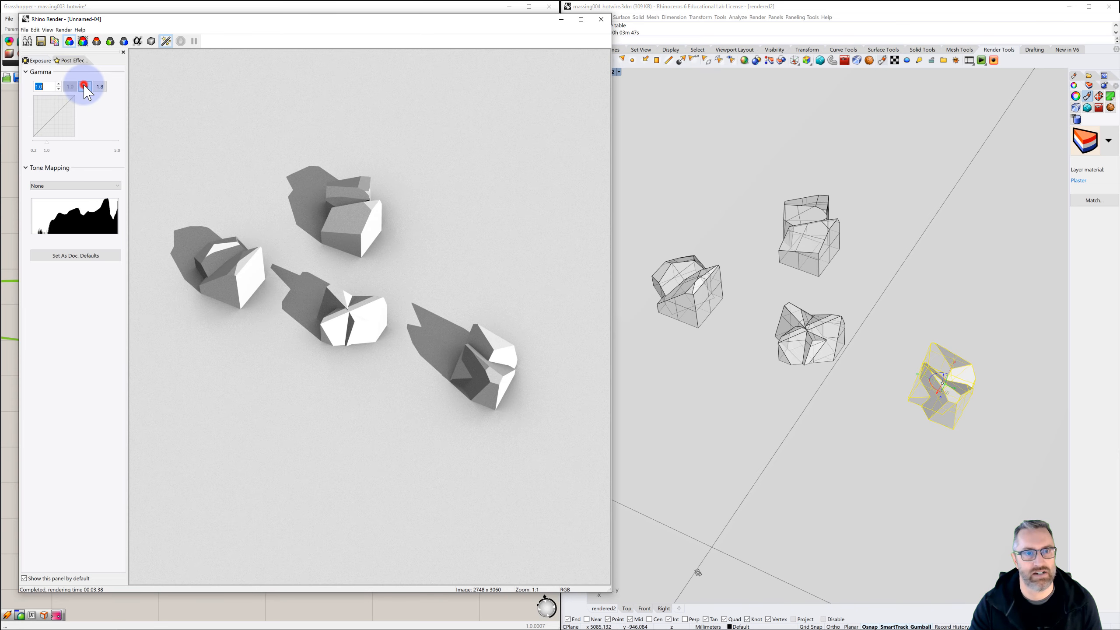
pyautogui.click(85, 87)
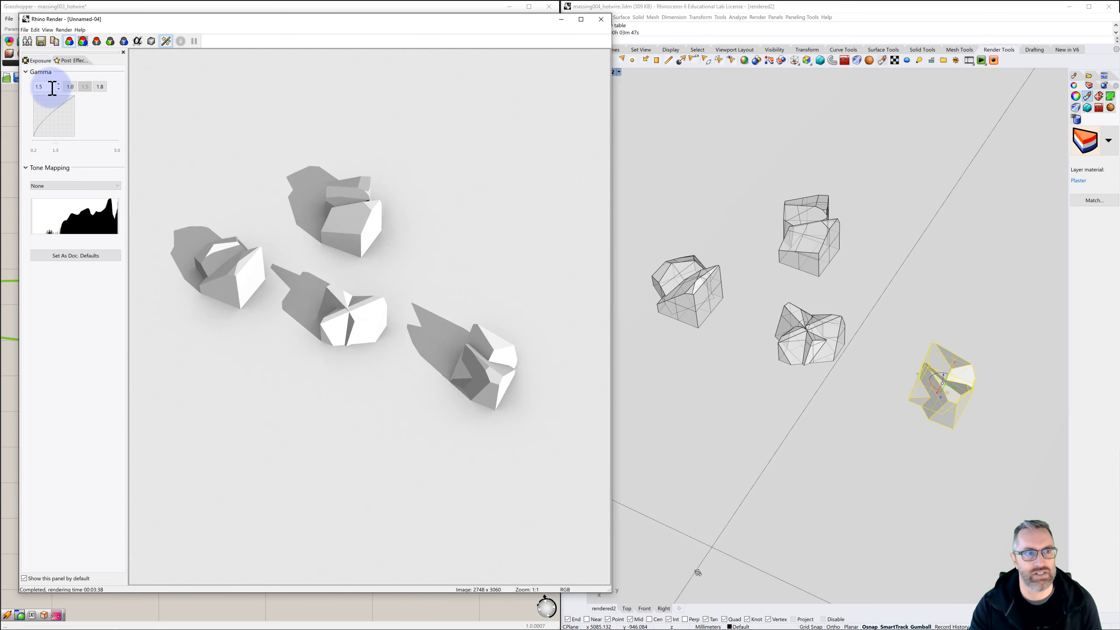
pyautogui.click(101, 87)
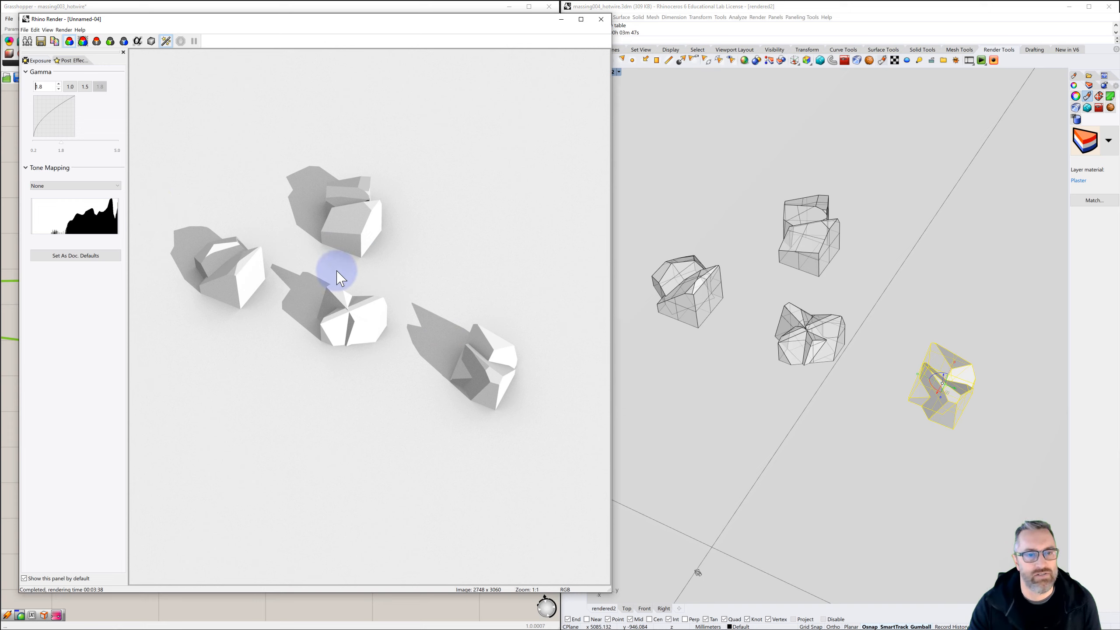
# Save the render as the JPEG massing_rendered_W in the grasshopper massing folder and close the render window
pyautogui.click(41, 42)
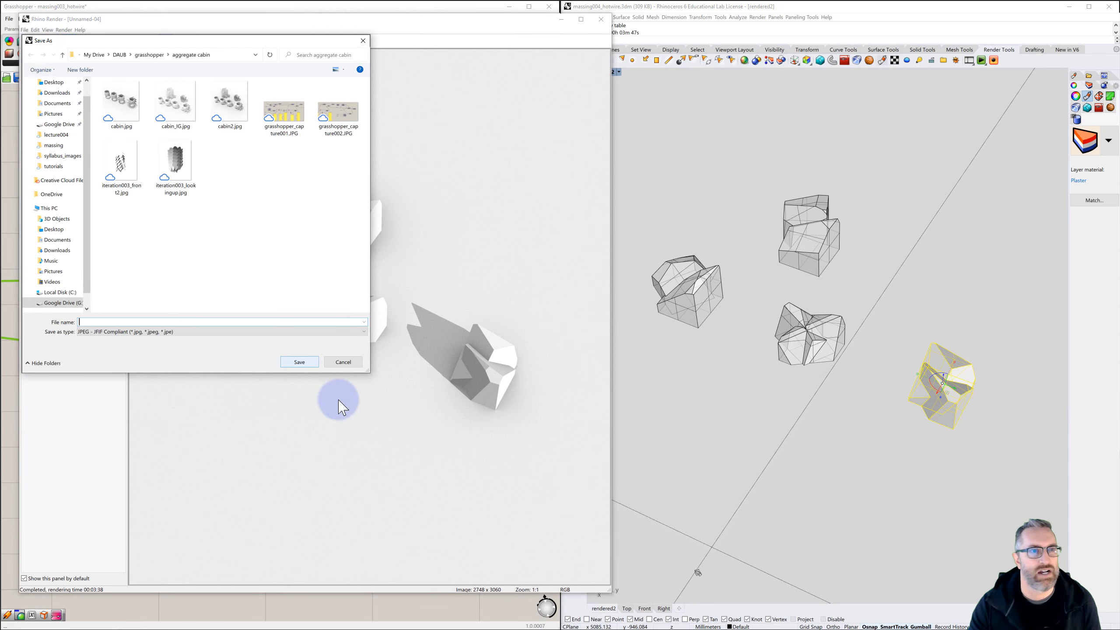
pyautogui.click(150, 55)
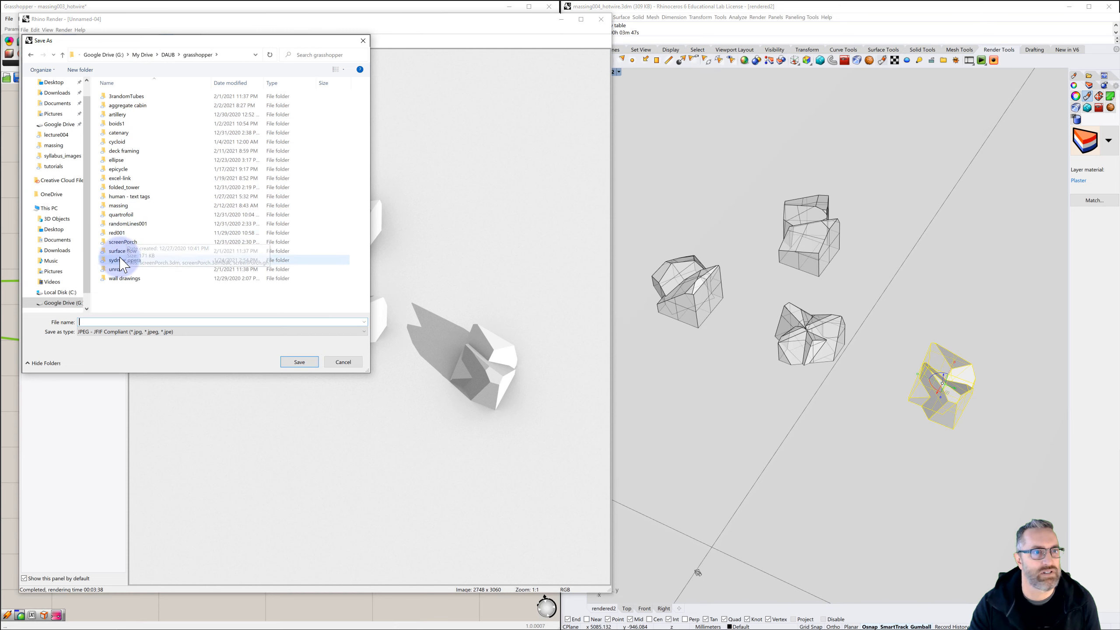
pyautogui.doubleClick(117, 205)
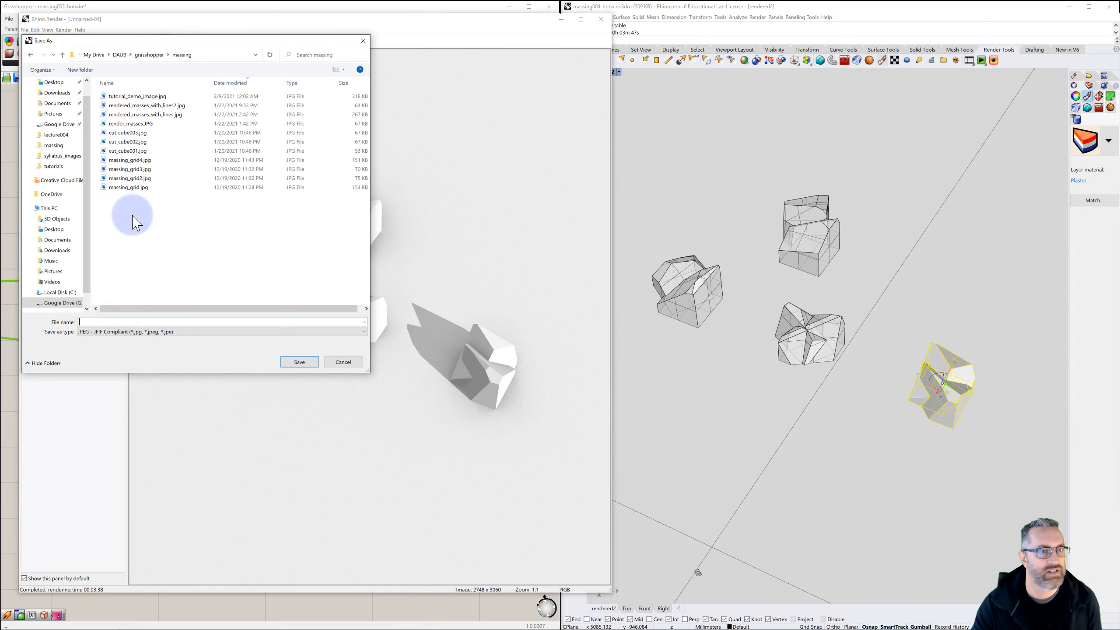
pyautogui.write('massing_')
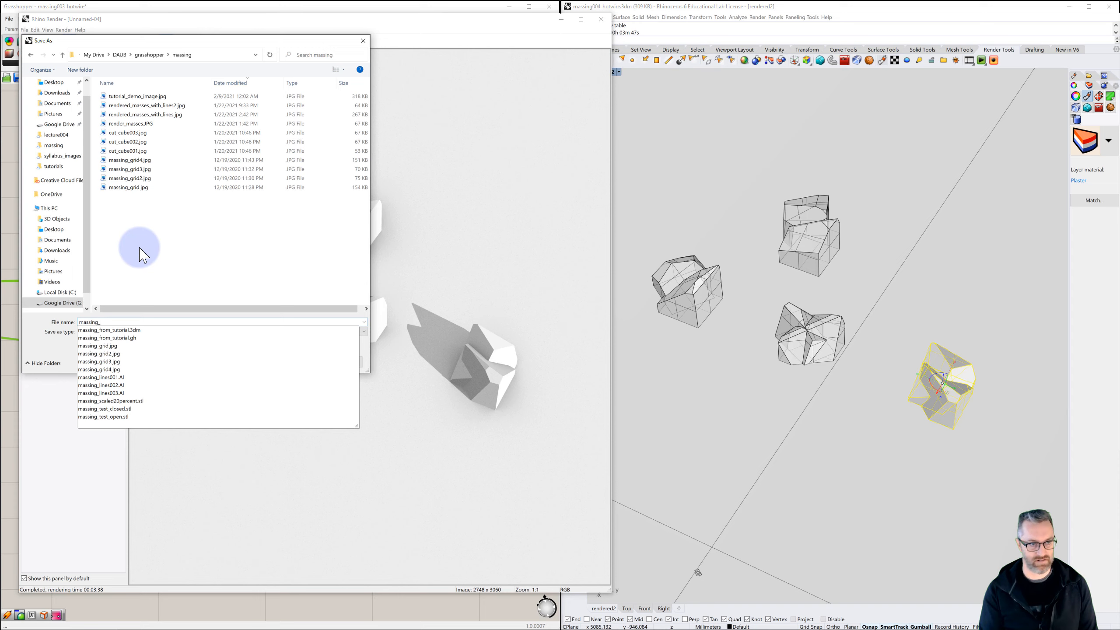
pyautogui.write('rendered_W')
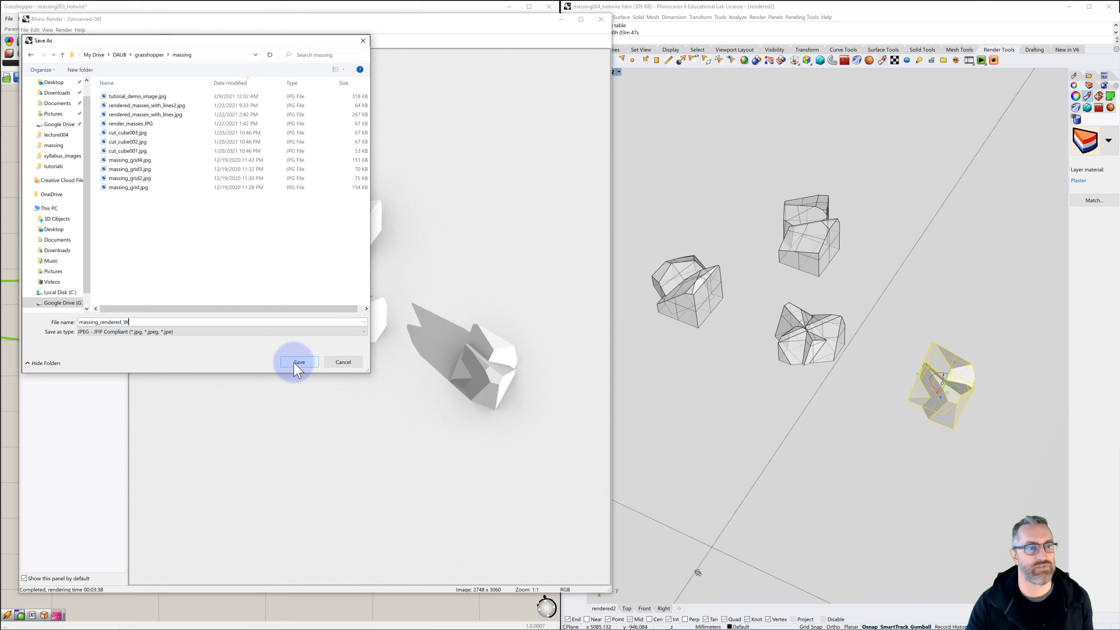
pyautogui.click(299, 362)
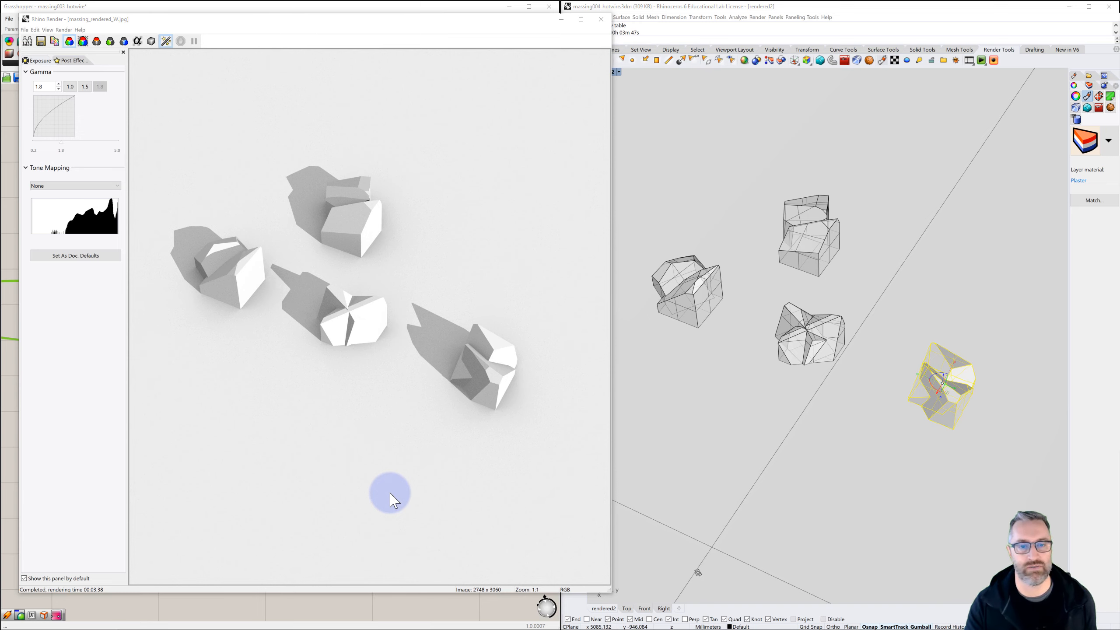
pyautogui.click(600, 20)
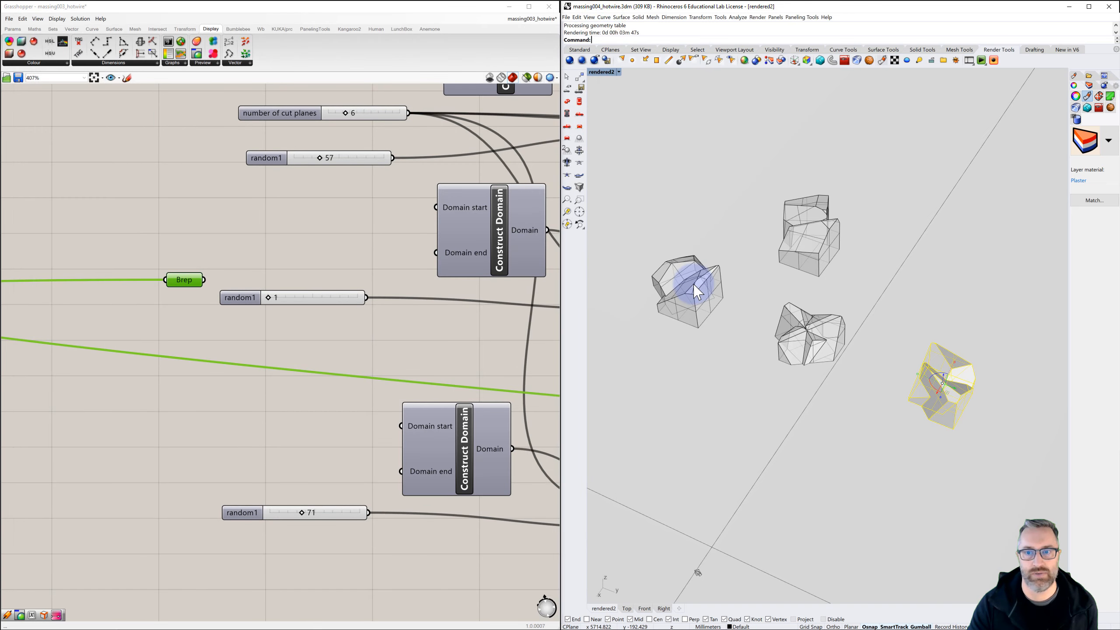
# Hide the ground surface beneath the massings
pyautogui.click(816, 394)
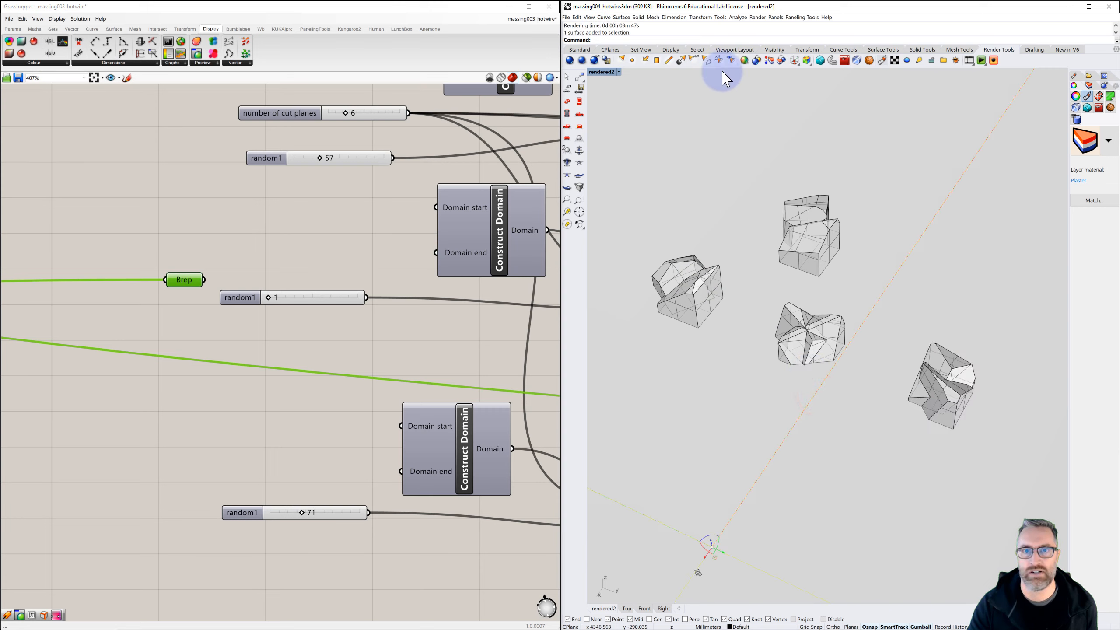
pyautogui.click(579, 49)
pyautogui.click(826, 60)
# Create a Make2D drawing of all four massings from the rendered2 view, including tangent edges, hidden lines and scene silhouette, on the layer Make2D
pyautogui.click(681, 259)
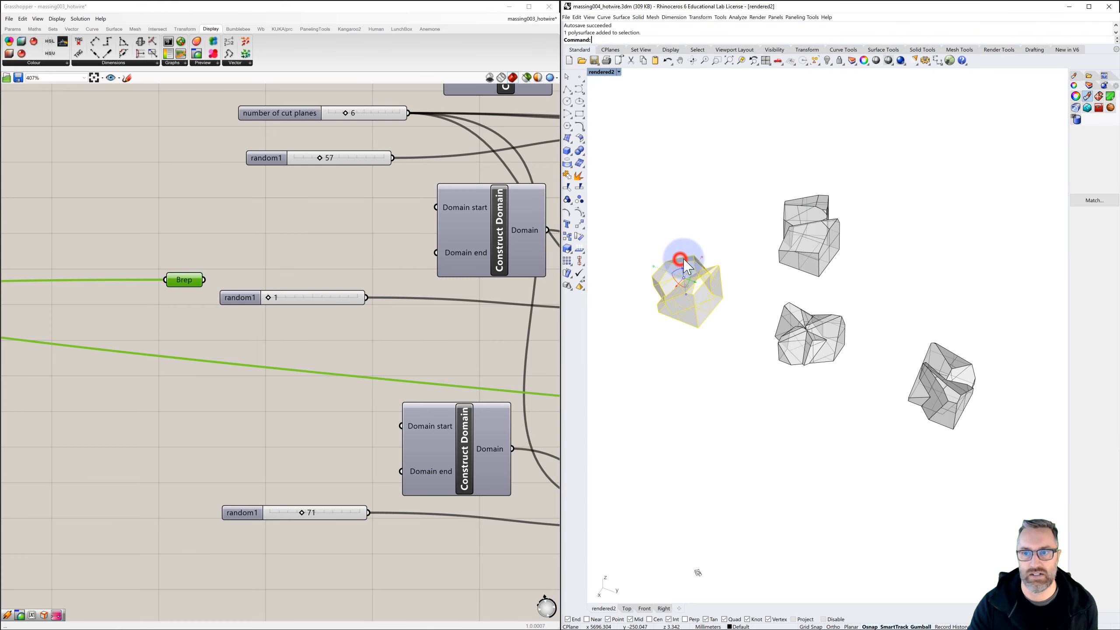
pyautogui.keyDown('shift'); pyautogui.click(806, 219); pyautogui.keyUp('shift')
pyautogui.keyDown('shift'); pyautogui.click(803, 349); pyautogui.keyUp('shift')
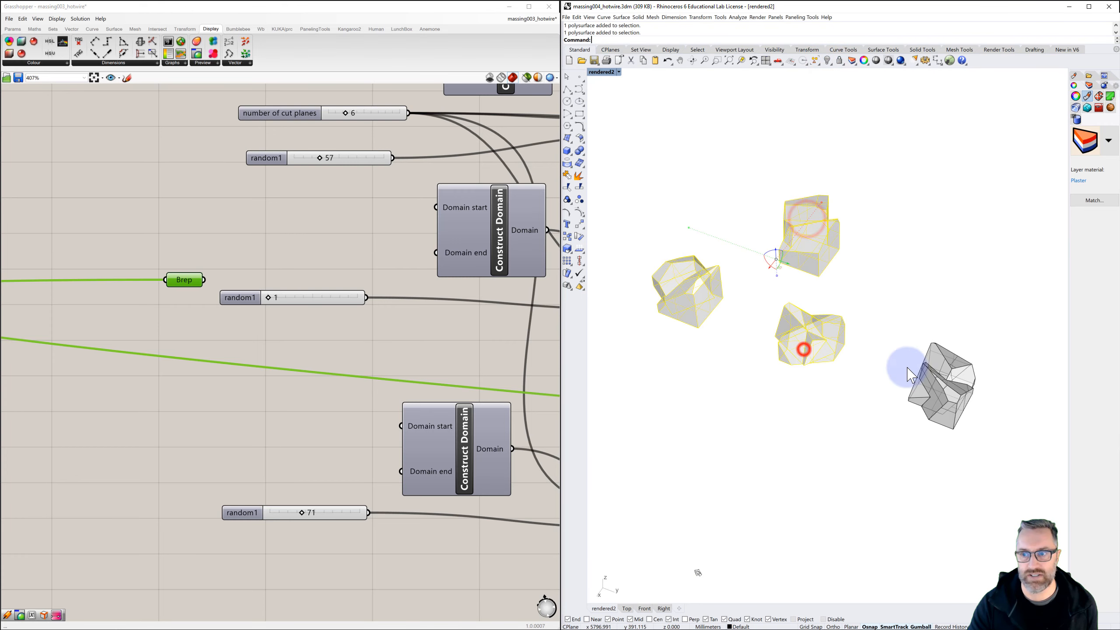
pyautogui.keyDown('shift'); pyautogui.click(952, 382); pyautogui.keyUp('shift')
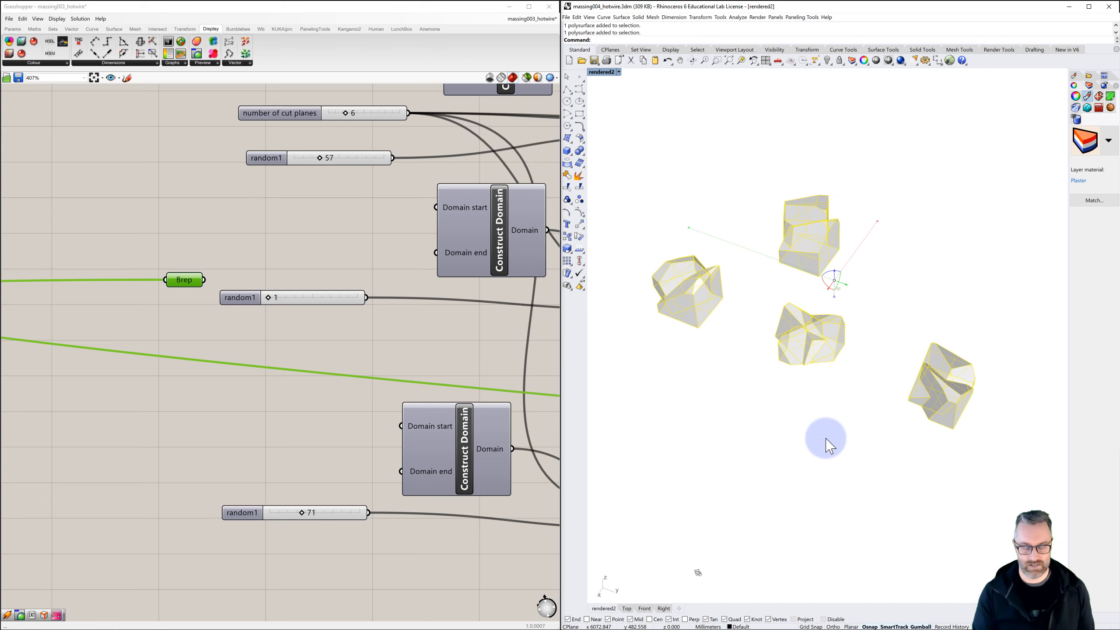
pyautogui.write('Make2D')
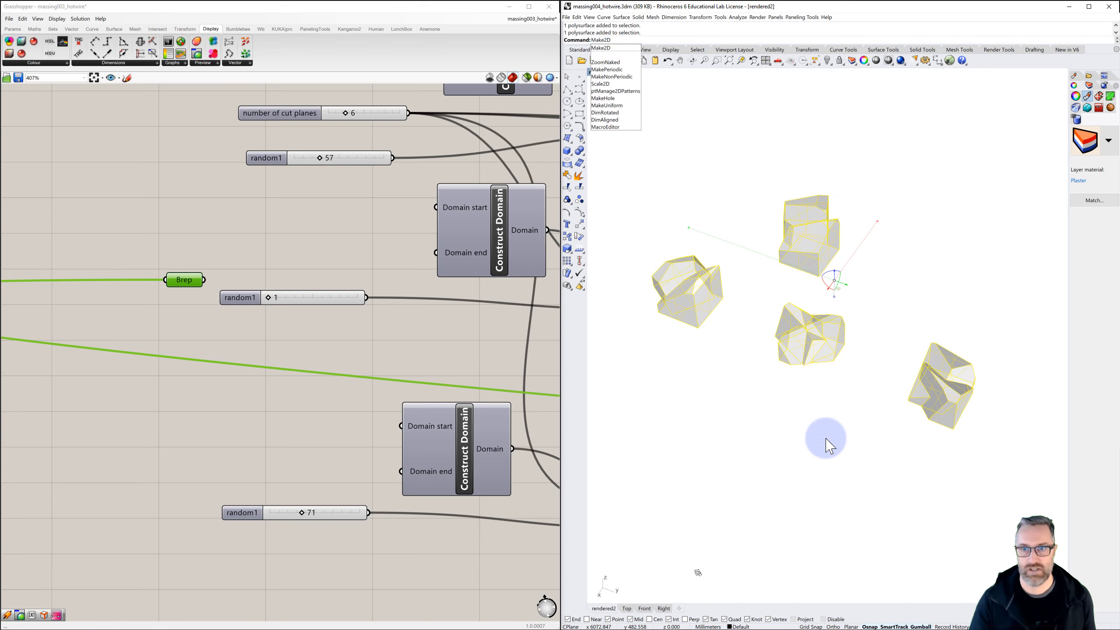
pyautogui.press('Return')
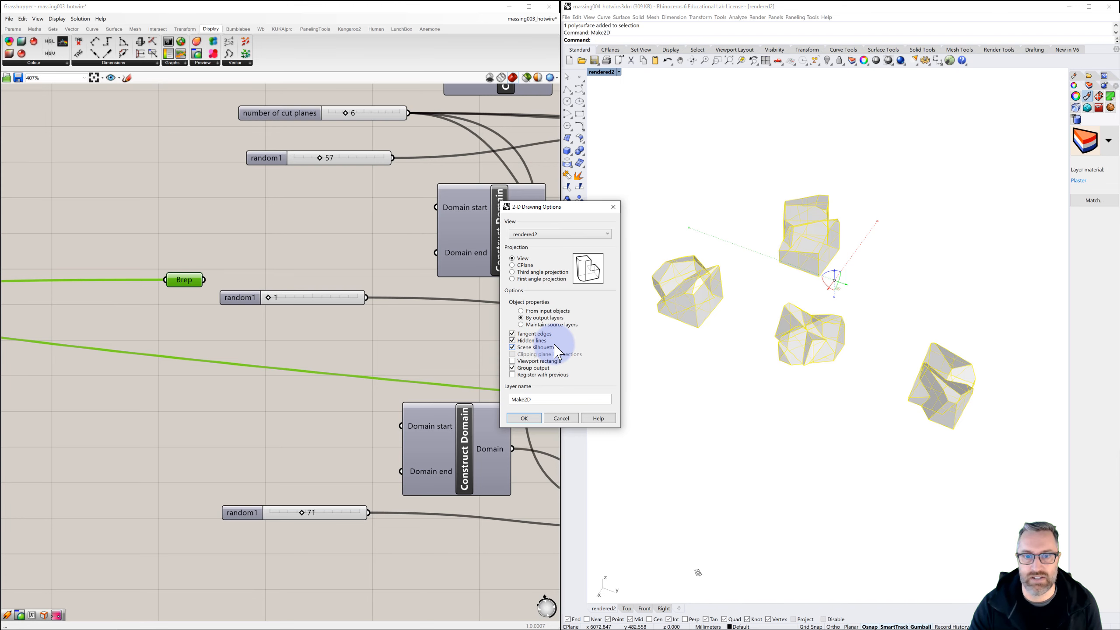
pyautogui.click(525, 417)
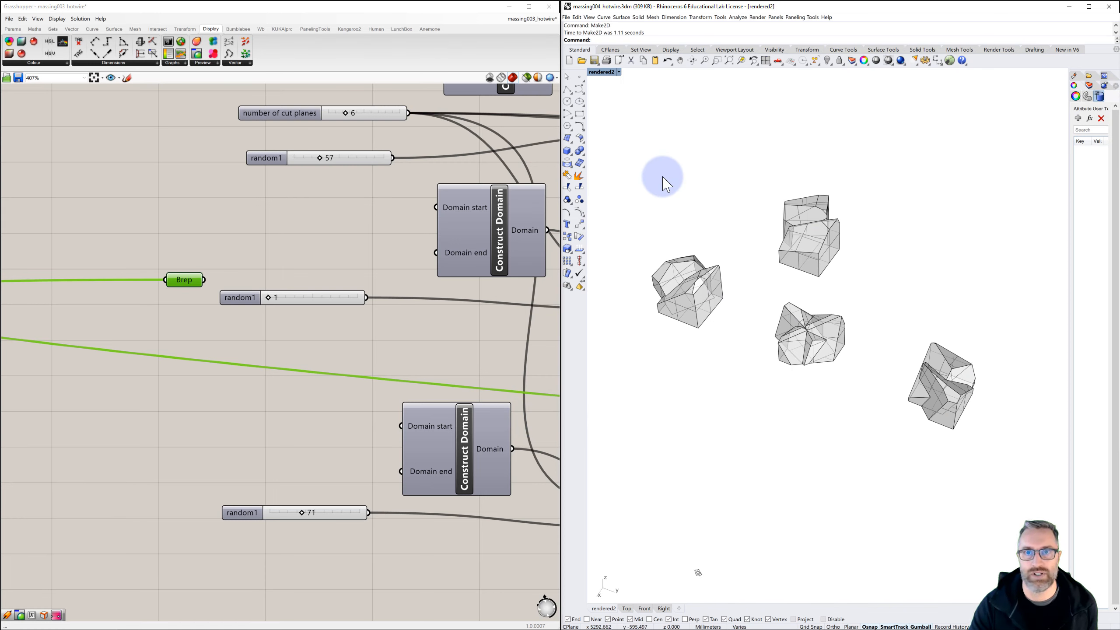
# Examine the flat Make2D linework of the four massings in the maximized Top view, clearing its selection
pyautogui.doubleClick(603, 72)
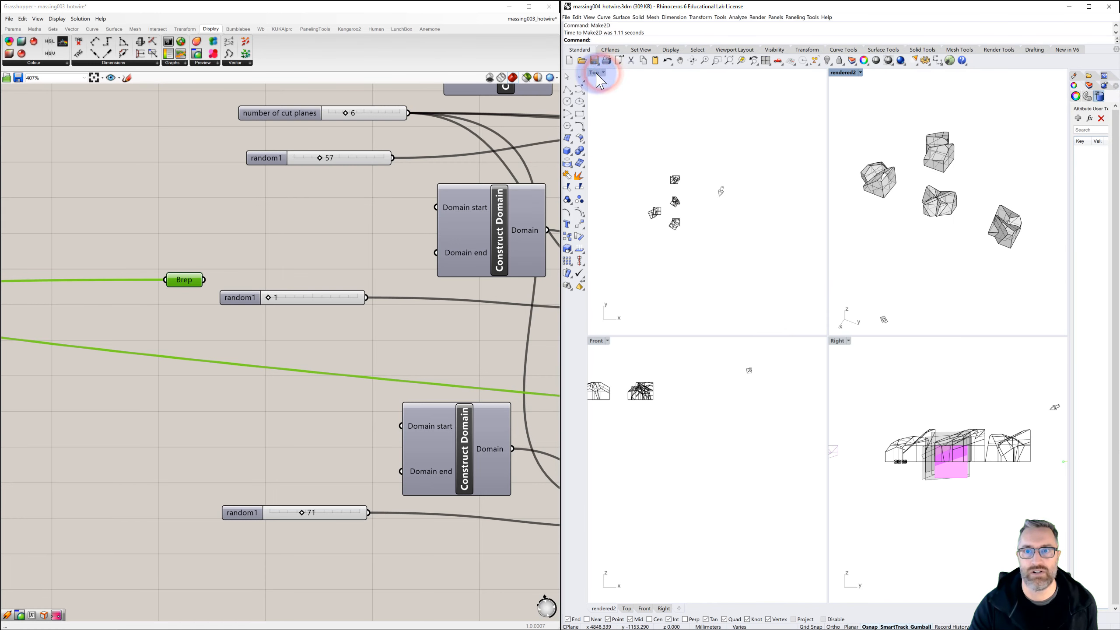
pyautogui.doubleClick(596, 73)
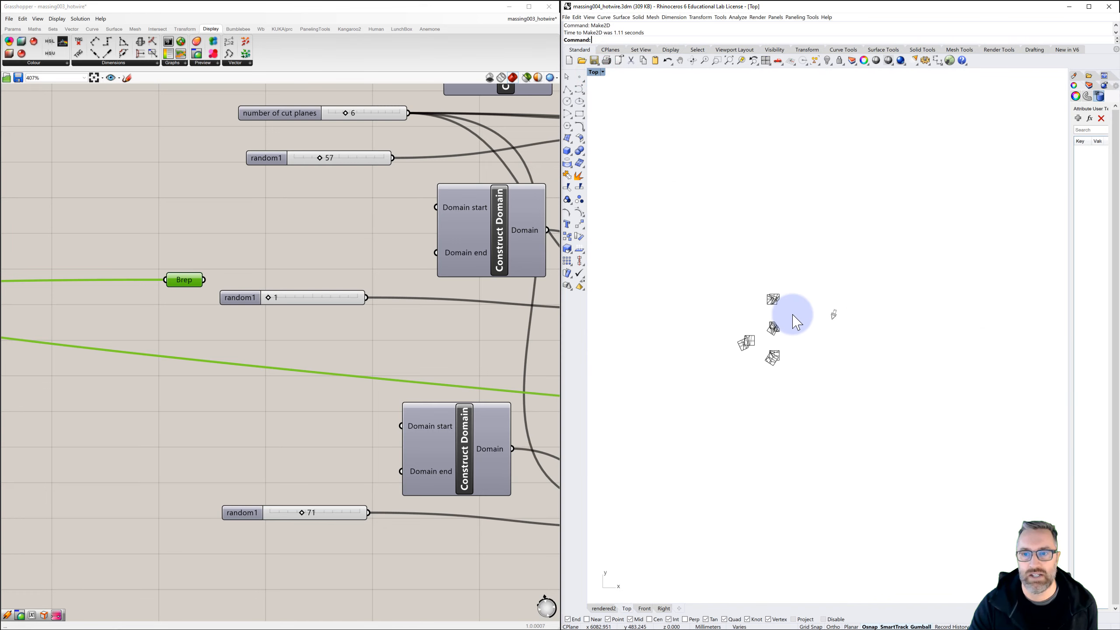
pyautogui.scroll(8, 676, 313)
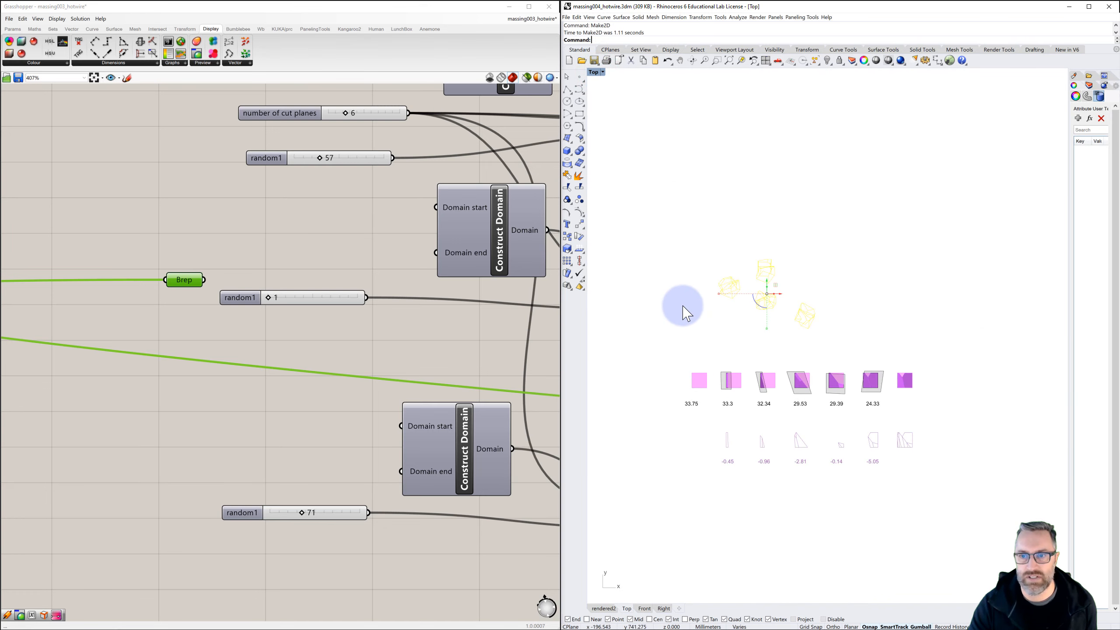
pyautogui.click(690, 314)
pyautogui.scroll(4, 802, 301)
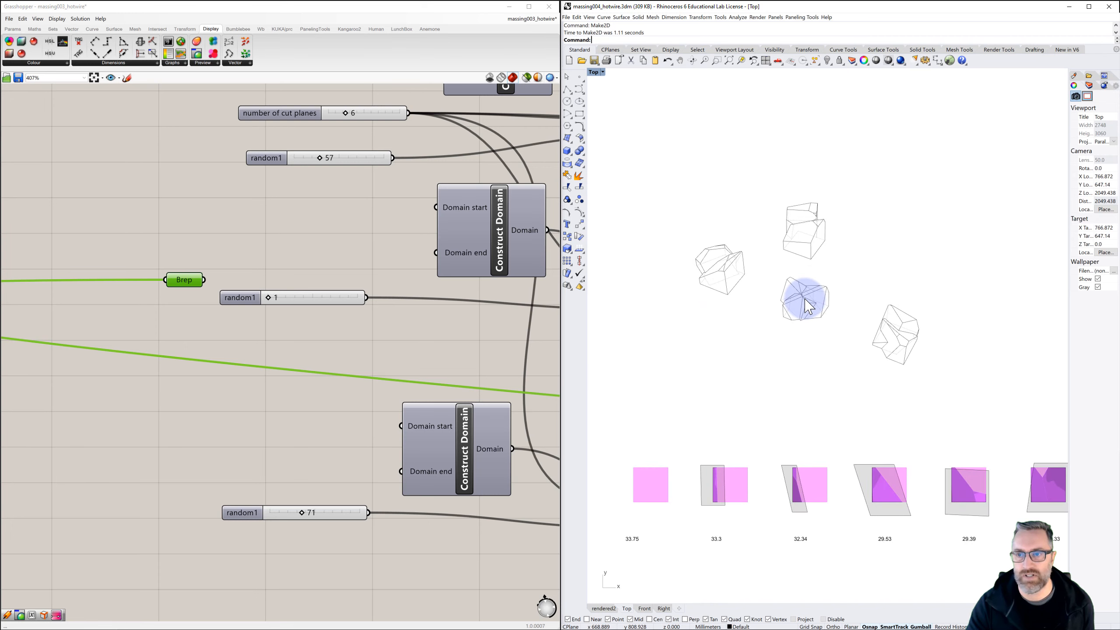
pyautogui.scroll(3, 802, 195)
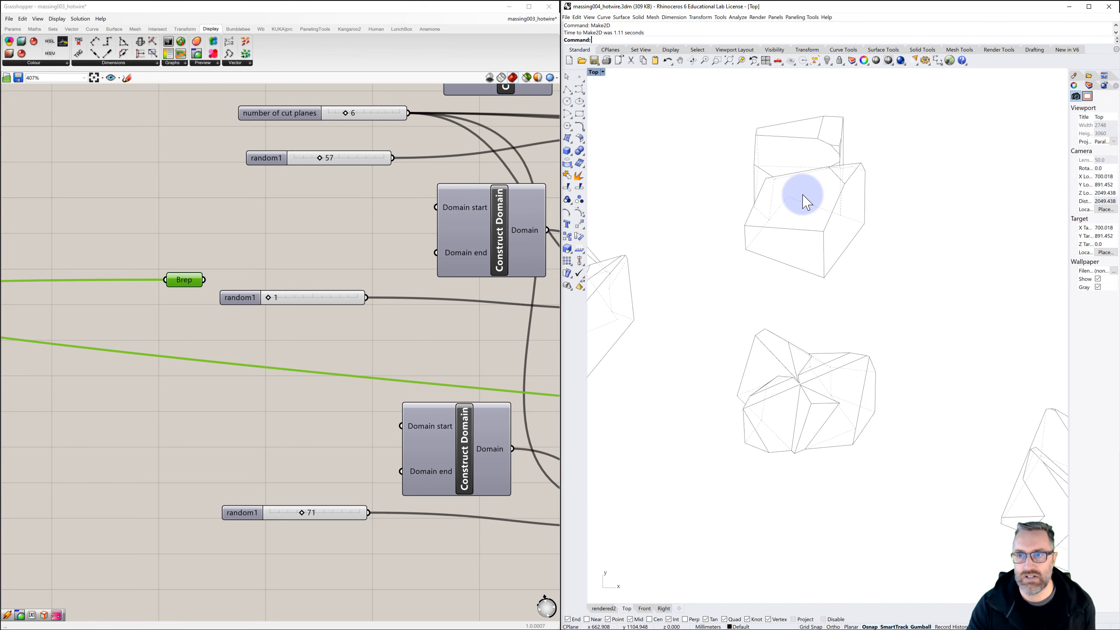
pyautogui.scroll(-4, 802, 195)
pyautogui.scroll(-2, 675, 133)
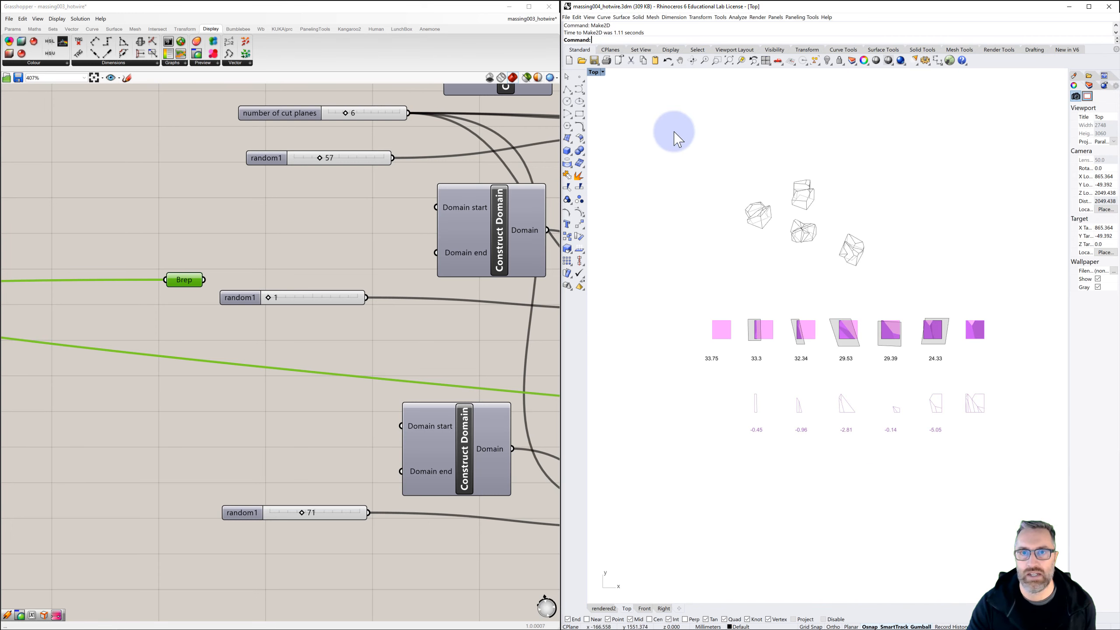
# Orbit around the massings and the Make2D linework in the maximized rendered2 view to examine how the linework lies in space
pyautogui.doubleClick(594, 73)
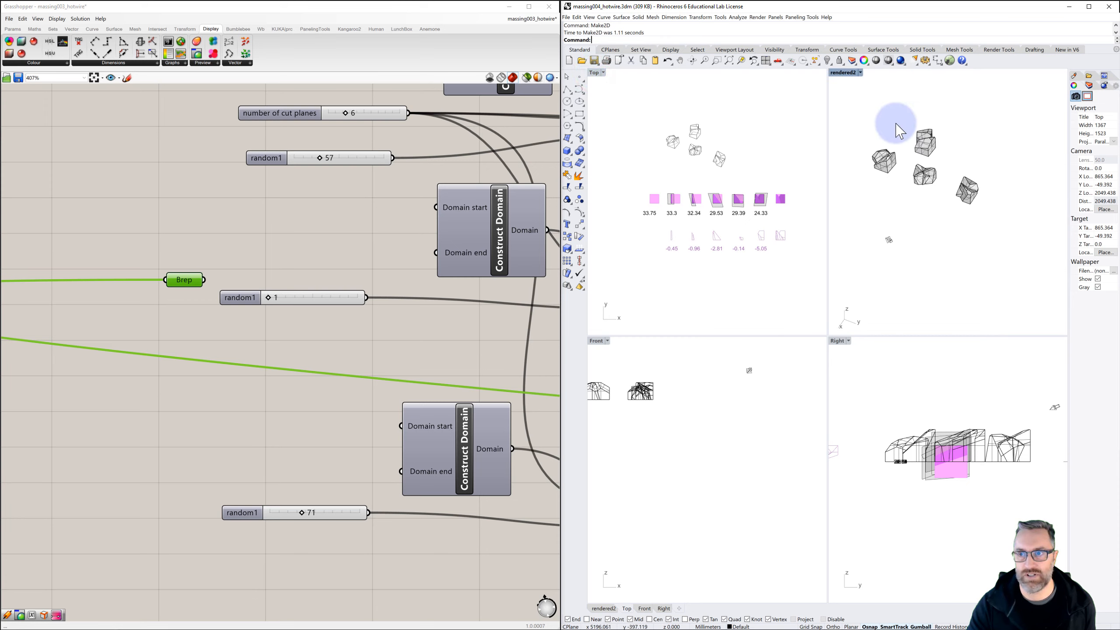
pyautogui.moveTo(969, 232); pyautogui.dragTo(968, 203, button='right')
pyautogui.doubleClick(843, 72)
pyautogui.keyDown('shift'); pyautogui.moveTo(810, 190); pyautogui.dragTo(745, 366, button='right'); pyautogui.keyUp('shift')
pyautogui.scroll(9, 872, 267)
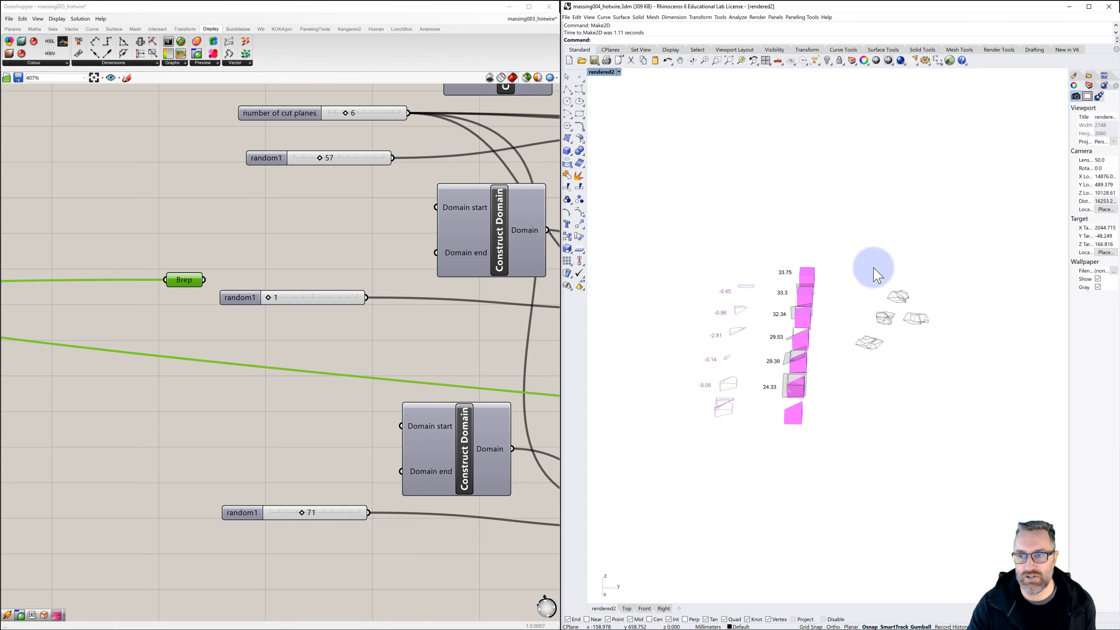
pyautogui.moveTo(837, 332); pyautogui.dragTo(887, 340, button='right')
pyautogui.scroll(-10, 887, 340)
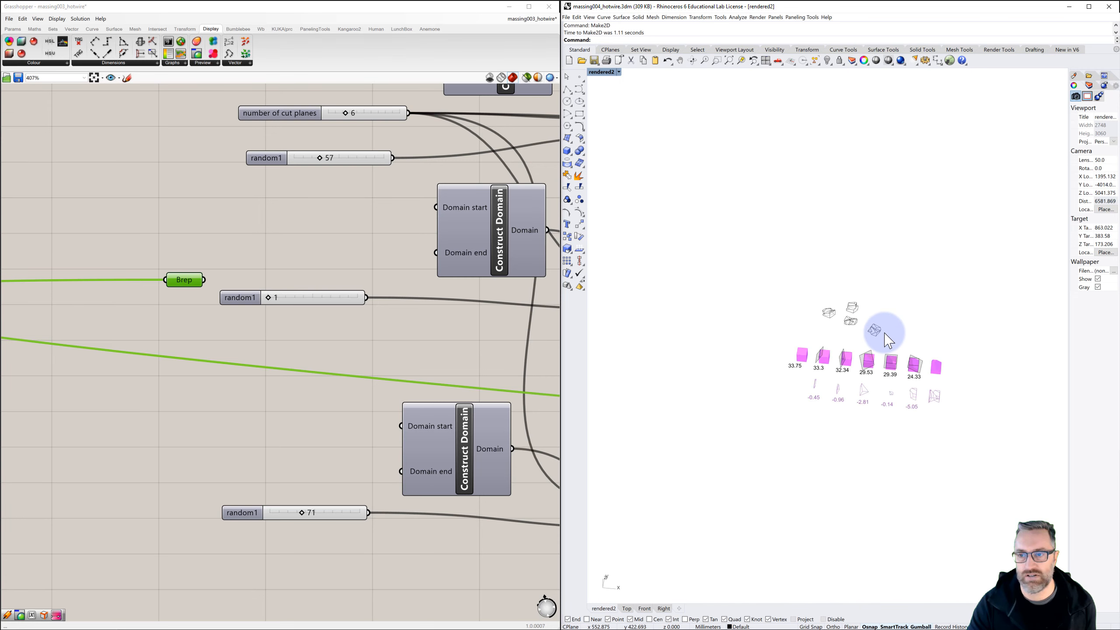
# Select the Make2D linework of all four massings in the Top view and start exporting it in Adobe Illustrator (*.ai) format
pyautogui.doubleClick(603, 73)
pyautogui.scroll(3, 683, 118)
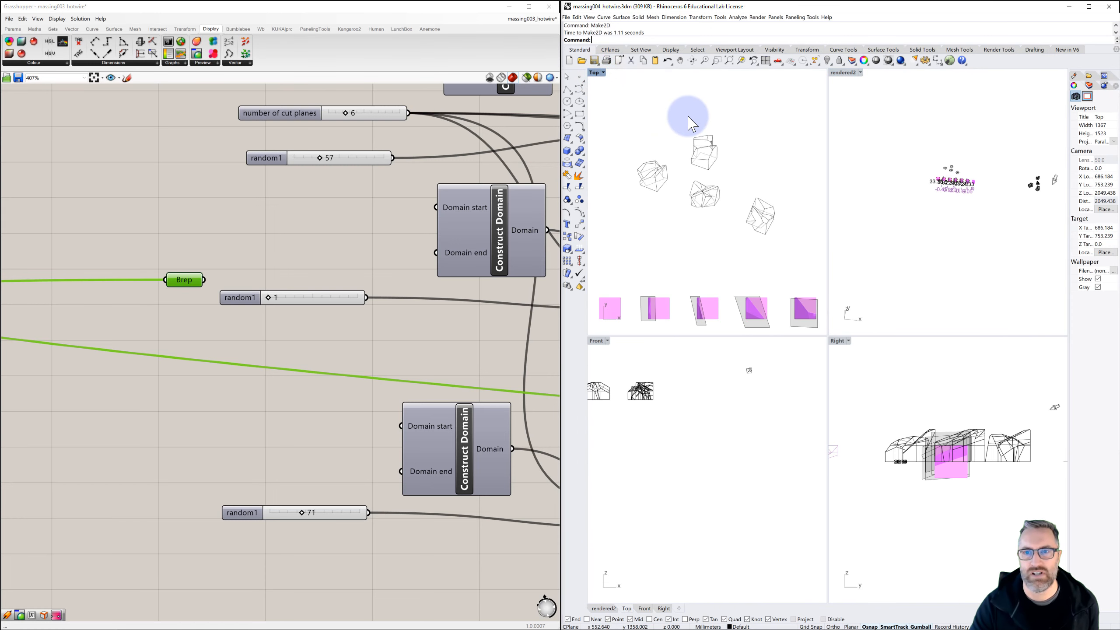
pyautogui.moveTo(616, 119); pyautogui.dragTo(793, 250)
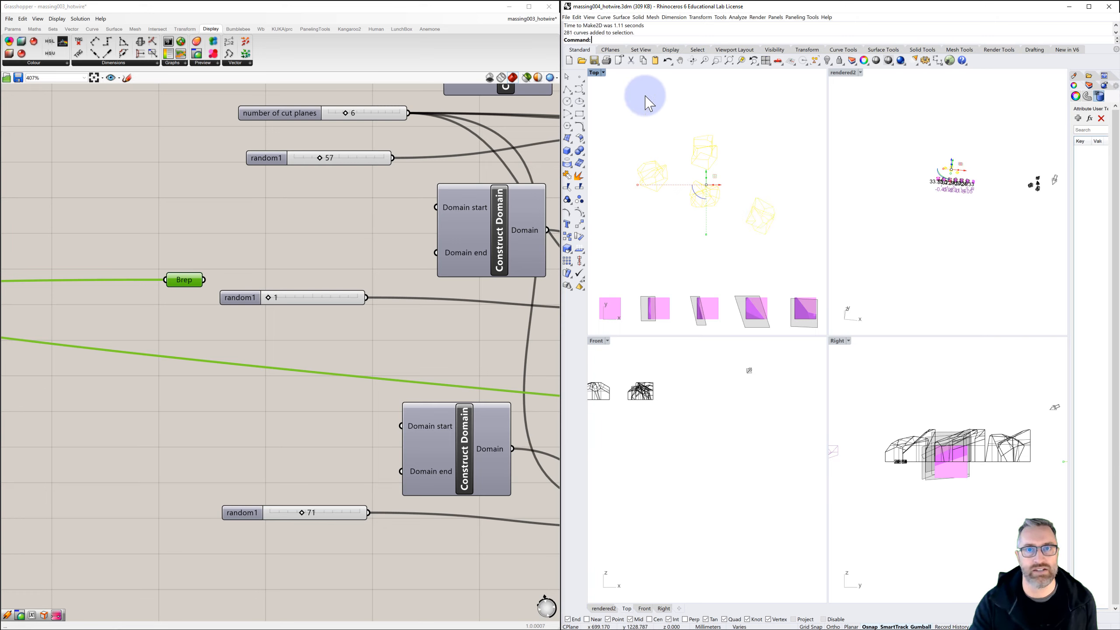
pyautogui.click(566, 17)
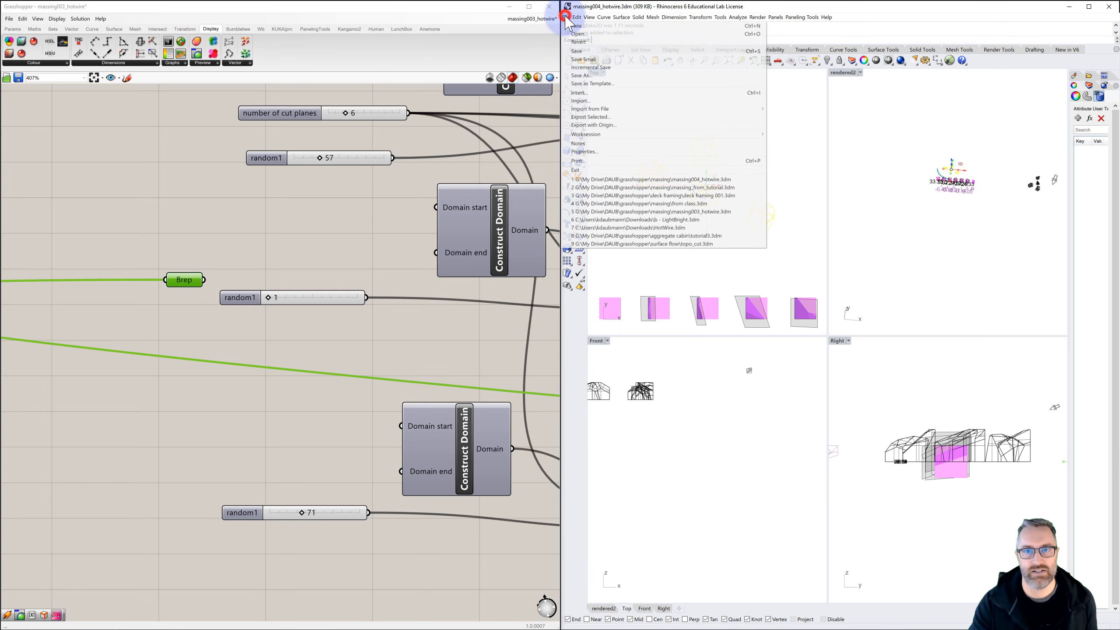
pyautogui.click(599, 117)
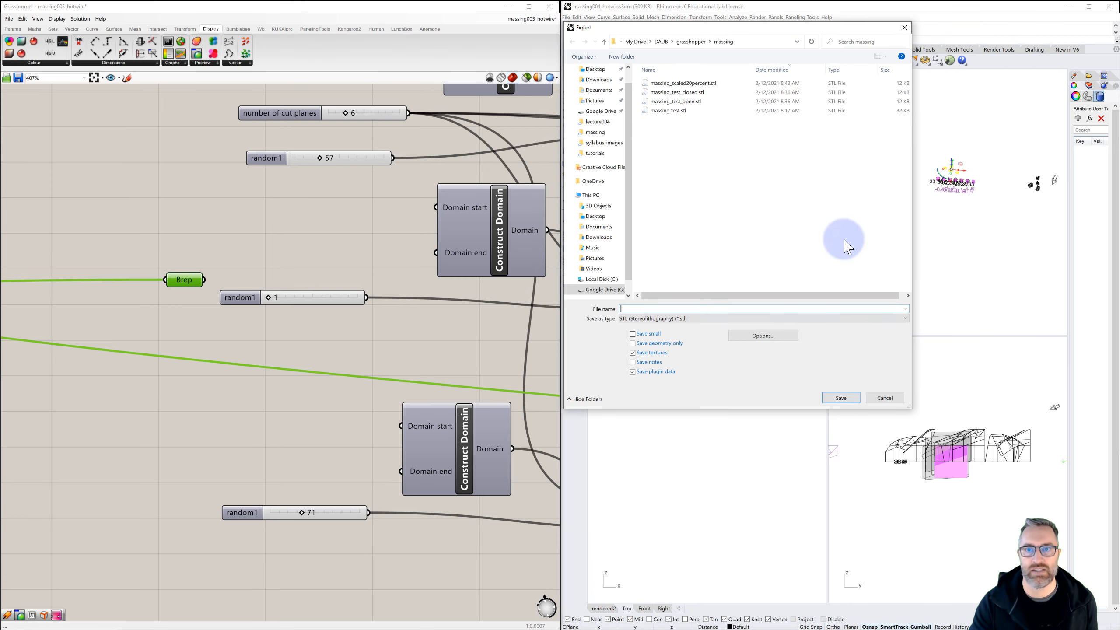
pyautogui.click(702, 319)
pyautogui.scroll(5, 705, 372)
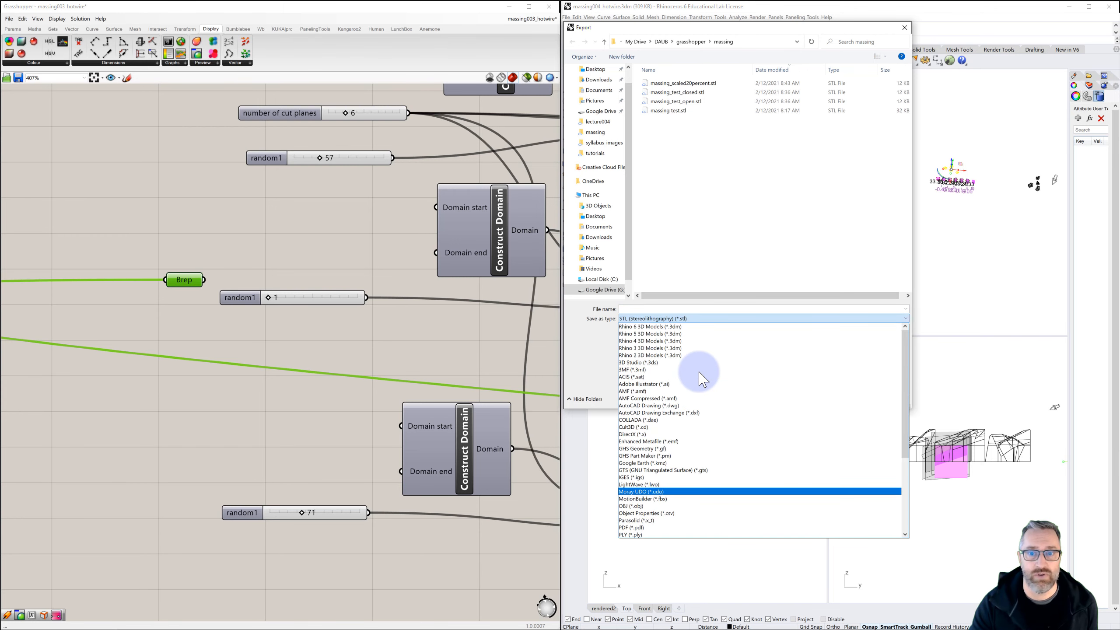
pyautogui.click(654, 384)
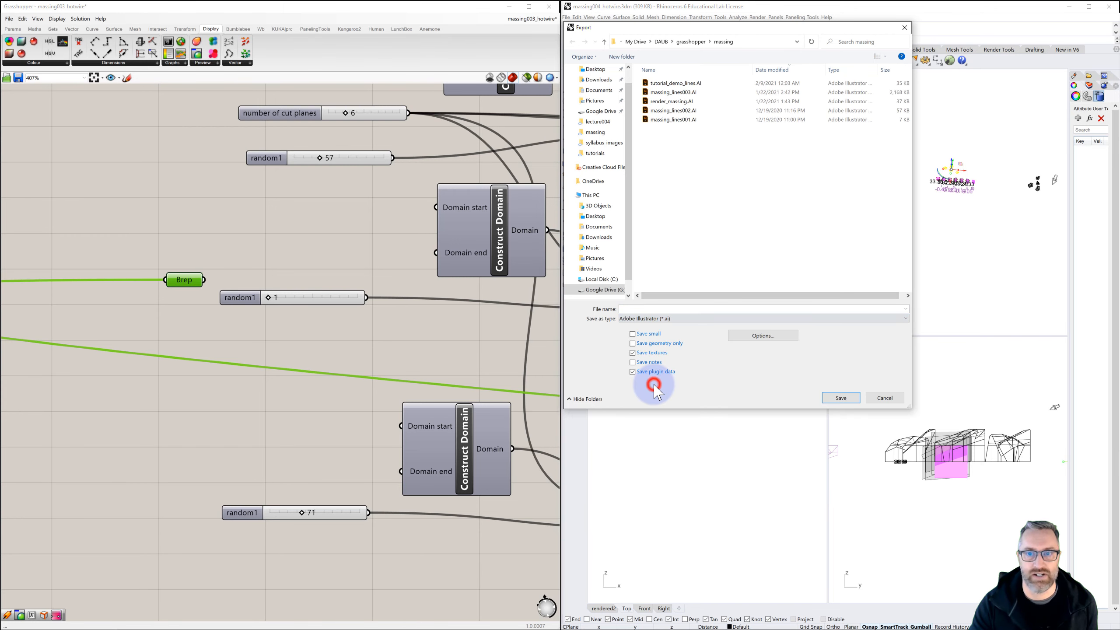
# Name the export massing_rendered_W, save it as a snapshot of the current view in RGB, and deselect the linework
pyautogui.click(648, 309)
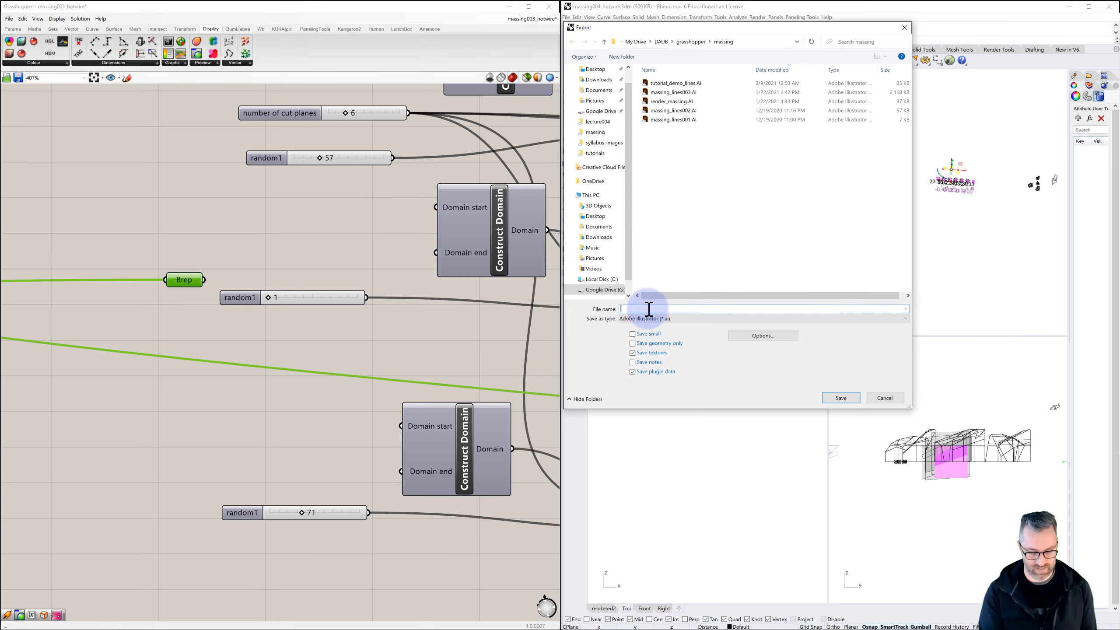
pyautogui.write('massing_rendered')
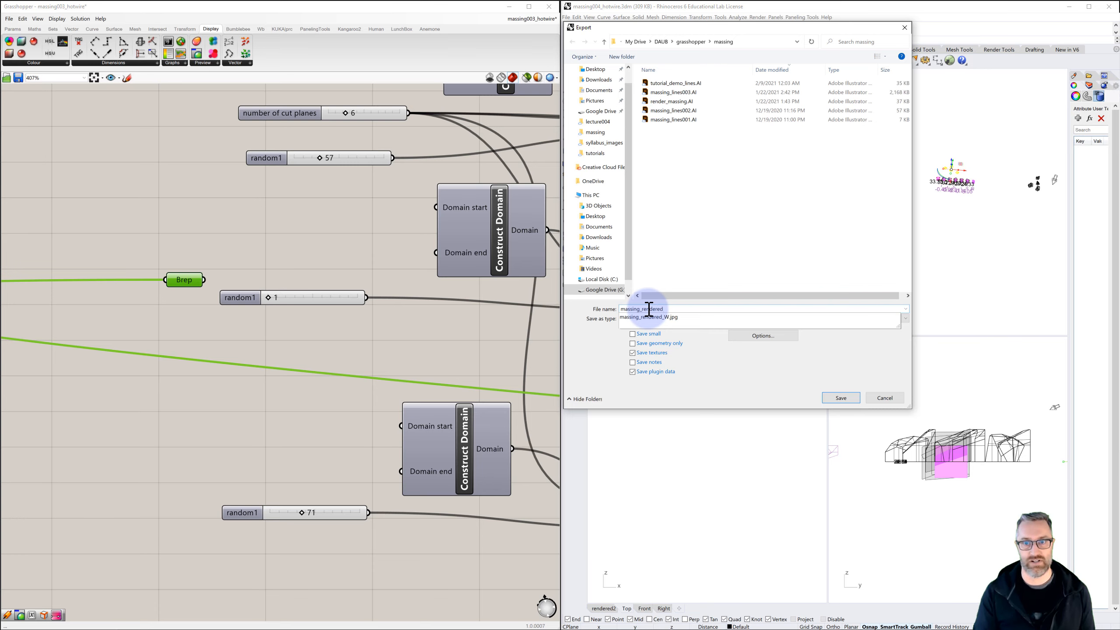
pyautogui.press('Down')
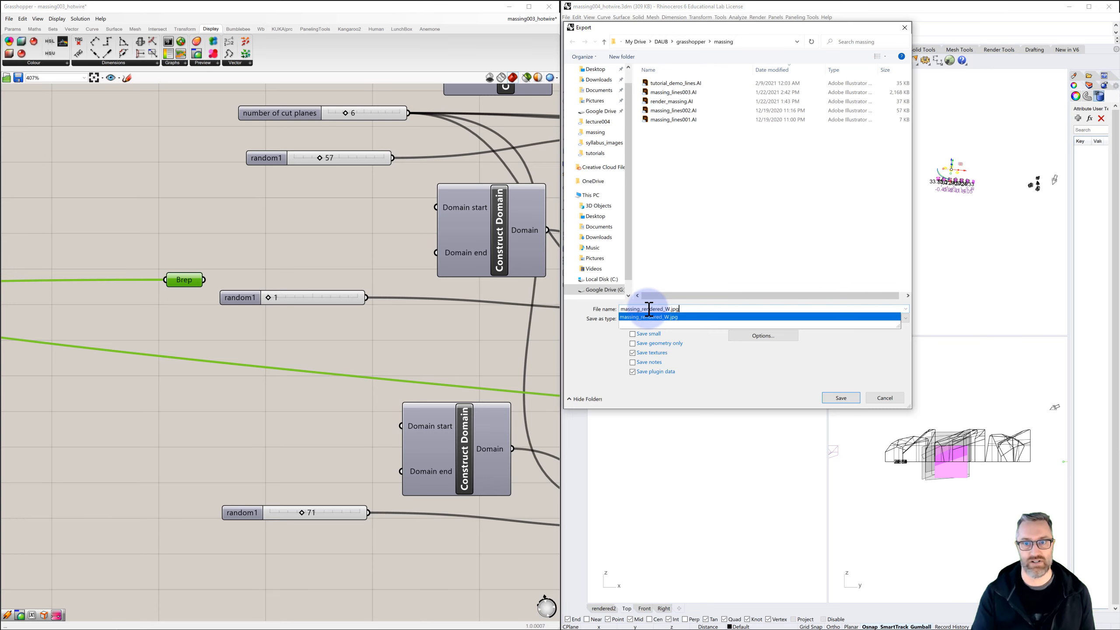
pyautogui.press('BackSpace')
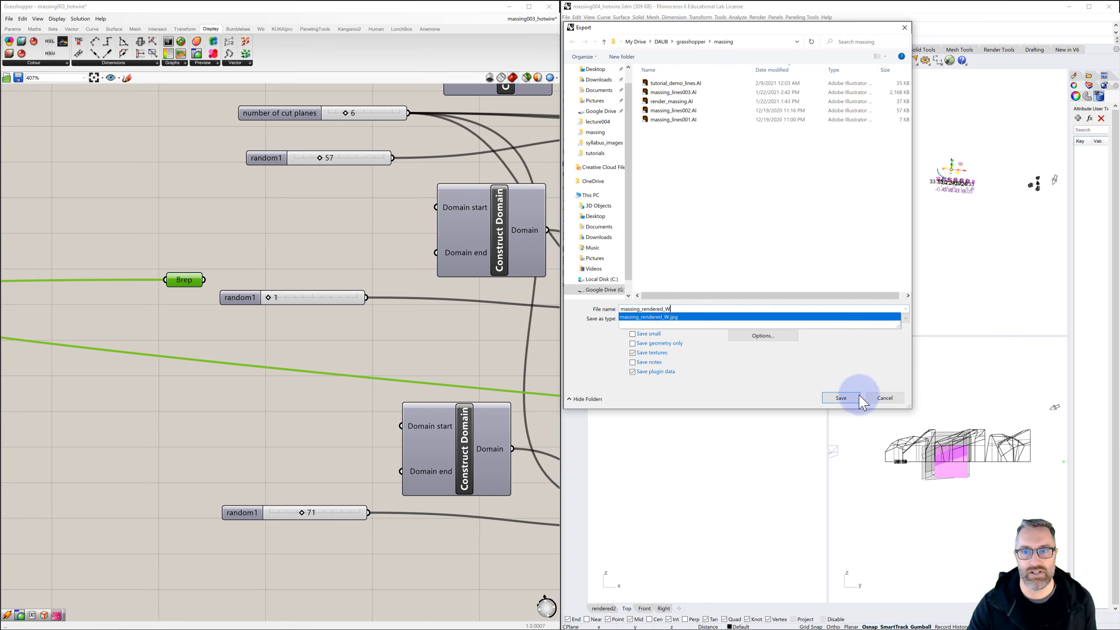
pyautogui.click(723, 309)
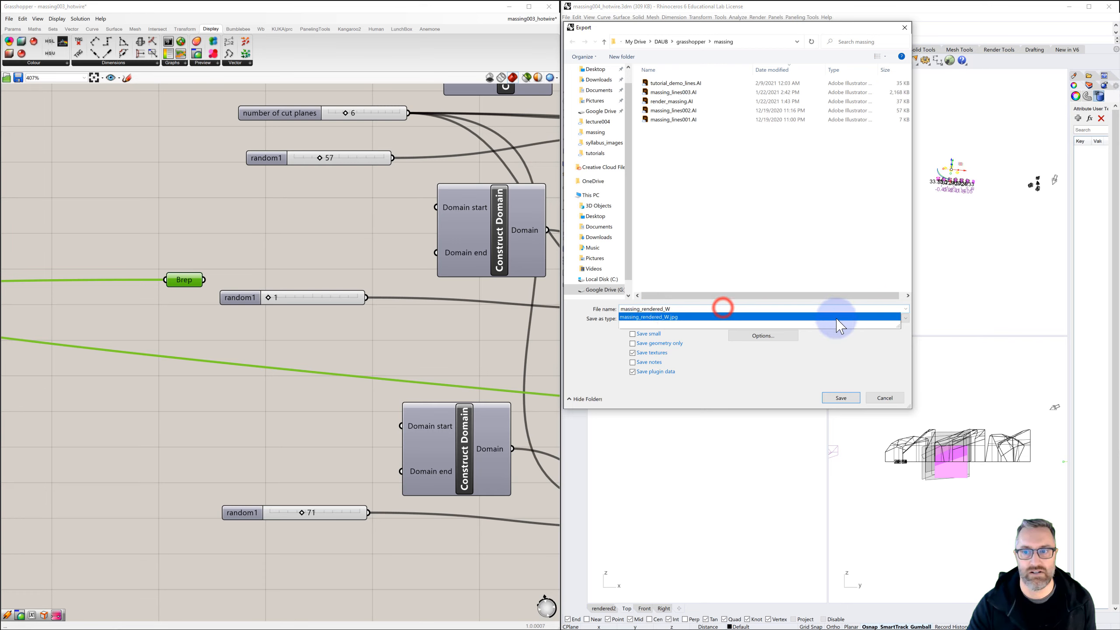
pyautogui.click(851, 399)
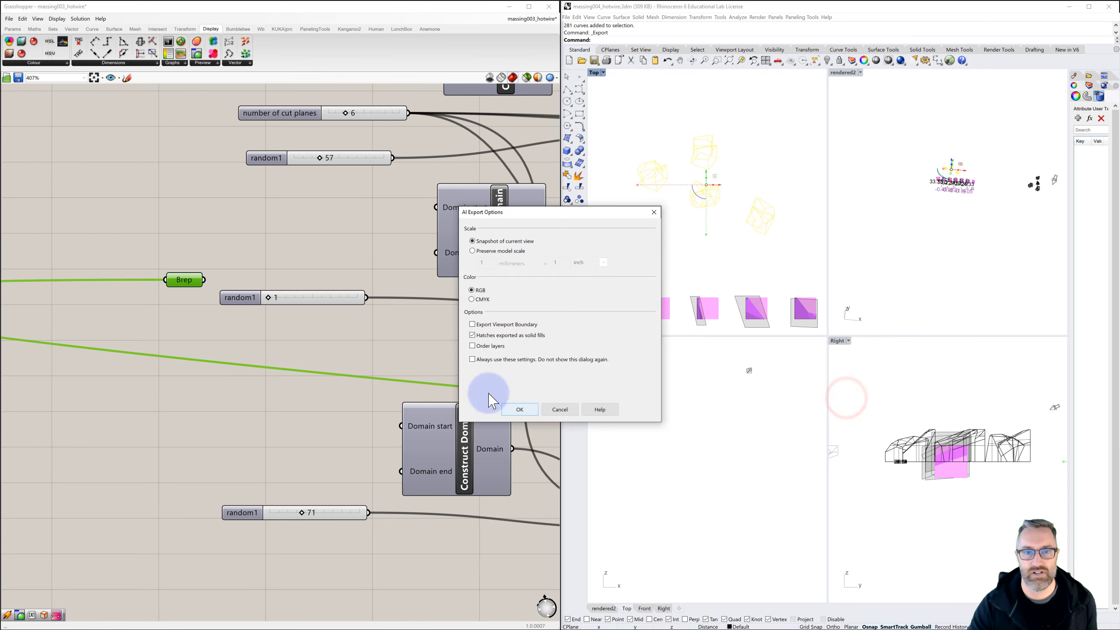
pyautogui.click(520, 410)
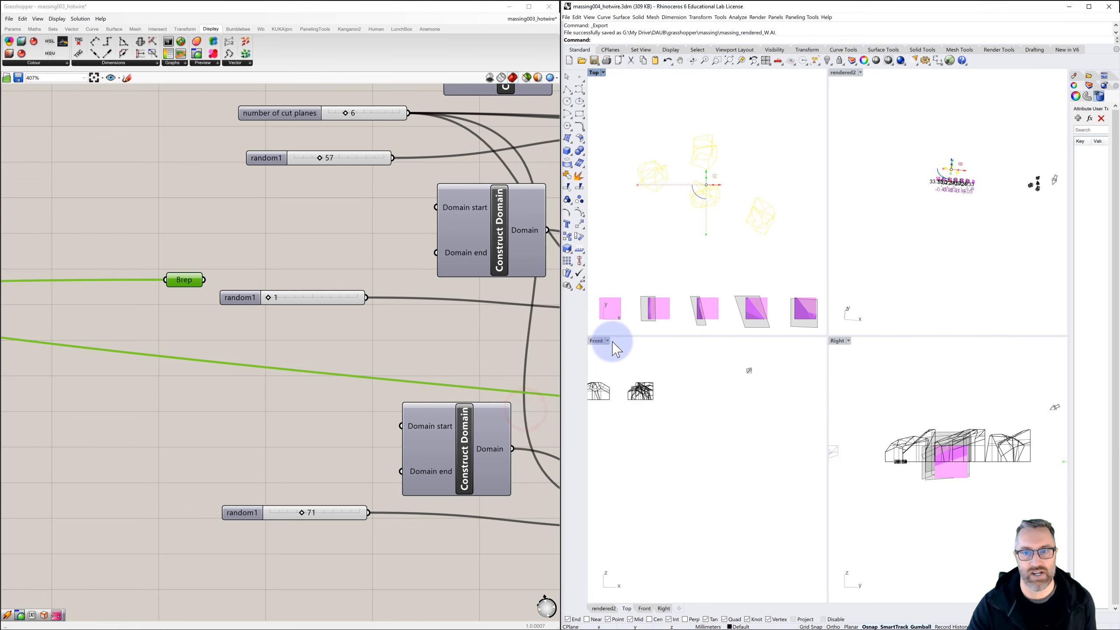
pyautogui.click(646, 271)
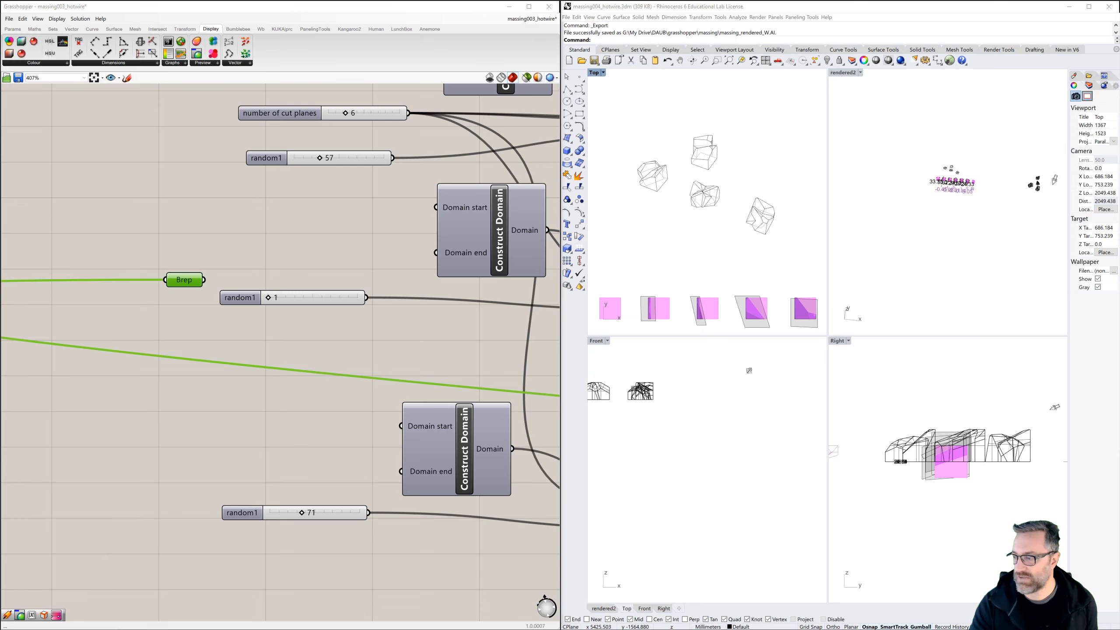
# Switch to Adobe Illustrator, open massing_rendered_W.AI from the massing folder and bring its artboard into full view
pyautogui.moveTo(419, 629); pyautogui.dragTo(671, 2)
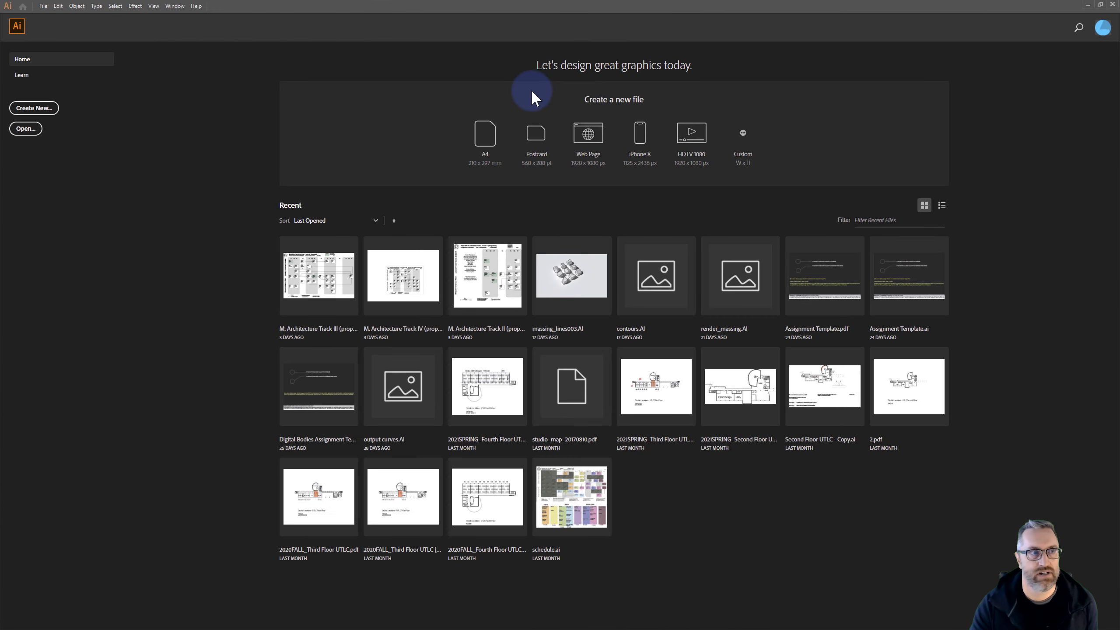
pyautogui.click(27, 128)
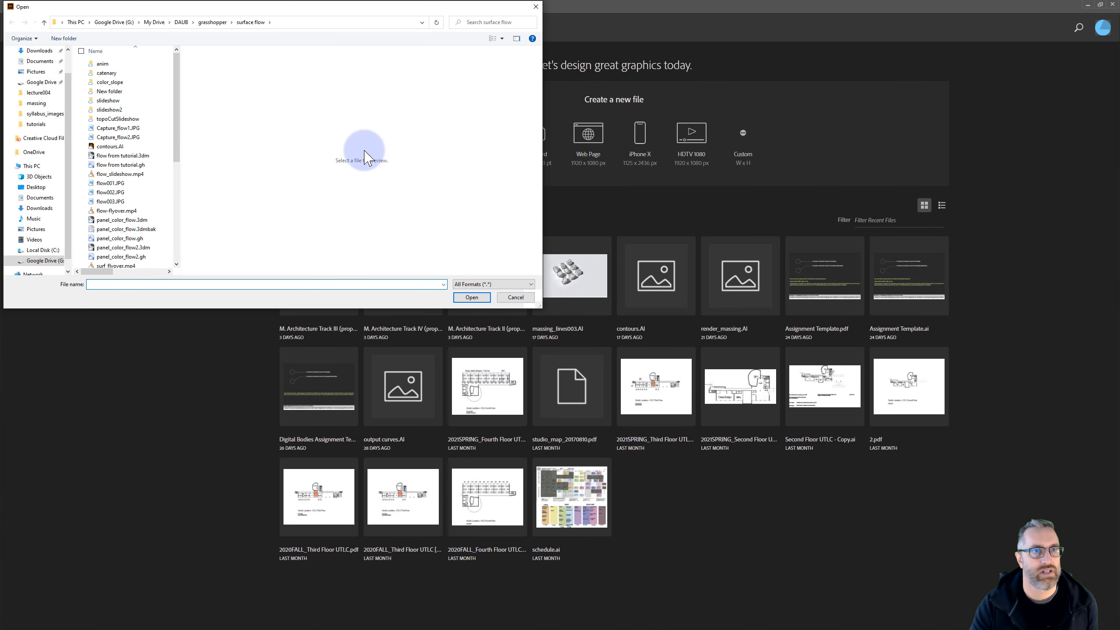
pyautogui.click(37, 103)
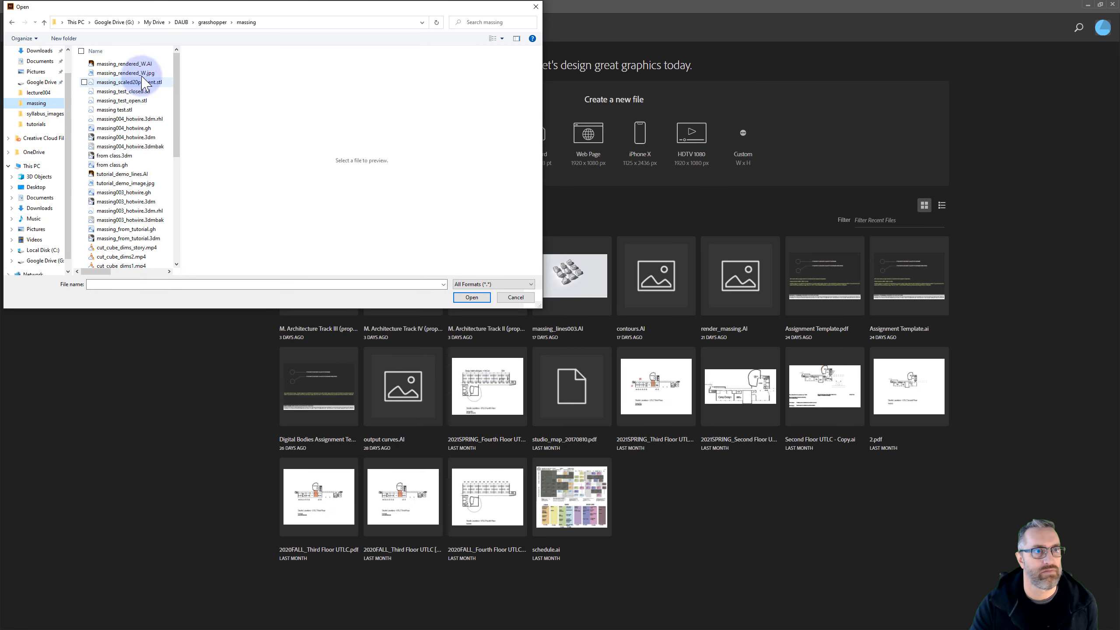
pyautogui.click(104, 64)
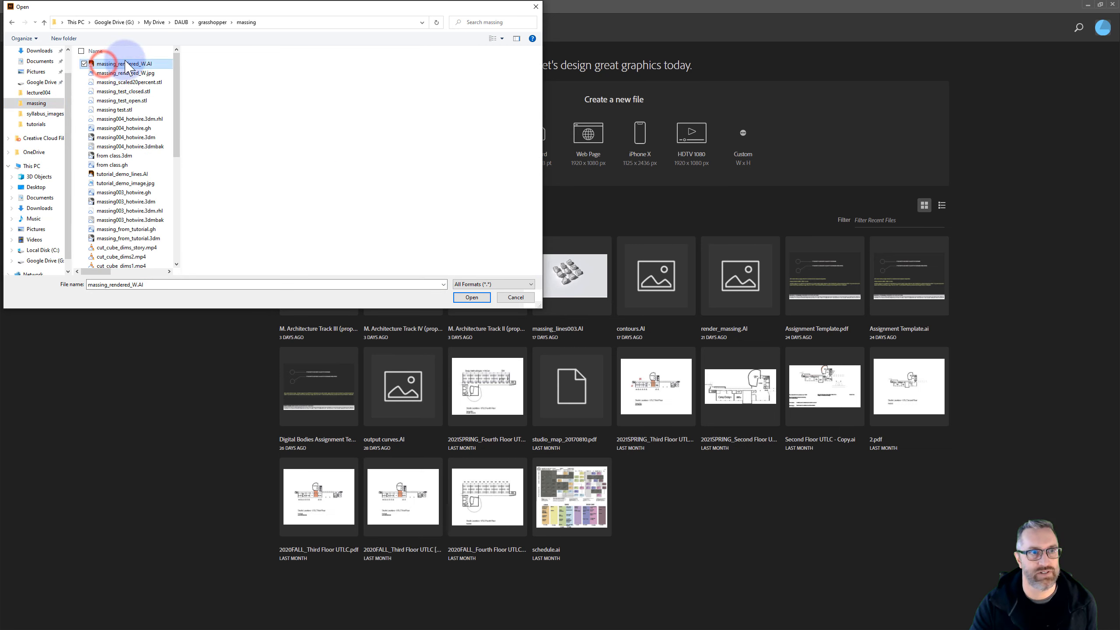
pyautogui.click(466, 297)
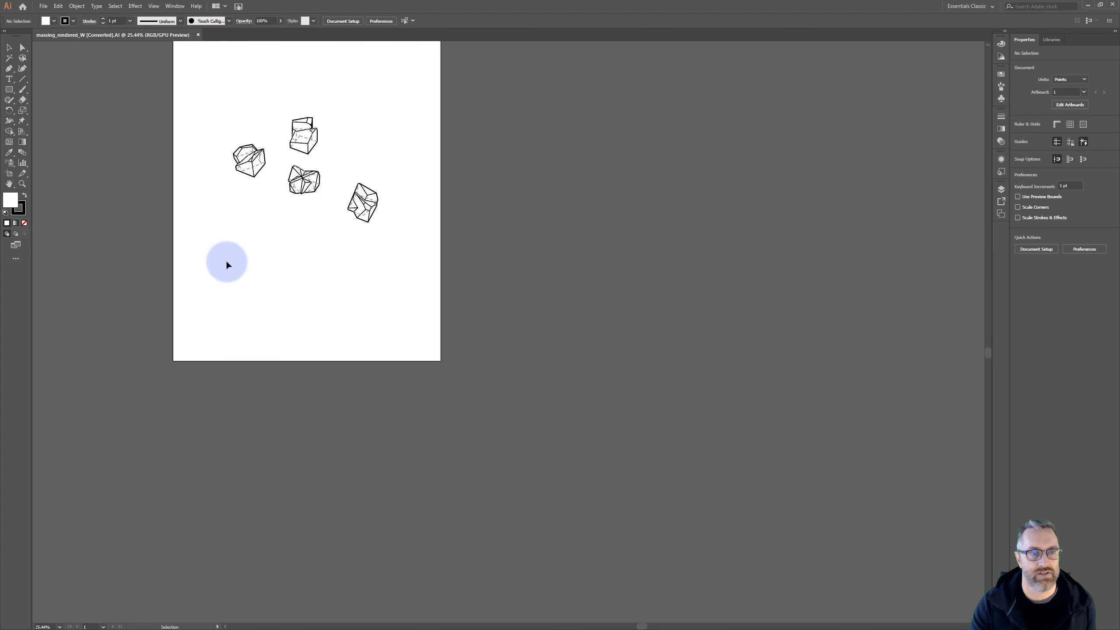
pyautogui.moveTo(262, 250); pyautogui.dragTo(387, 358)
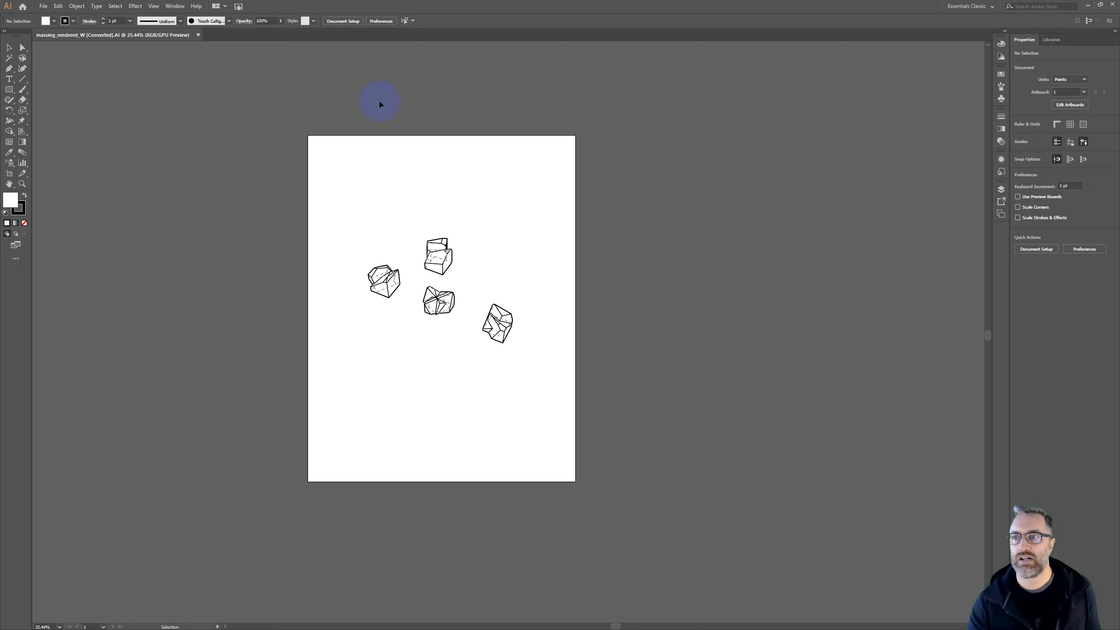
pyautogui.click(998, 213)
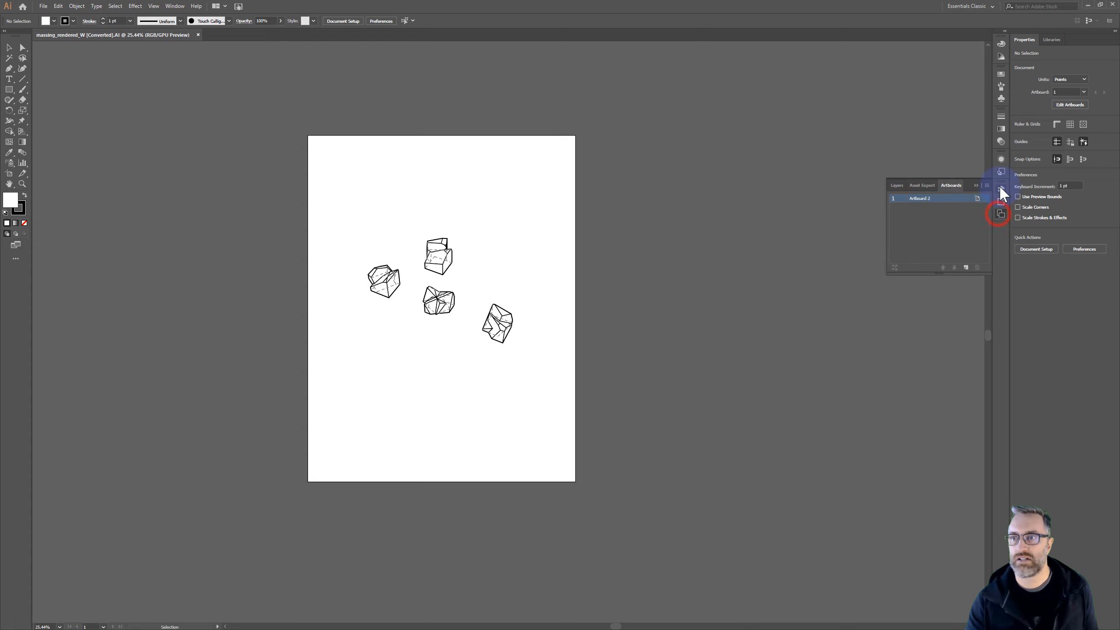
pyautogui.click(997, 212)
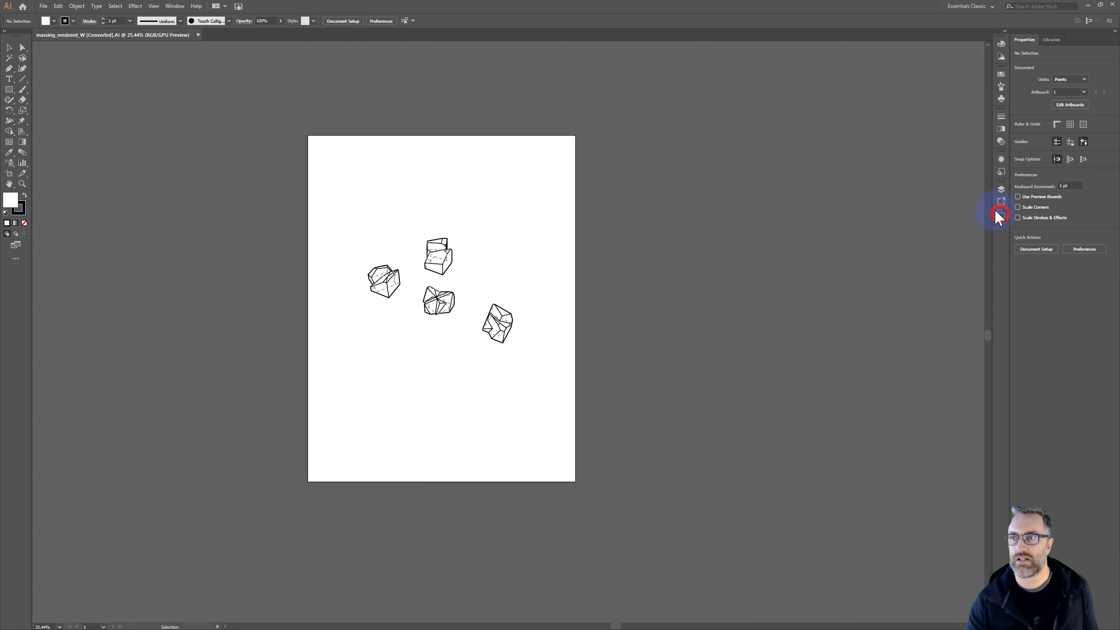
pyautogui.click(1078, 104)
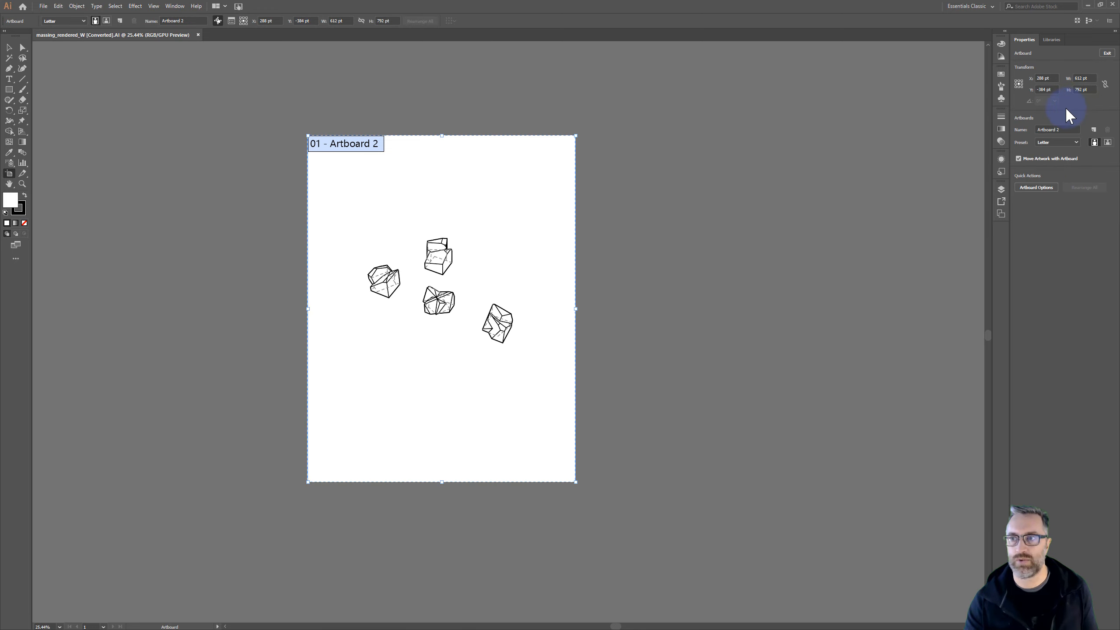
pyautogui.press('Escape')
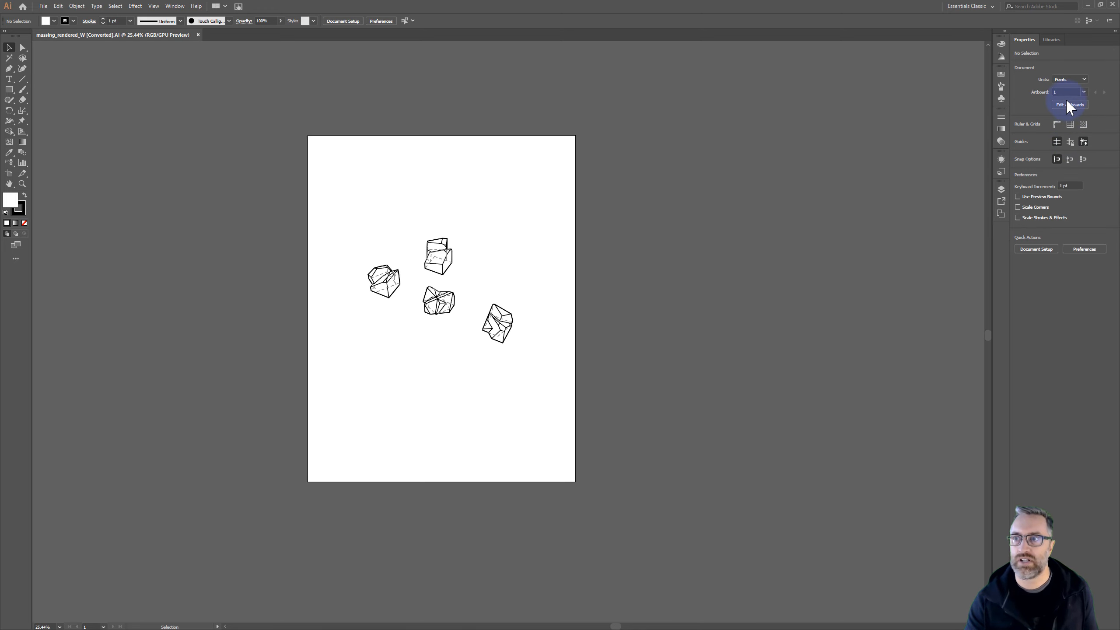
# Edit the Letter-size artboard and set its orientation to landscape
pyautogui.click(1066, 105)
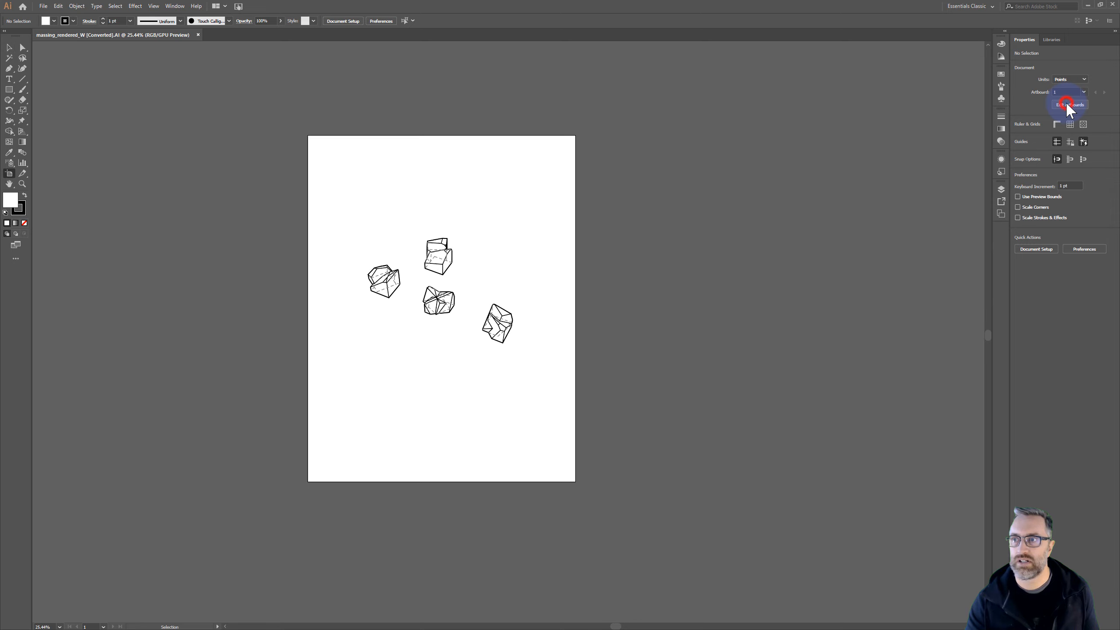
pyautogui.click(1108, 142)
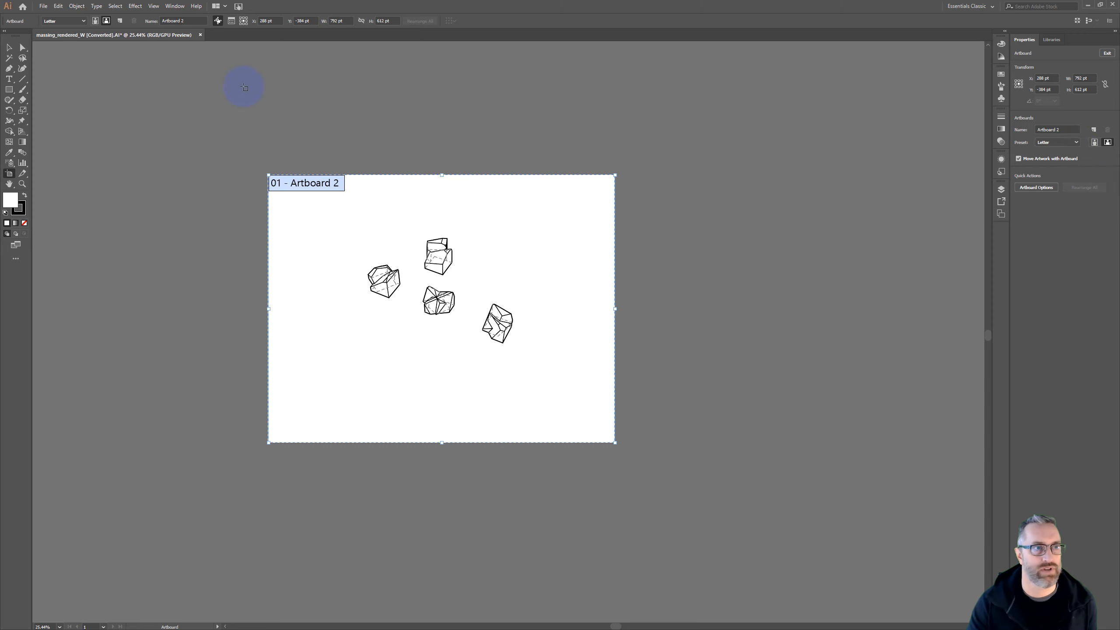
# Finish editing the artboard, add a new layer named image, and move it beneath all the Make2D layers
pyautogui.click(10, 47)
pyautogui.click(137, 90)
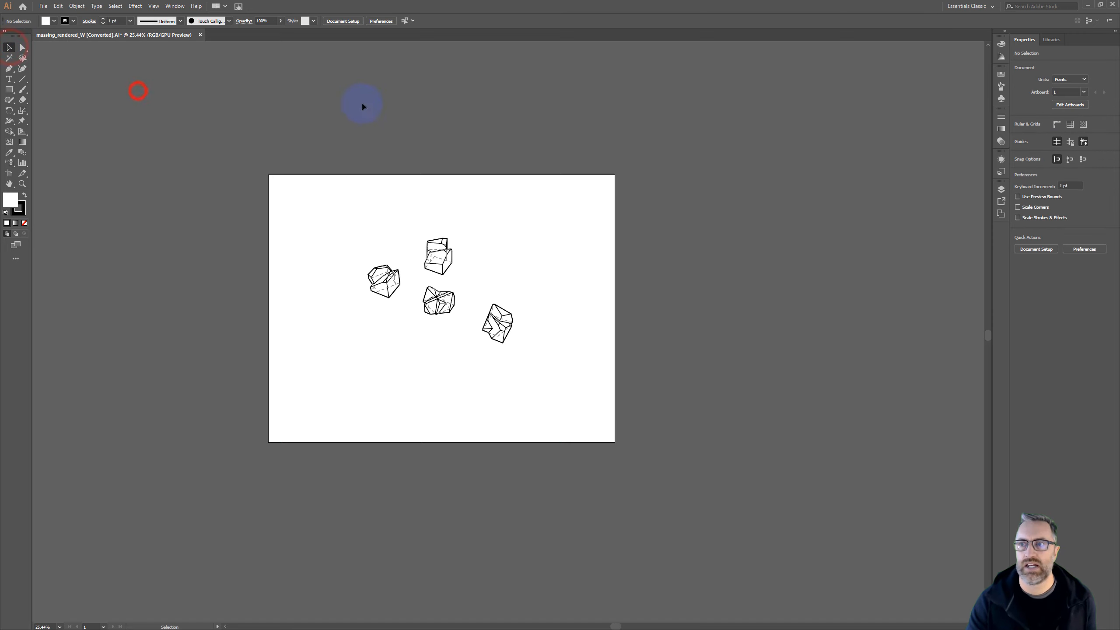
pyautogui.click(1001, 189)
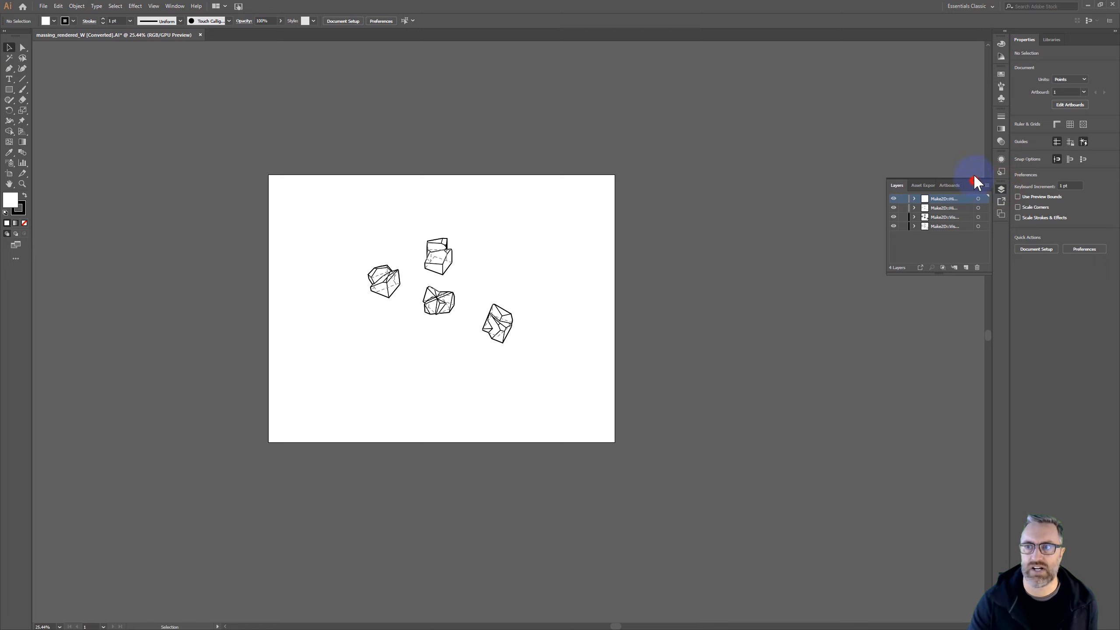
pyautogui.moveTo(971, 175); pyautogui.dragTo(963, 151)
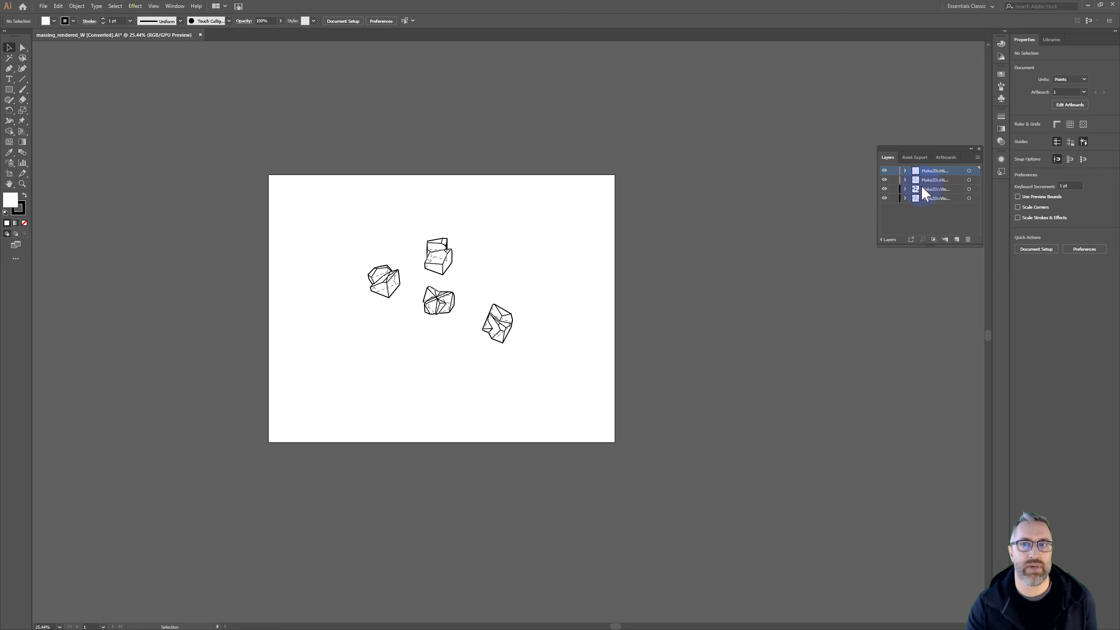
pyautogui.click(977, 157)
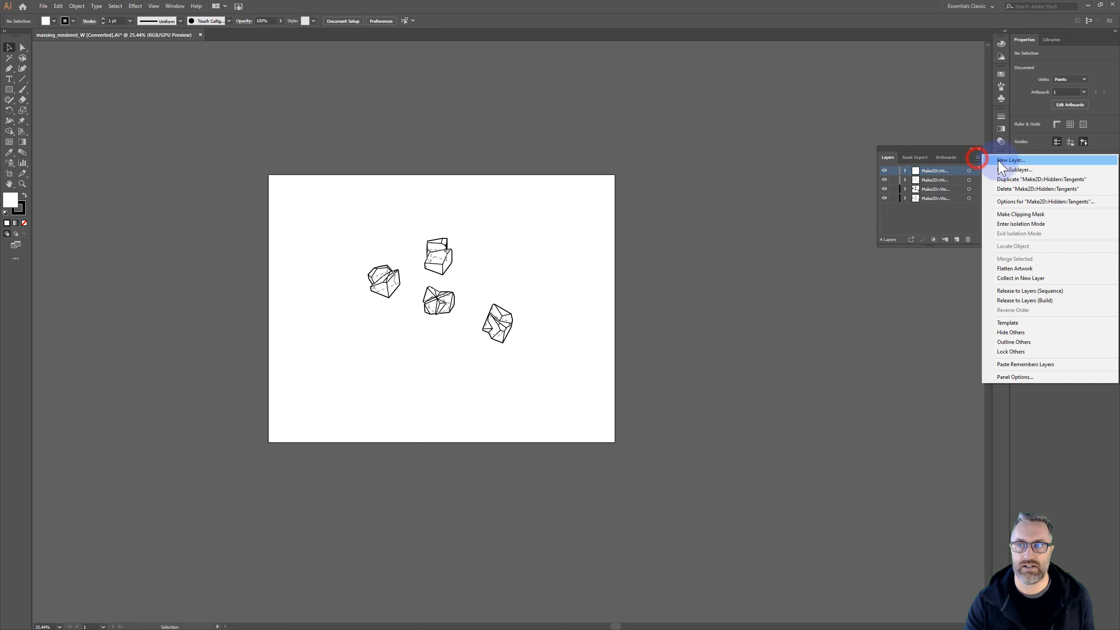
pyautogui.click(1003, 159)
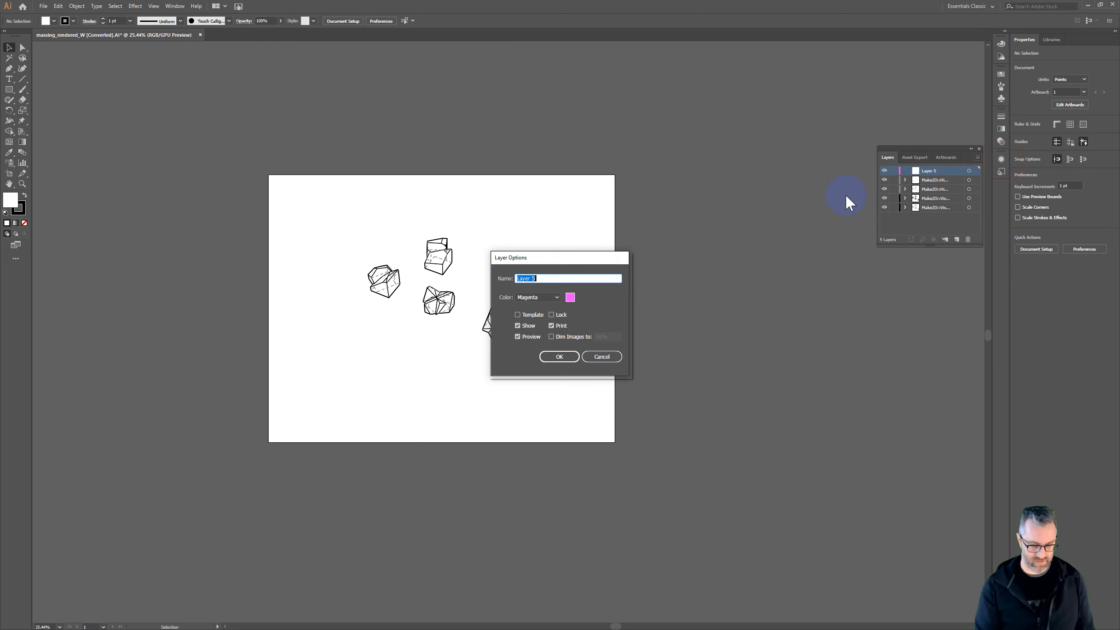
pyautogui.press('Return')
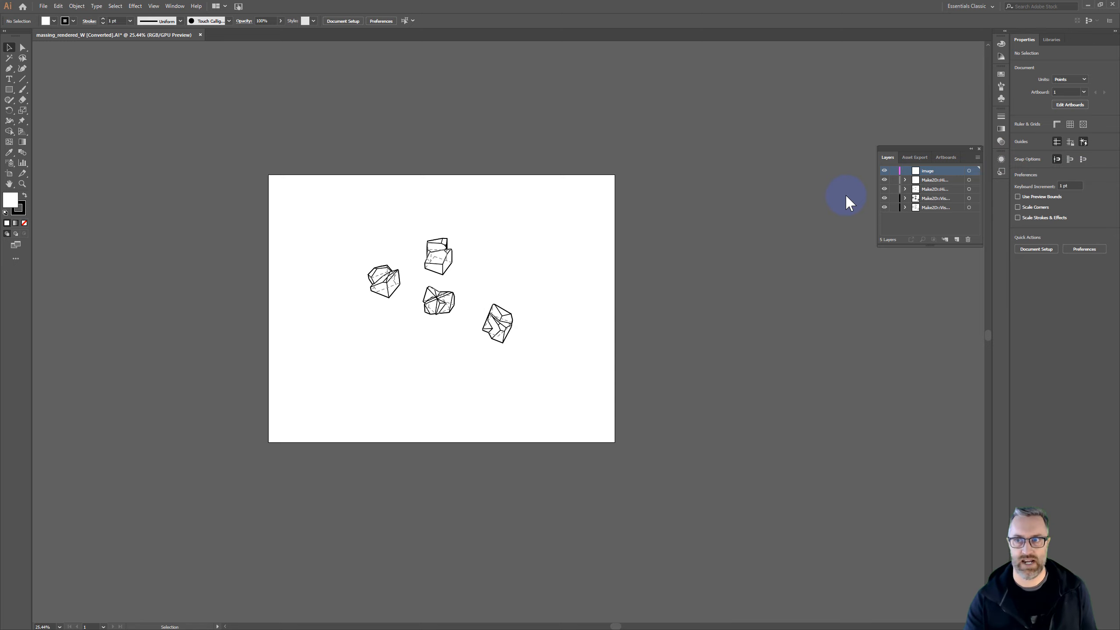
pyautogui.moveTo(934, 169); pyautogui.dragTo(935, 209)
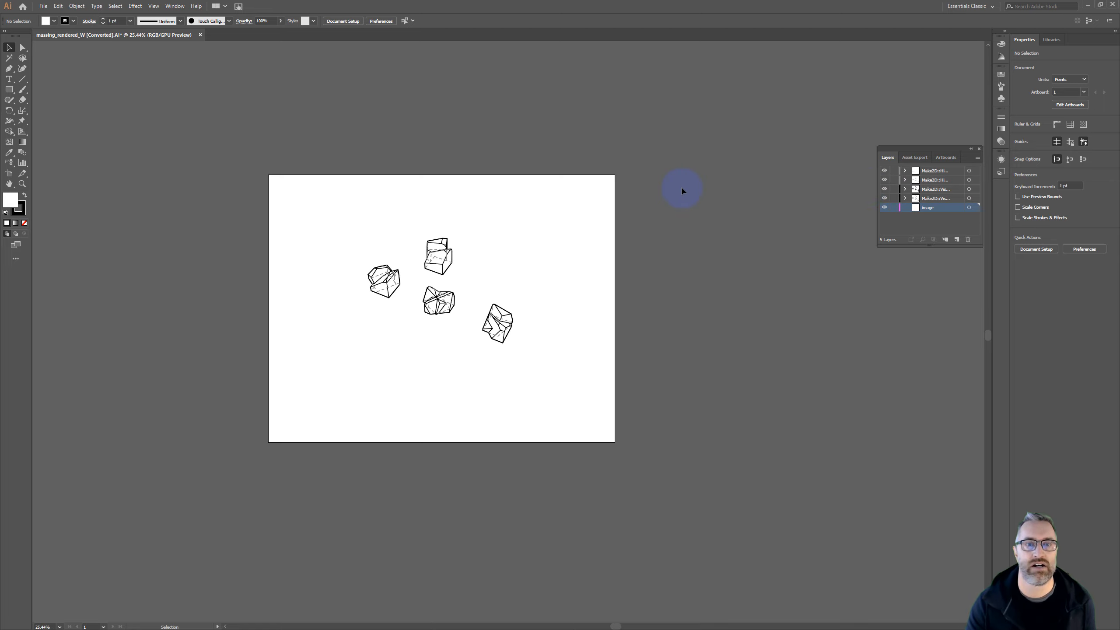
# Place massing_rendered_W.jpg from the massing folder as a linked file on the image layer
pyautogui.click(537, 146)
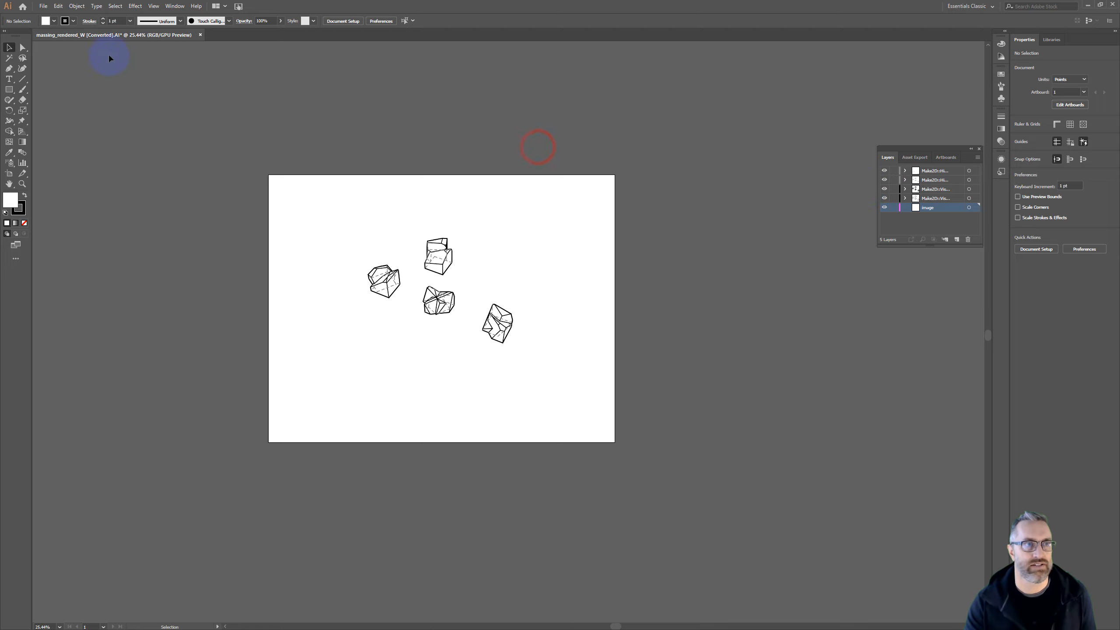
pyautogui.click(44, 7)
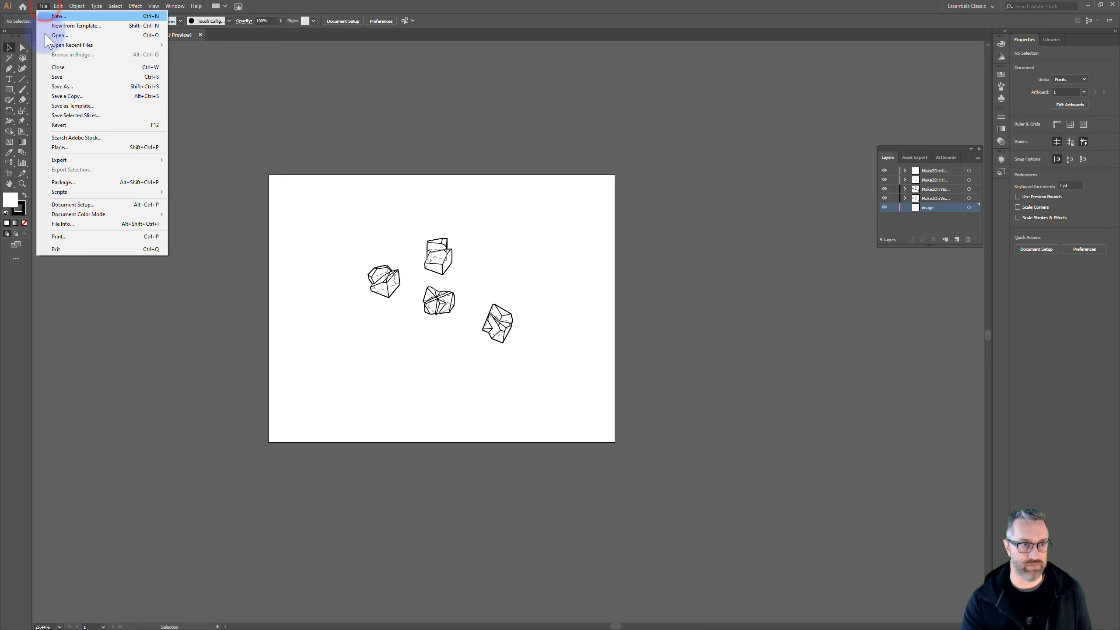
pyautogui.click(60, 148)
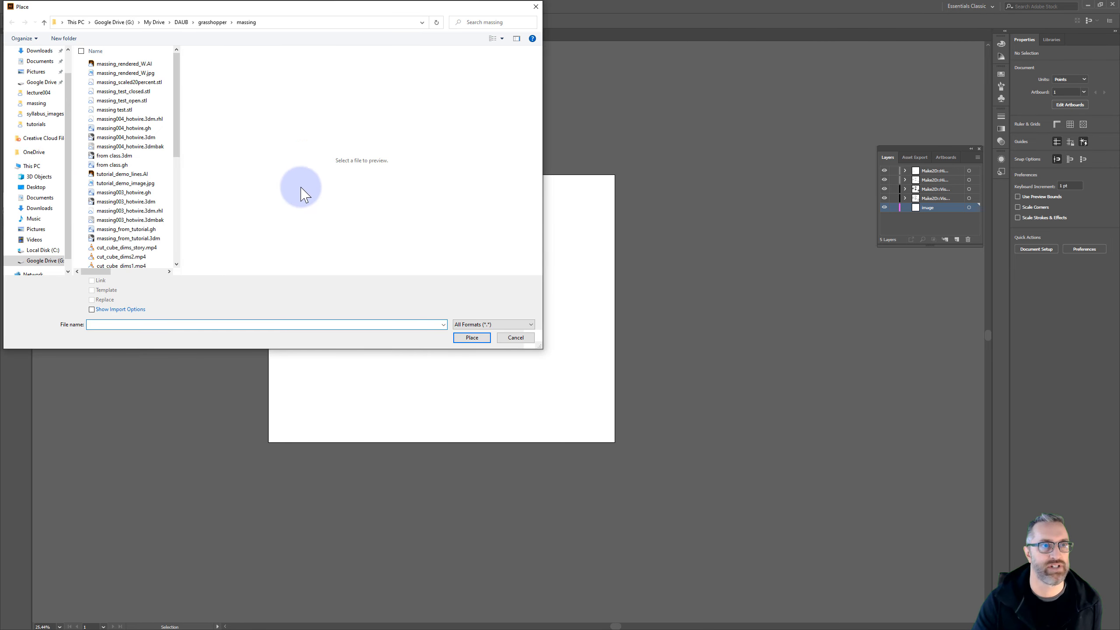
pyautogui.click(115, 74)
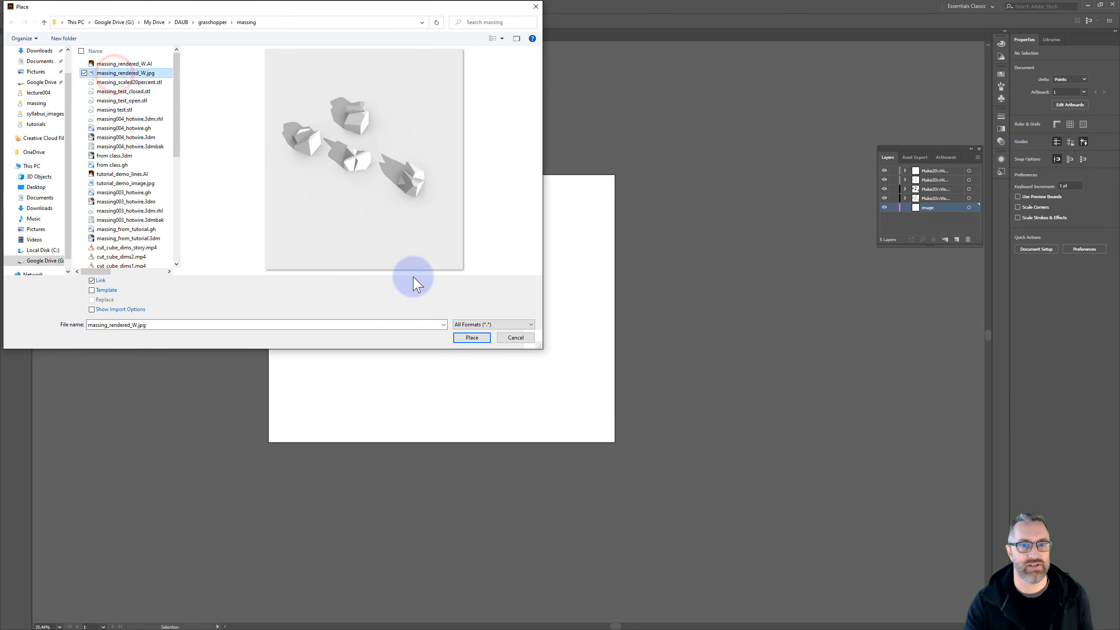
pyautogui.click(470, 338)
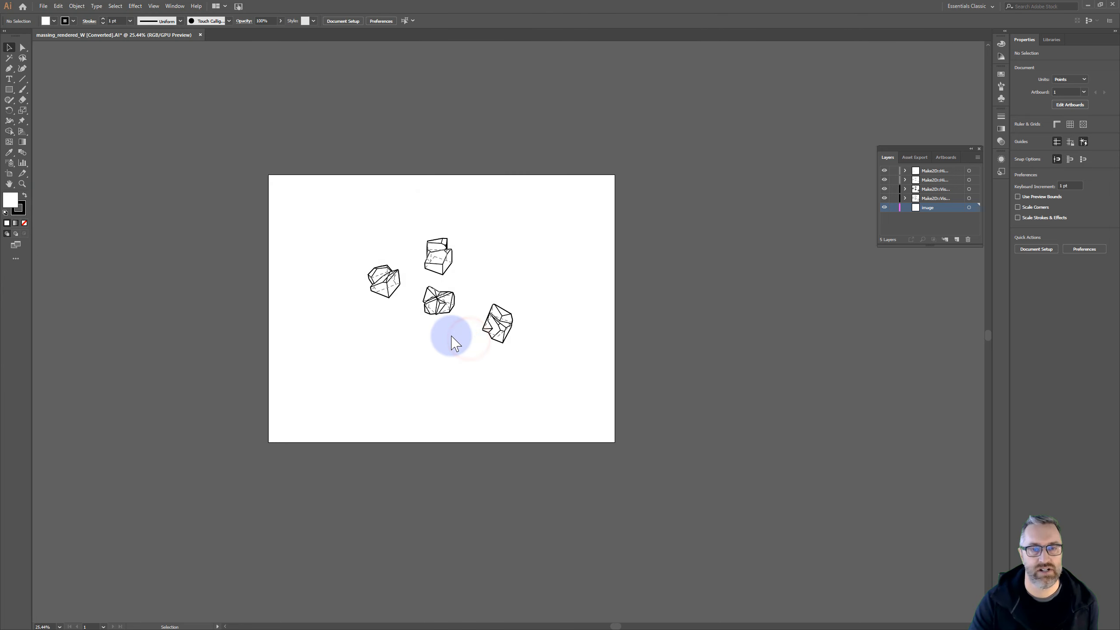
pyautogui.click(298, 209)
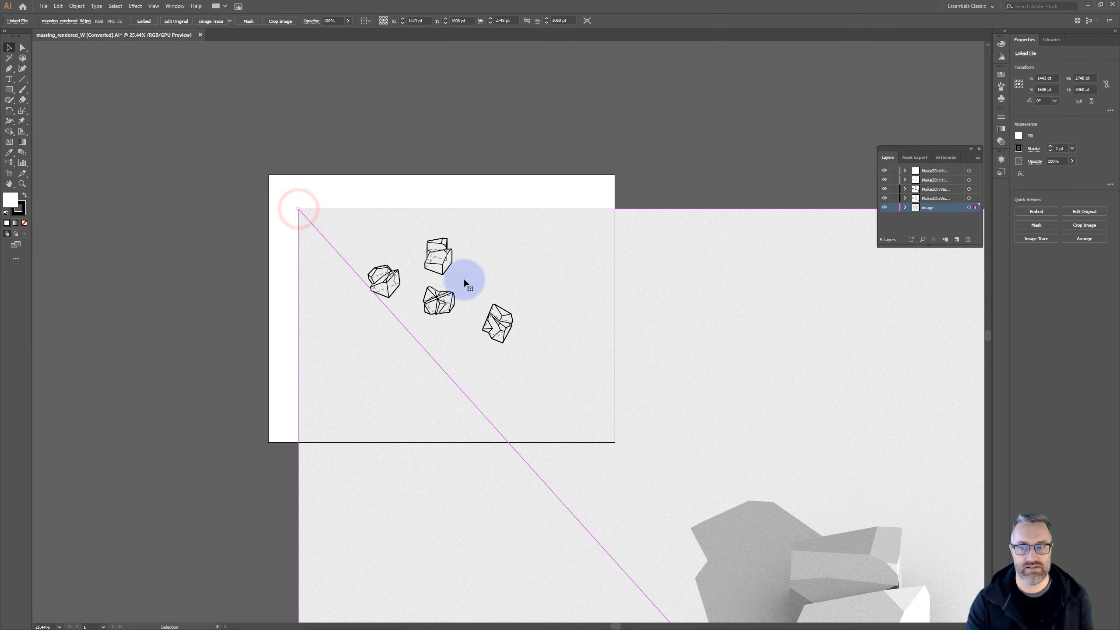
# Scale the placed render down to about 837 by 932 pt and position it so it covers the artboard with all four massings inside
pyautogui.keyDown('alt'); pyautogui.scroll(-5, 489, 280); pyautogui.keyUp('alt')
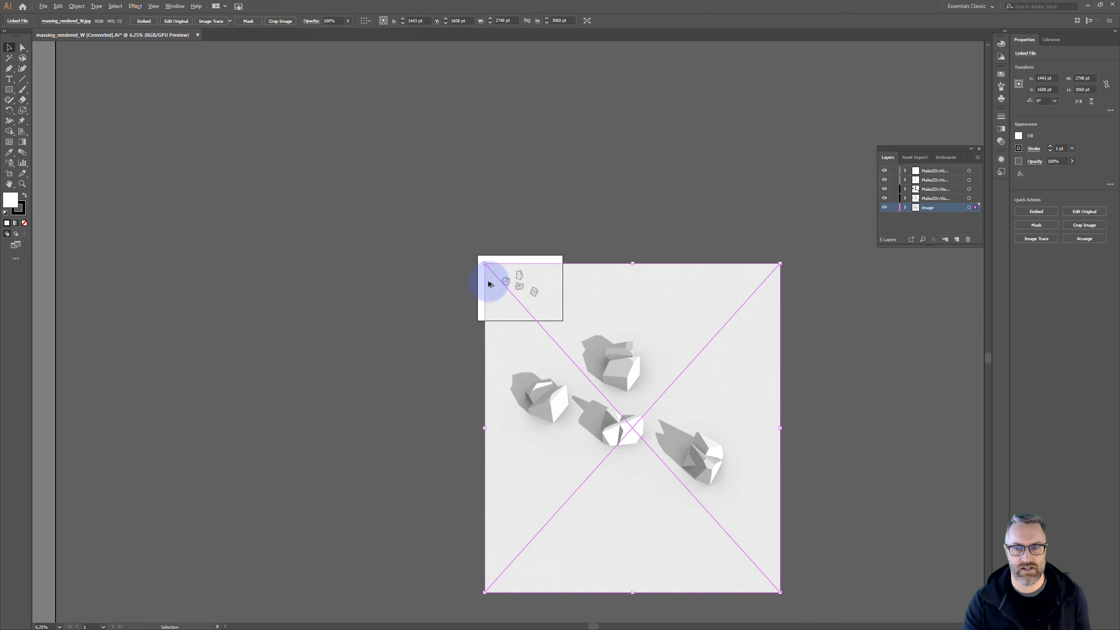
pyautogui.keyDown('alt'); pyautogui.scroll(2, 490, 282); pyautogui.keyUp('alt')
pyautogui.moveTo(595, 337); pyautogui.dragTo(630, 322)
pyautogui.keyDown('alt'); pyautogui.scroll(-1, 707, 408); pyautogui.keyUp('alt')
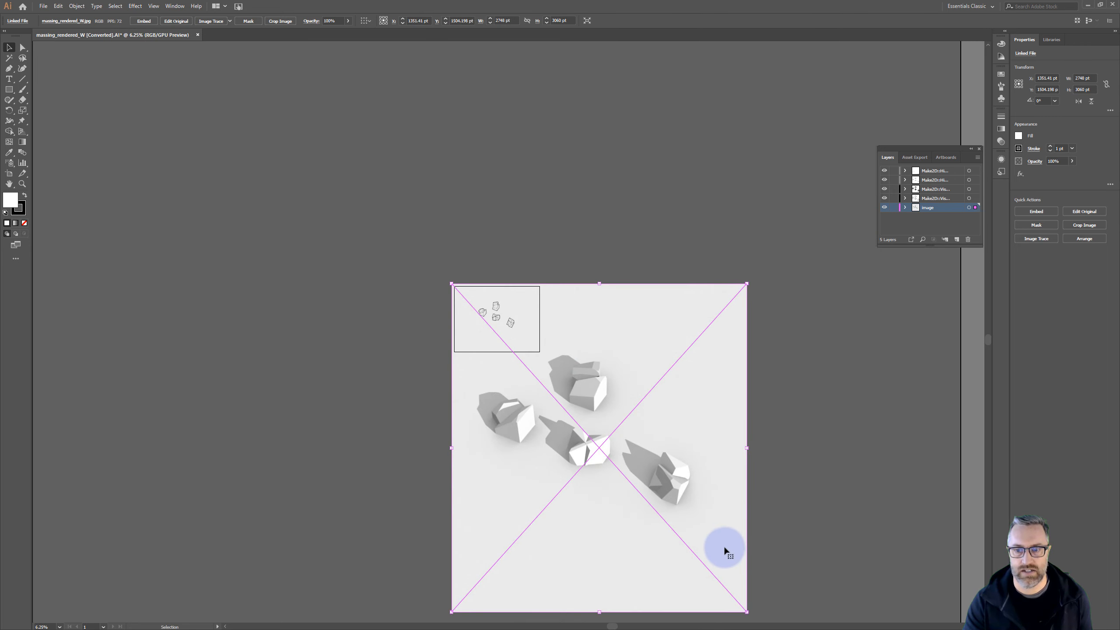
pyautogui.moveTo(745, 611); pyautogui.dragTo(539, 393)
pyautogui.keyDown('alt'); pyautogui.scroll(3, 510, 336); pyautogui.keyUp('alt')
pyautogui.keyDown('alt'); pyautogui.scroll(1, 510, 336); pyautogui.keyUp('alt')
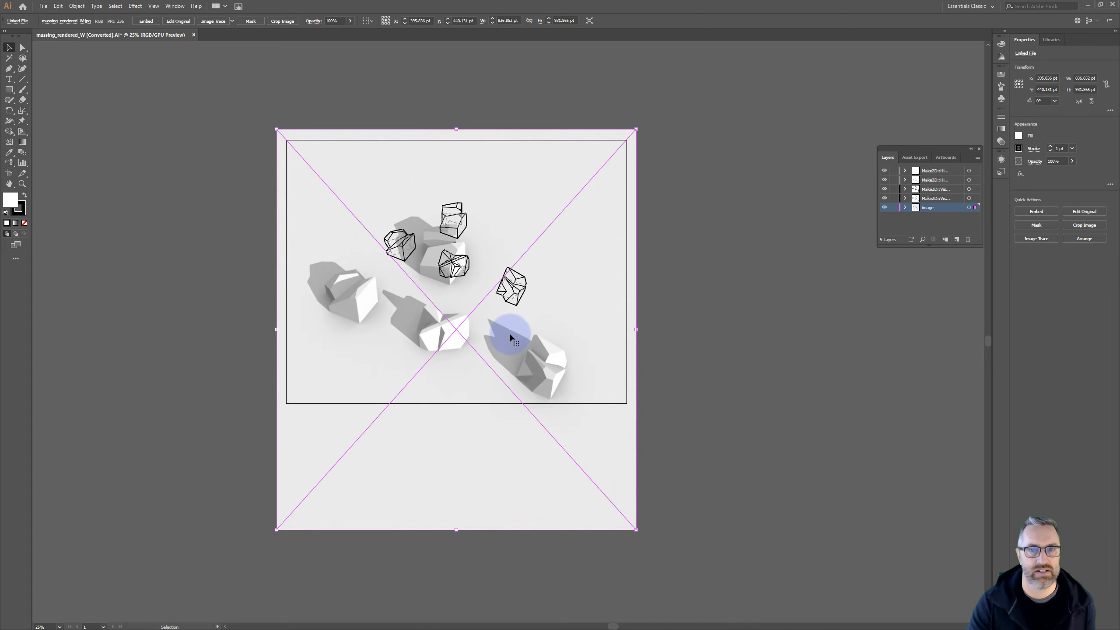
pyautogui.moveTo(564, 321); pyautogui.dragTo(566, 293)
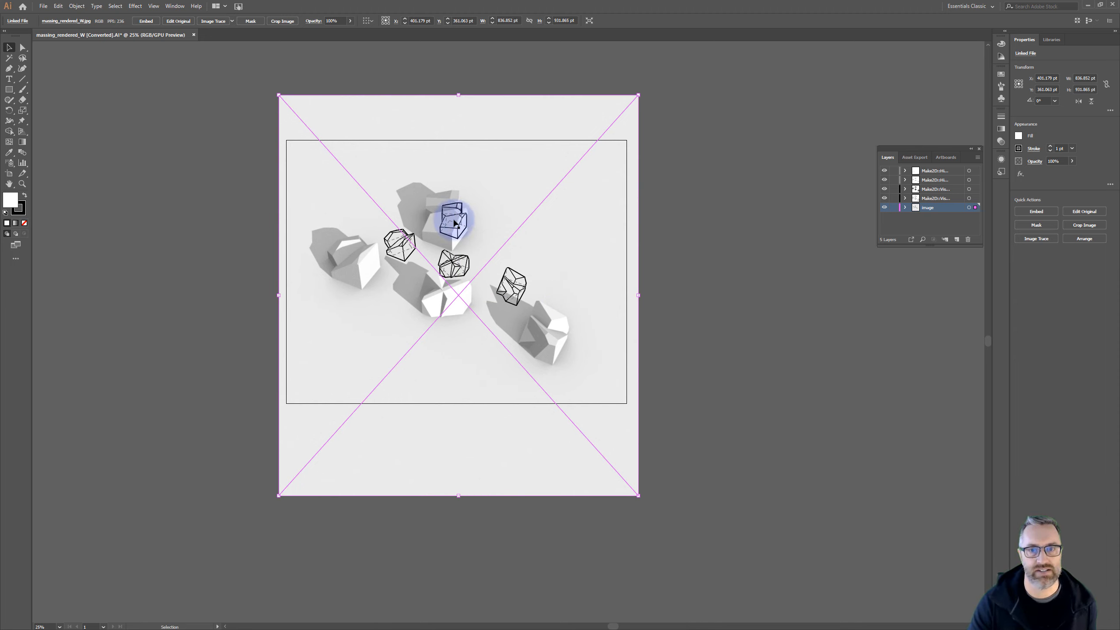
pyautogui.click(663, 183)
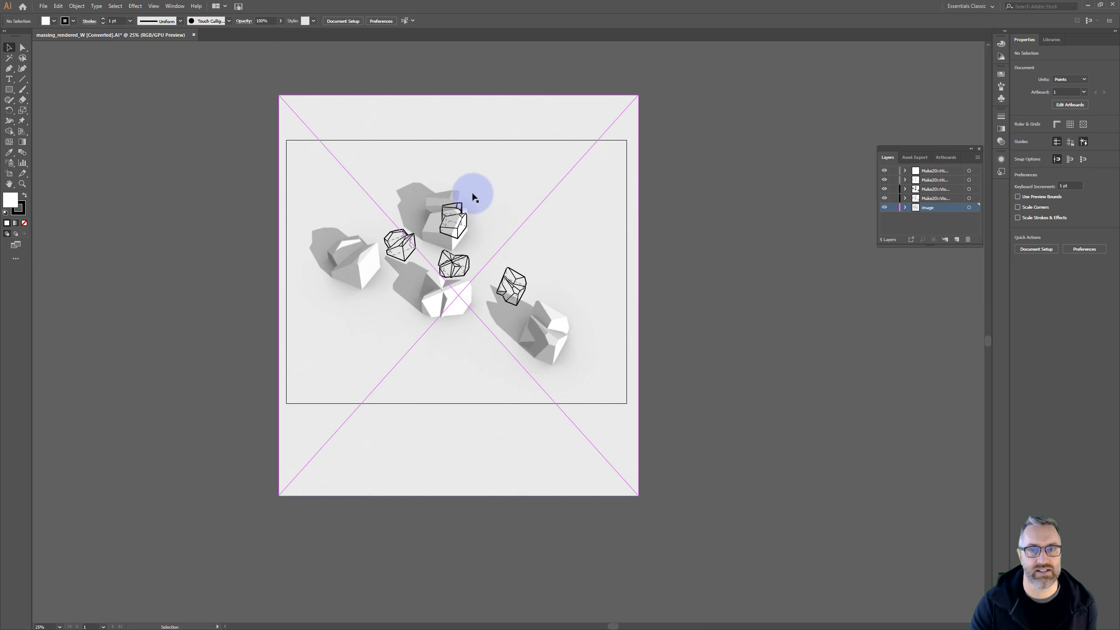
# Lock the image layer and select all of the Make2D linework
pyautogui.keyDown('alt'); pyautogui.scroll(1, 459, 238); pyautogui.keyUp('alt')
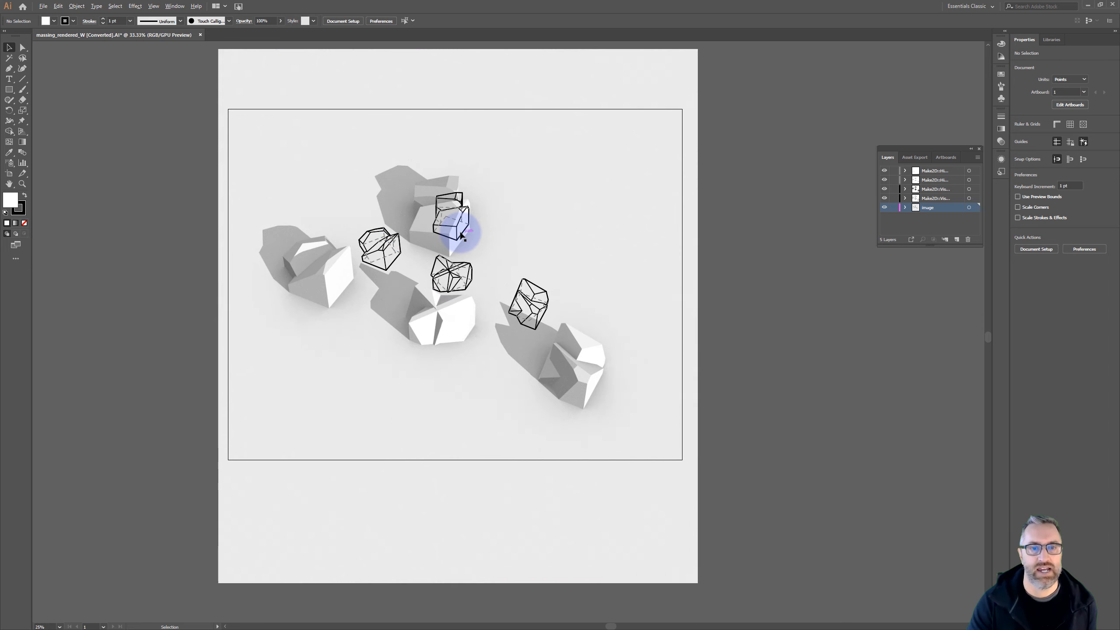
pyautogui.click(894, 208)
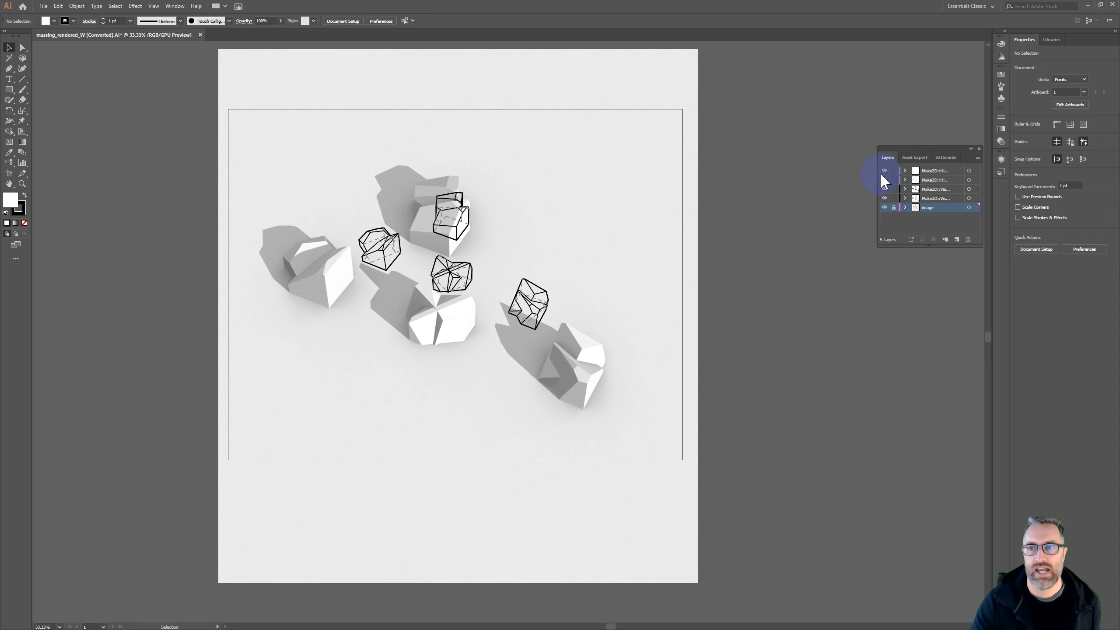
pyautogui.press('a')
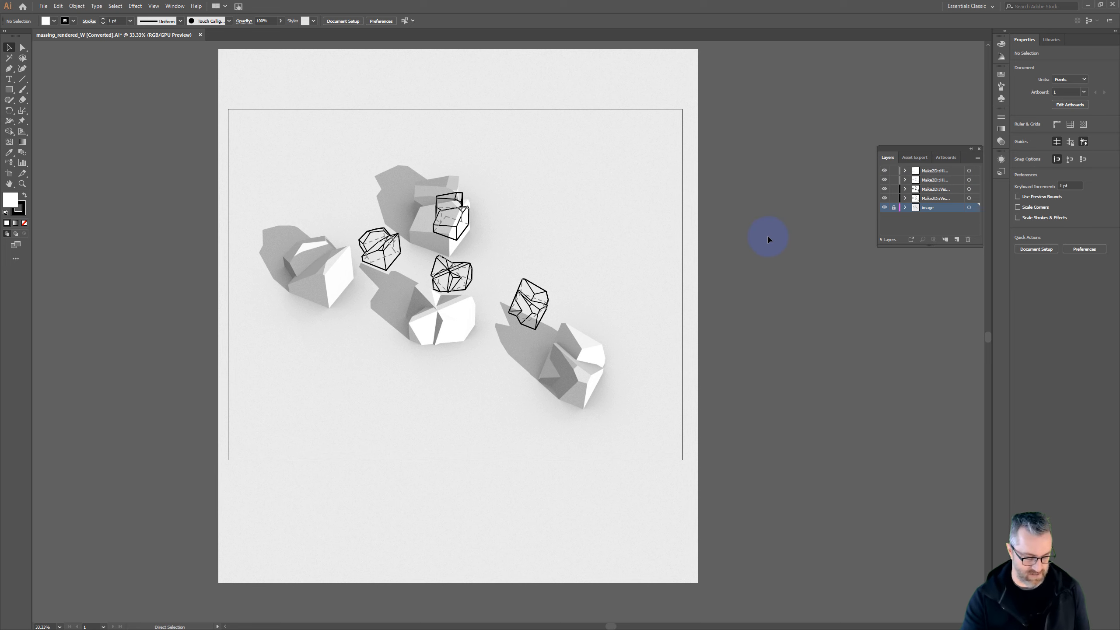
pyautogui.hotkey('ctrl', 'a')
pyautogui.press('v')
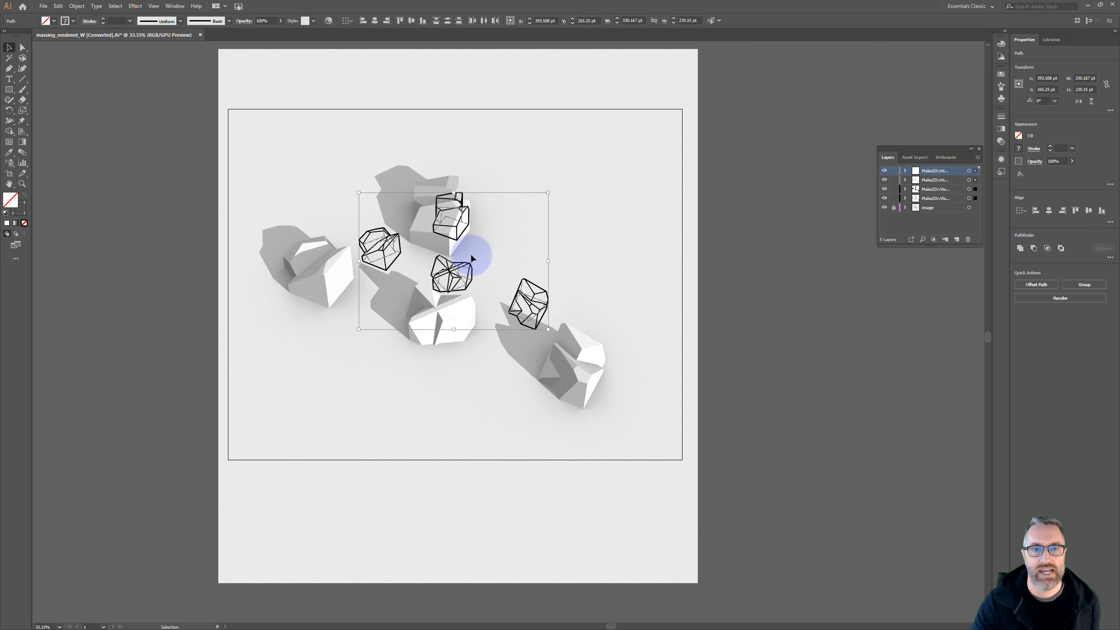
# Move and scale the linework proportionally to about 563 by 407 pt so it aligns with the four rendered massings, and deselect it
pyautogui.keyDown('alt'); pyautogui.scroll(1, 441, 219); pyautogui.keyUp('alt')
pyautogui.moveTo(432, 225); pyautogui.dragTo(181, 270)
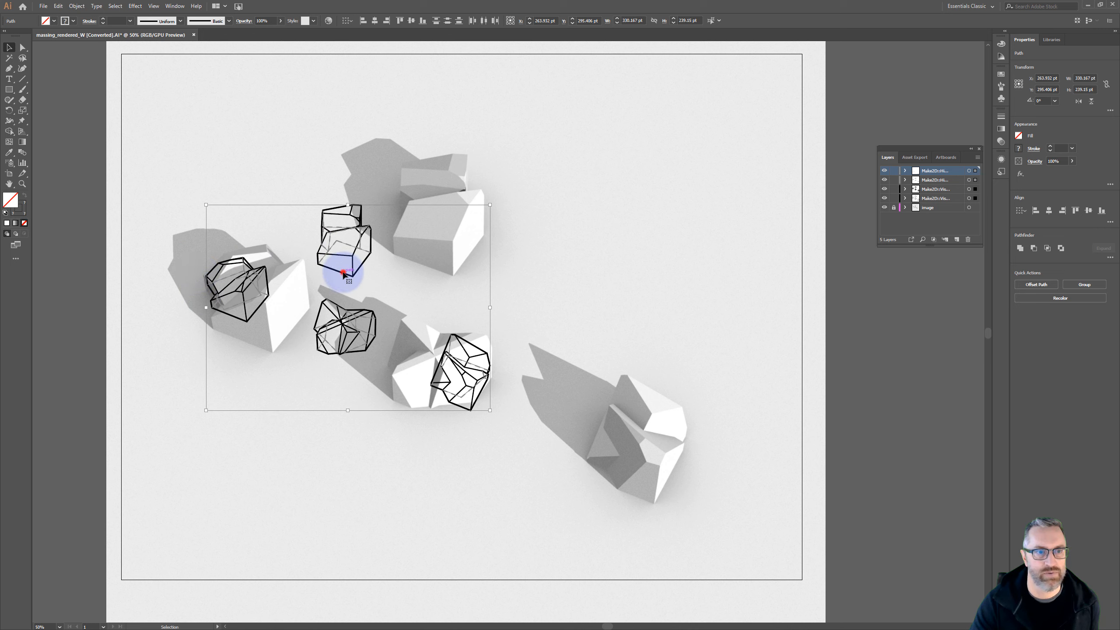
pyautogui.moveTo(343, 274); pyautogui.dragTo(340, 276)
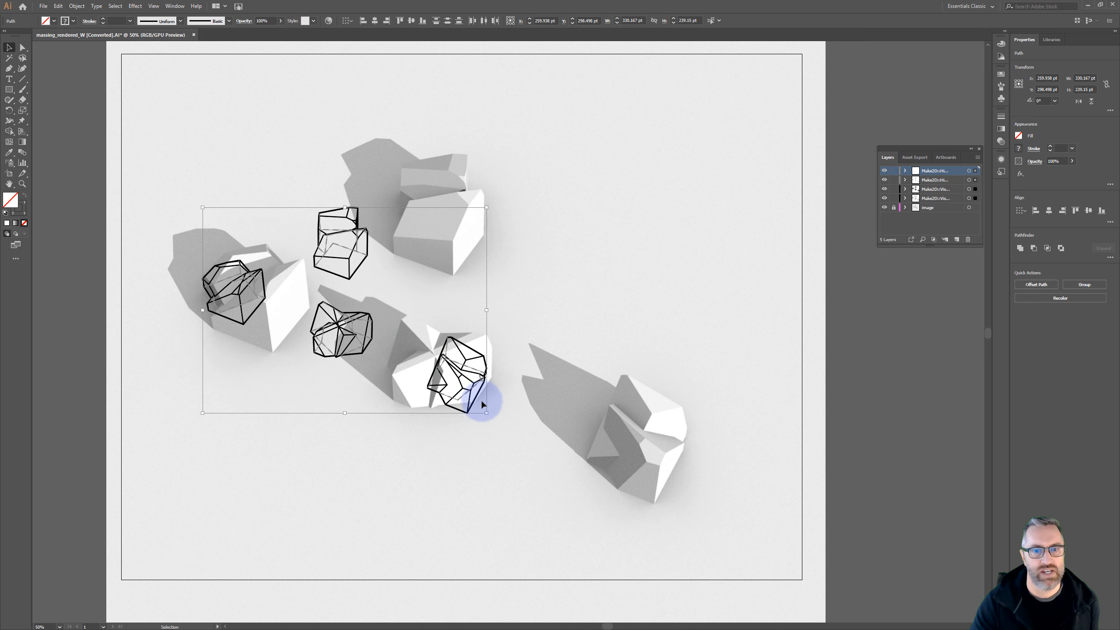
pyautogui.moveTo(487, 412); pyautogui.dragTo(744, 560)
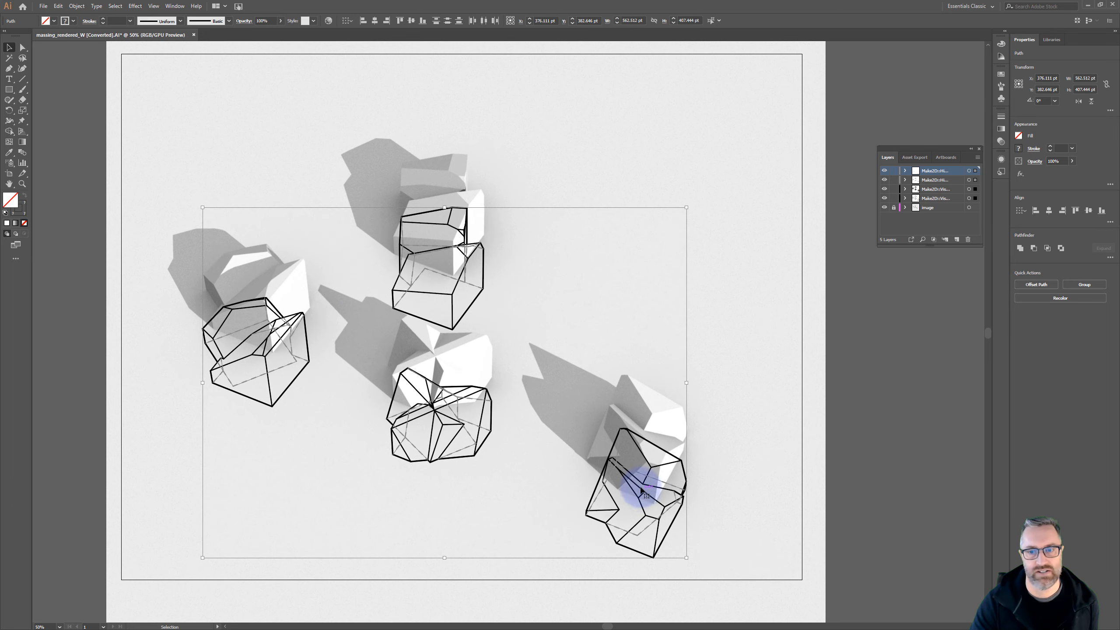
pyautogui.moveTo(649, 470); pyautogui.dragTo(650, 421)
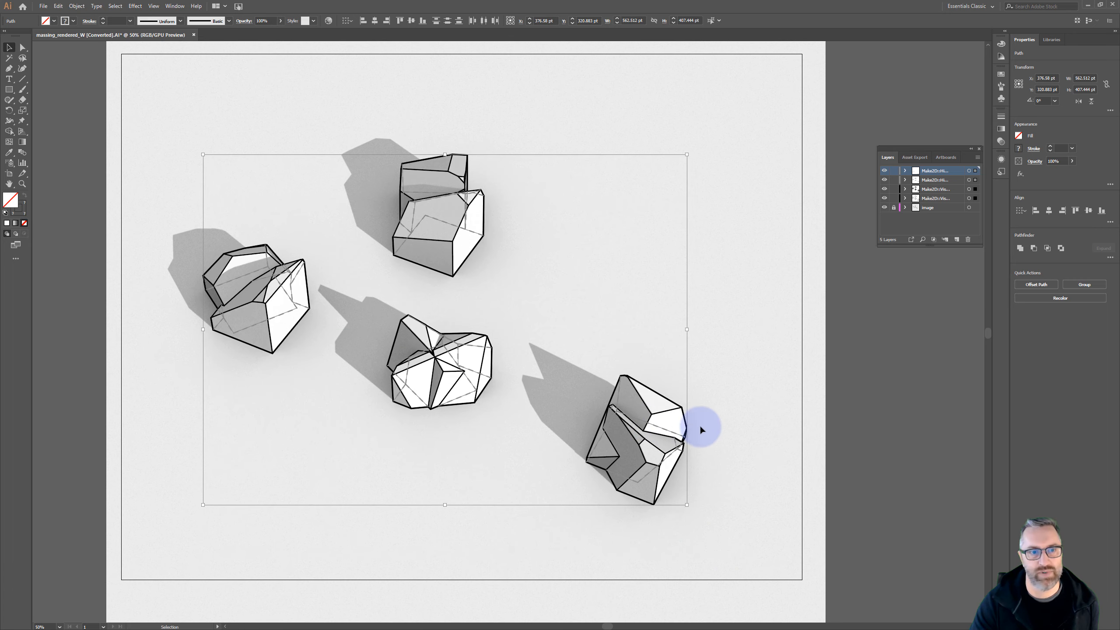
pyautogui.click(715, 426)
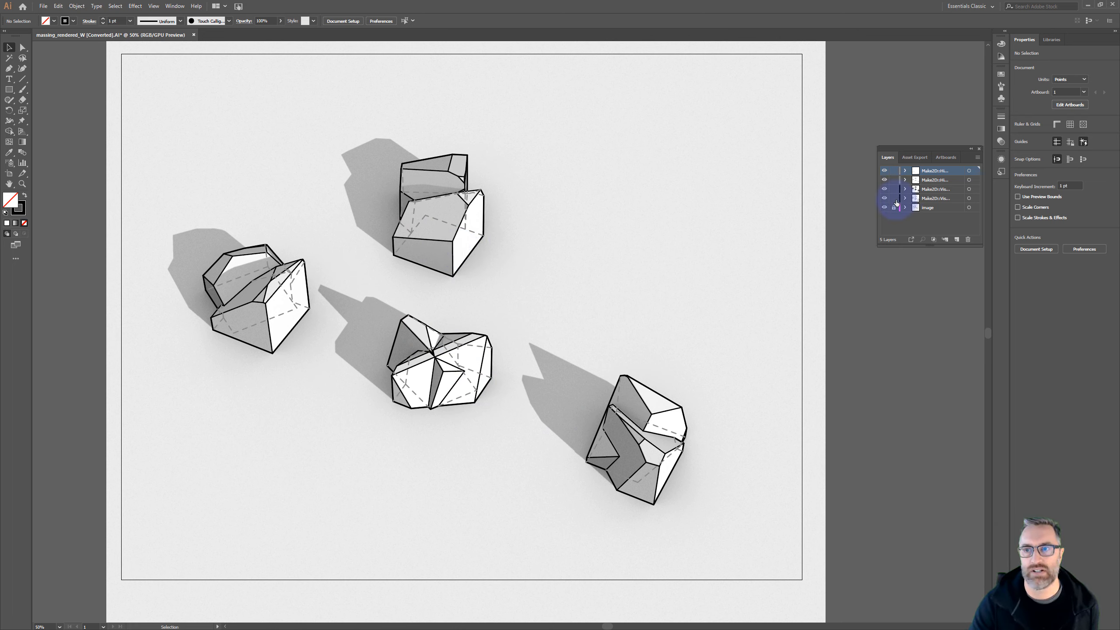
# Hide the two Make2D layers that contain the dashed hidden lines, including Make2D::Hidden::Tangents
pyautogui.click(885, 171)
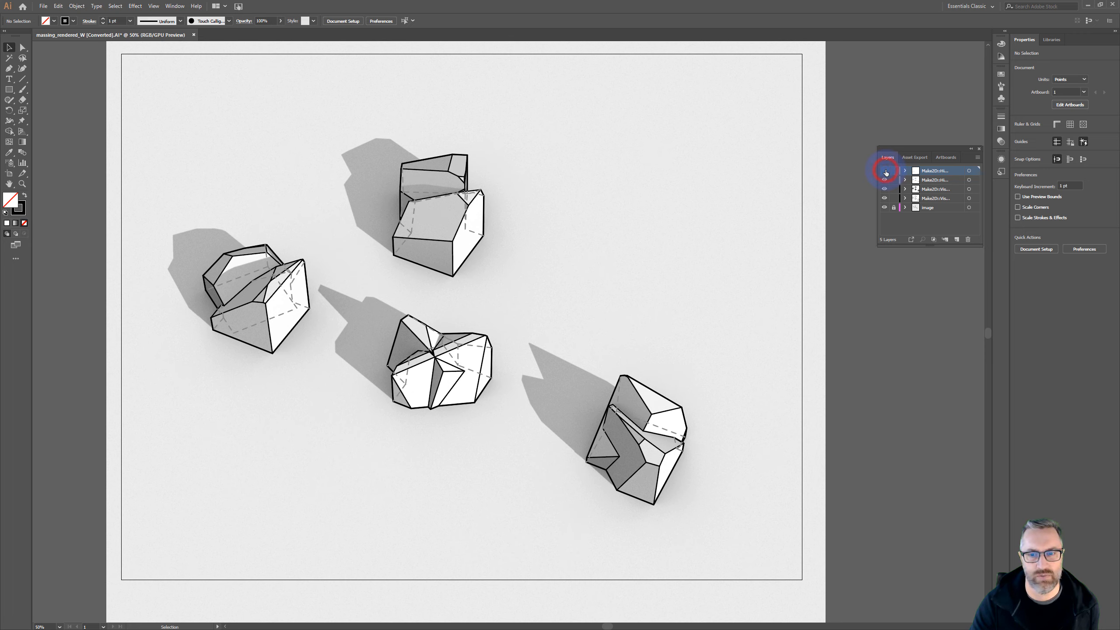
pyautogui.click(886, 171)
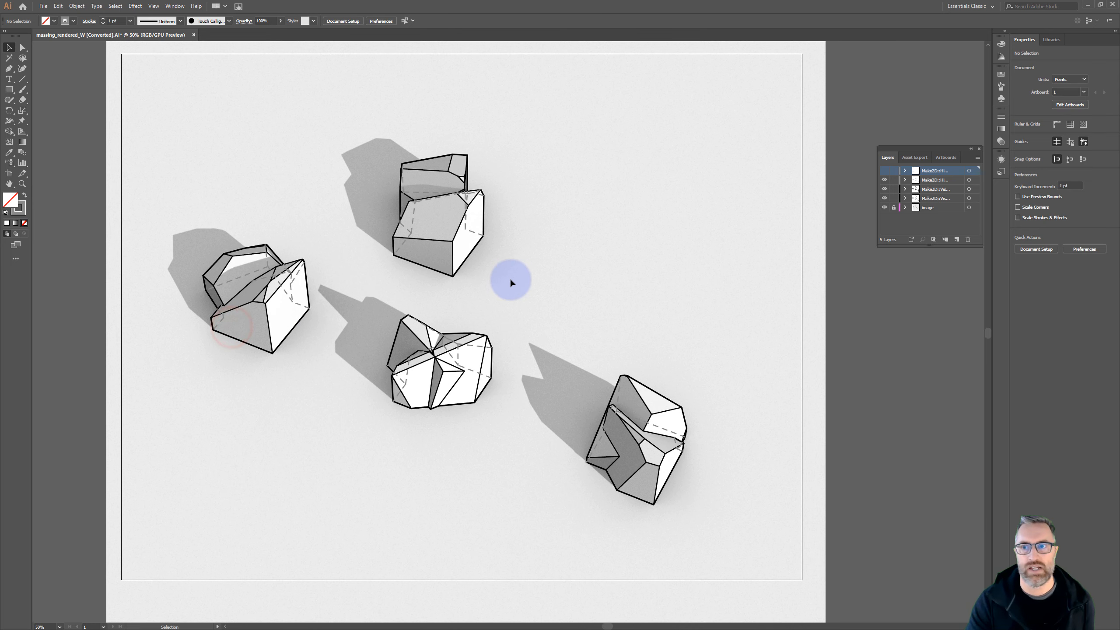
pyautogui.click(884, 180)
pyautogui.click(884, 181)
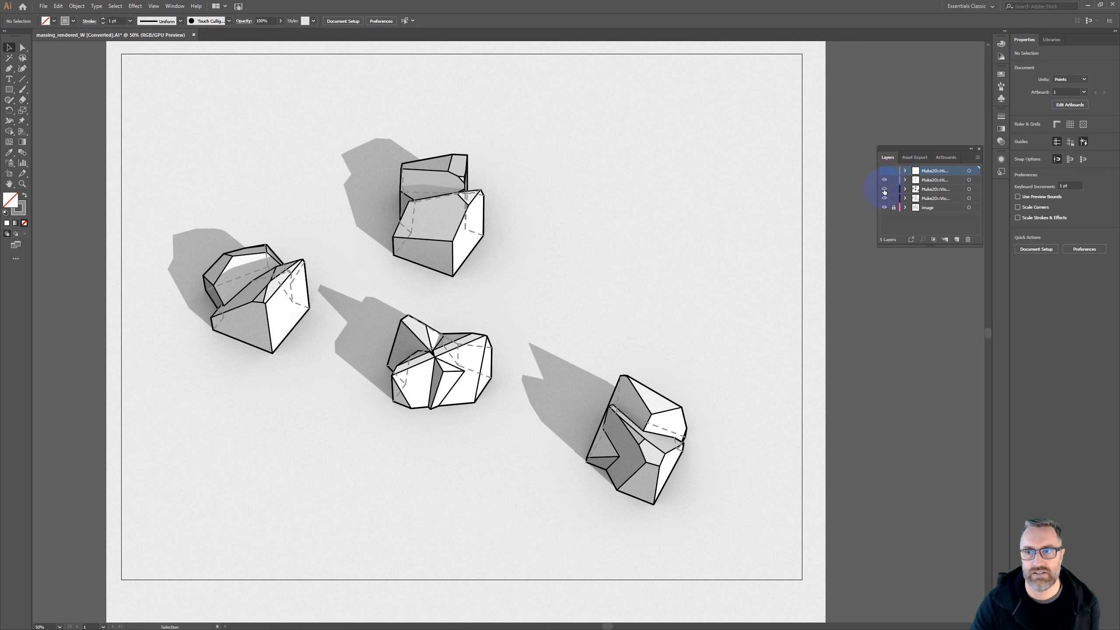
pyautogui.click(884, 180)
# Toggle the two visible-line layers to compare them, keep only the heavy outline layer shown above the render, and inspect the upper massing's outline
pyautogui.click(883, 189)
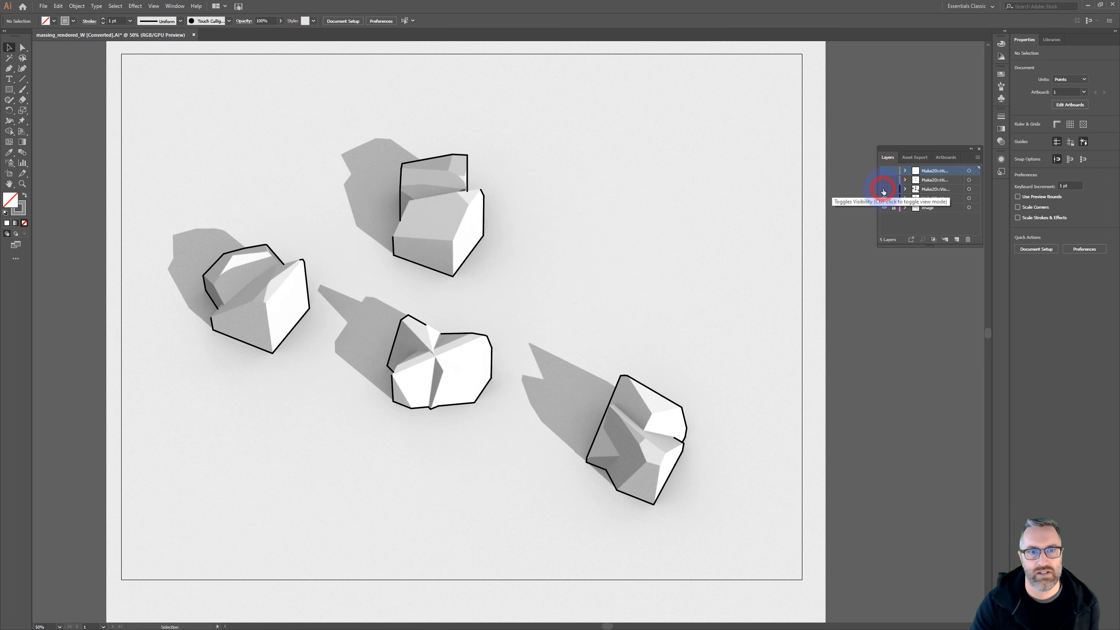
pyautogui.click(883, 189)
pyautogui.click(884, 190)
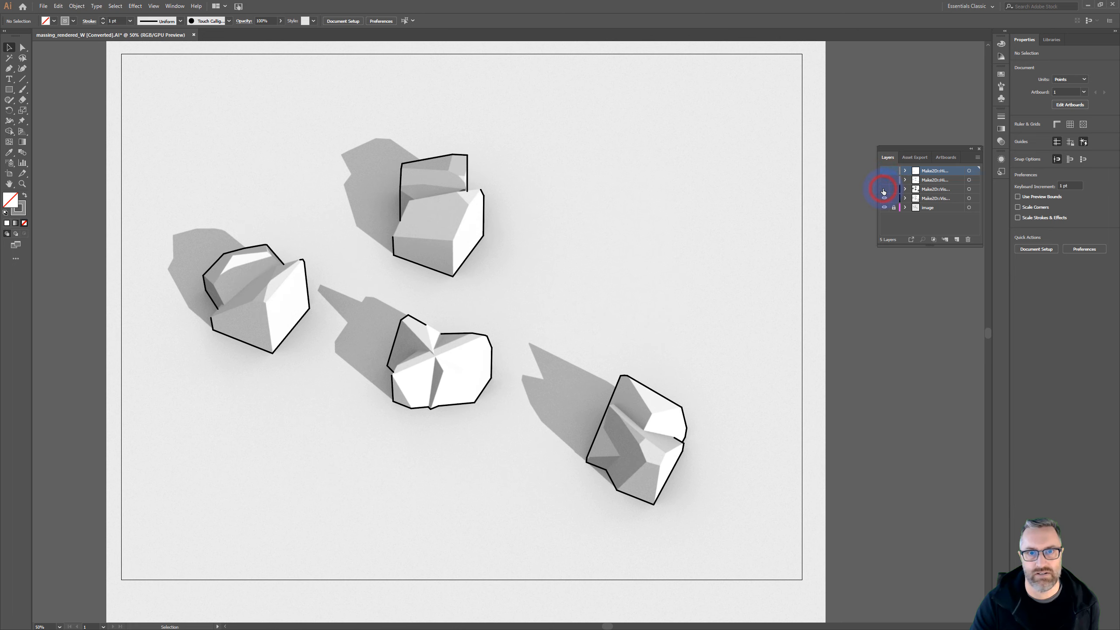
pyautogui.click(884, 189)
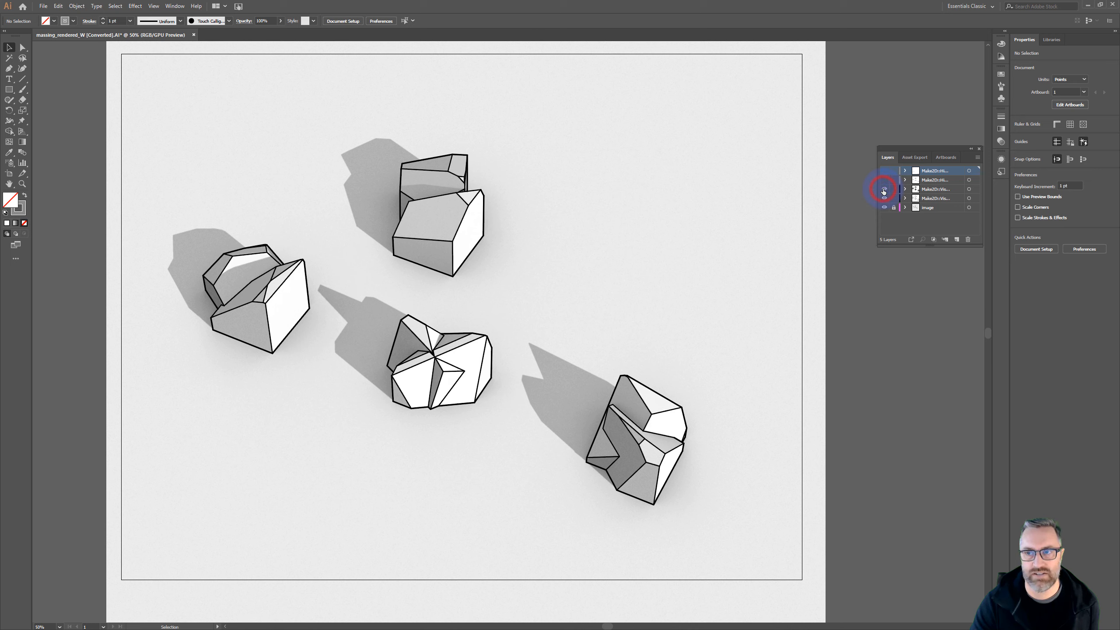
pyautogui.click(883, 189)
pyautogui.click(883, 198)
pyautogui.click(883, 199)
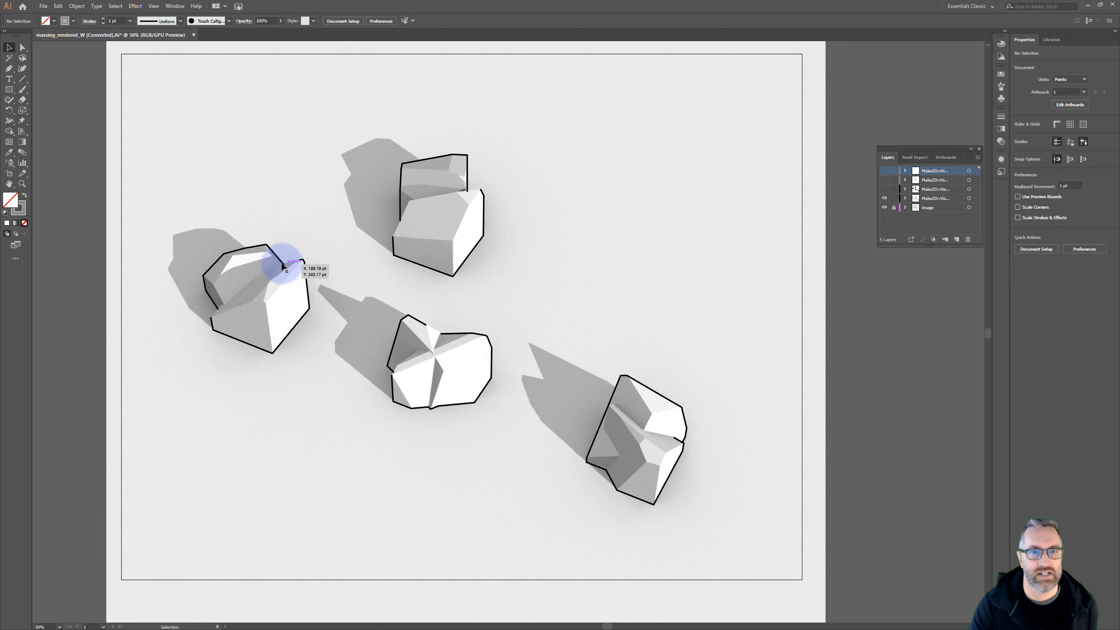
pyautogui.keyDown('alt'); pyautogui.scroll(2, 472, 182); pyautogui.keyUp('alt')
pyautogui.keyDown('alt'); pyautogui.scroll(1, 472, 182); pyautogui.keyUp('alt')
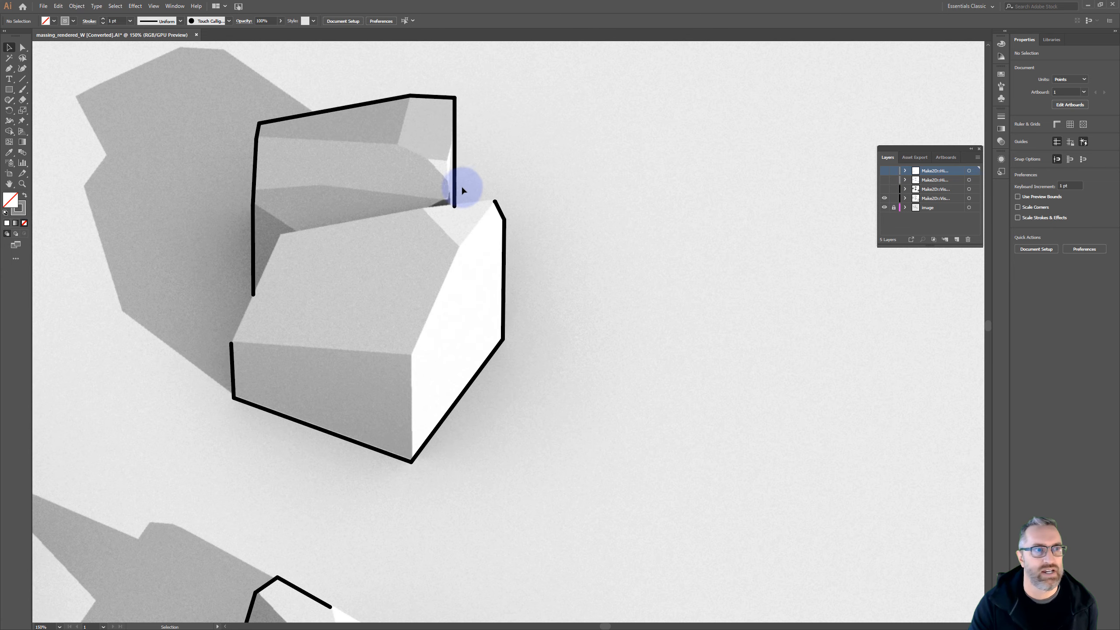
# Bridge the two gaps in the upper massing's silhouette with Pen tool segments on the heavy outline layer
pyautogui.click(8, 68)
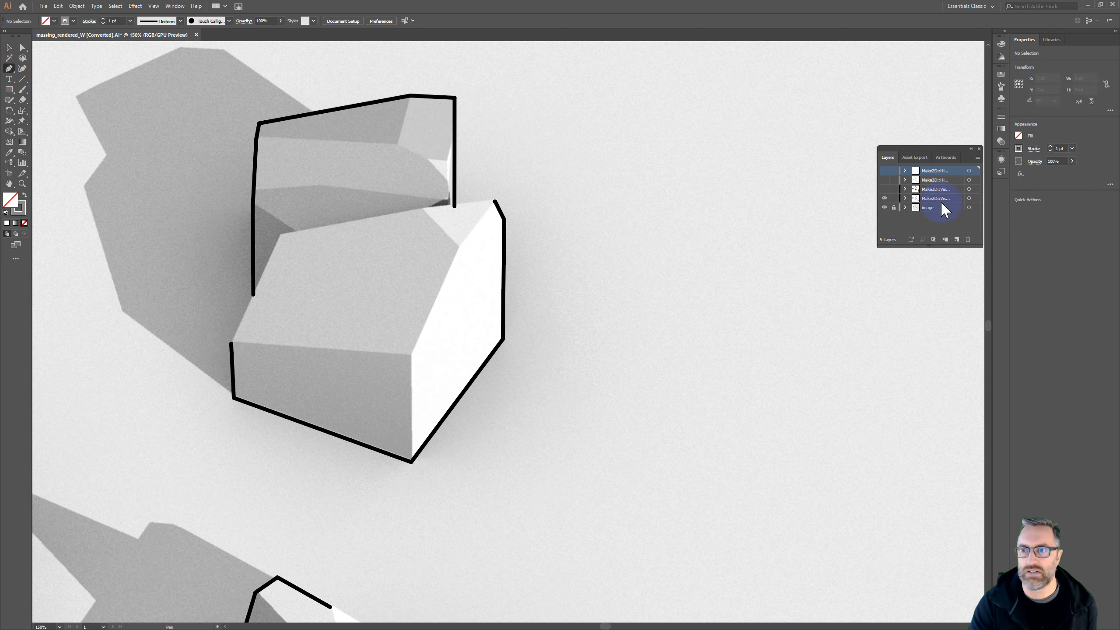
pyautogui.click(952, 199)
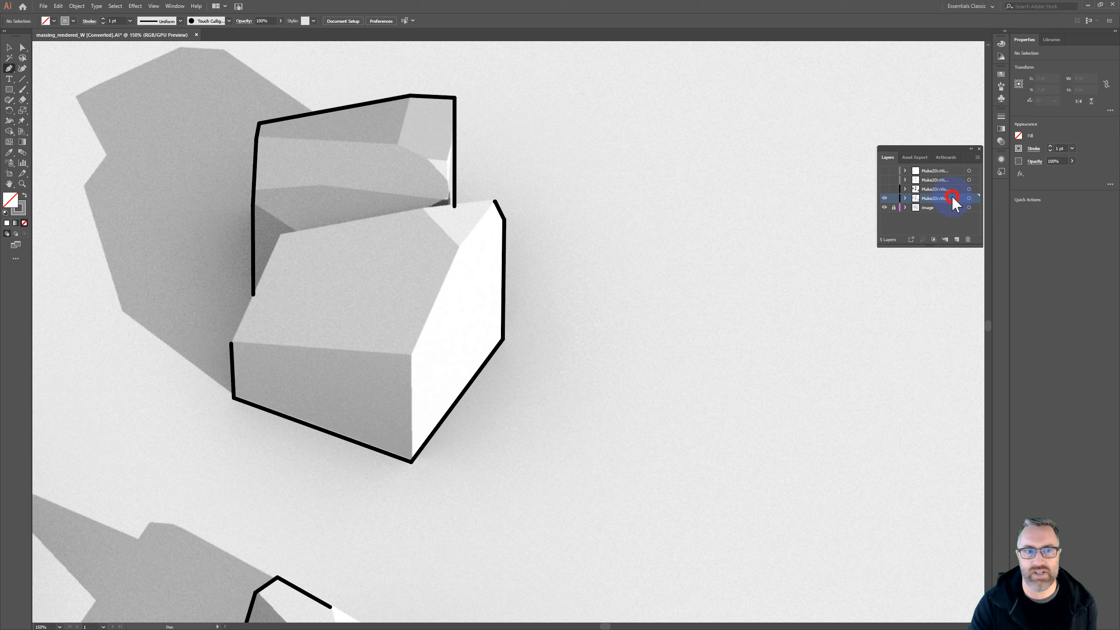
pyautogui.click(254, 295)
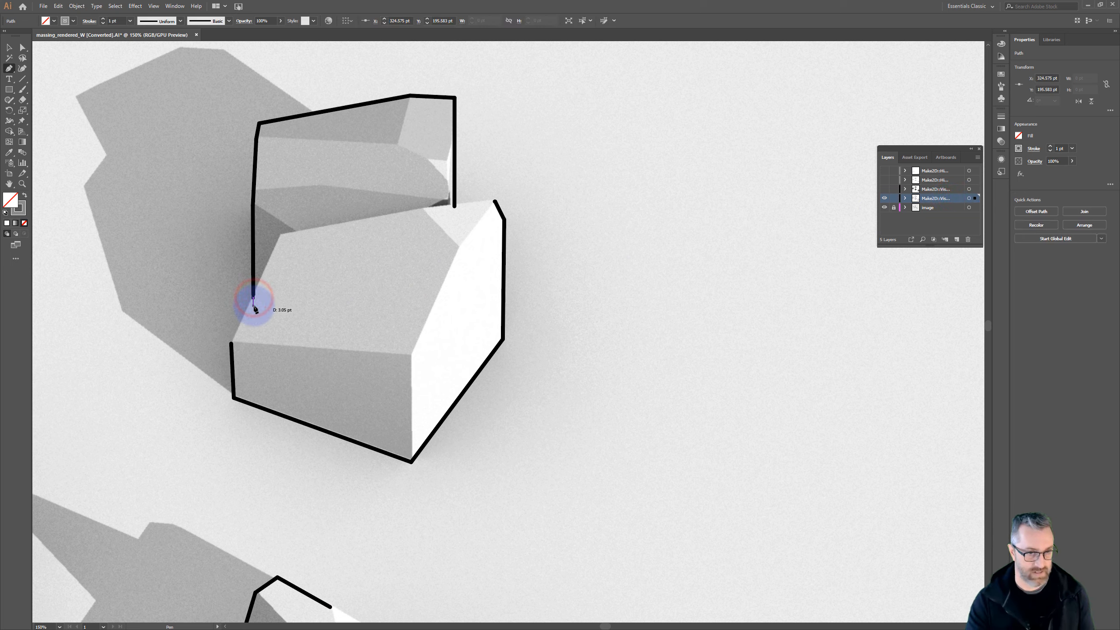
pyautogui.keyDown('ctrl'); pyautogui.click(254, 309); pyautogui.keyUp('ctrl')
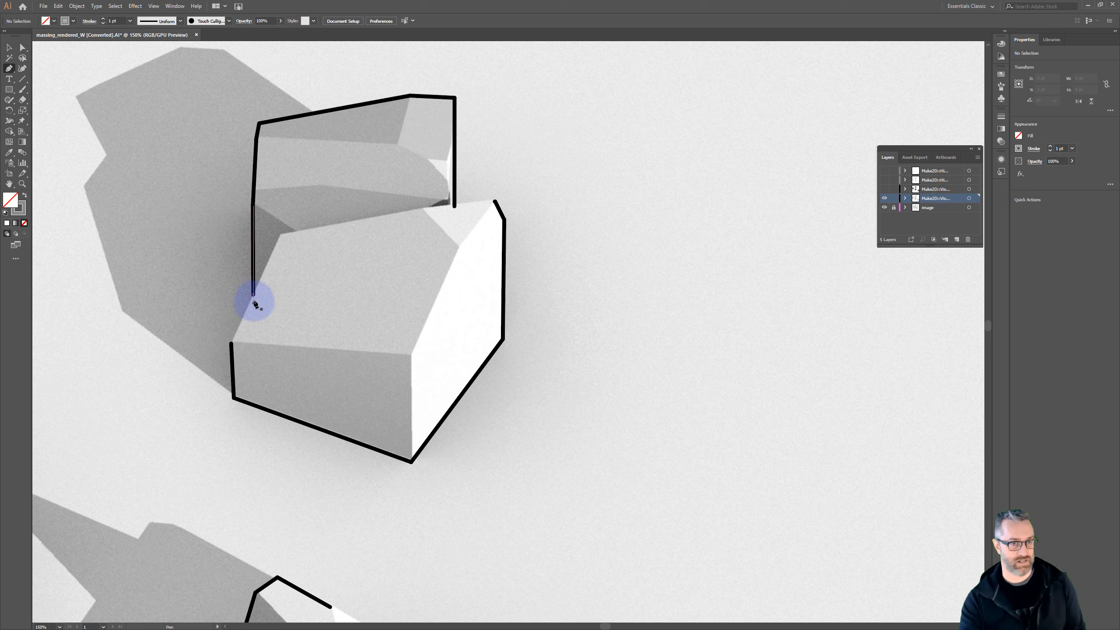
pyautogui.click(253, 294)
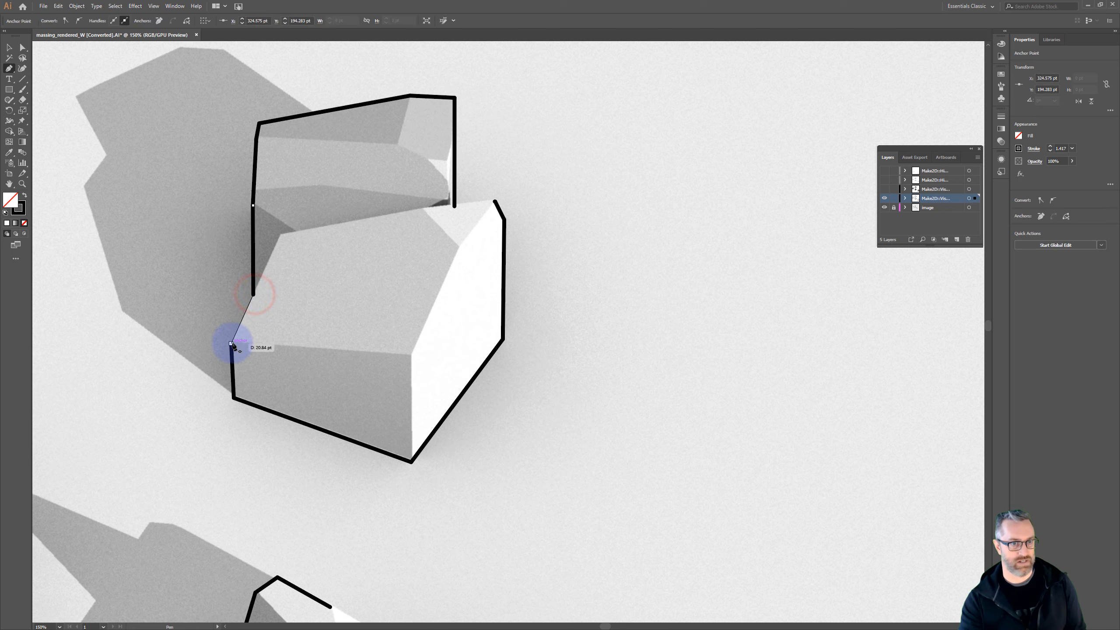
pyautogui.click(230, 343)
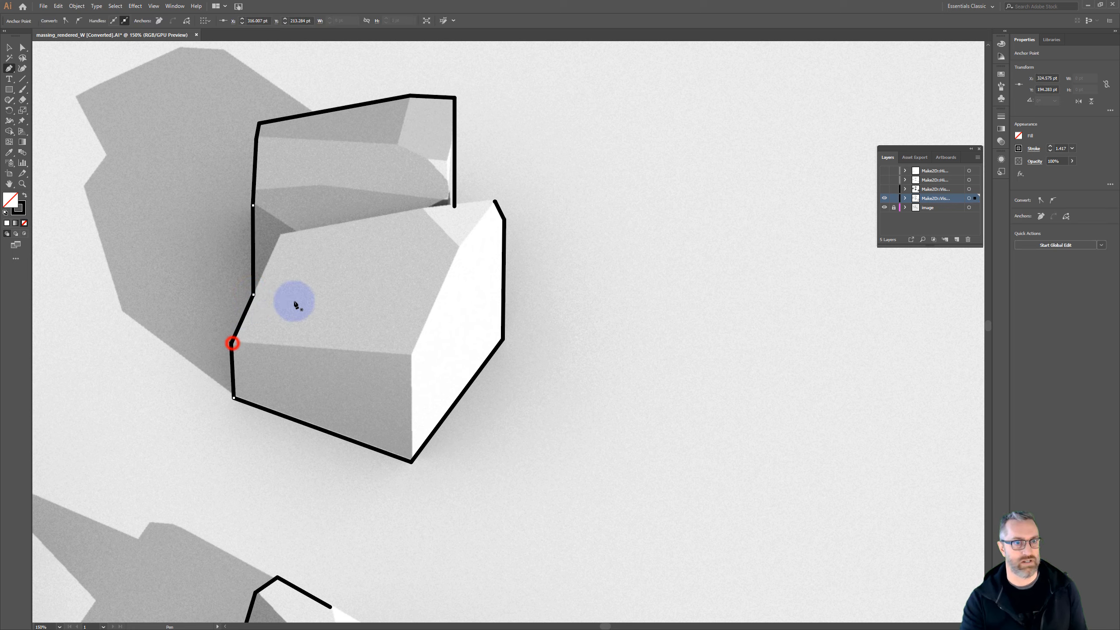
pyautogui.click(454, 206)
pyautogui.click(494, 203)
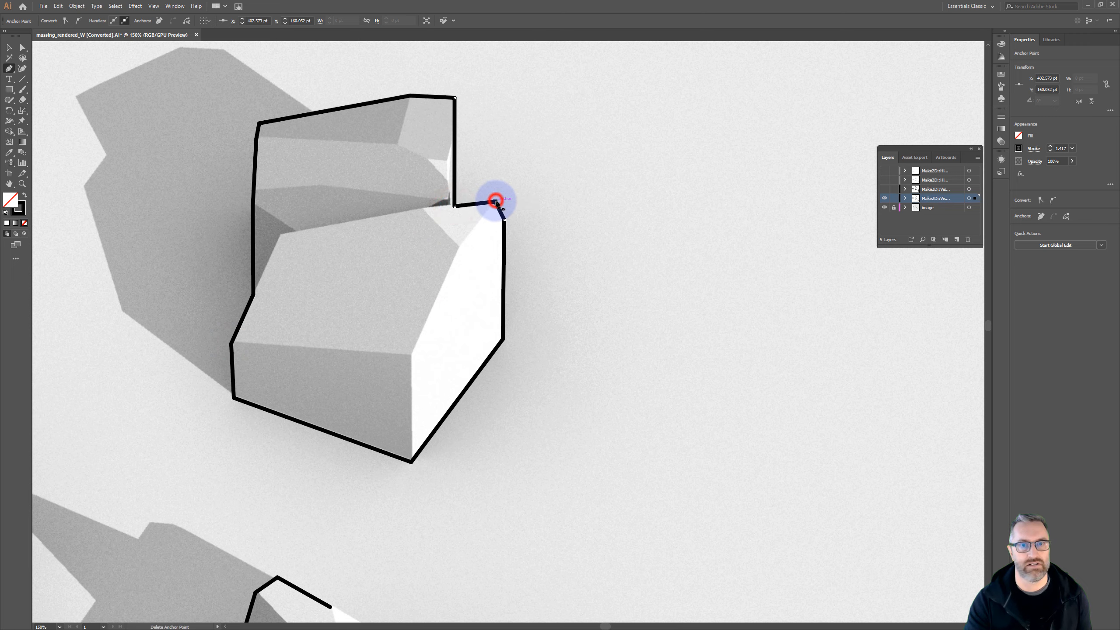
# Close the two gaps in the leftmost massing's heavy outline by joining the open endpoints with straight Pen segments
pyautogui.keyDown('alt'); pyautogui.scroll(-3, 488, 243); pyautogui.keyUp('alt')
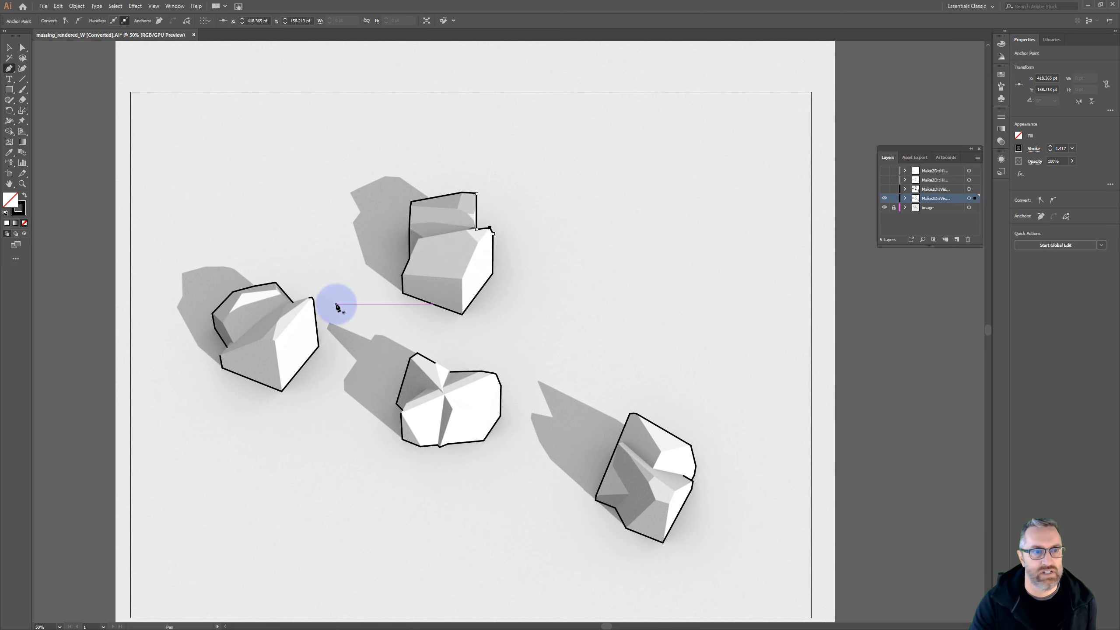
pyautogui.keyDown('alt'); pyautogui.scroll(3, 224, 330); pyautogui.keyUp('alt')
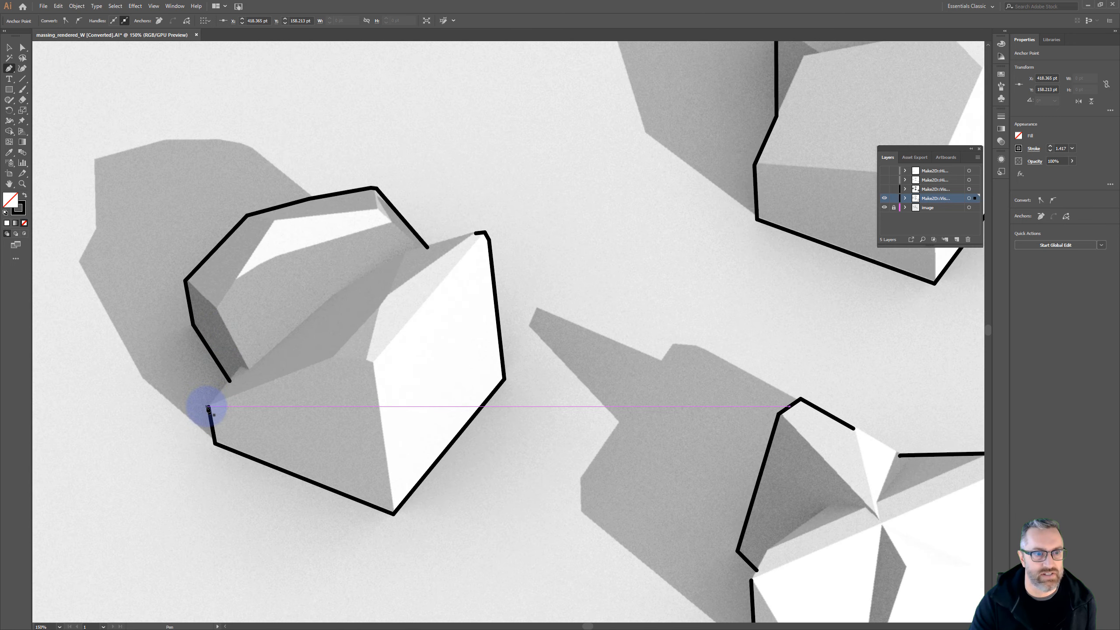
pyautogui.click(208, 407)
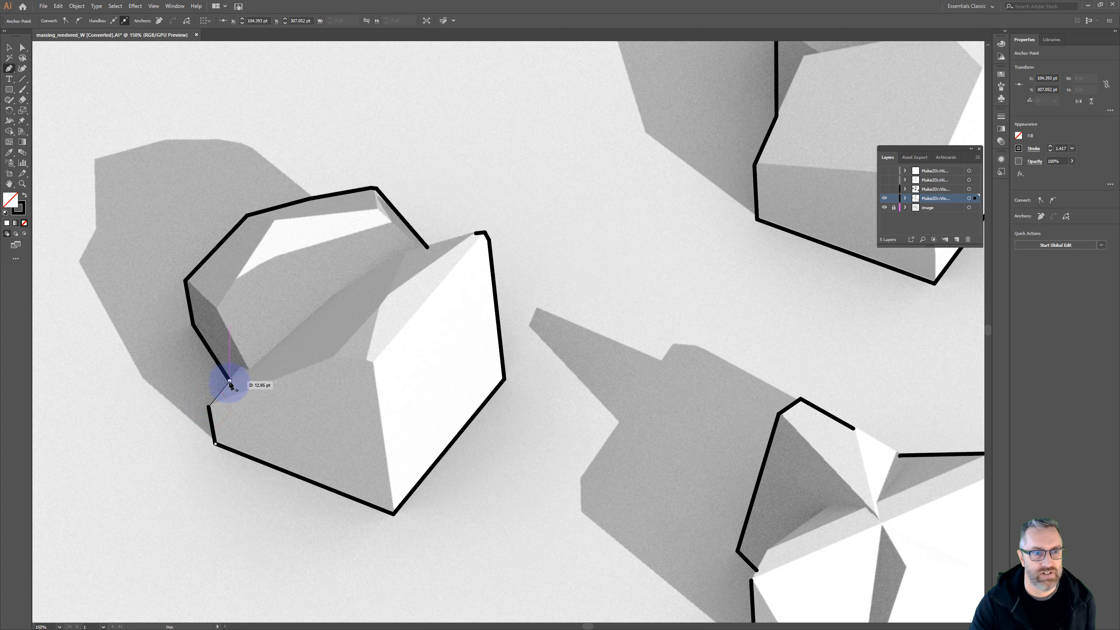
pyautogui.click(229, 380)
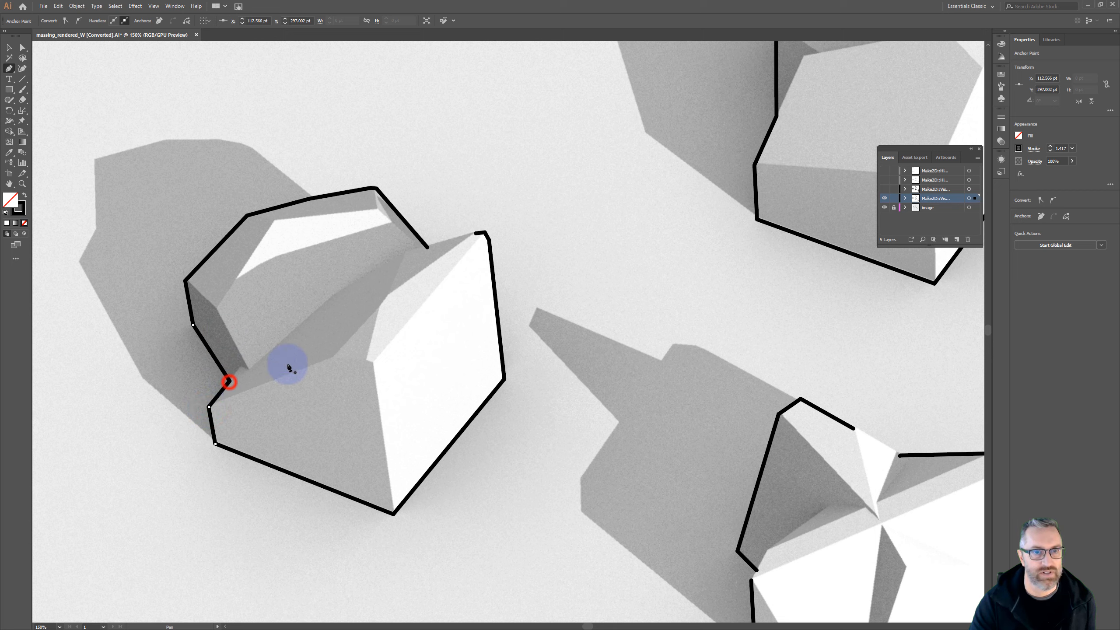
pyautogui.click(427, 247)
pyautogui.click(474, 232)
# Close both open gaps in the central massing's heavy outline with straight Pen segments between the loose endpoints
pyautogui.moveTo(583, 346); pyautogui.dragTo(396, 204)
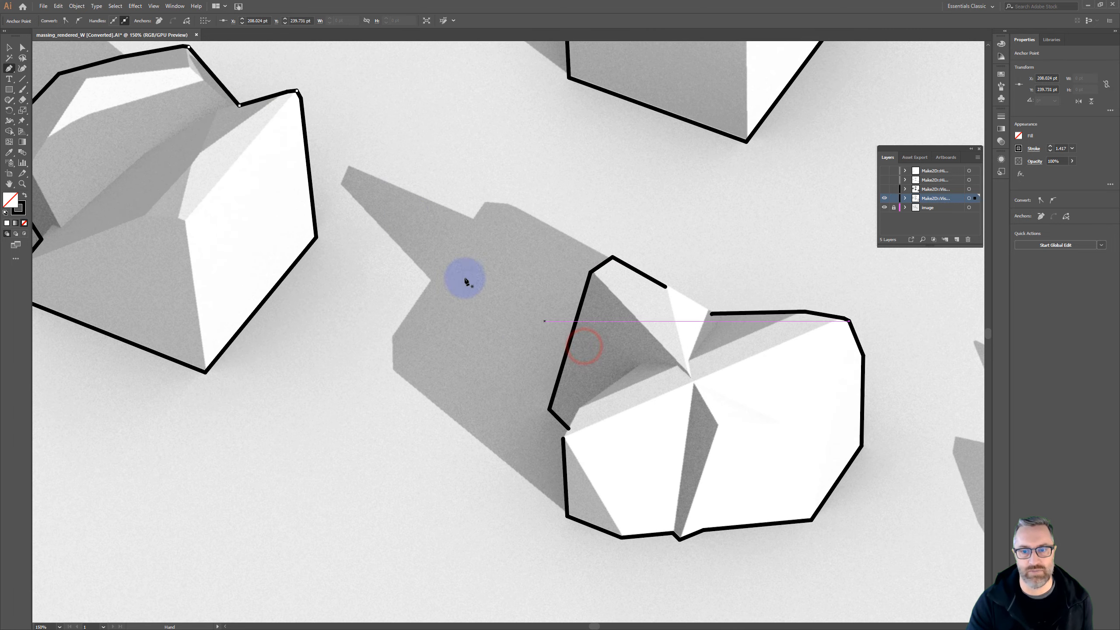
pyautogui.click(568, 428)
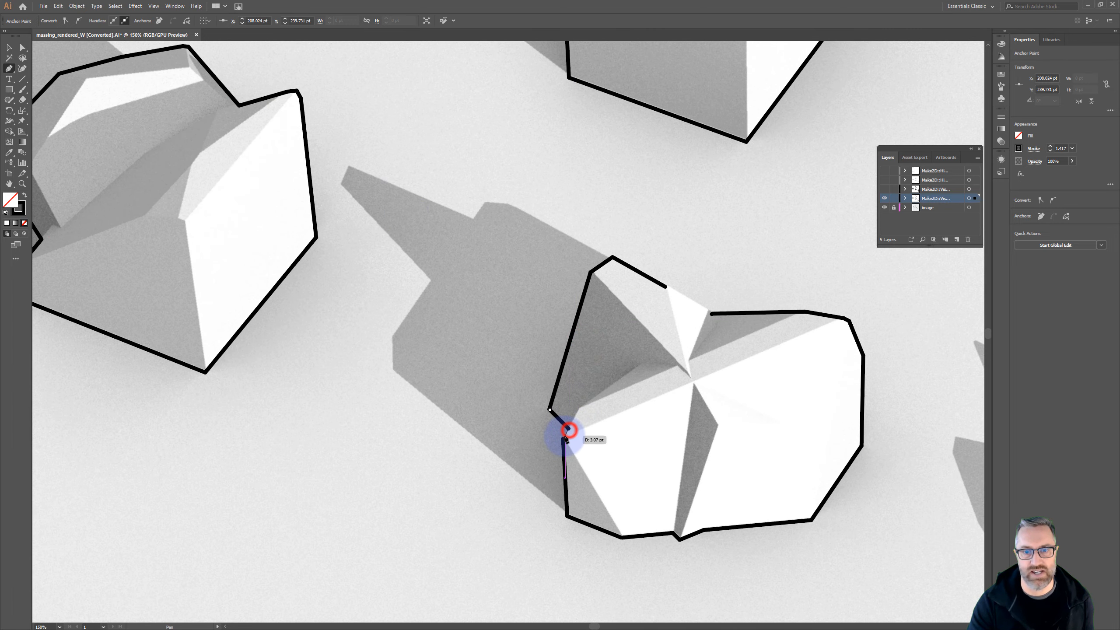
pyautogui.click(563, 439)
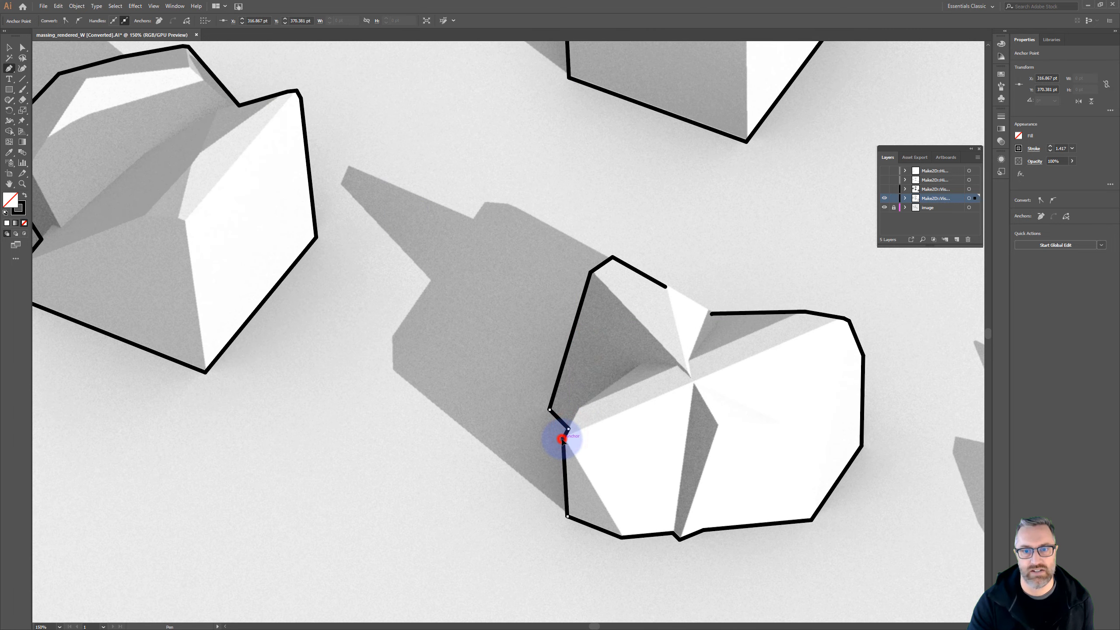
pyautogui.click(665, 287)
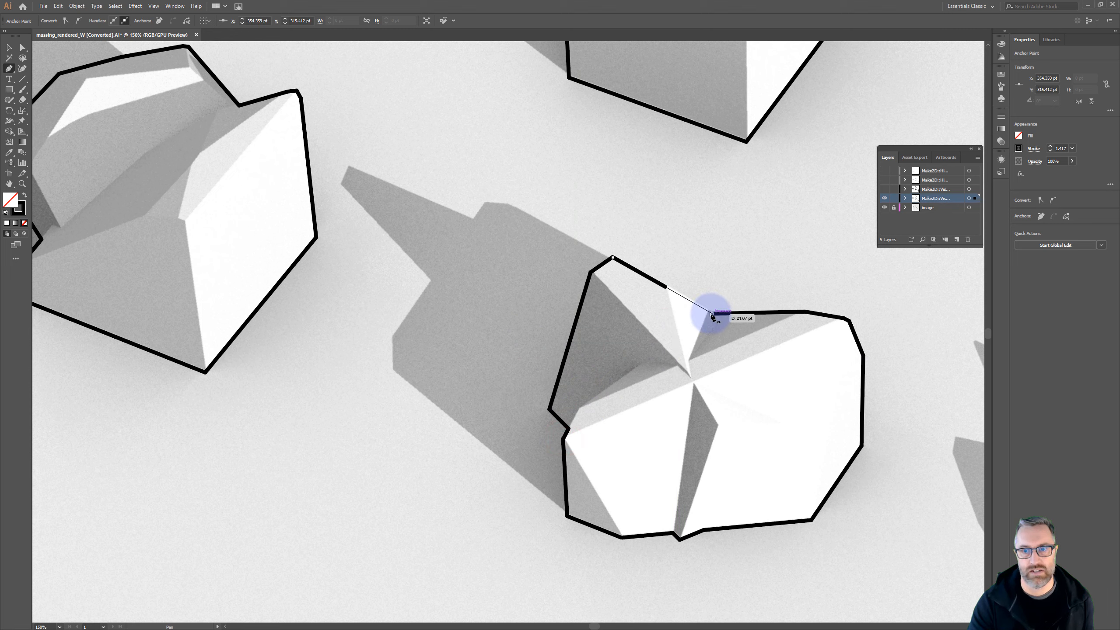
pyautogui.click(711, 315)
# Delete the short stray outline segment that runs inward at the right corner of the lower-right massing
pyautogui.keyDown('alt'); pyautogui.scroll(-4, 661, 296); pyautogui.keyUp('alt')
pyautogui.moveTo(730, 310); pyautogui.dragTo(589, 264)
pyautogui.keyDown('alt'); pyautogui.scroll(3, 703, 387); pyautogui.keyUp('alt')
pyautogui.moveTo(788, 312); pyautogui.dragTo(637, 350)
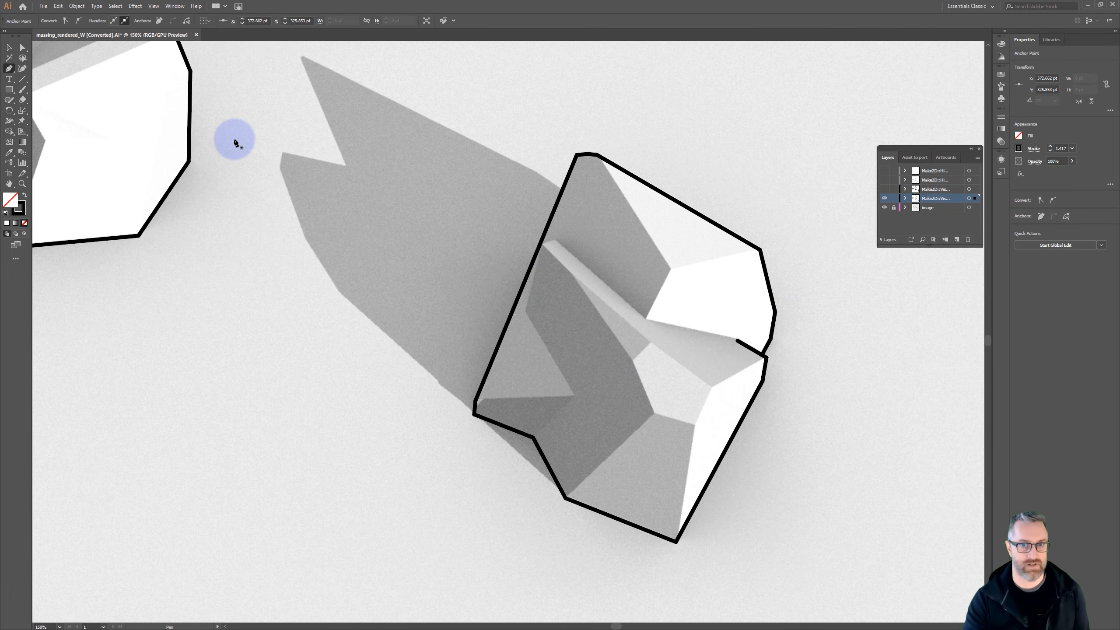
pyautogui.press('v')
pyautogui.click(750, 349)
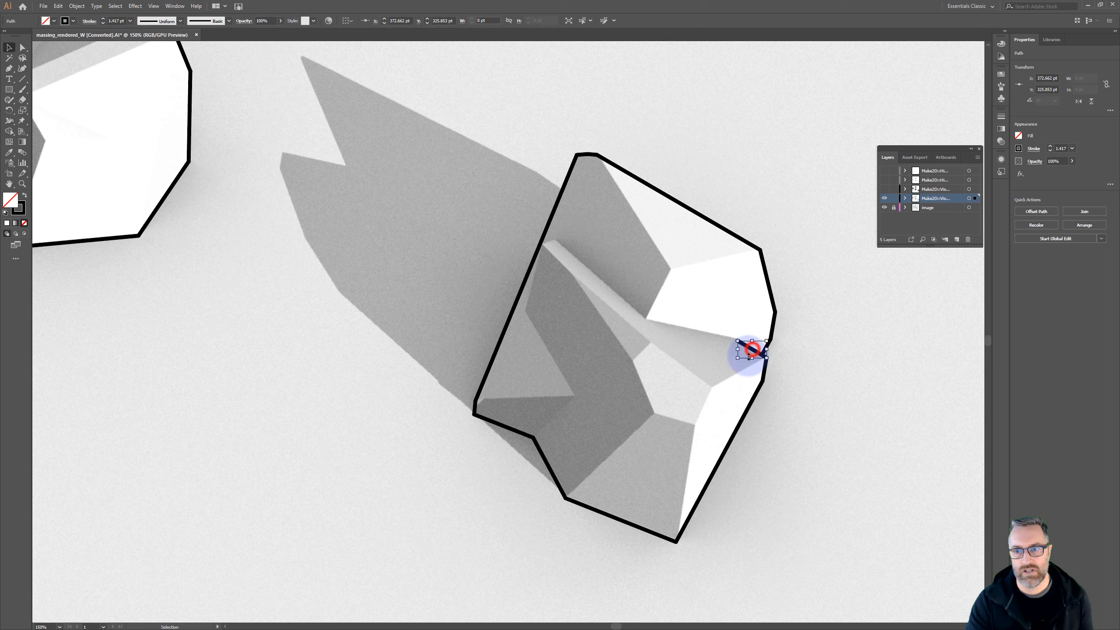
pyautogui.click(761, 357)
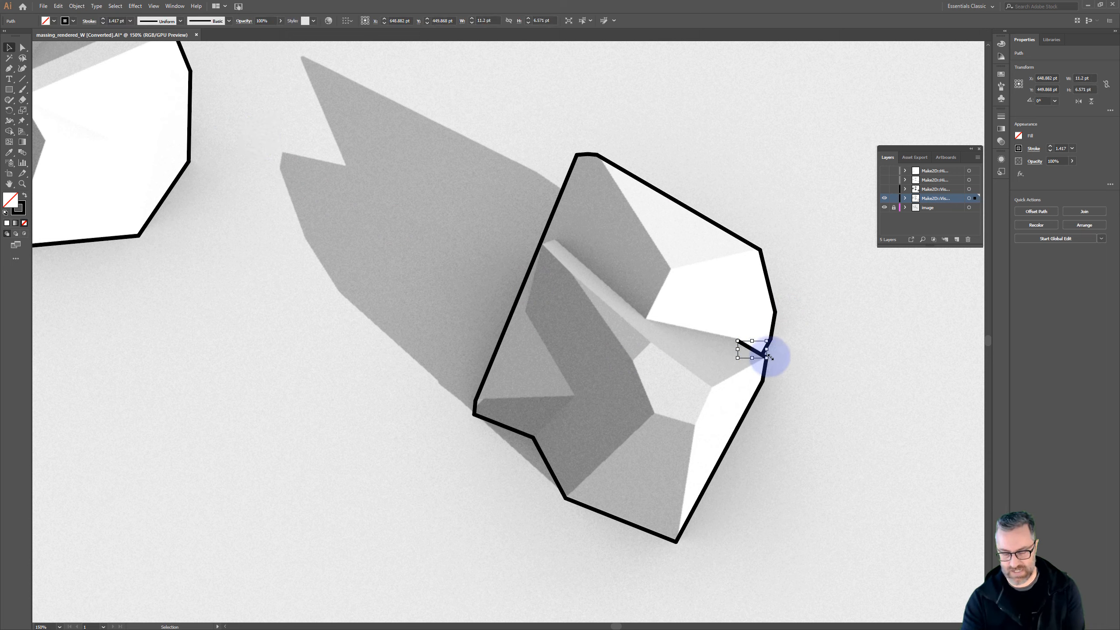
pyautogui.press('Delete')
# Join the two loose outline endpoints at the right corner of the lower-right massing with a short Pen segment
pyautogui.keyDown('alt'); pyautogui.scroll(1, 767, 363); pyautogui.keyUp('alt')
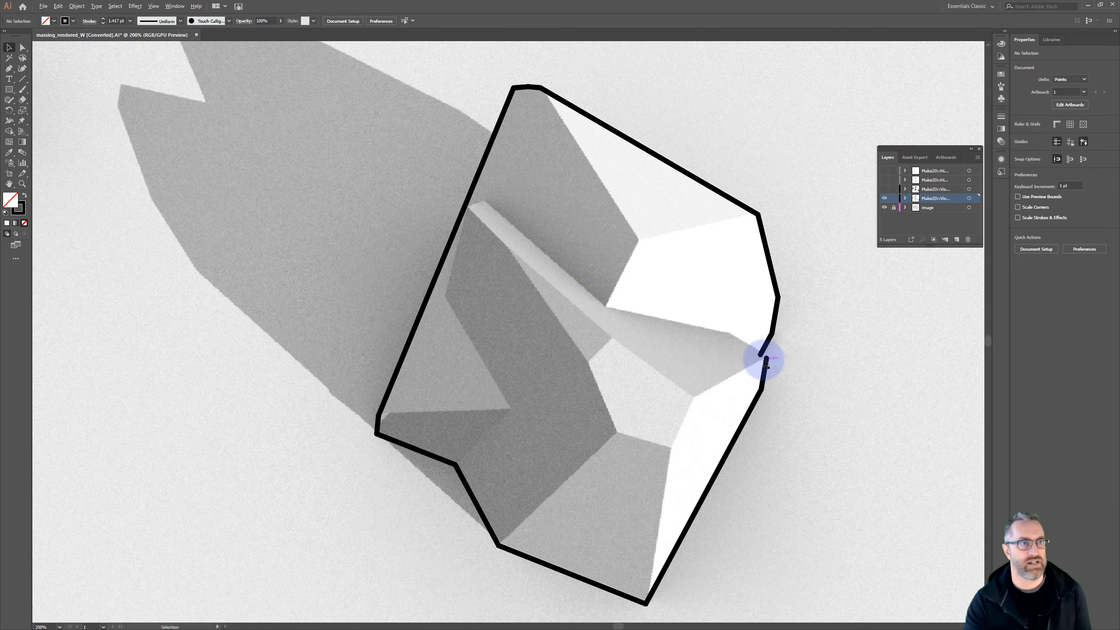
pyautogui.click(8, 69)
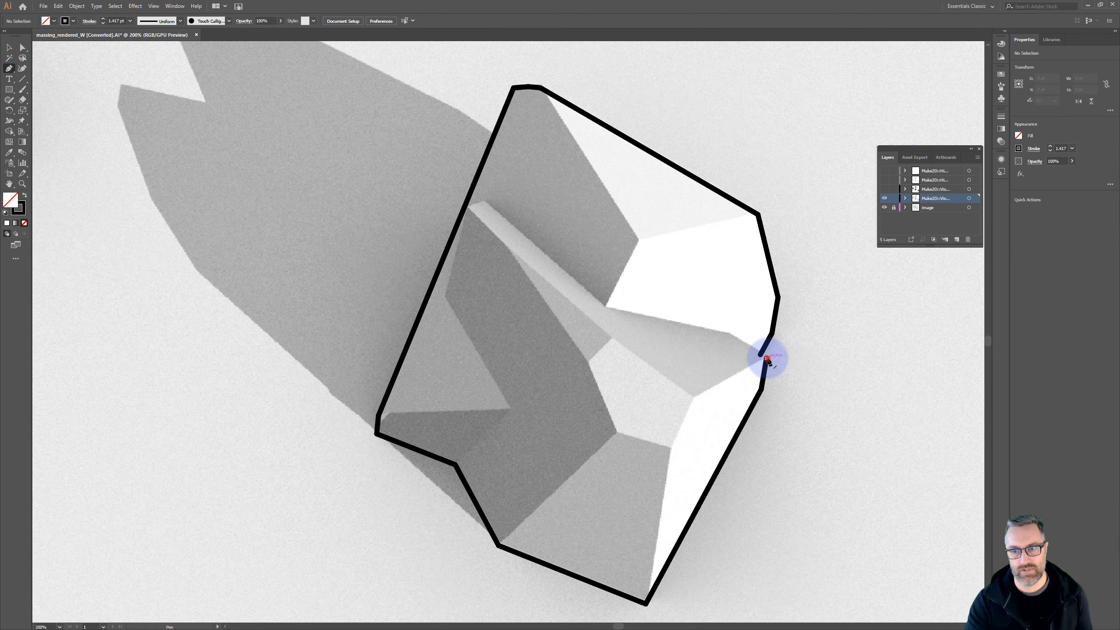
pyautogui.click(767, 360)
pyautogui.click(761, 355)
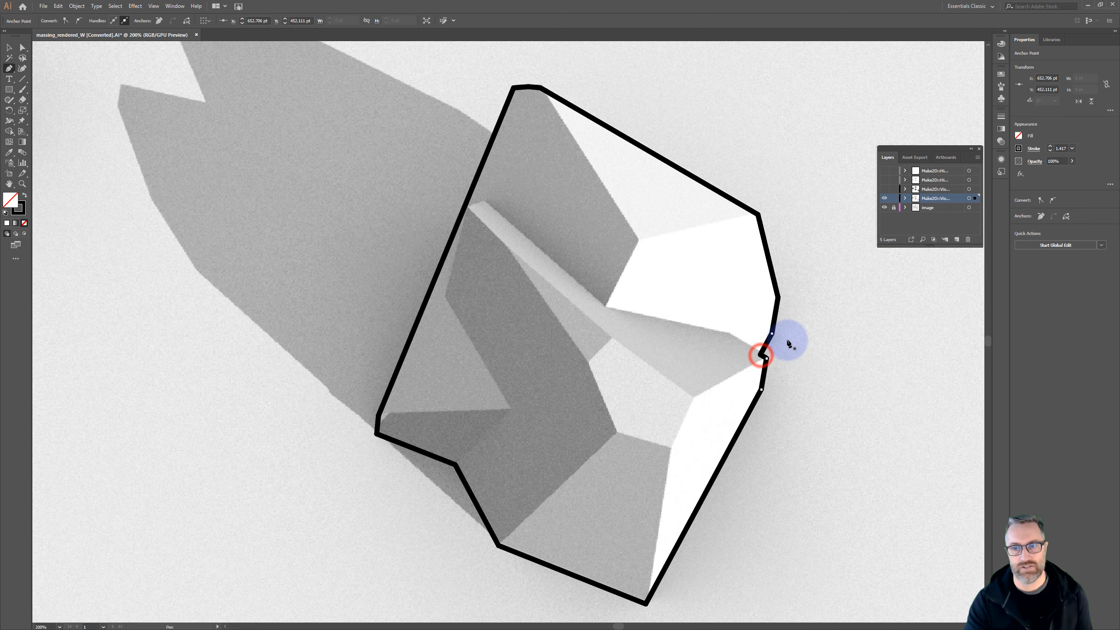
pyautogui.keyDown('alt'); pyautogui.scroll(-4, 787, 342); pyautogui.keyUp('alt')
pyautogui.moveTo(704, 274); pyautogui.dragTo(660, 366)
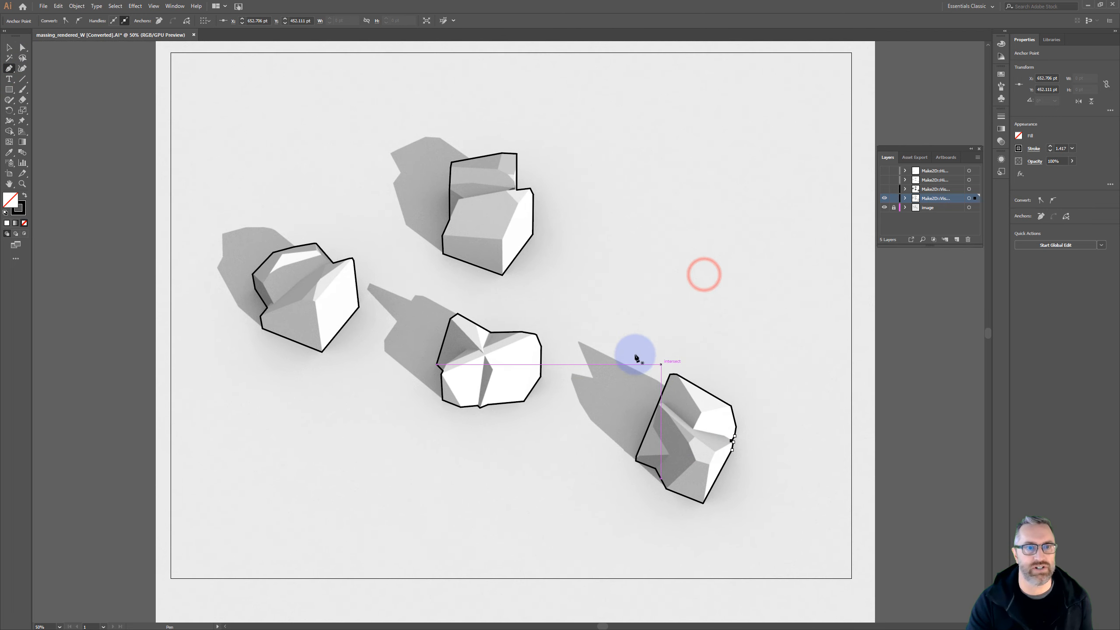
# Select all the heavy outlines, place the Stroke settings below the layer list, set the stroke weight to 1 pt, and deselect
pyautogui.click(9, 47)
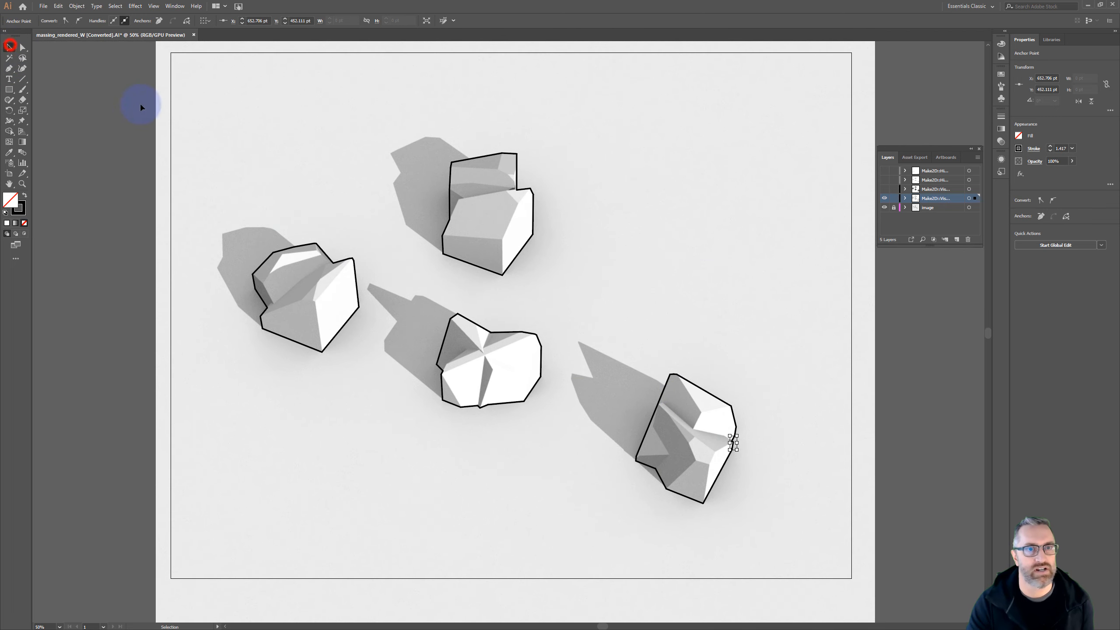
pyautogui.click(236, 128)
pyautogui.press('a')
pyautogui.hotkey('ctrl', 'a')
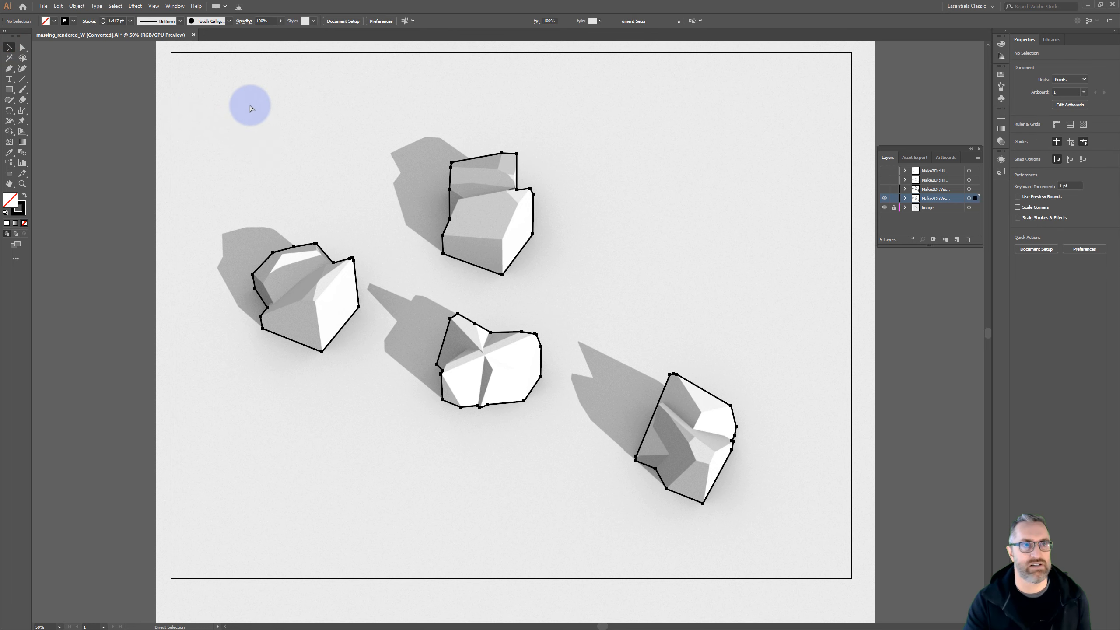
pyautogui.press('v')
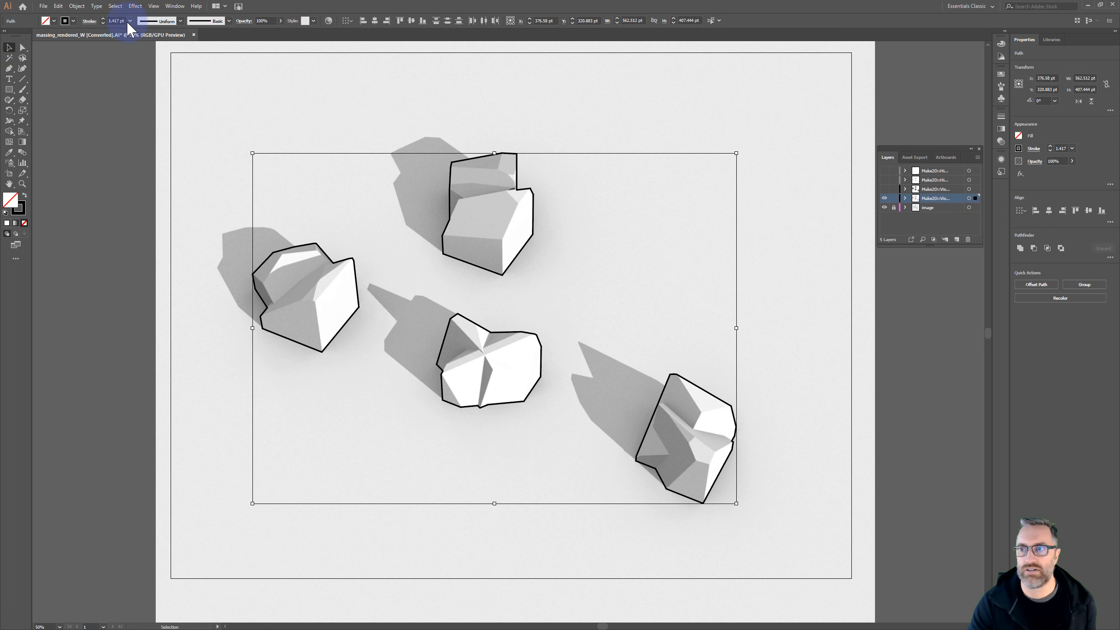
pyautogui.click(1001, 116)
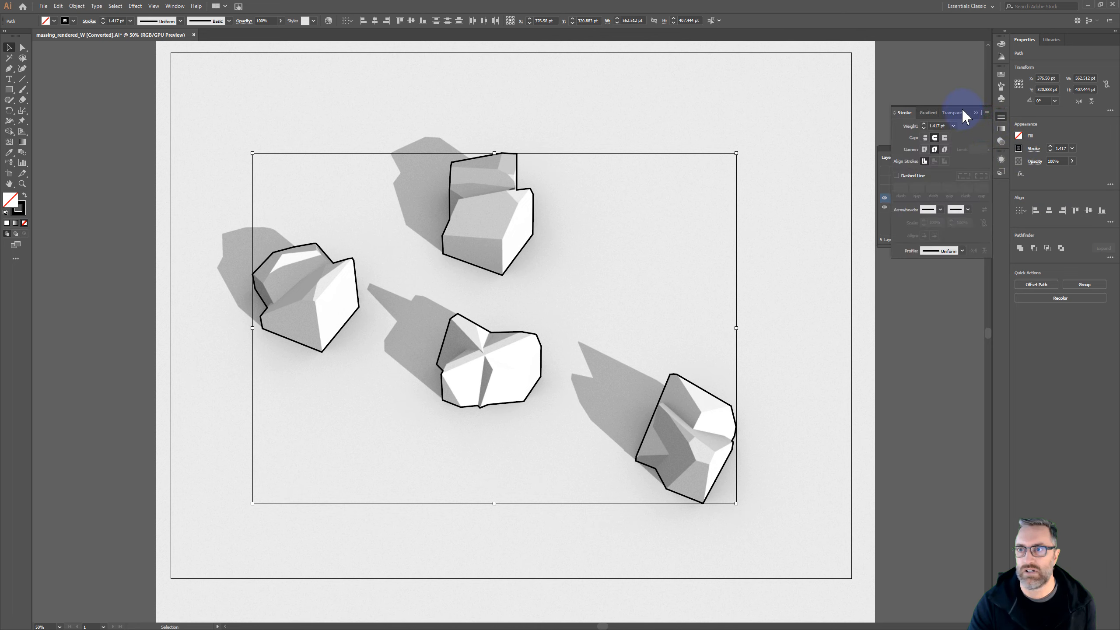
pyautogui.moveTo(961, 113); pyautogui.dragTo(958, 258)
pyautogui.click(889, 260)
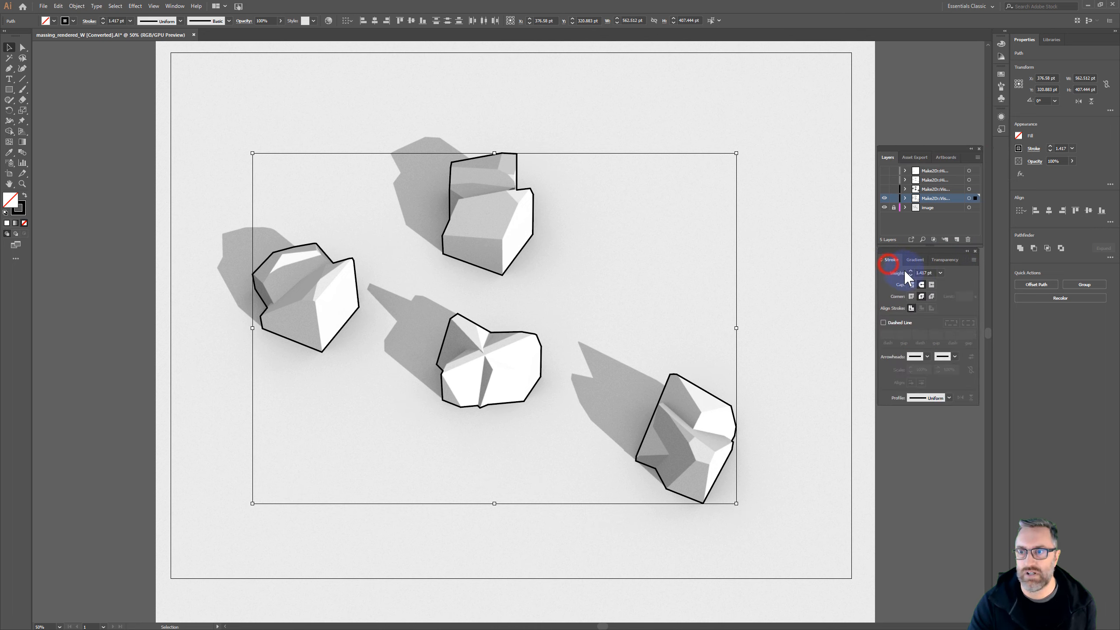
pyautogui.click(940, 272)
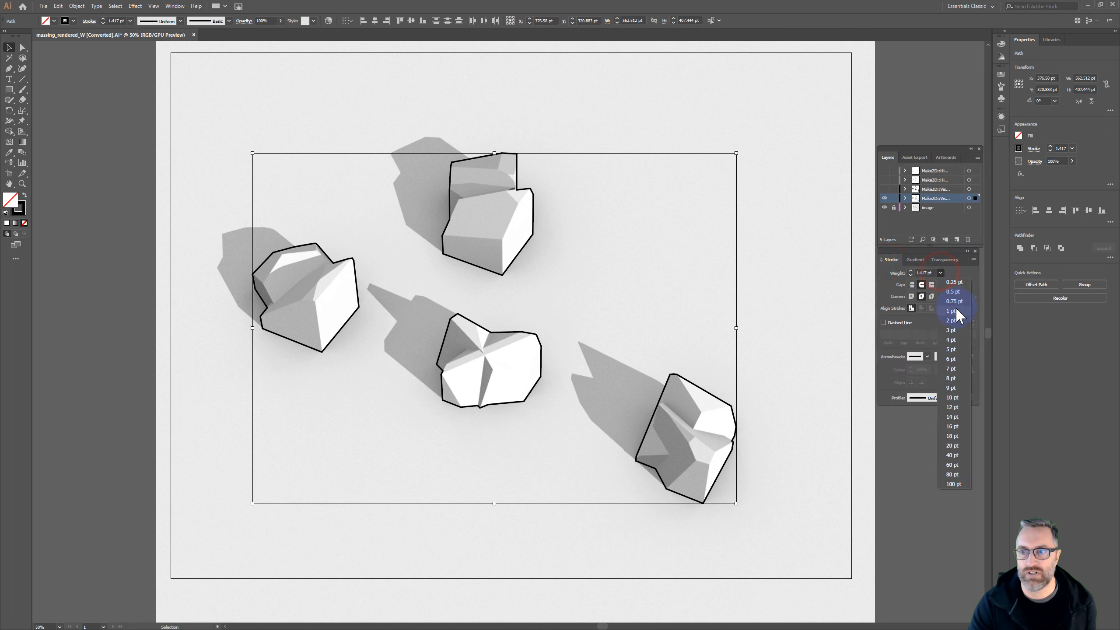
pyautogui.click(952, 311)
pyautogui.click(802, 267)
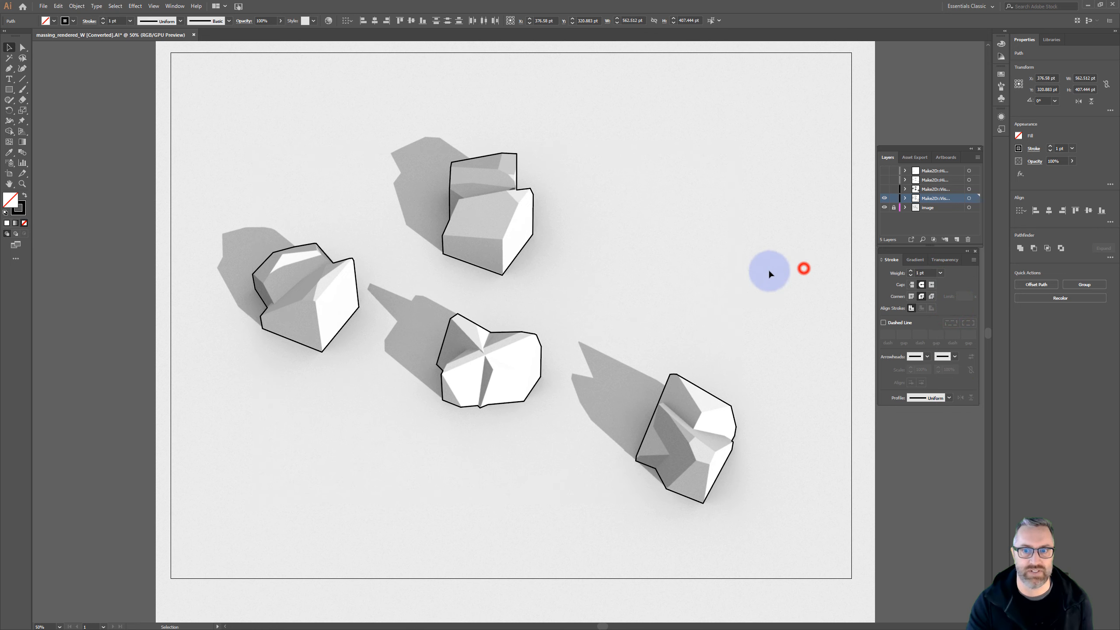
# Show the inner-edge Make2D layer, lock the outline layer, set all the inner edges' stroke weight to 0.5 pt, and deselect
pyautogui.click(884, 189)
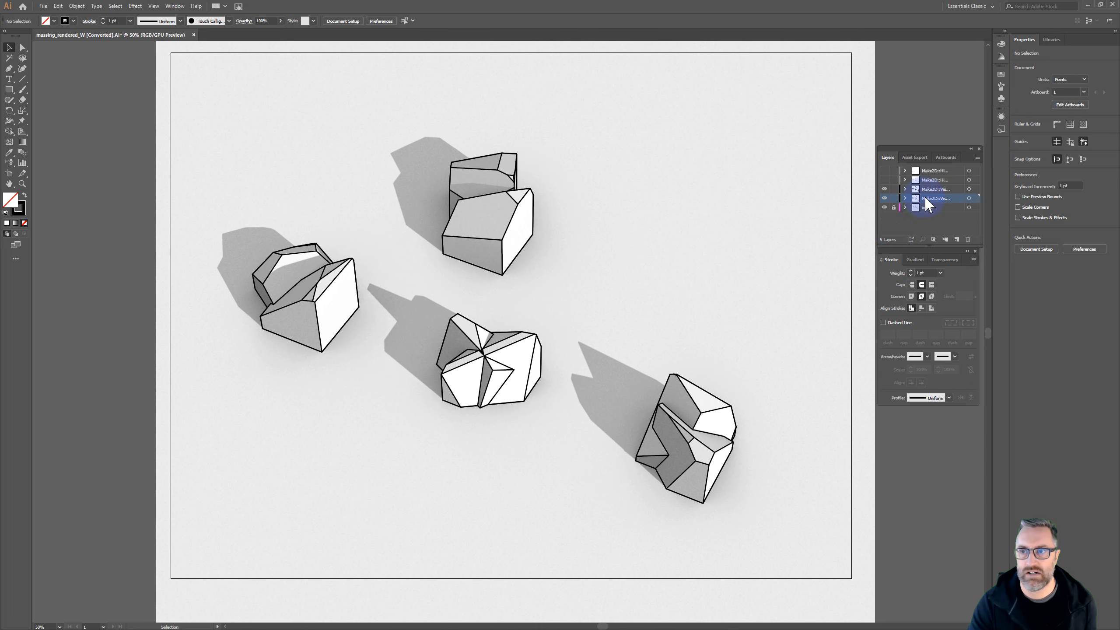
pyautogui.moveTo(894, 207); pyautogui.dragTo(894, 200)
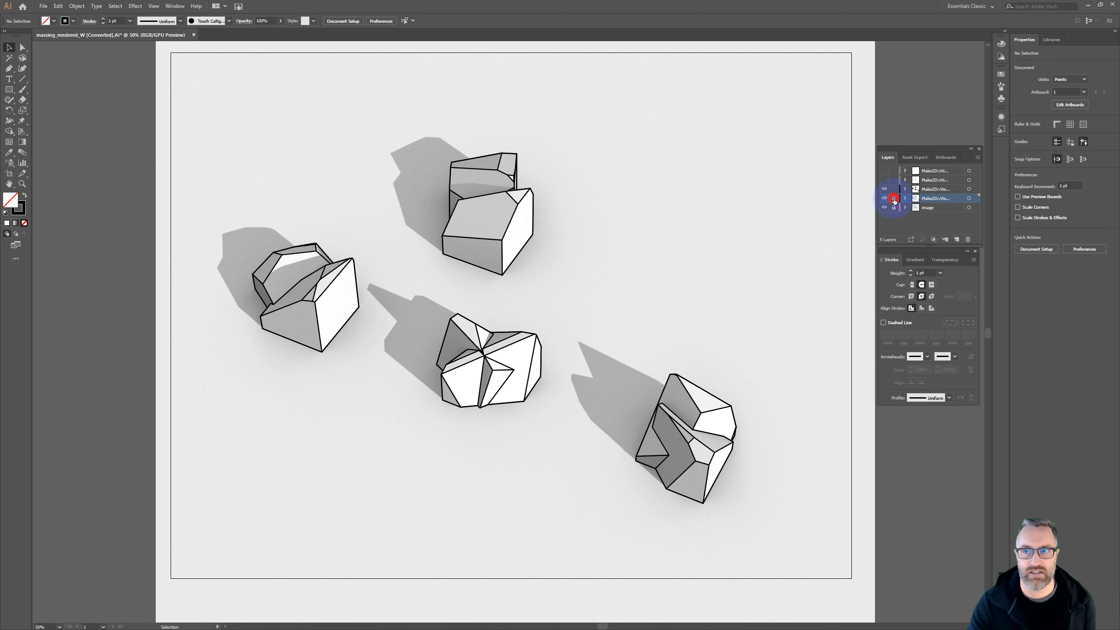
pyautogui.click(968, 188)
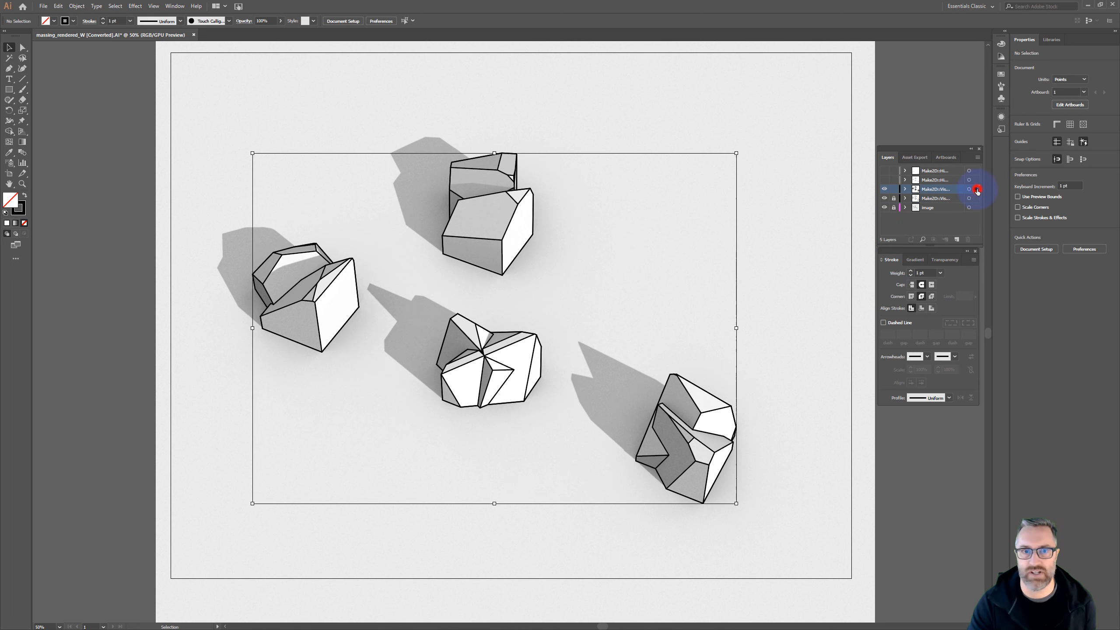
pyautogui.click(940, 273)
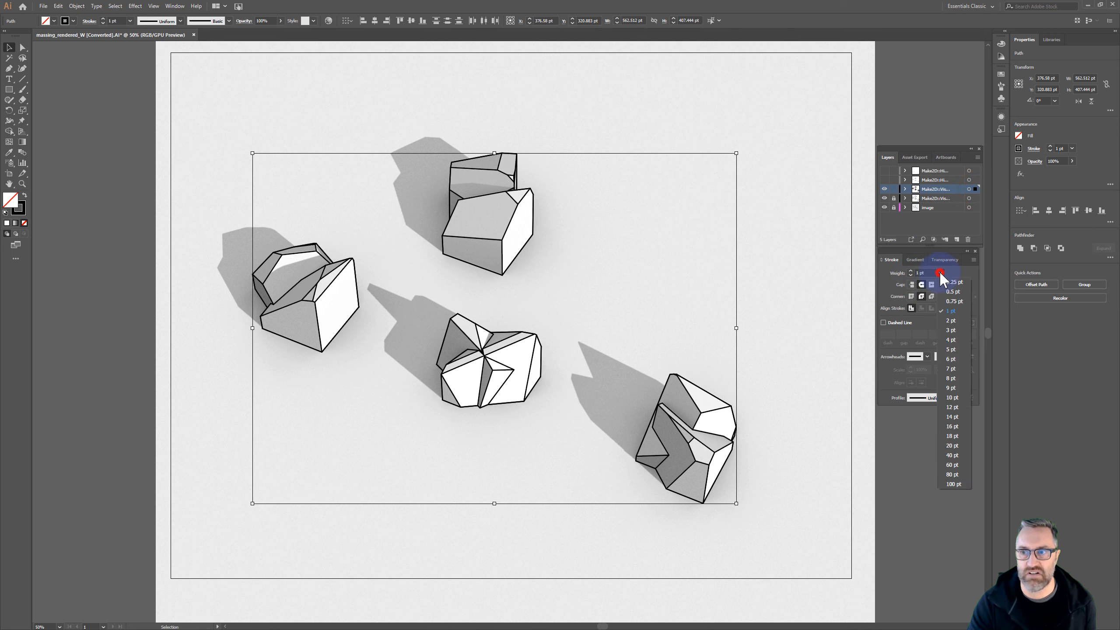
pyautogui.click(956, 291)
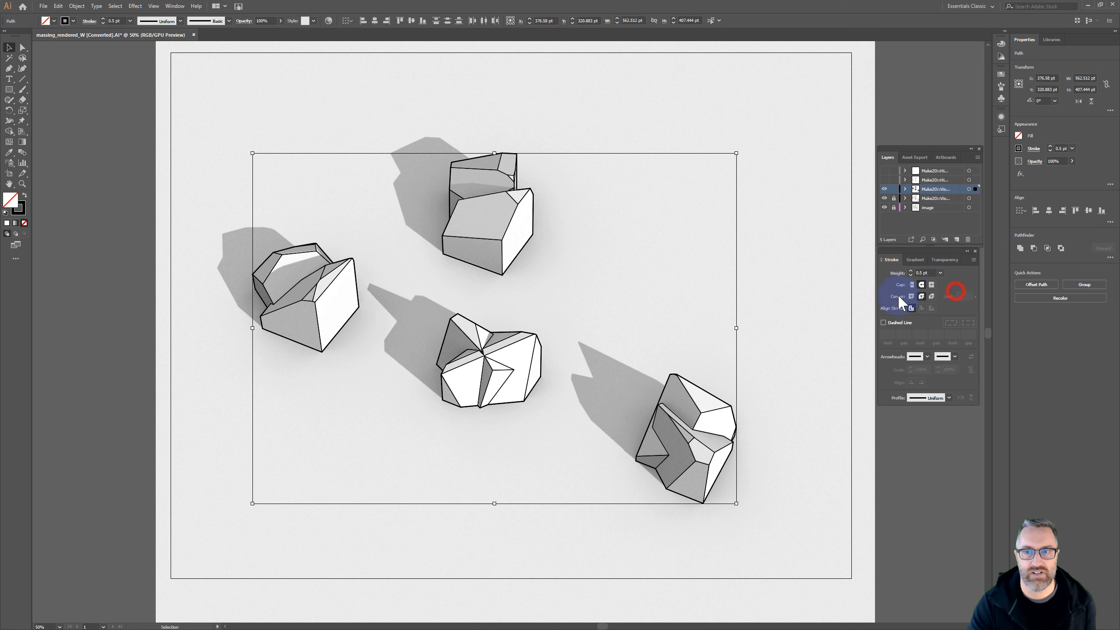
pyautogui.click(817, 280)
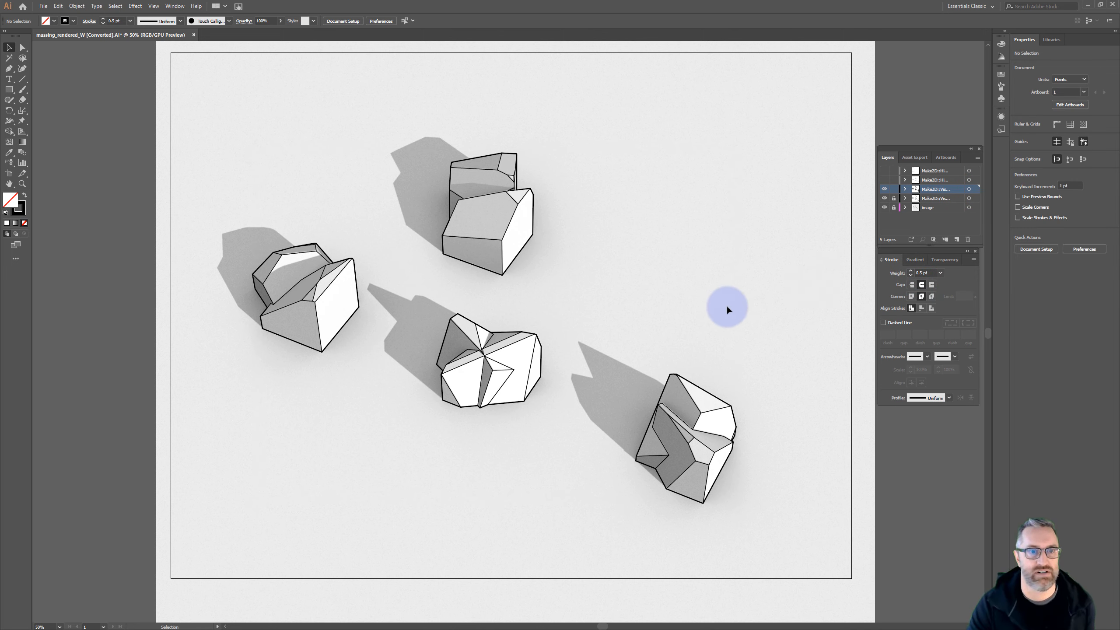
# Select all the inner edges of the massings, reduce their stroke weight to 0.25 pt, and deselect
pyautogui.click(973, 192)
pyautogui.click(940, 273)
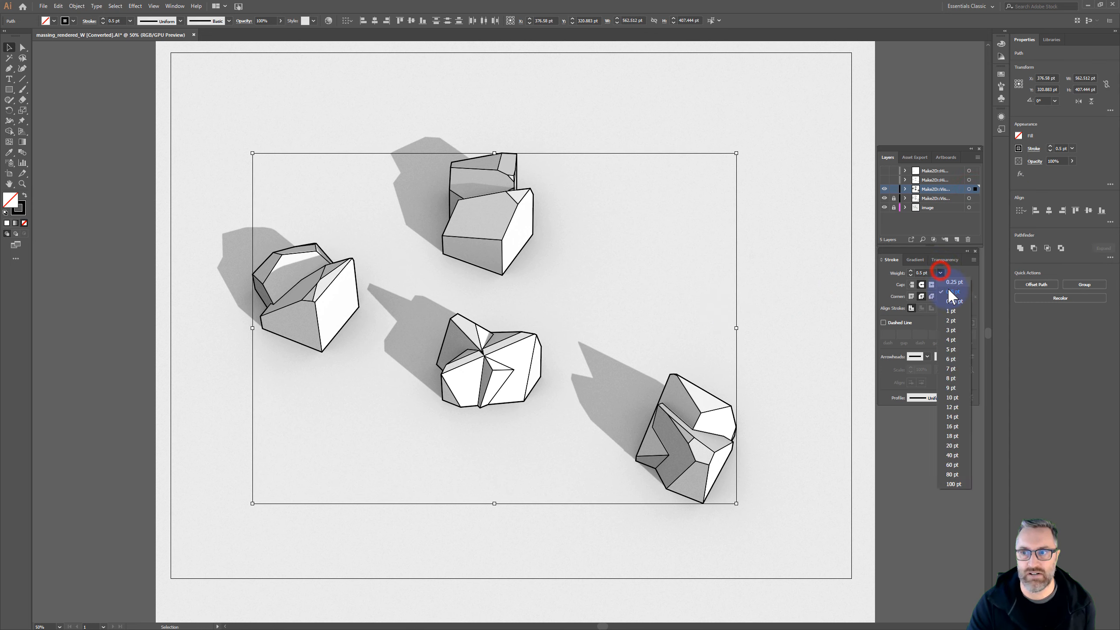
pyautogui.click(953, 282)
pyautogui.click(815, 288)
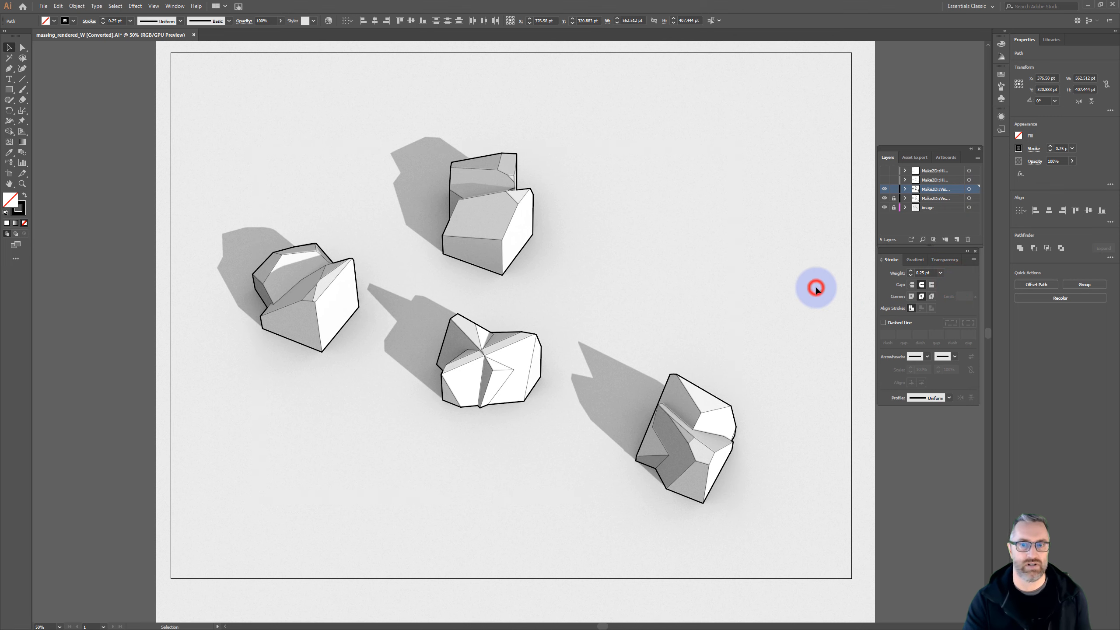
# Show the hidden-line Make2D layer, lock the inner-edge layer, and set all the hidden lines' stroke weight to 0.25 pt
pyautogui.click(922, 180)
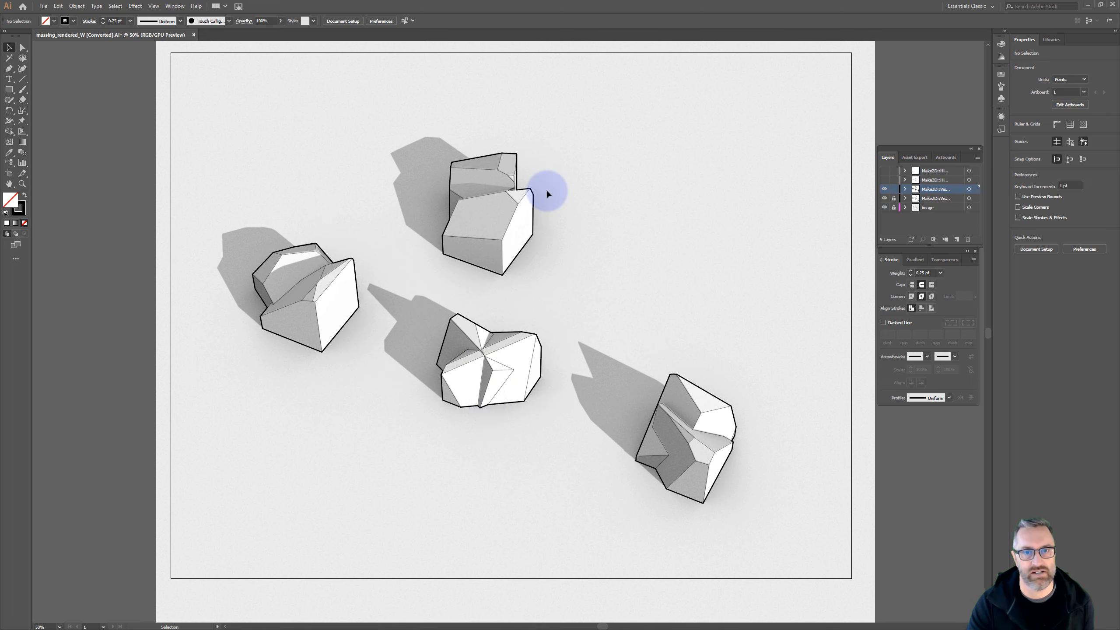
pyautogui.click(885, 179)
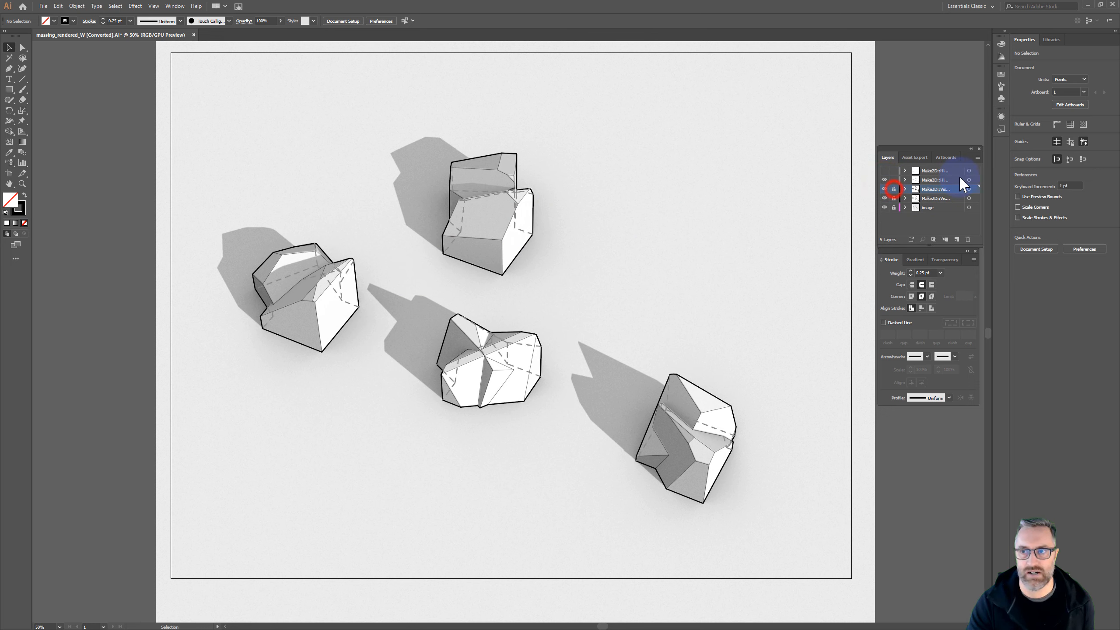
pyautogui.click(972, 180)
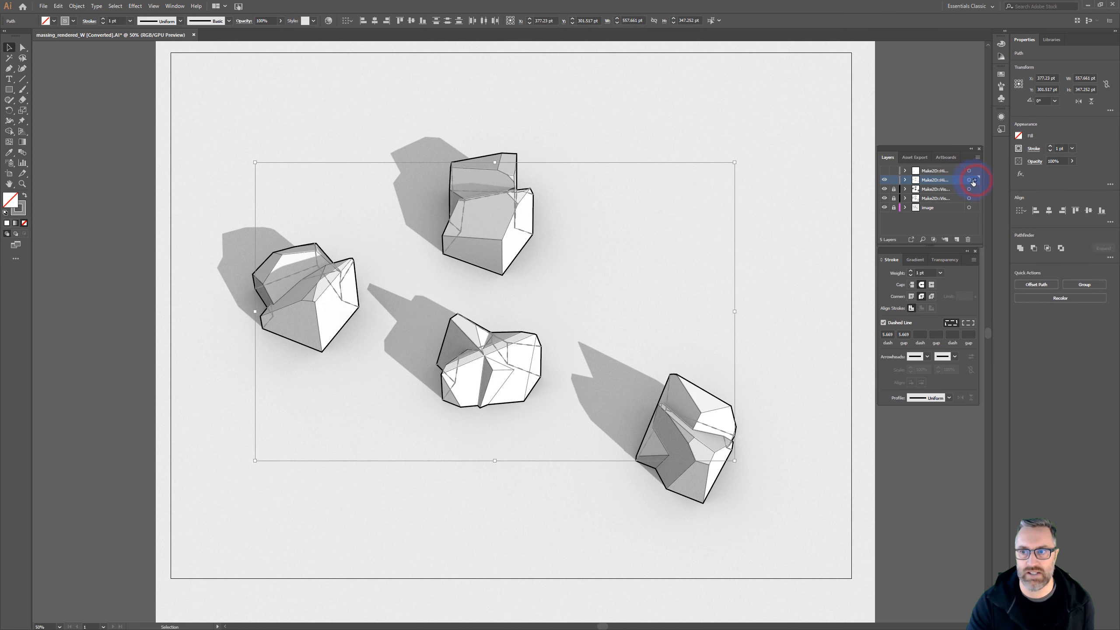
pyautogui.click(940, 273)
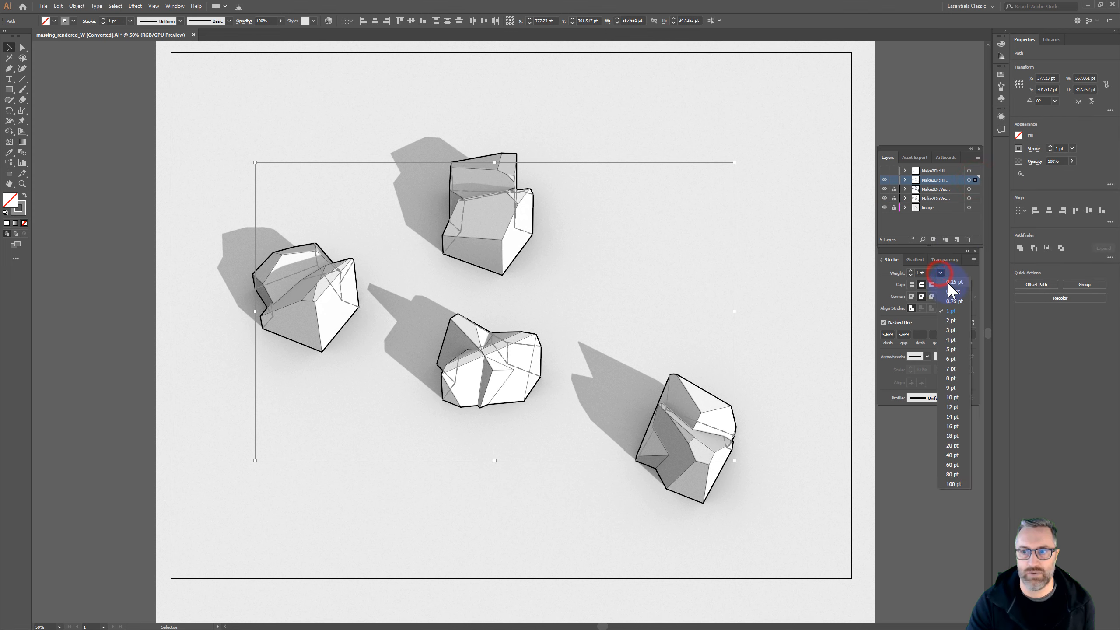
pyautogui.click(947, 280)
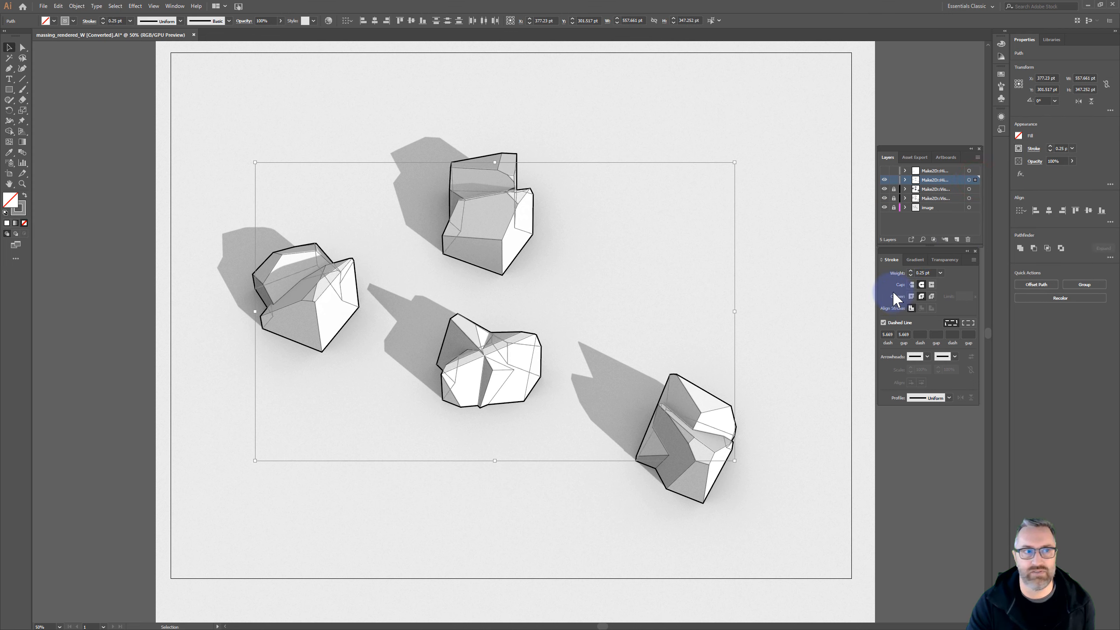
# Change the stroke color of the selected hidden lines to black
pyautogui.doubleClick(23, 211)
pyautogui.click(451, 311)
pyautogui.moveTo(437, 342); pyautogui.dragTo(427, 379)
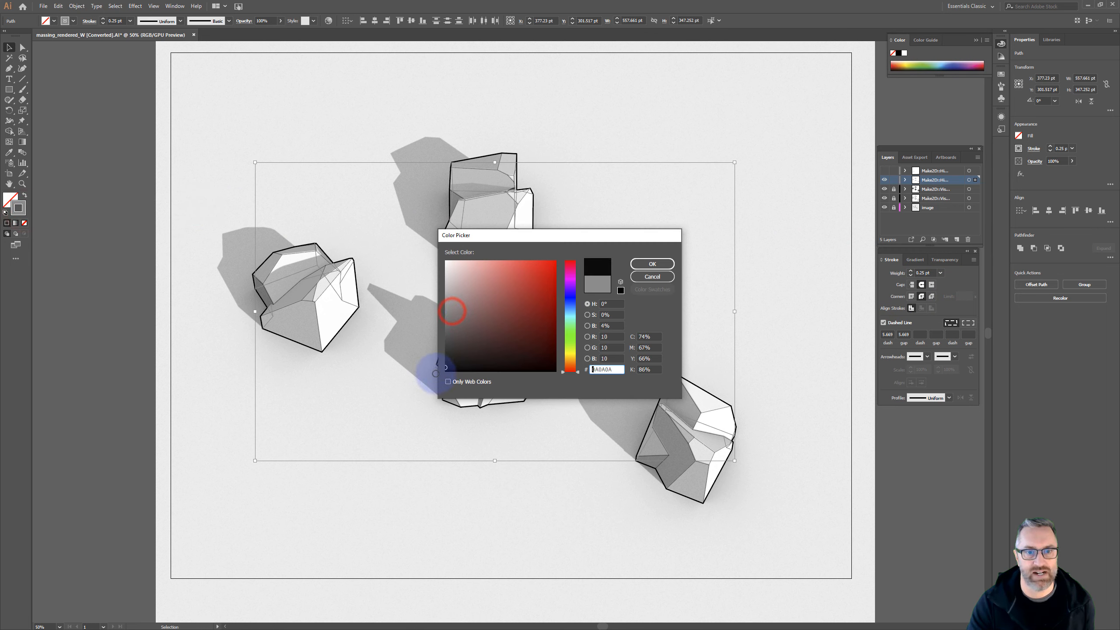
pyautogui.click(651, 265)
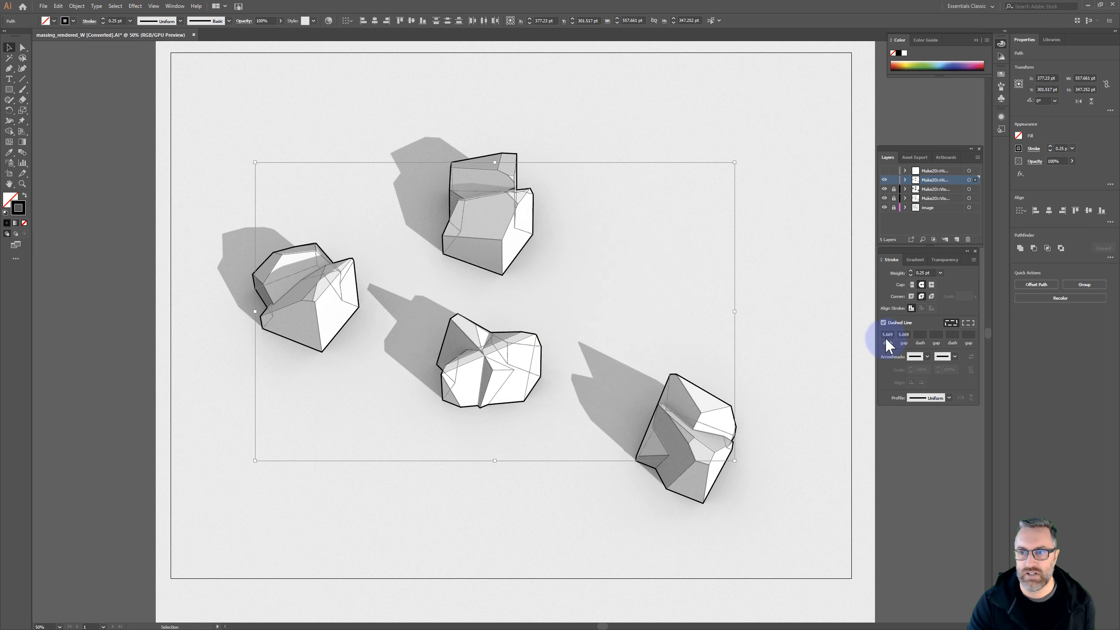
# Set the hidden lines' dash pattern to a 2 pt dash and a 1 pt gap, and deselect
pyautogui.moveTo(884, 334); pyautogui.dragTo(894, 335)
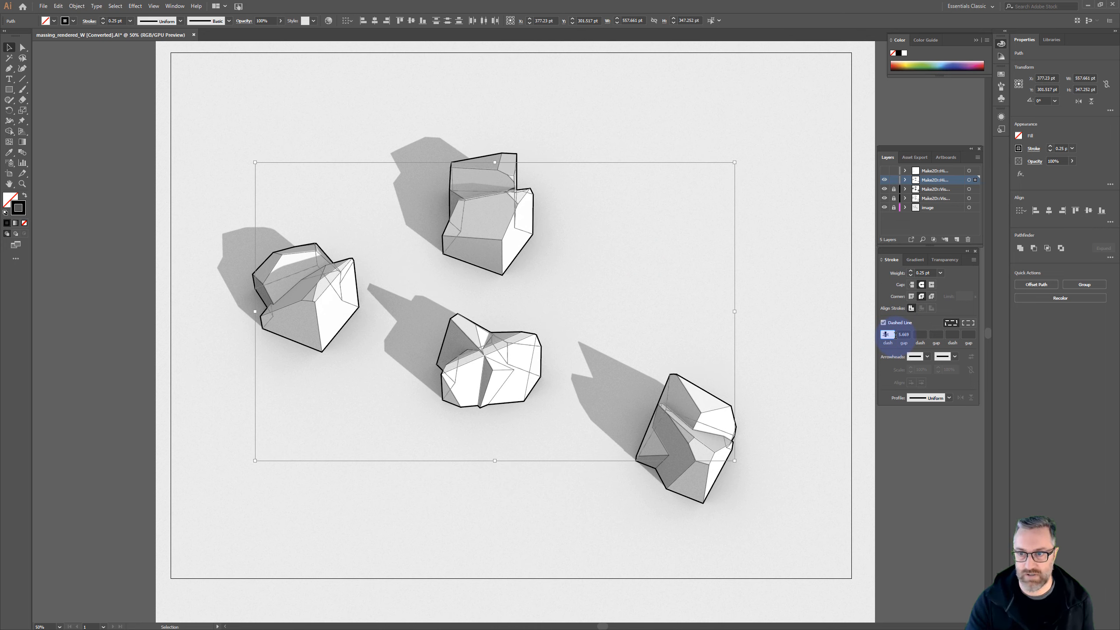
pyautogui.write('2')
pyautogui.doubleClick(904, 334)
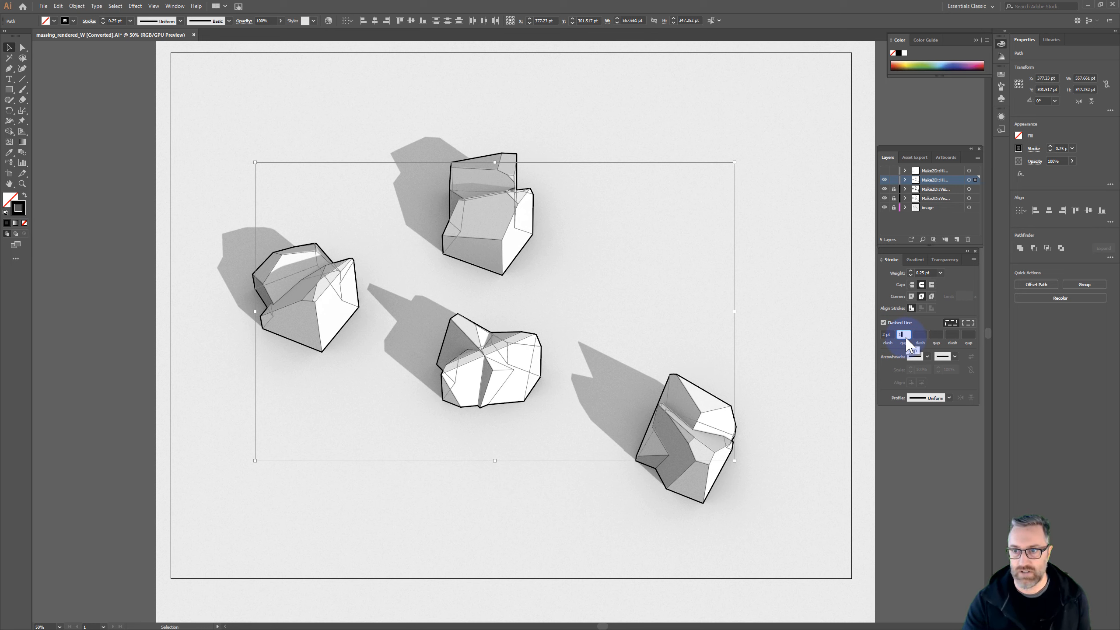
pyautogui.write('1')
pyautogui.click(886, 335)
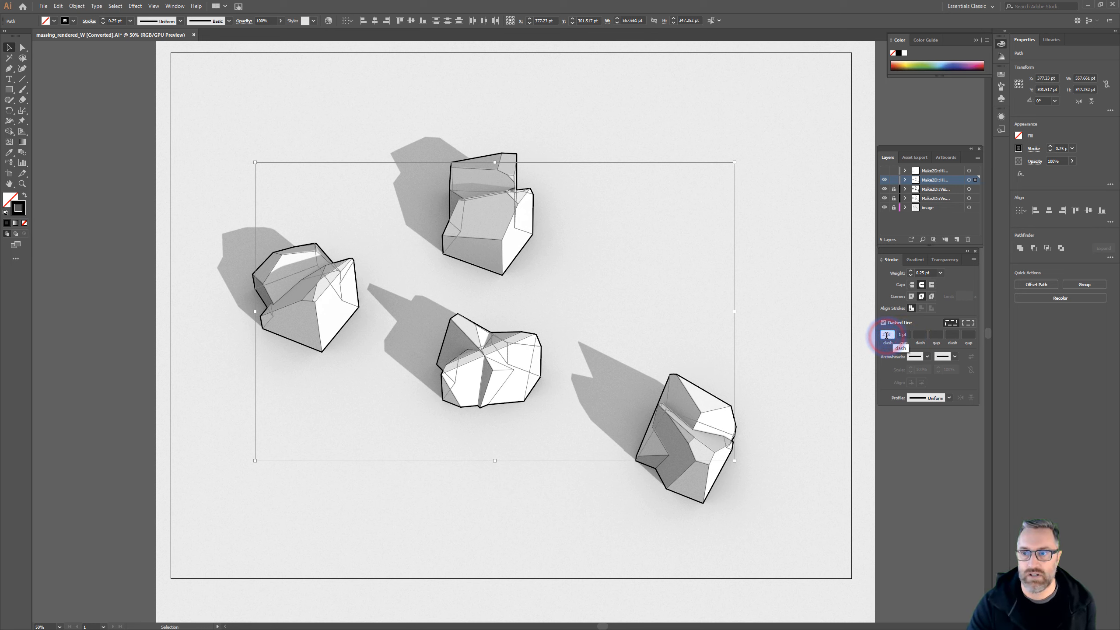
pyautogui.click(246, 100)
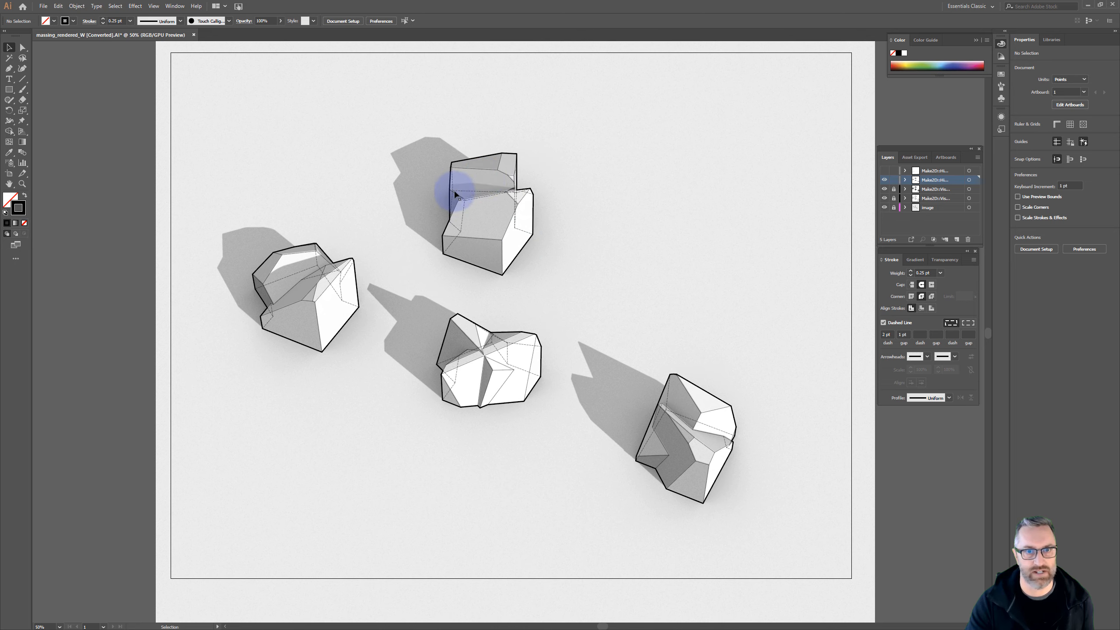
pyautogui.keyDown('alt'); pyautogui.scroll(3, 502, 174); pyautogui.keyUp('alt')
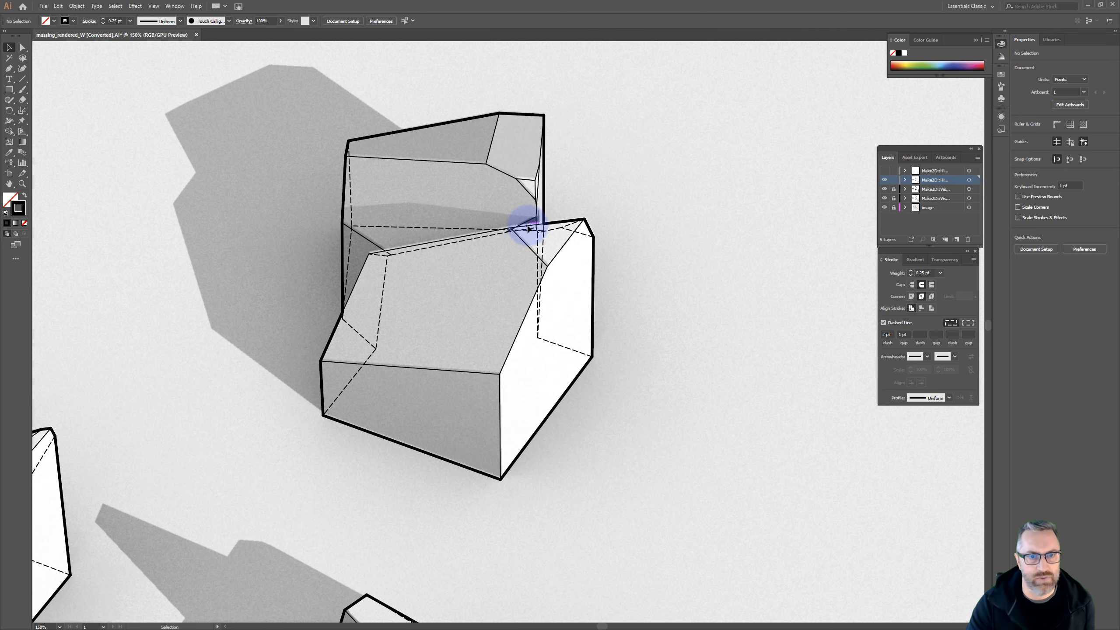
pyautogui.keyDown('alt'); pyautogui.scroll(-2, 527, 226); pyautogui.keyUp('alt')
pyautogui.keyDown('alt'); pyautogui.scroll(-1, 527, 227); pyautogui.keyUp('alt')
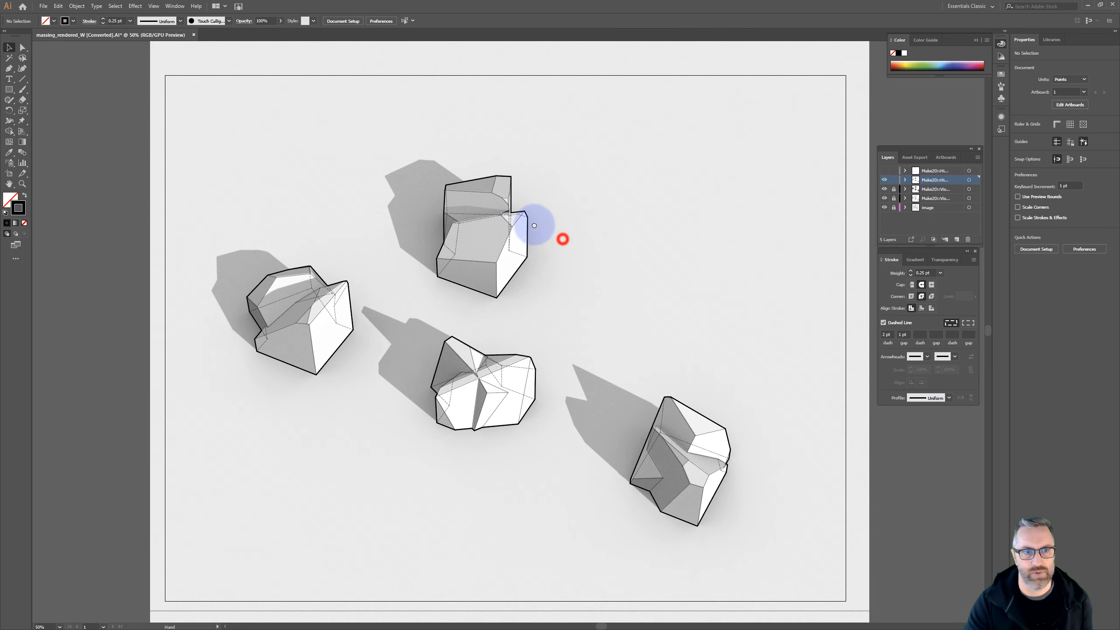
# Unlock the Make2D layers and delete the hidden Make2D layer at the head of the layer list
pyautogui.click(893, 181)
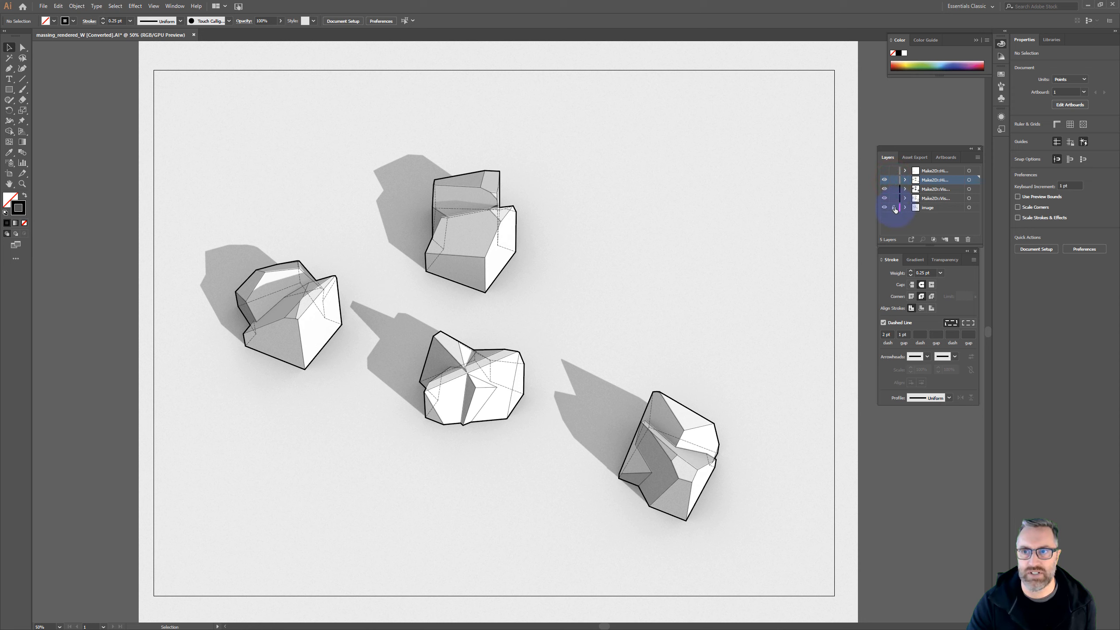
pyautogui.click(885, 172)
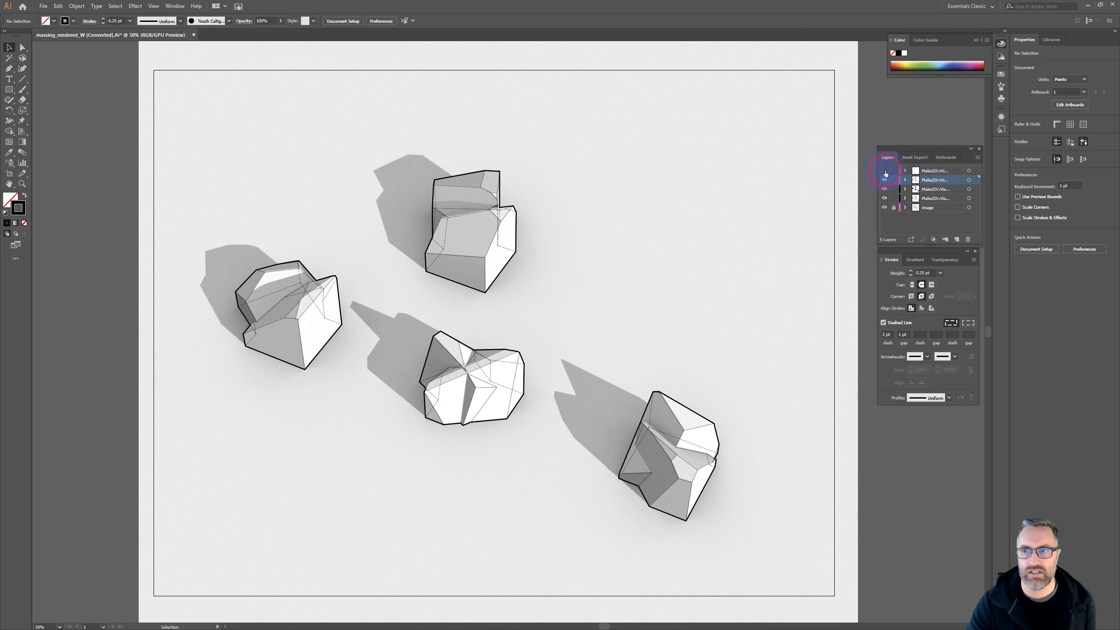
pyautogui.moveTo(922, 170); pyautogui.dragTo(967, 240)
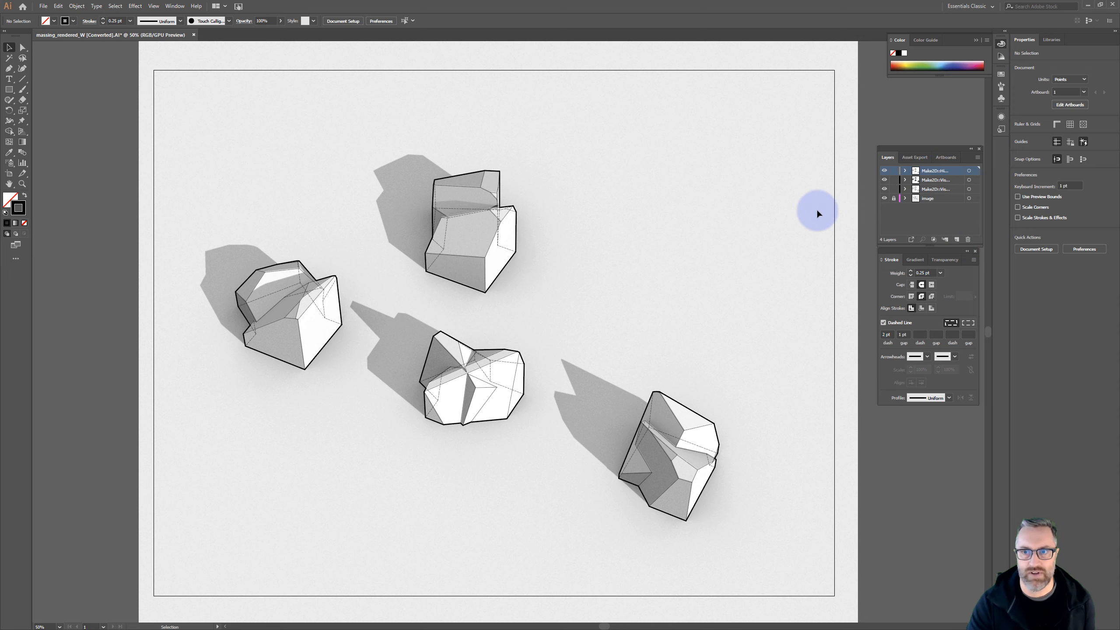
pyautogui.click(775, 219)
pyautogui.press('a')
pyautogui.hotkey('ctrl', 'a')
pyautogui.press('v')
pyautogui.moveTo(718, 520); pyautogui.dragTo(718, 522)
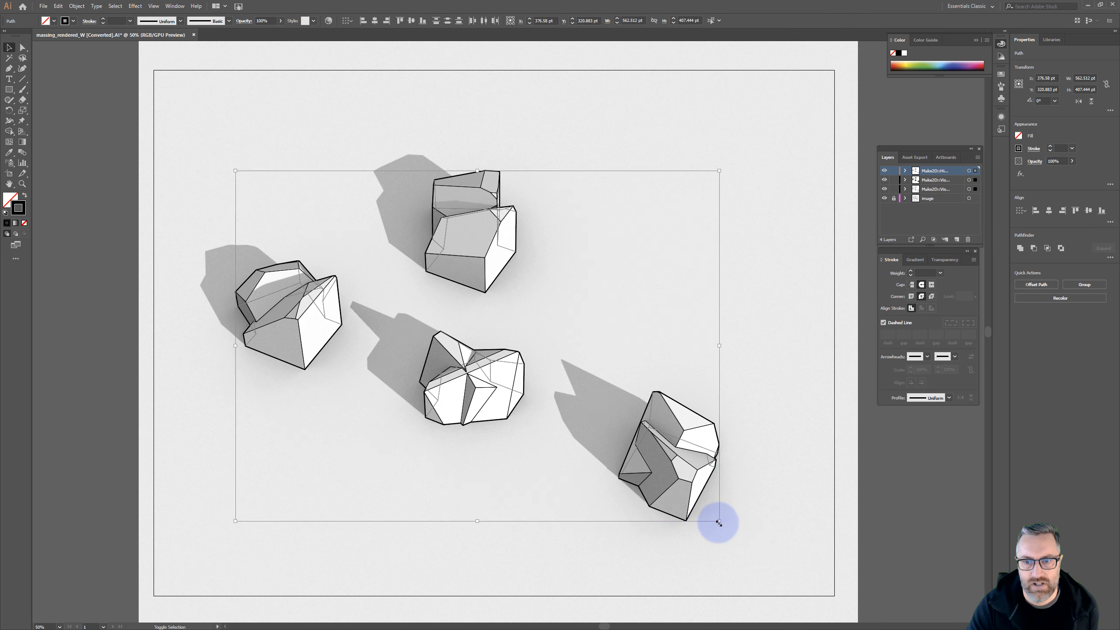
pyautogui.click(742, 477)
# Select all the Make2D linework, nudge it slightly to line up with the rendered corner of the upper massing, and deselect
pyautogui.keyDown('alt'); pyautogui.scroll(3, 482, 182); pyautogui.keyUp('alt')
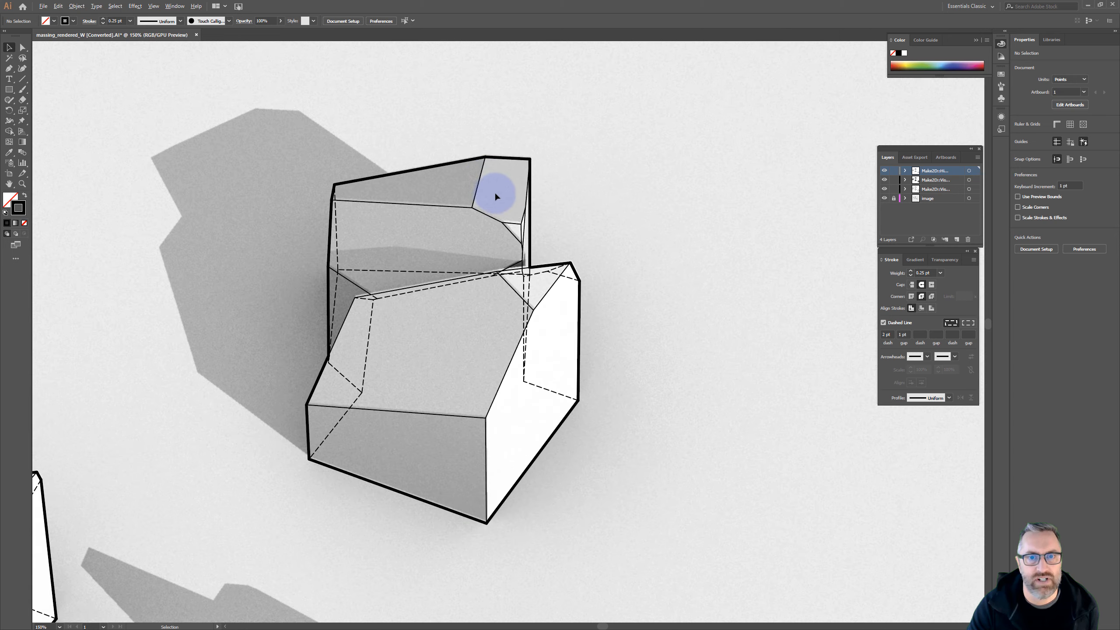
pyautogui.hotkey('ctrl', 'a')
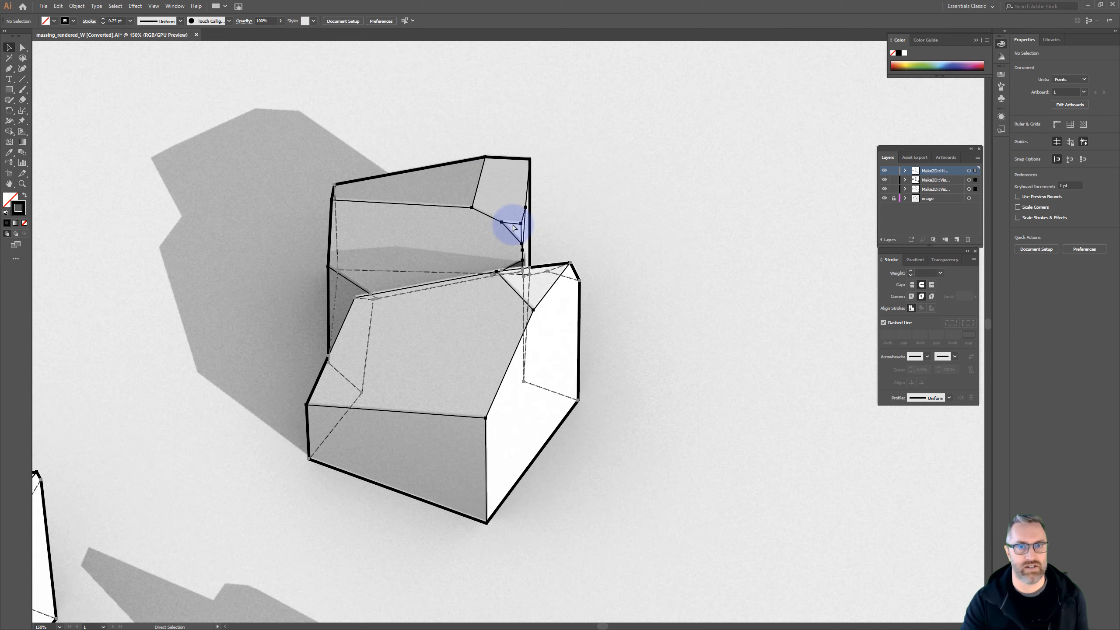
pyautogui.keyDown('alt'); pyautogui.scroll(4, 513, 227); pyautogui.keyUp('alt')
pyautogui.moveTo(509, 231); pyautogui.dragTo(512, 230)
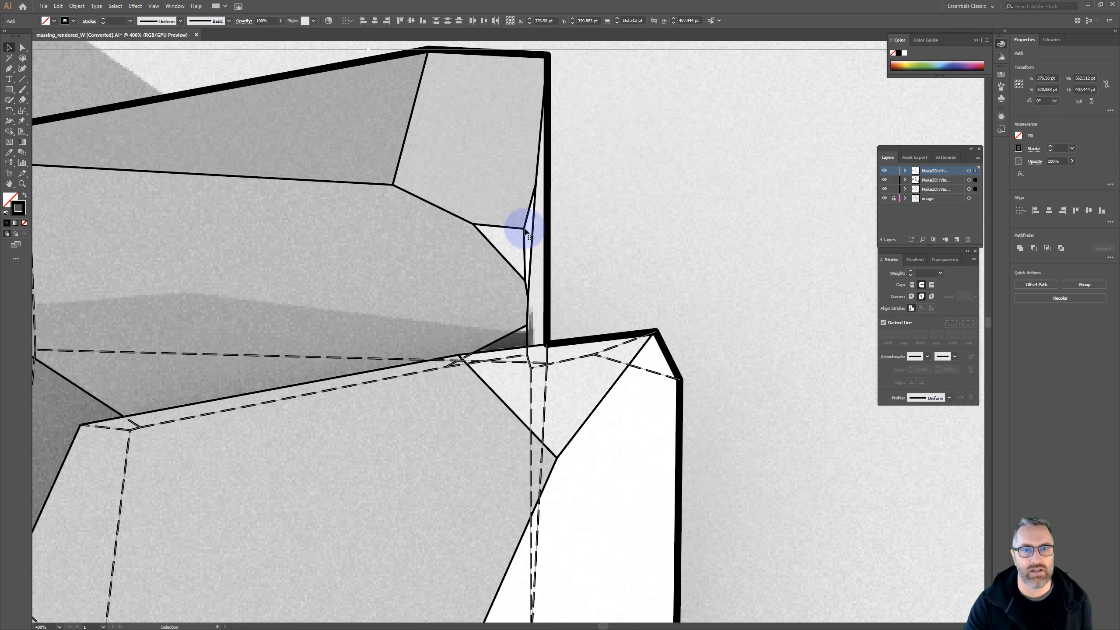
pyautogui.keyDown('alt'); pyautogui.scroll(-7, 573, 220); pyautogui.keyUp('alt')
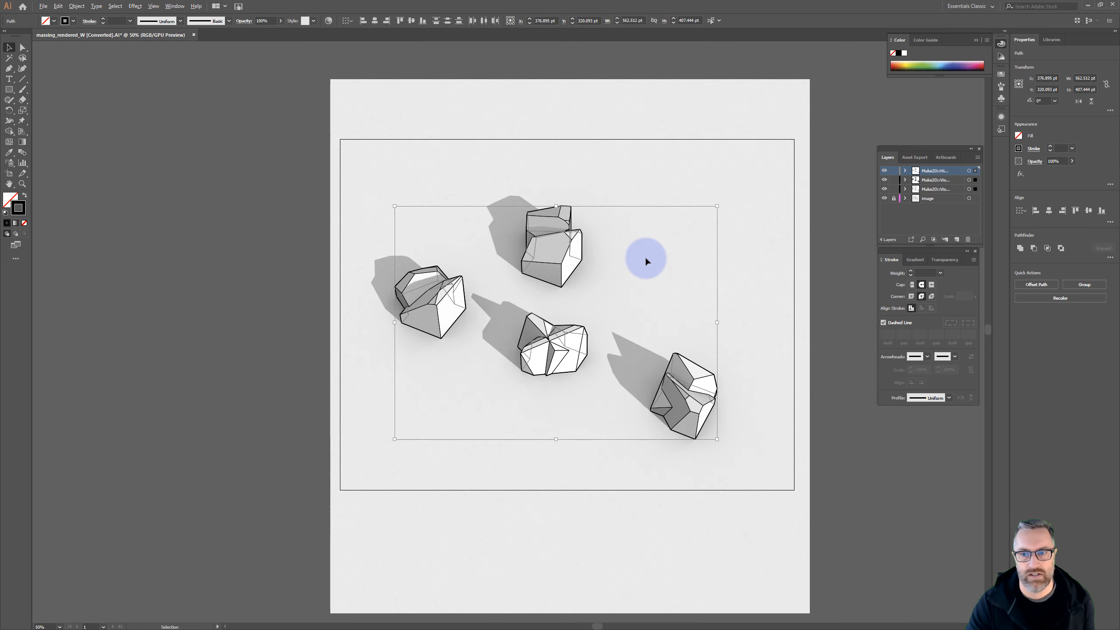
pyautogui.click(742, 282)
pyautogui.keyDown('alt'); pyautogui.scroll(2, 660, 292); pyautogui.keyUp('alt')
pyautogui.moveTo(661, 289)
pyautogui.mouseDown()
pyautogui.moveTo(629, 298)
pyautogui.moveTo(625, 287)
pyautogui.moveTo(649, 289)
pyautogui.mouseUp()
pyautogui.click(618, 285)
pyautogui.keyDown('alt'); pyautogui.scroll(1, 622, 276); pyautogui.keyUp('alt')
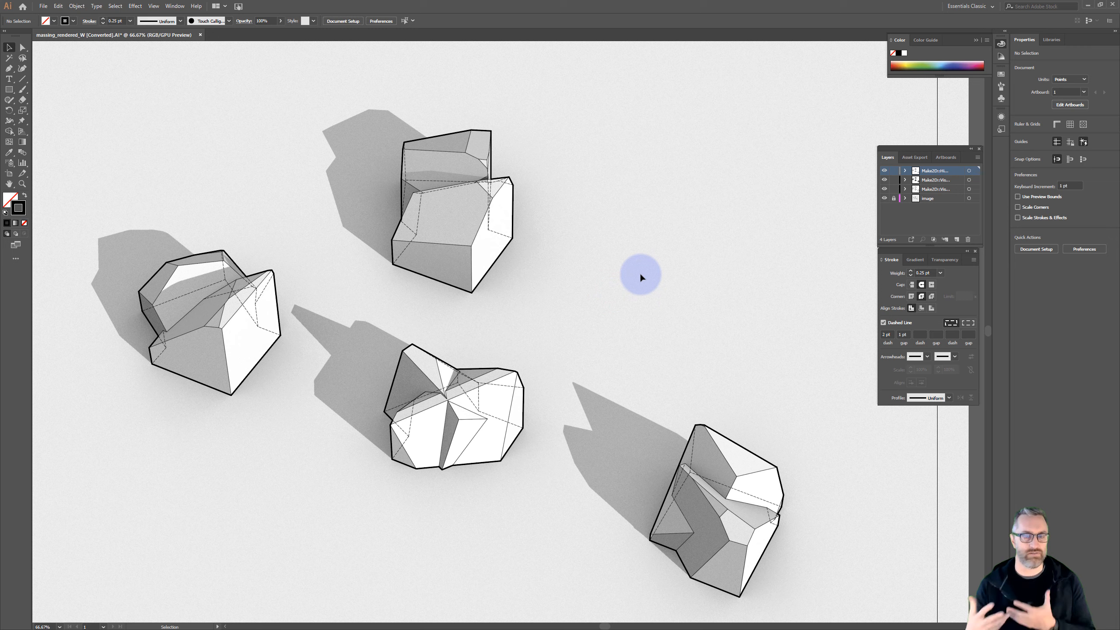
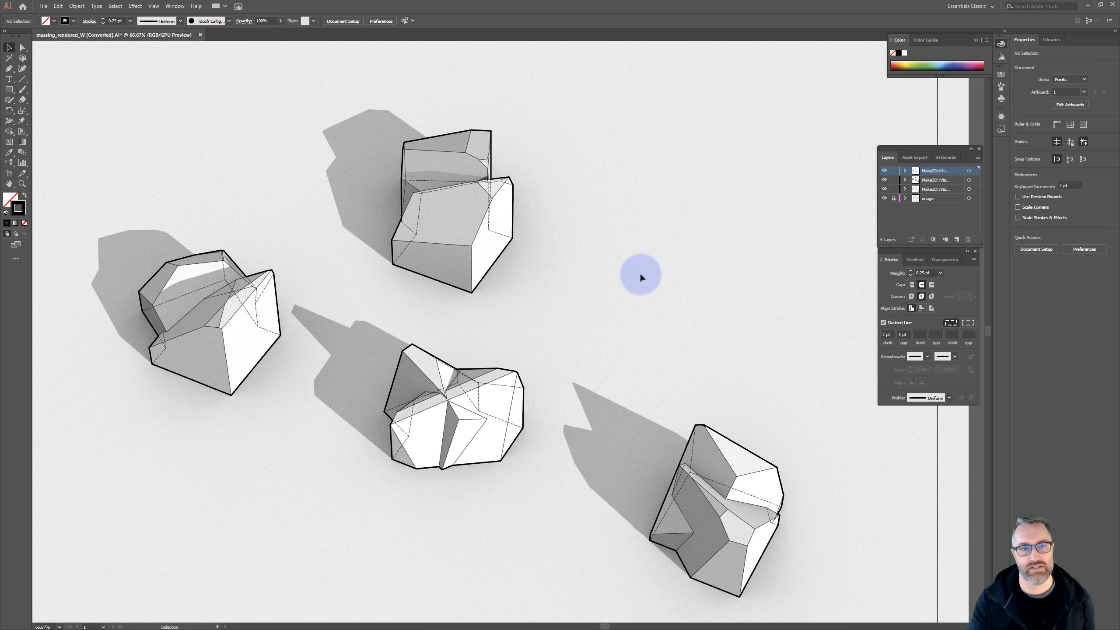
# Toggle the dashed hidden-line layer to compare the drawing with and without it, leaving the layer hidden
pyautogui.keyDown('alt'); pyautogui.scroll(-1, 606, 278); pyautogui.keyUp('alt')
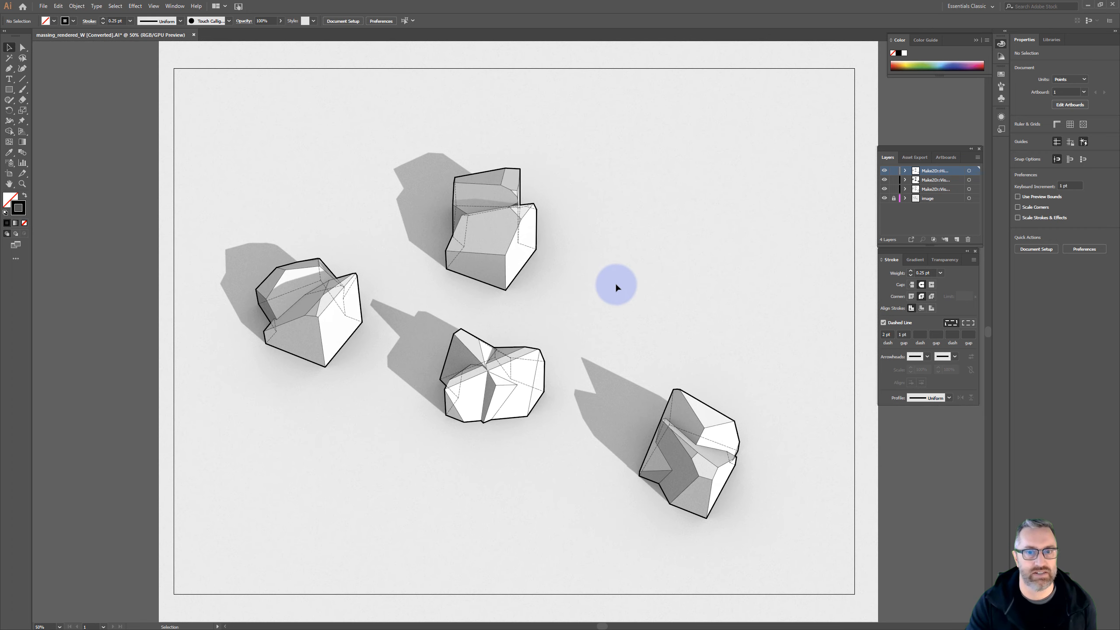
pyautogui.moveTo(648, 286); pyautogui.dragTo(625, 299)
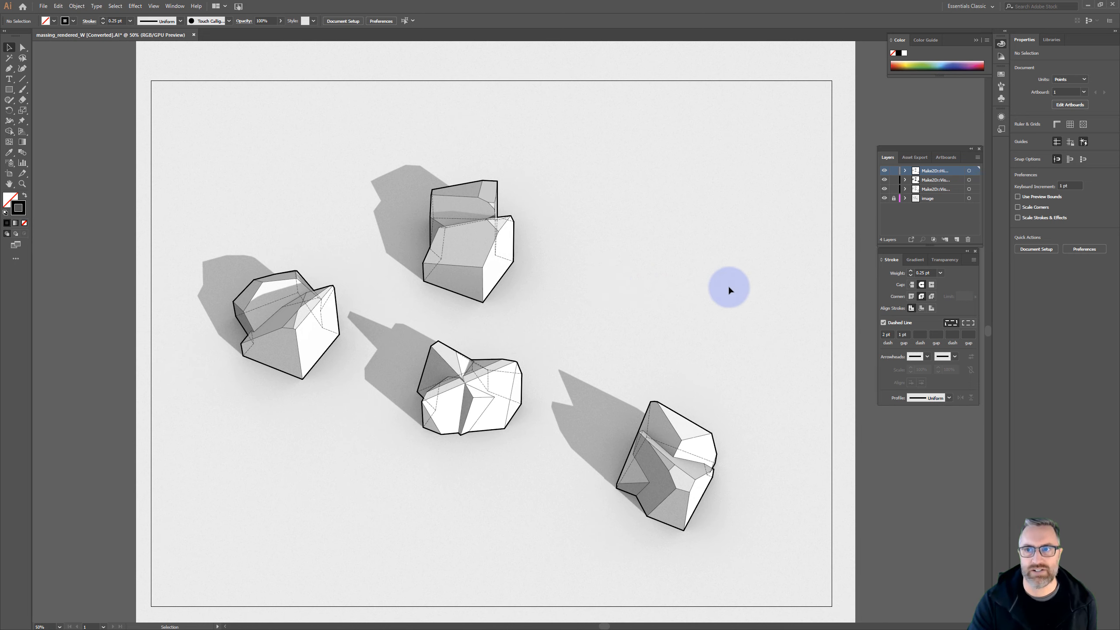
pyautogui.click(884, 171)
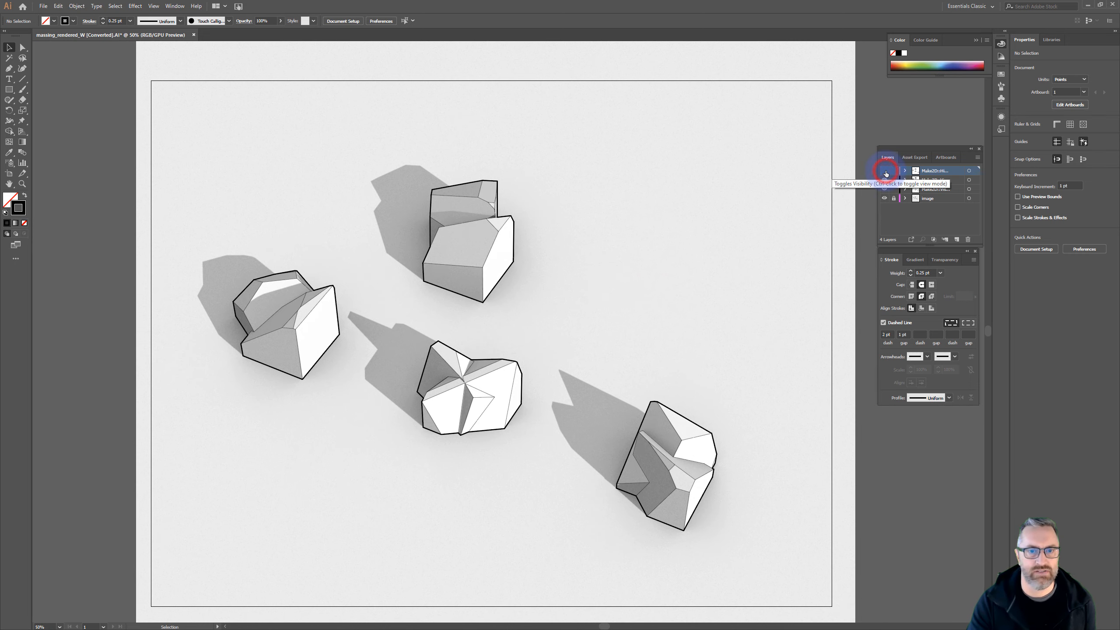
pyautogui.click(885, 171)
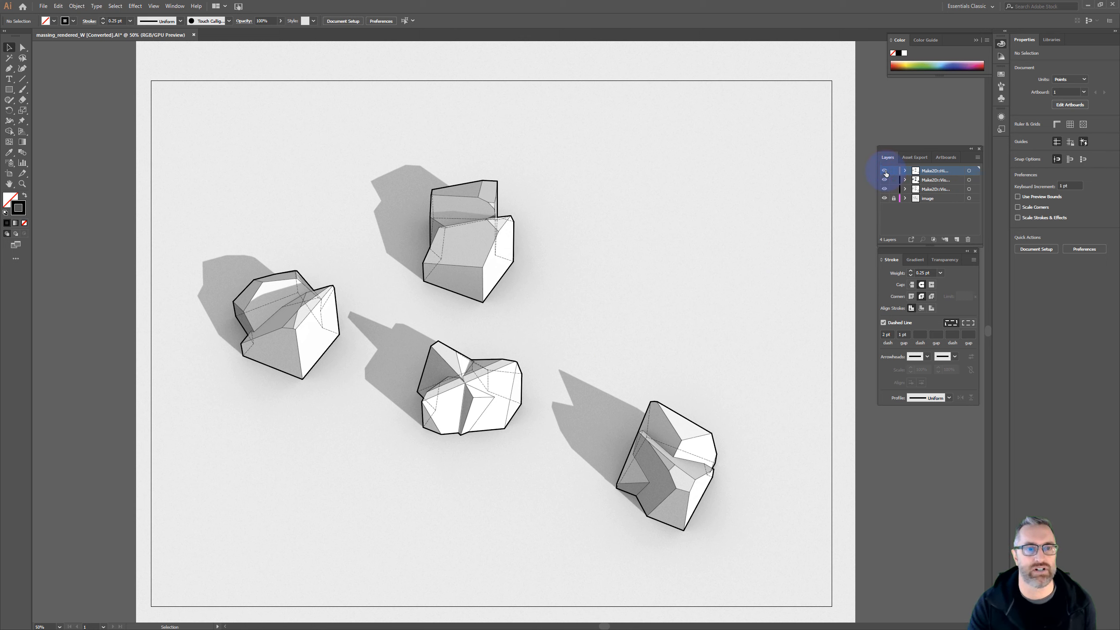
pyautogui.click(884, 171)
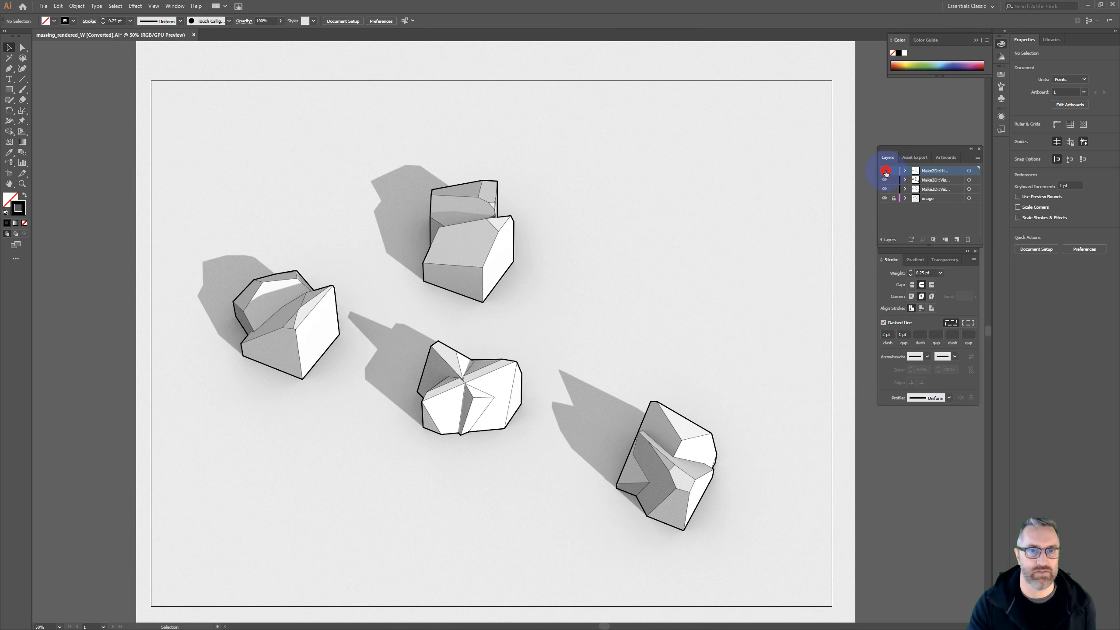